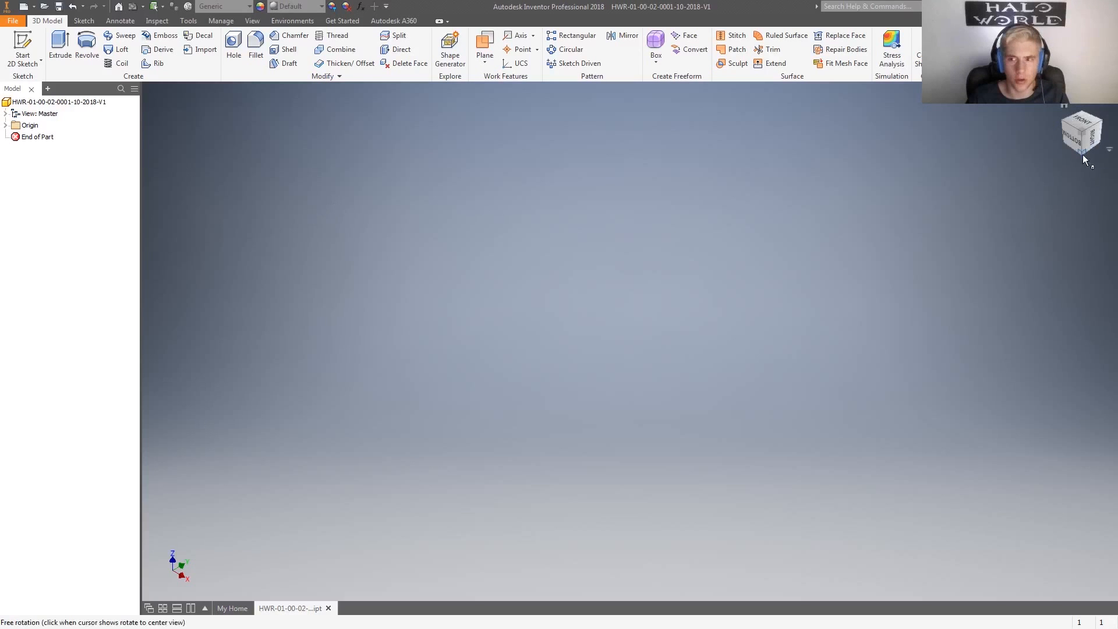
{"action": "left_click", "coordinate": [1101, 123]}
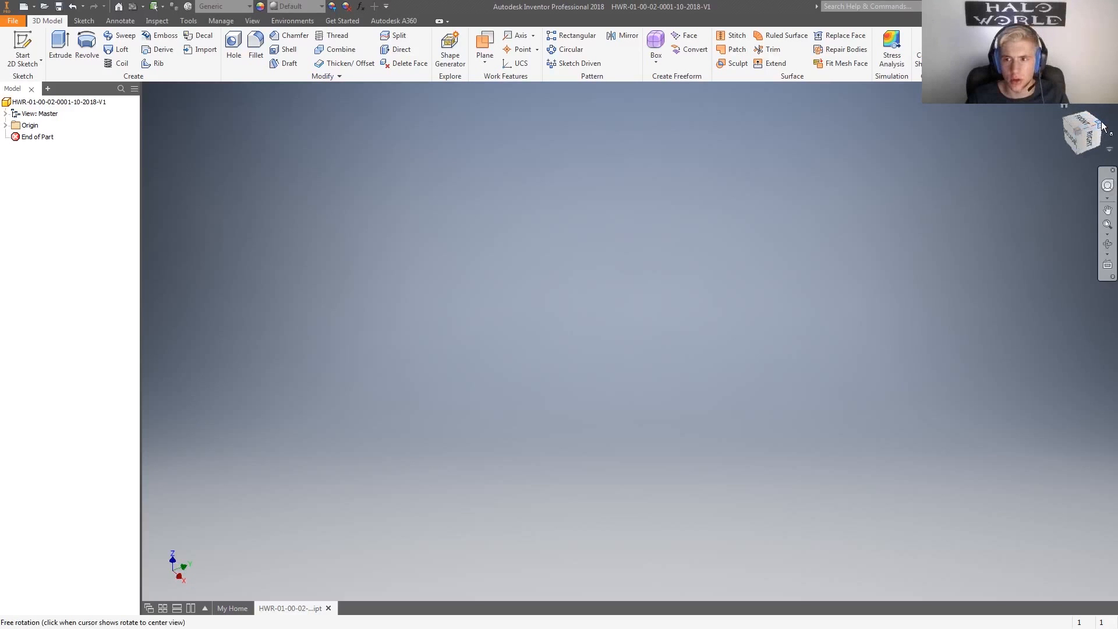
{"action": "left_click_drag", "start_coordinate": [1074, 114], "coordinate": [1084, 120]}
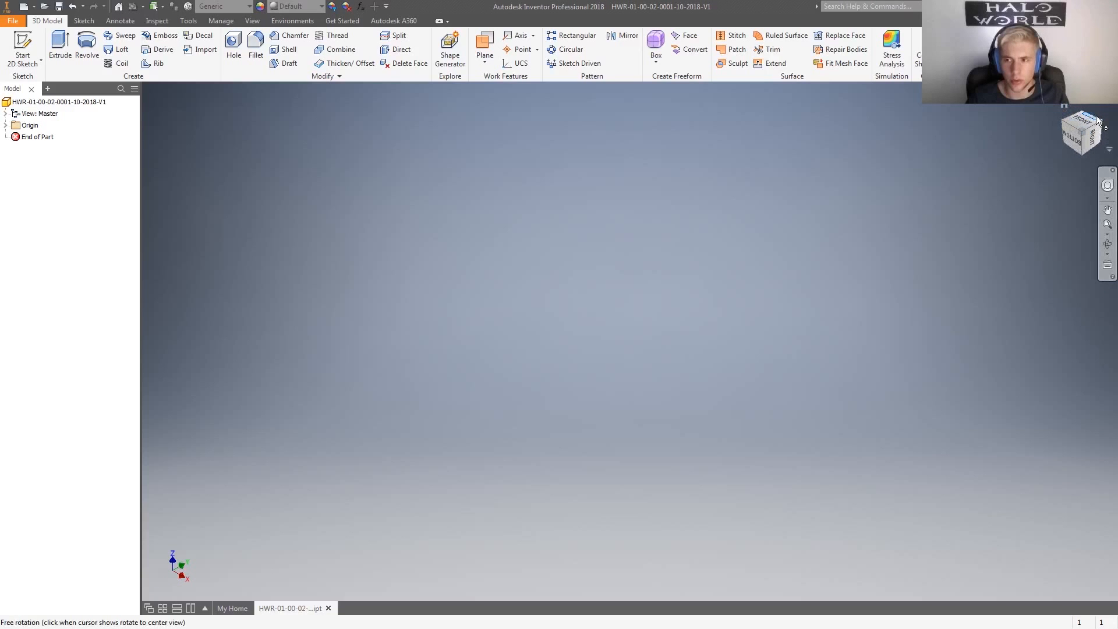
{"action": "left_click", "coordinate": [1098, 121]}
{"action": "left_click", "coordinate": [1074, 109]}
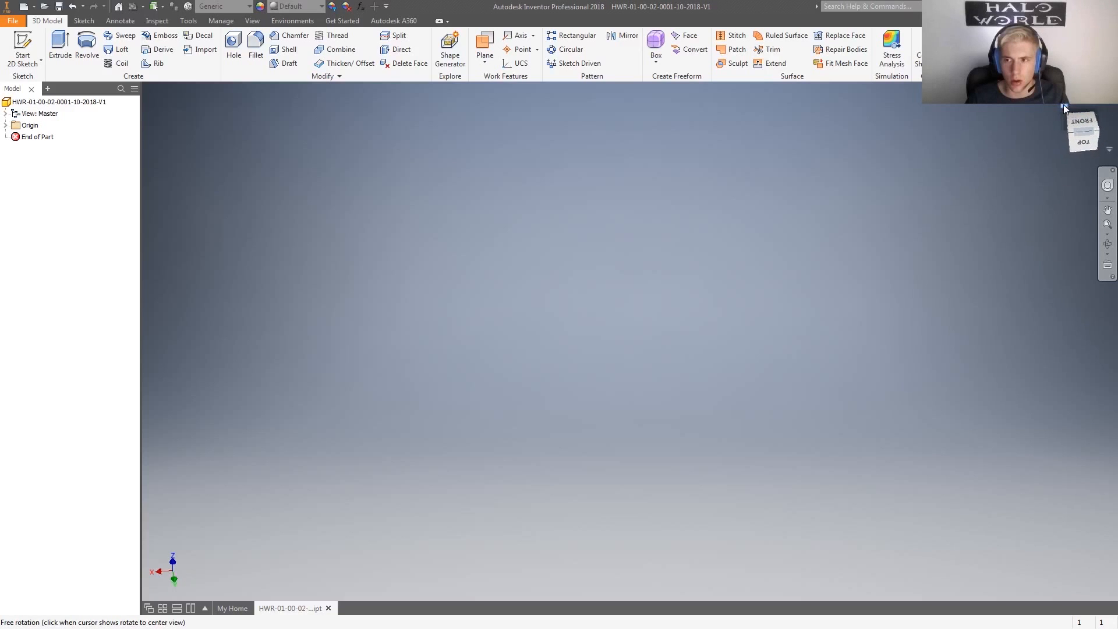
- Start a new 2D sketch on the XY plane
{"action": "left_click", "coordinate": [23, 50]}
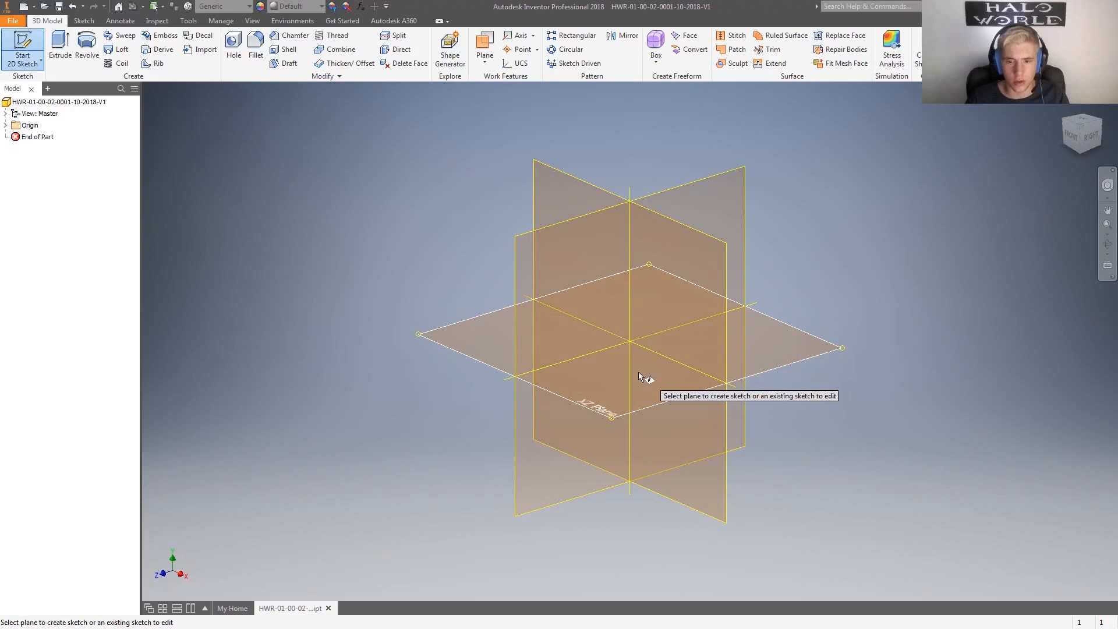
{"action": "middle_click_drag", "start_coordinate": [522, 364], "coordinate": [582, 381], "text": "shift"}
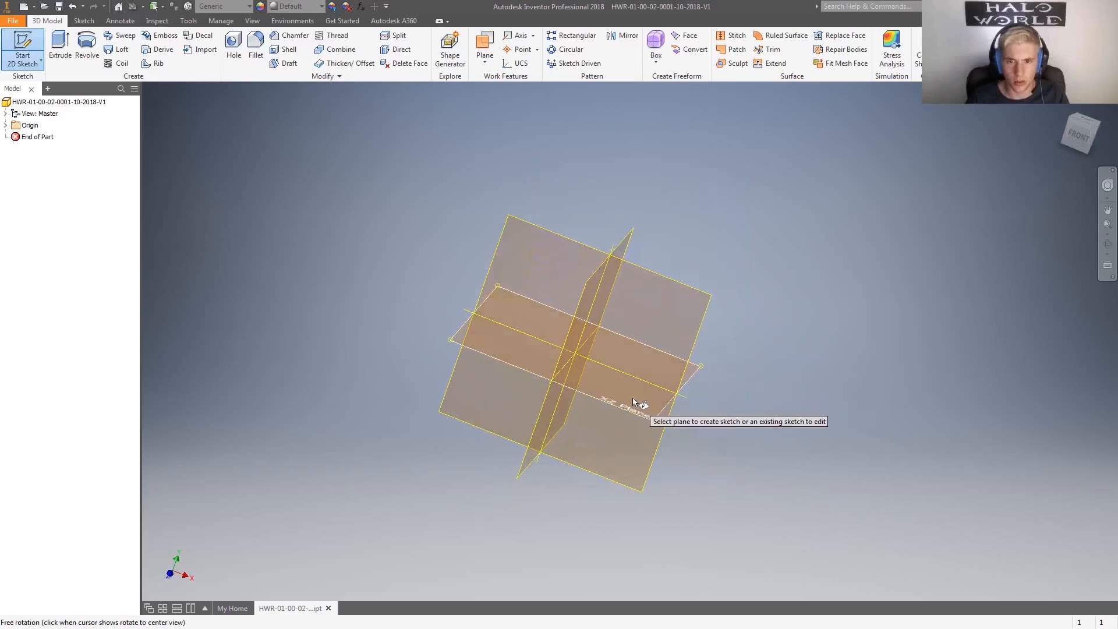
{"action": "middle_click_drag", "start_coordinate": [812, 380], "coordinate": [748, 378], "text": "shift"}
{"action": "key", "text": "Home"}
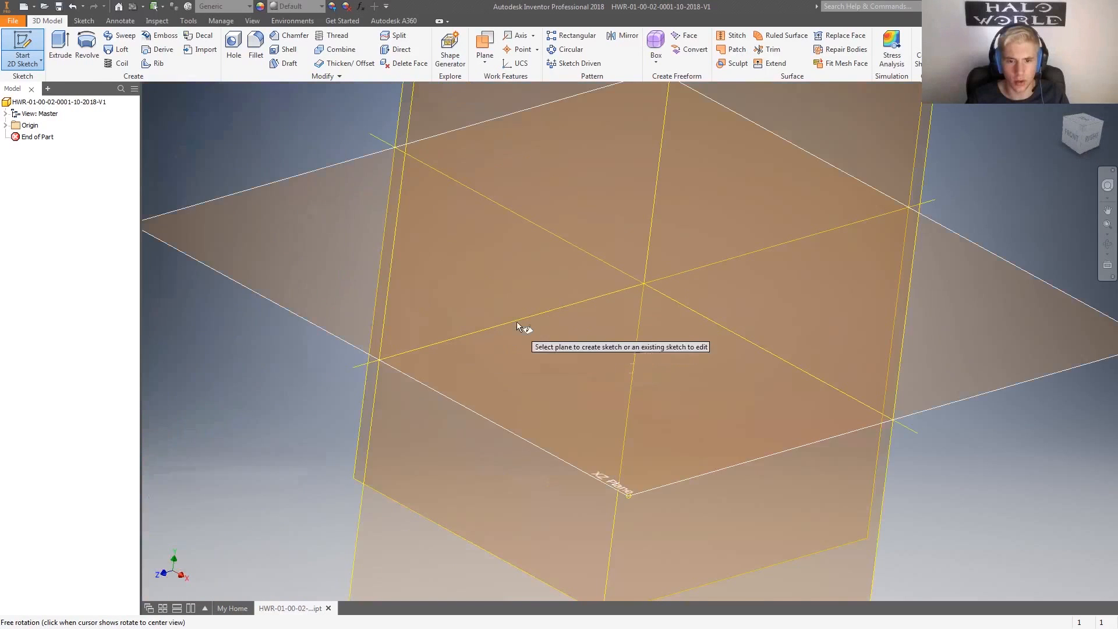
{"action": "middle_click_drag", "start_coordinate": [537, 314], "coordinate": [587, 247], "text": "shift"}
{"action": "middle_click_drag", "start_coordinate": [743, 222], "coordinate": [686, 212], "text": "shift"}
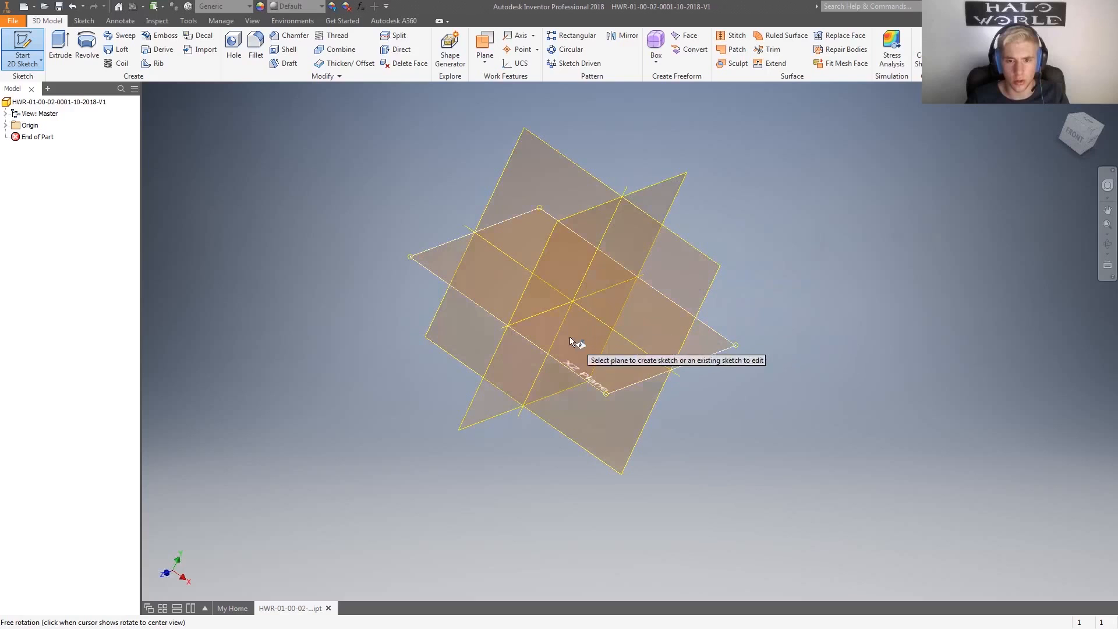
{"action": "middle_click_drag", "start_coordinate": [739, 329], "coordinate": [990, 175], "text": "shift"}
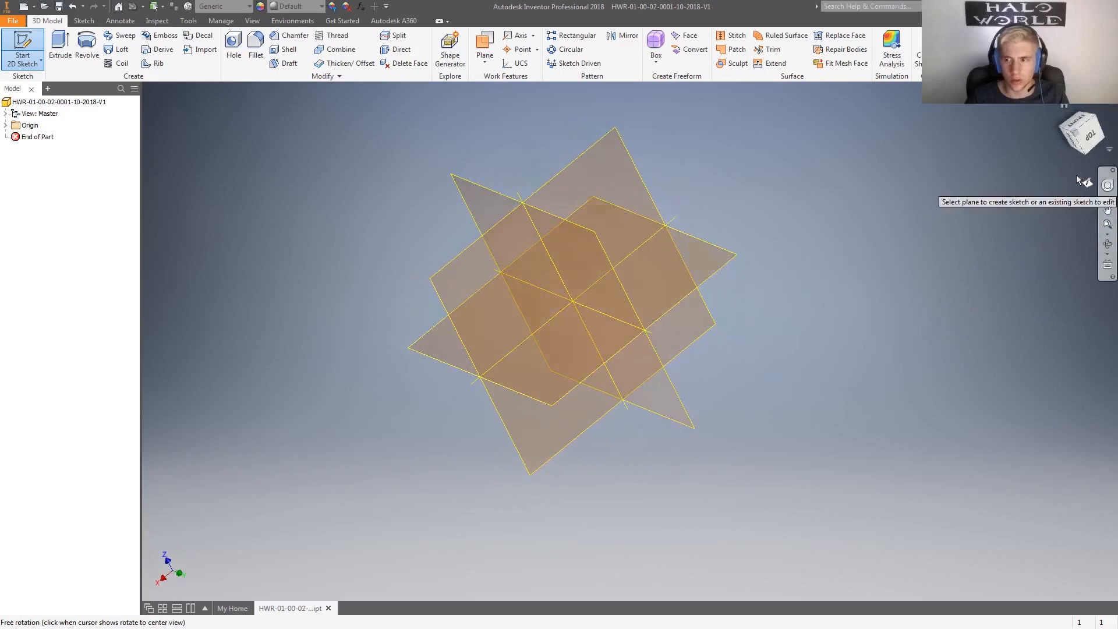
{"action": "left_click", "coordinate": [1094, 134]}
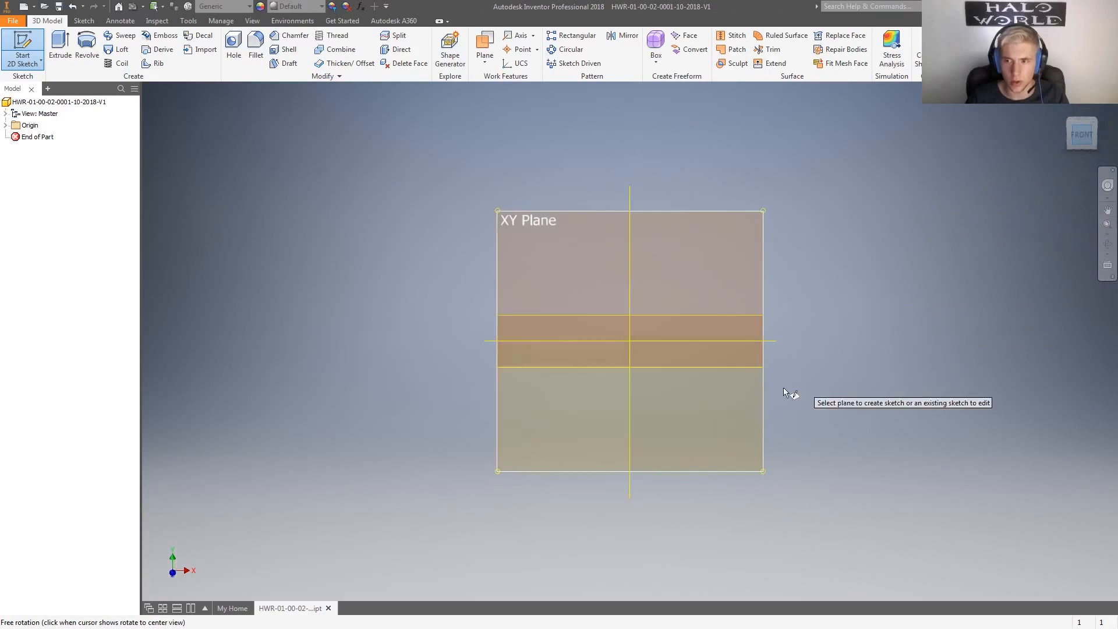
{"action": "left_click", "coordinate": [784, 388]}
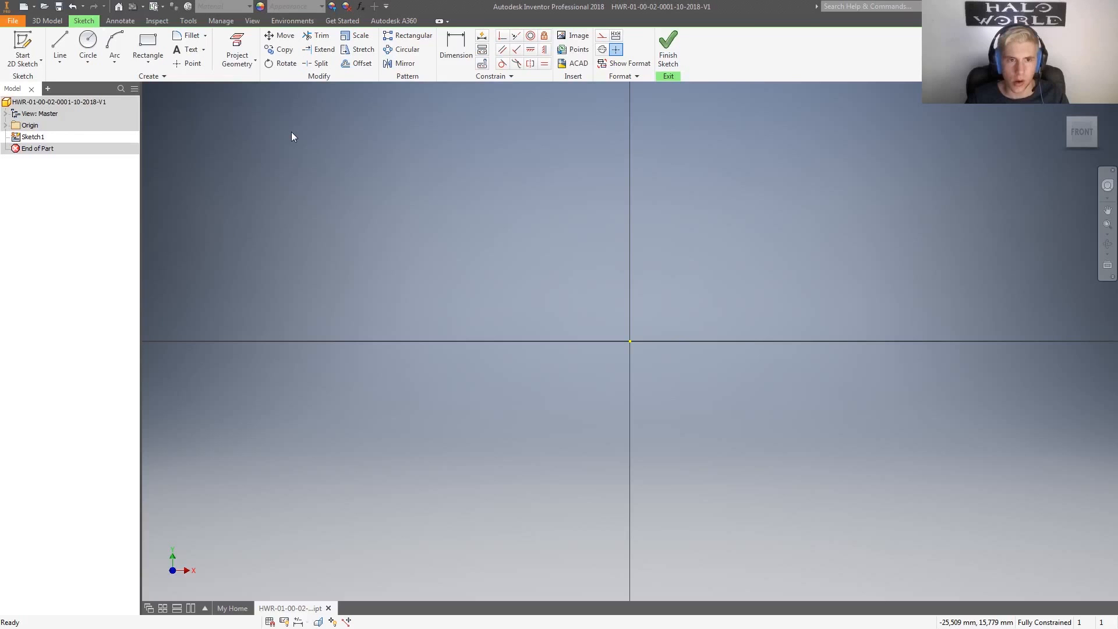
- Start an equation curve in the sketch and set its x(t) expression to t
{"action": "left_click", "coordinate": [86, 69]}
{"action": "left_click", "coordinate": [60, 62]}
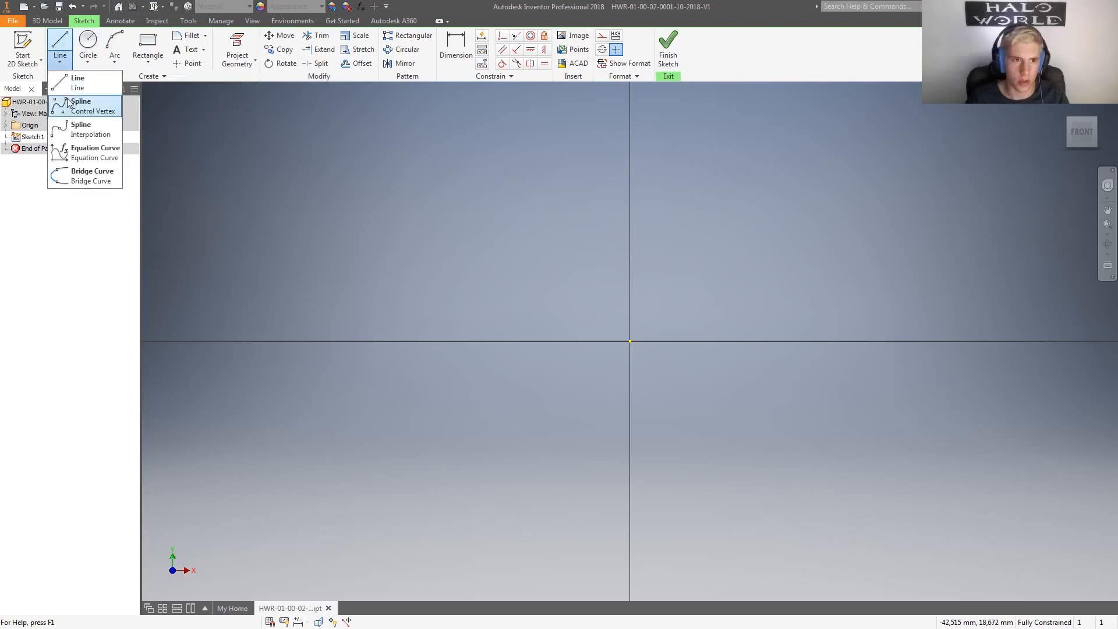
{"action": "left_click", "coordinate": [90, 153]}
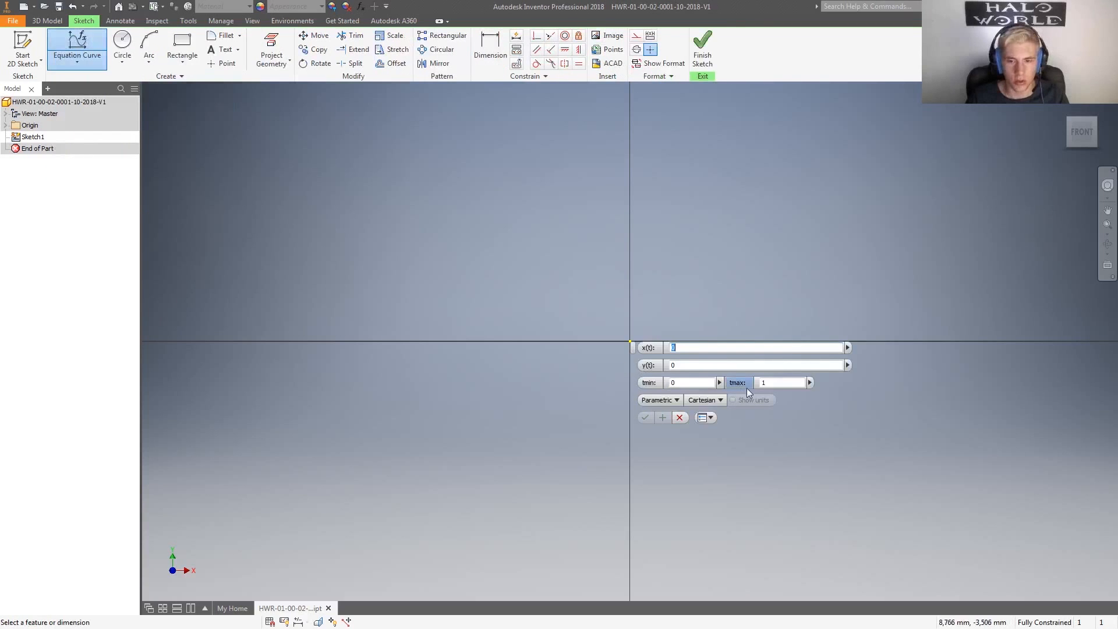
{"action": "type", "text": "t"}
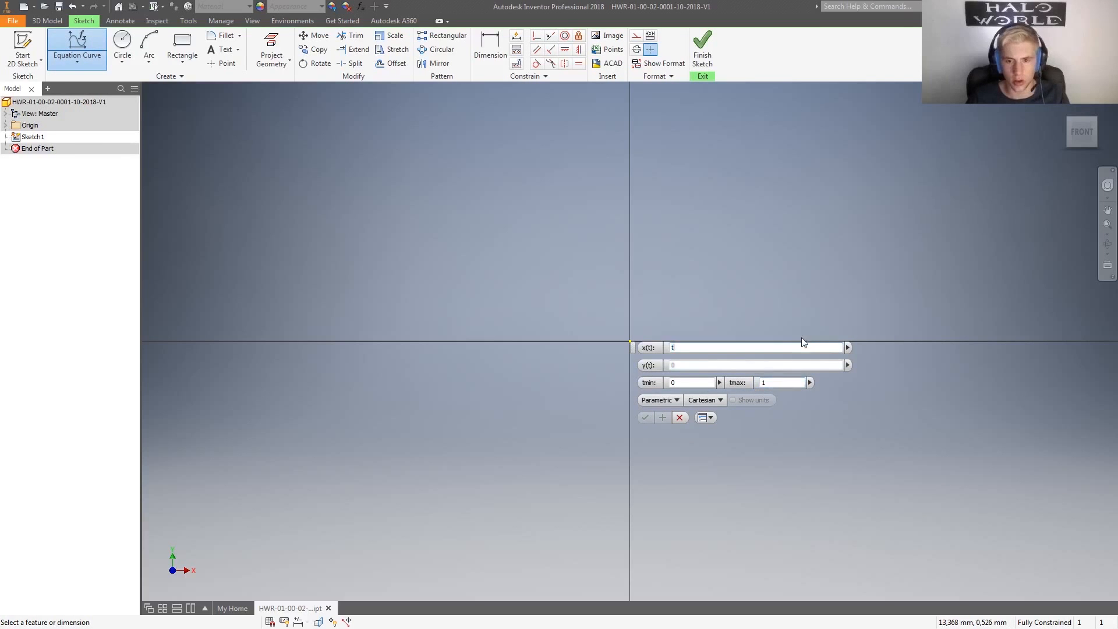
{"action": "left_click", "coordinate": [674, 366]}
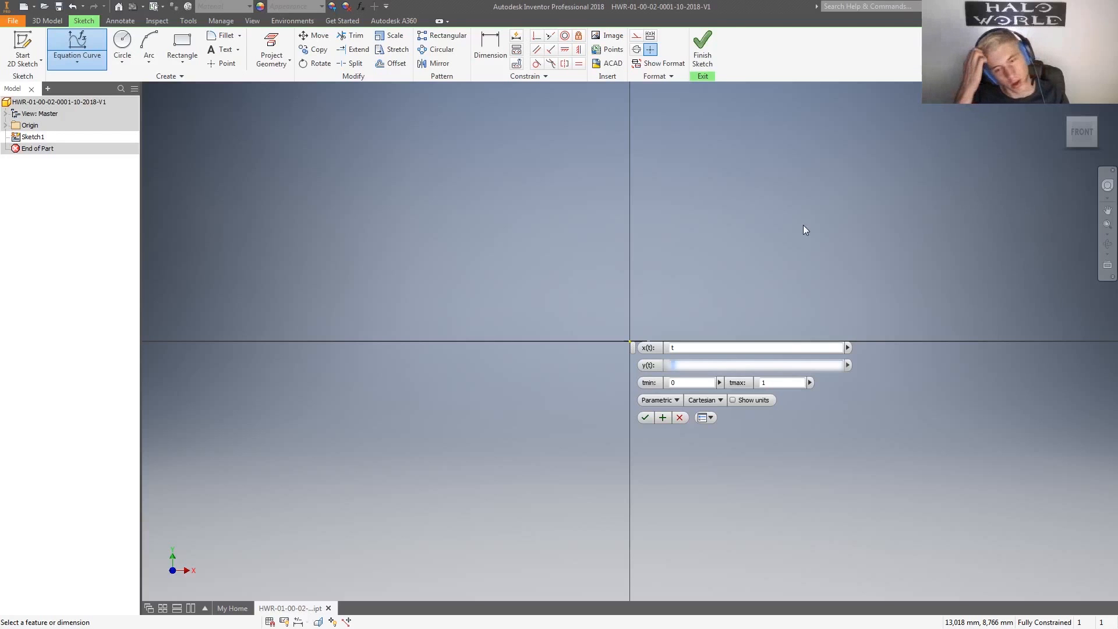
- Enter the curve's y(t) expression in terms of t and create the curve
{"action": "key", "text": "BackSpace"}
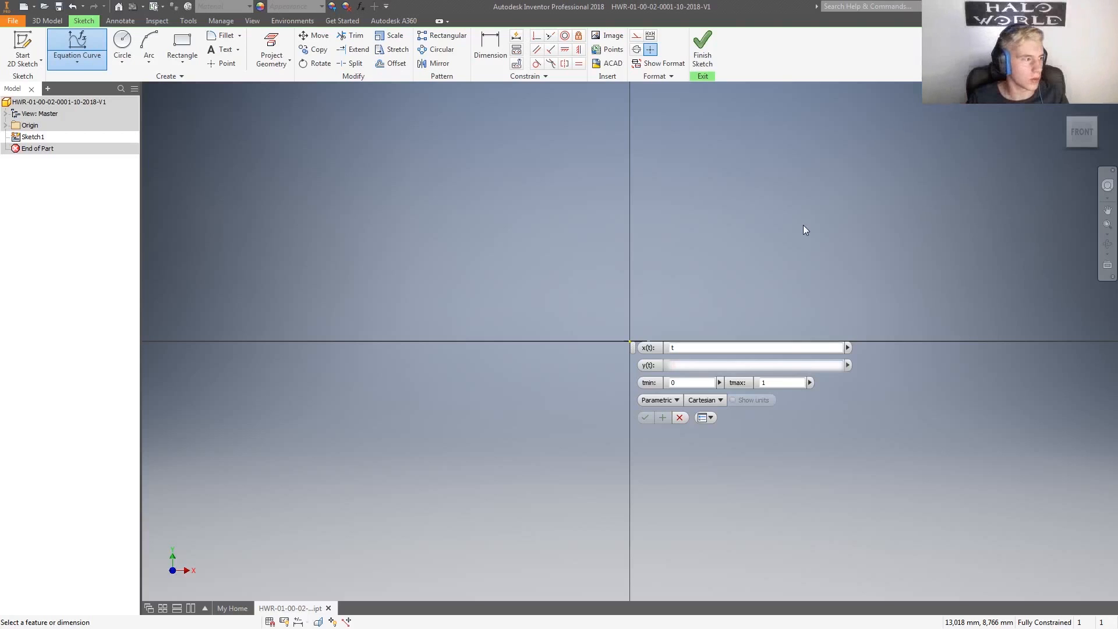
{"action": "type", "text": "s"}
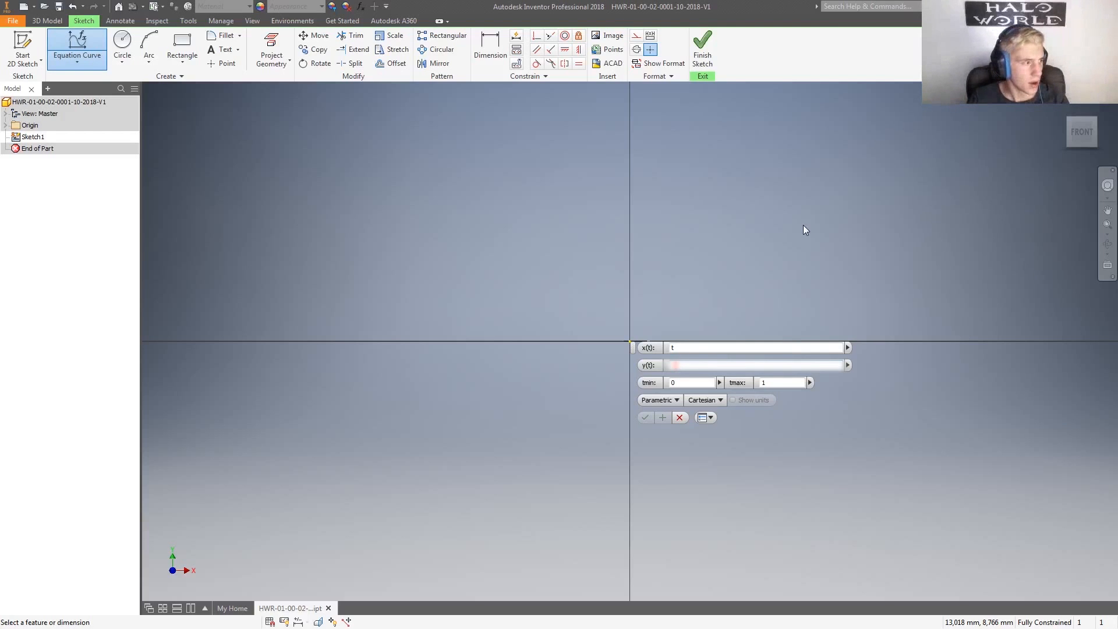
{"action": "type", "text": "i)"}
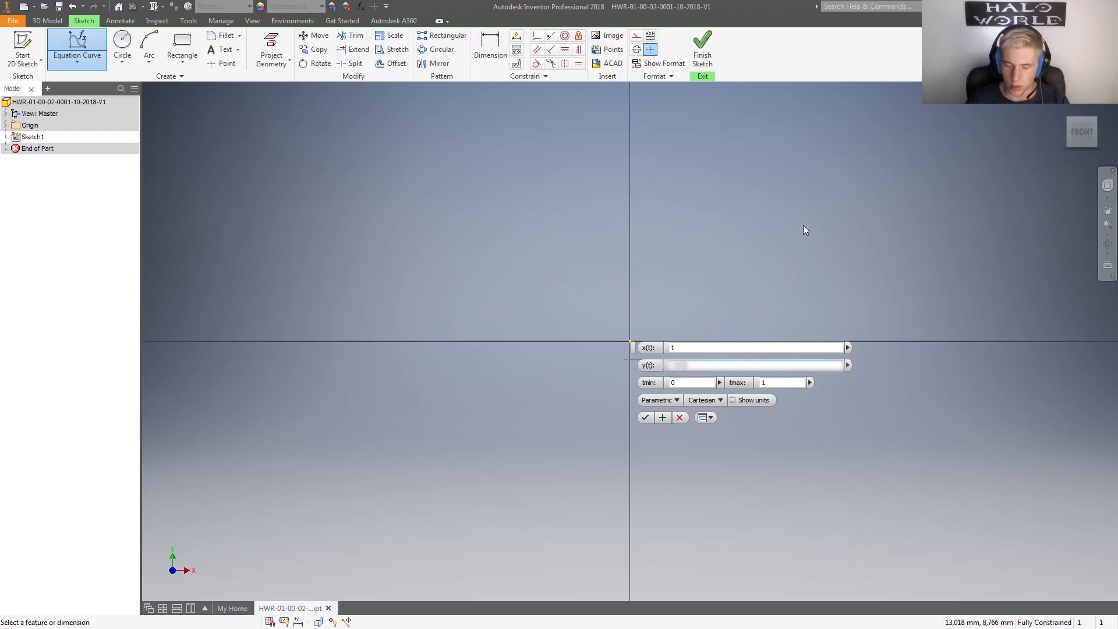
{"action": "type", "text": "*"}
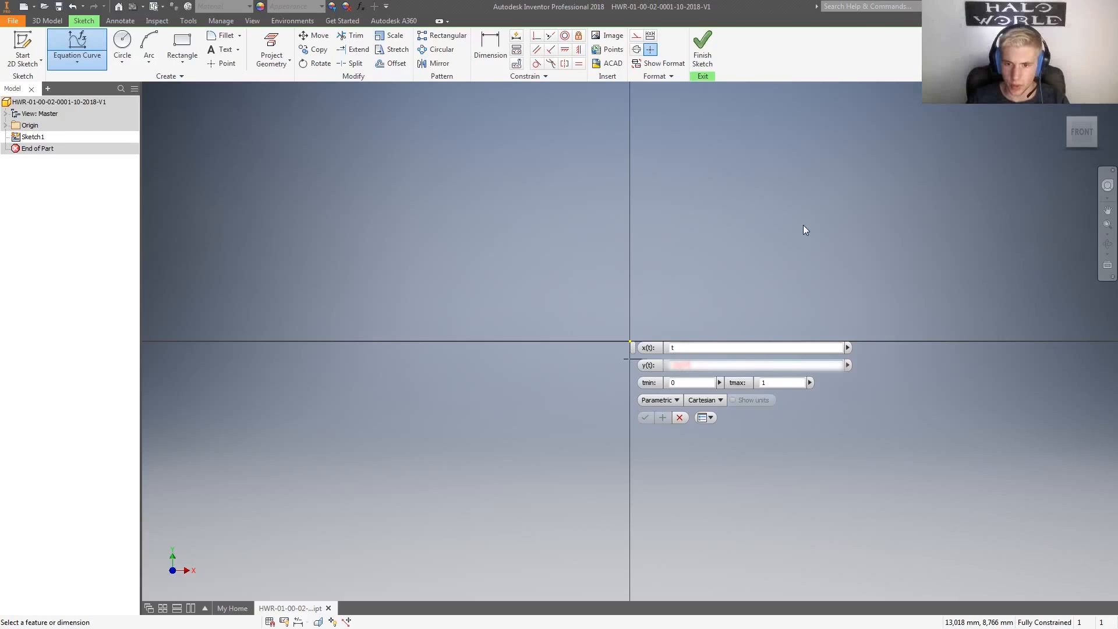
{"action": "type", "text": "t"}
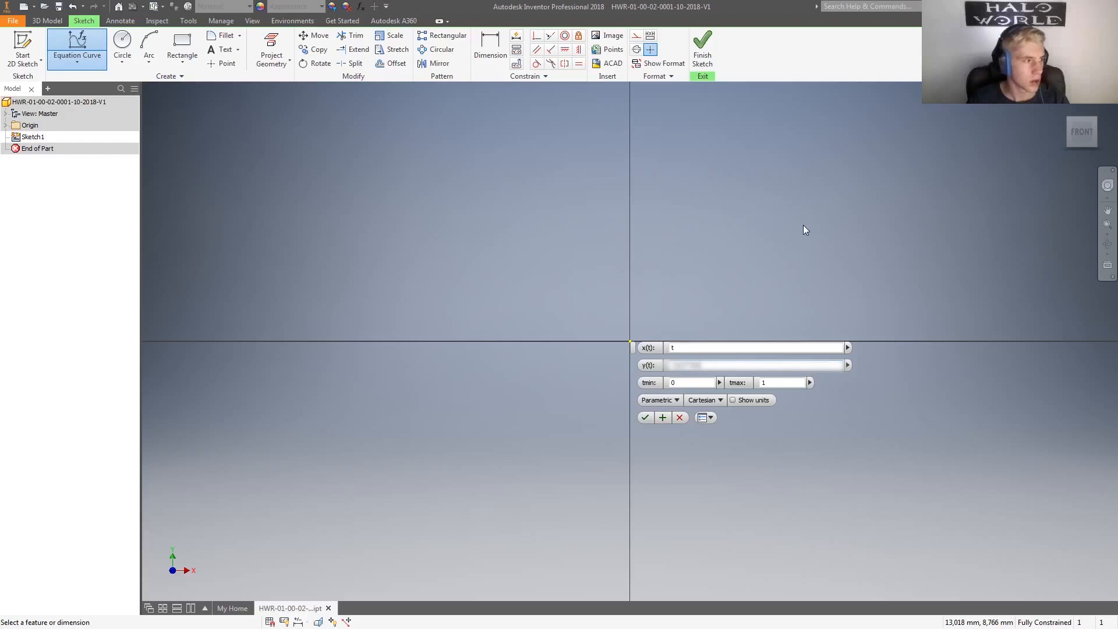
{"action": "type", "text": "^2*t"}
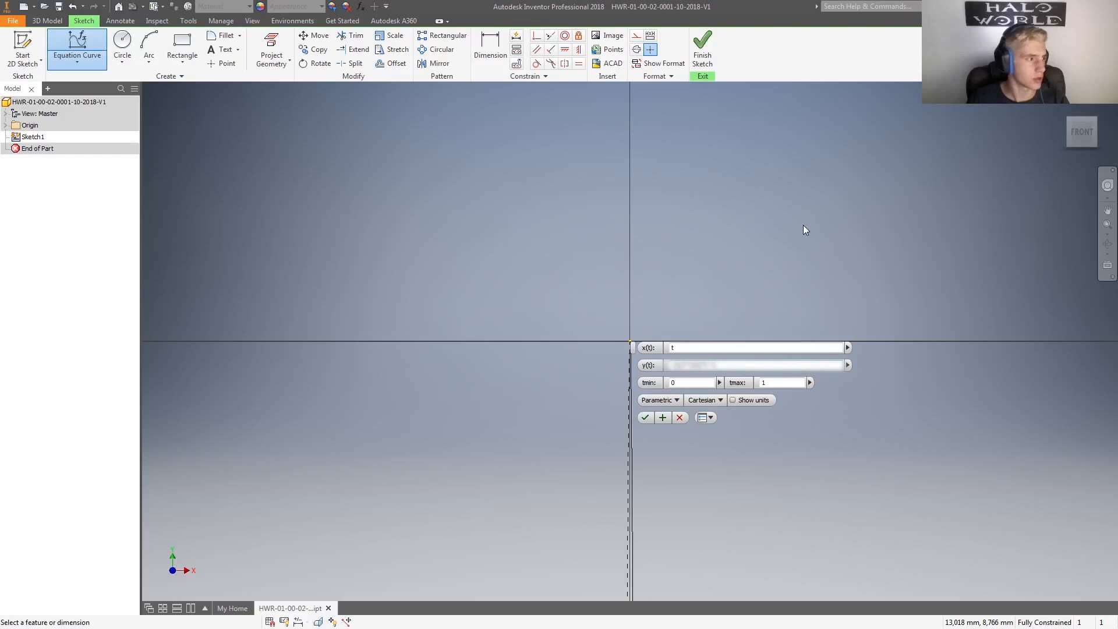
{"action": "type", "text": "+(2*"}
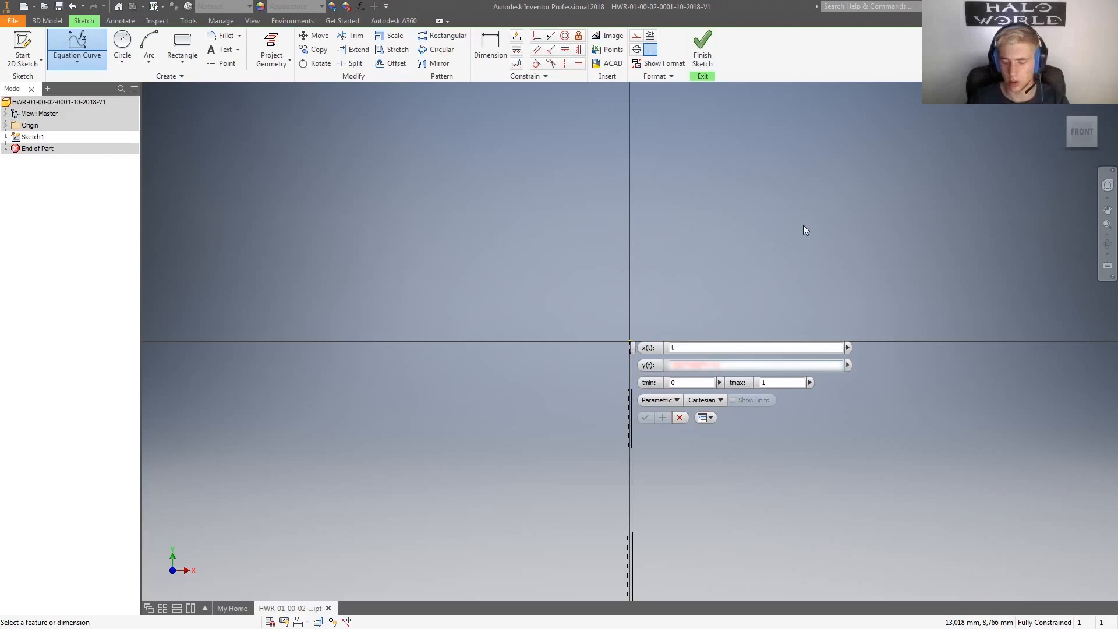
{"action": "type", "text": "t"}
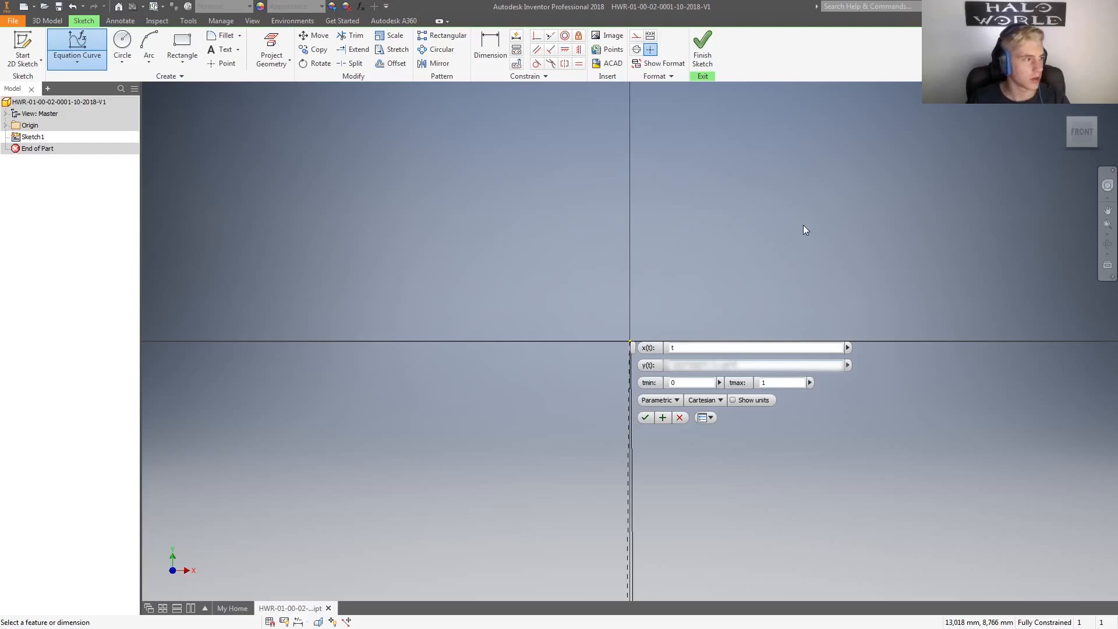
{"action": "type", "text": "*"}
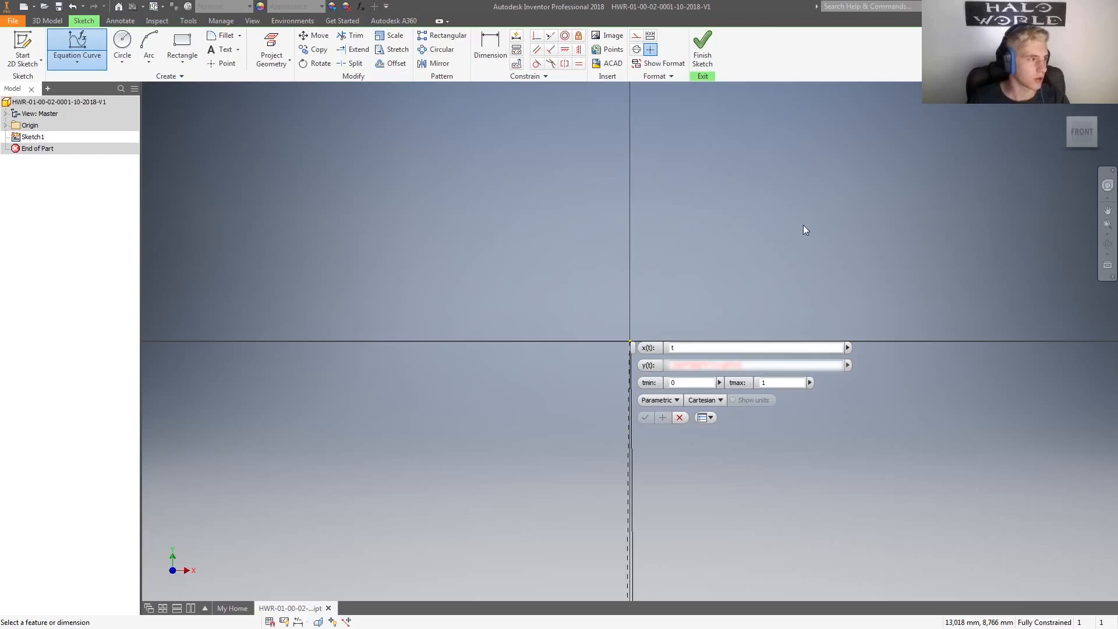
{"action": "type", "text": "2"}
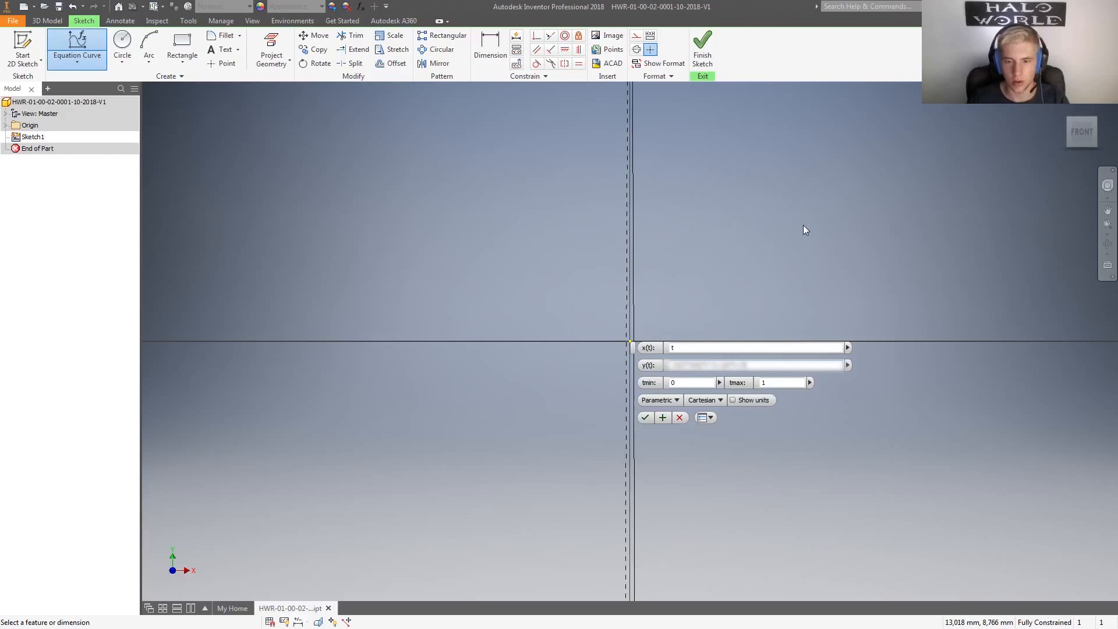
{"action": "type", "text": "*t^2"}
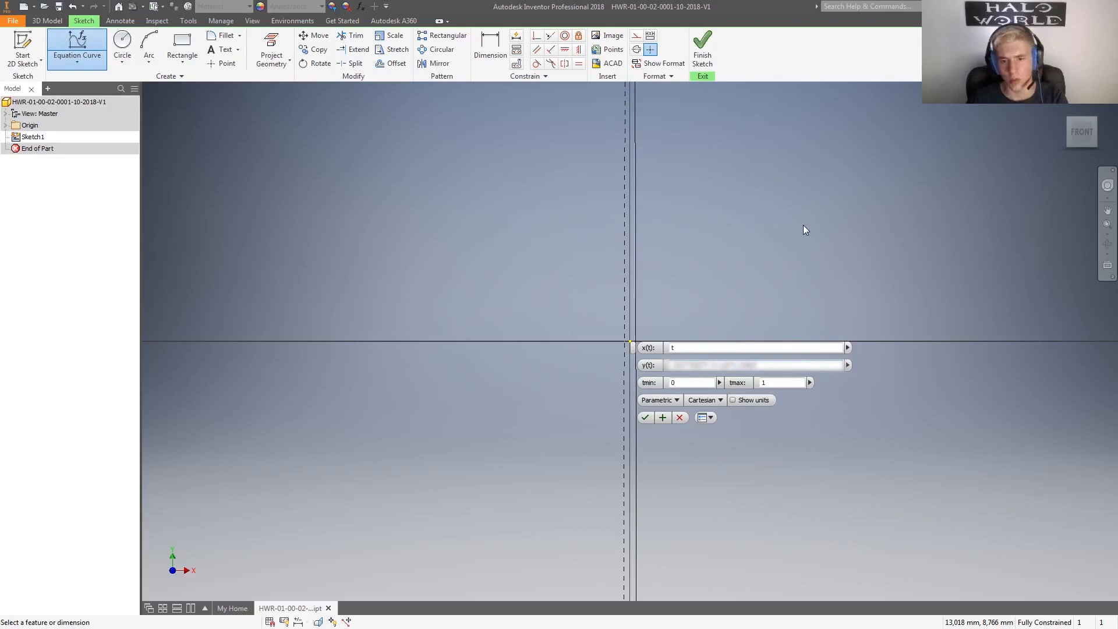
{"action": "key", "text": "Return"}
- Examine the created equation curve around the sketch origin at different zoom levels and view angles
{"action": "scroll", "coordinate": [725, 228], "scroll_direction": "up", "scroll_amount": 8}
{"action": "left_click", "coordinate": [725, 362]}
{"action": "middle_click_drag", "start_coordinate": [725, 361], "coordinate": [582, 287], "text": "shift"}
{"action": "right_click", "coordinate": [719, 295]}
{"action": "left_click", "coordinate": [751, 281]}
{"action": "scroll", "coordinate": [752, 281], "scroll_direction": "down", "scroll_amount": 2}
{"action": "scroll", "coordinate": [708, 284], "scroll_direction": "down", "scroll_amount": 5}
{"action": "left_click", "coordinate": [712, 285]}
{"action": "scroll", "coordinate": [728, 309], "scroll_direction": "up", "scroll_amount": 3}
{"action": "scroll", "coordinate": [728, 308], "scroll_direction": "up", "scroll_amount": 3}
{"action": "left_click", "coordinate": [746, 310]}
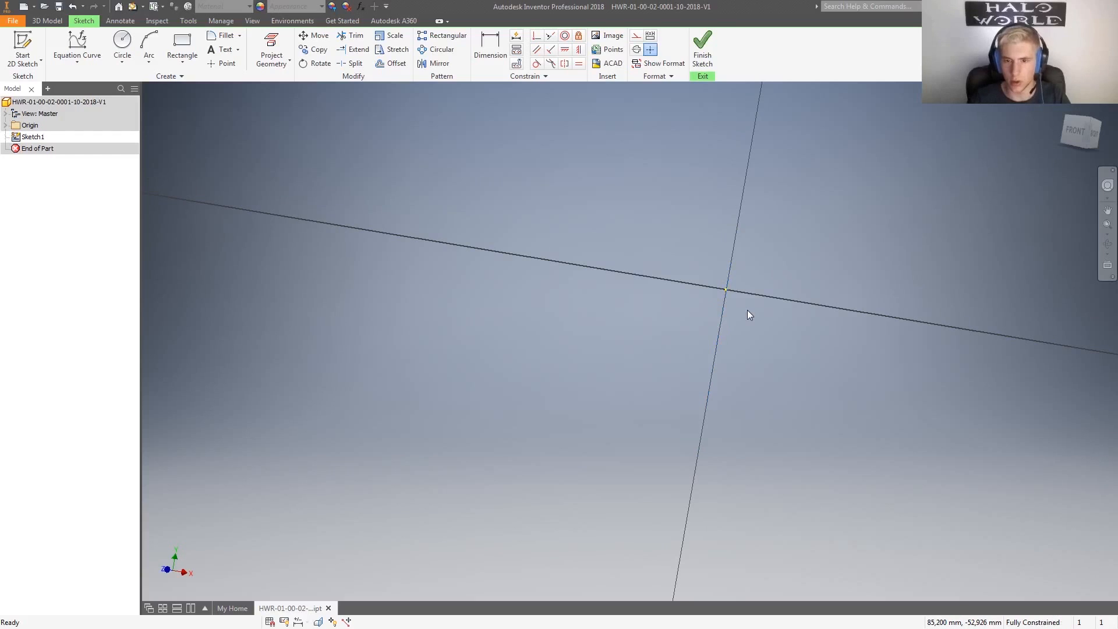
{"action": "mouse_move", "coordinate": [534, 363]}
{"action": "middle_mouse_down", "text": "shift"}
{"action": "mouse_move", "coordinate": [561, 380]}
{"action": "mouse_move", "coordinate": [544, 377]}
{"action": "middle_mouse_up", "text": "shift"}
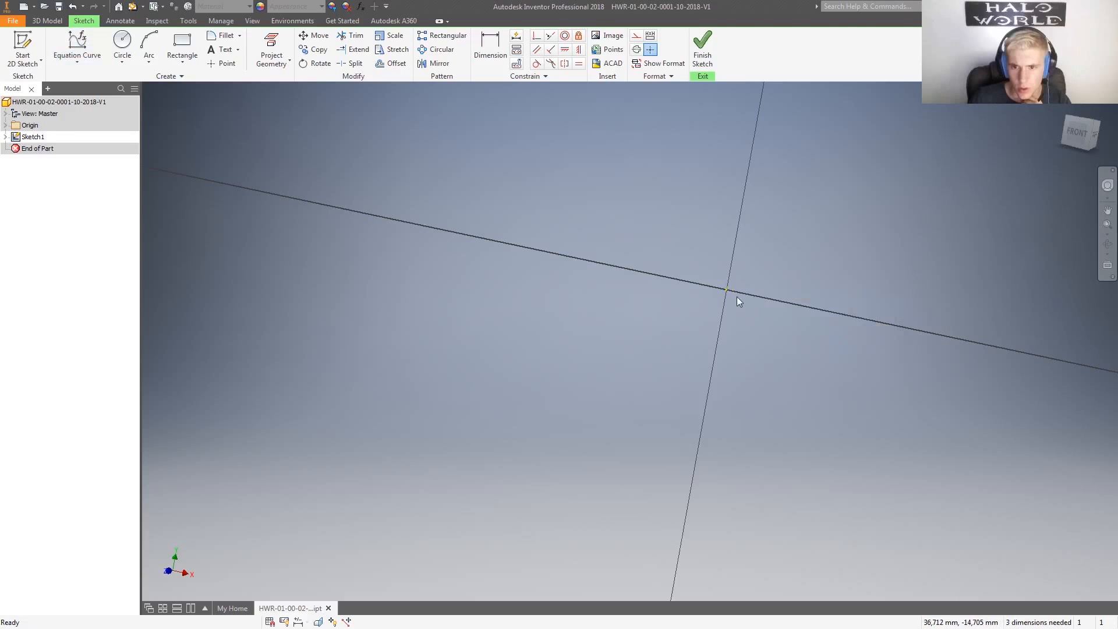
{"action": "scroll", "coordinate": [727, 289], "scroll_direction": "up", "scroll_amount": 20}
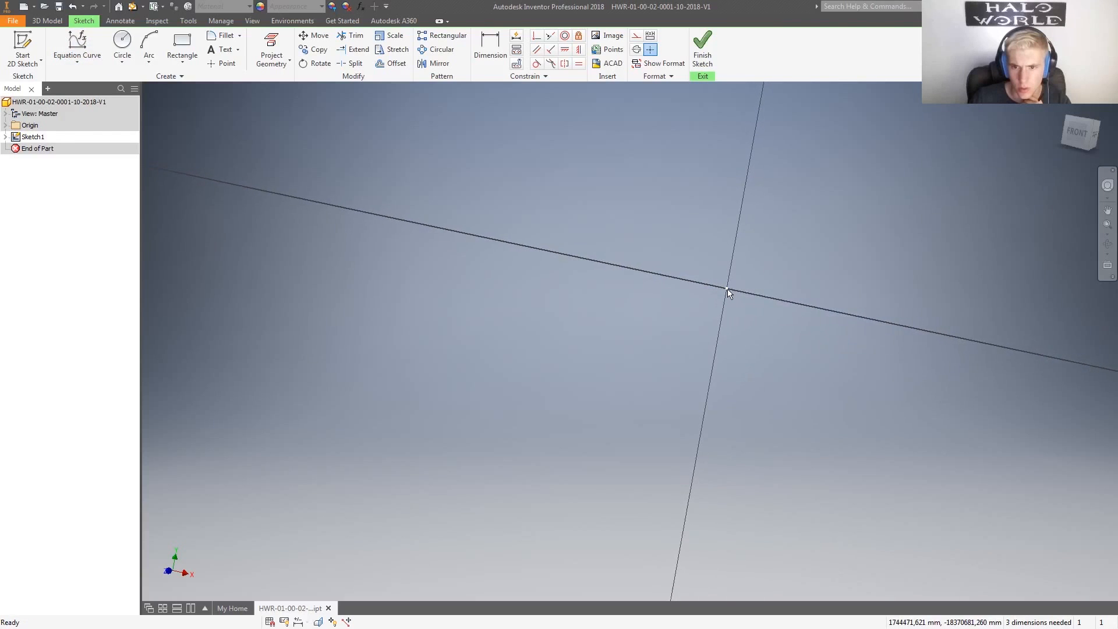
{"action": "scroll", "coordinate": [728, 291], "scroll_direction": "down", "scroll_amount": 15}
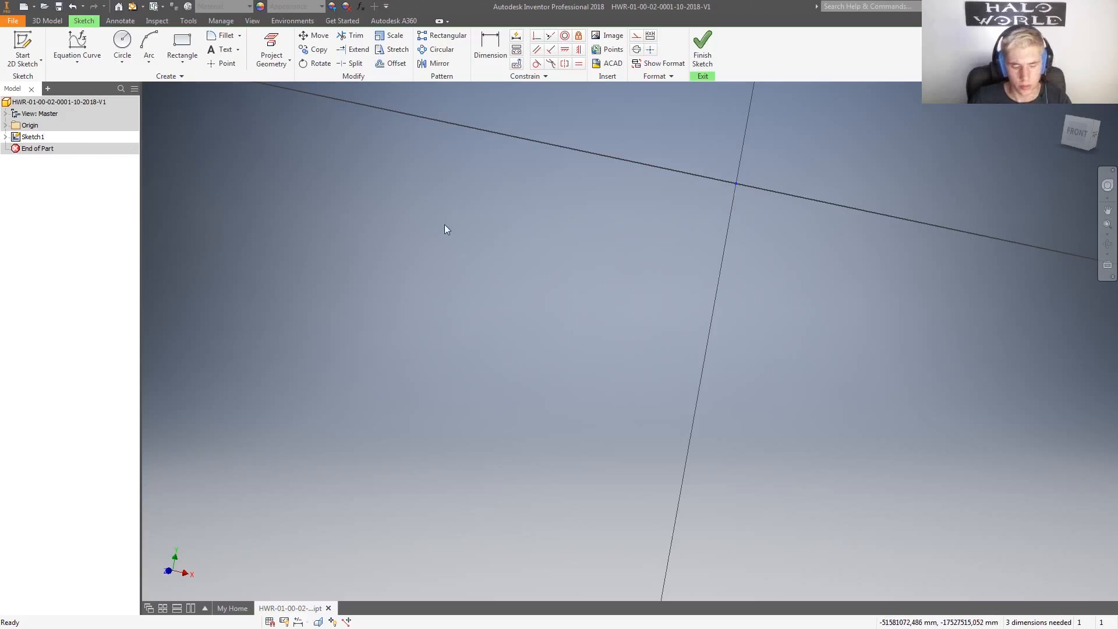
{"action": "double_click", "coordinate": [738, 184]}
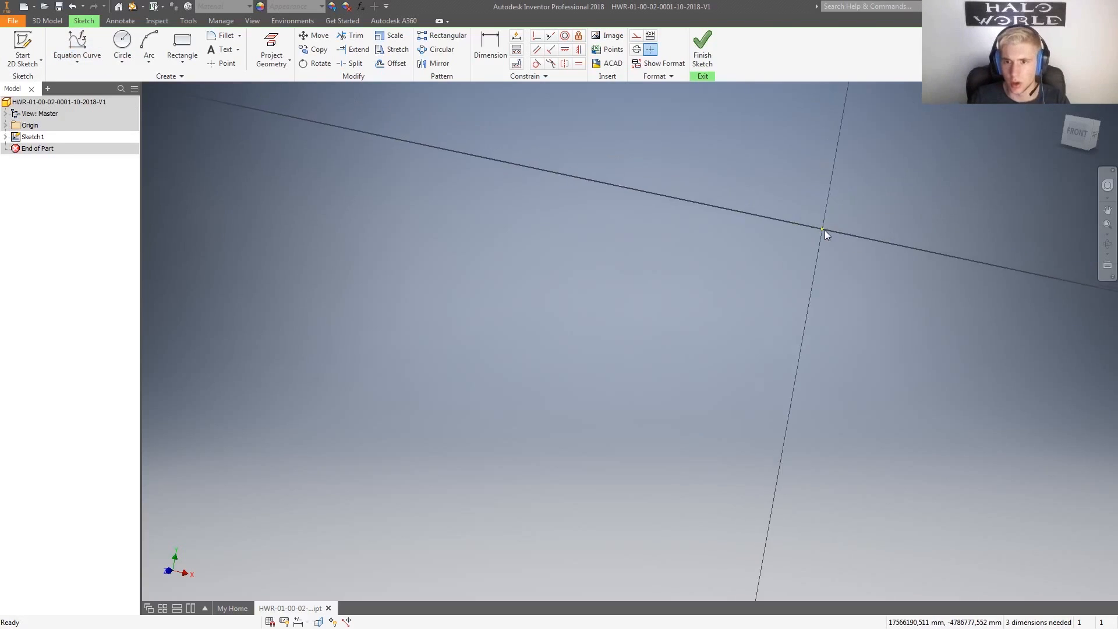
{"action": "middle_click_drag", "start_coordinate": [826, 230], "coordinate": [726, 243]}
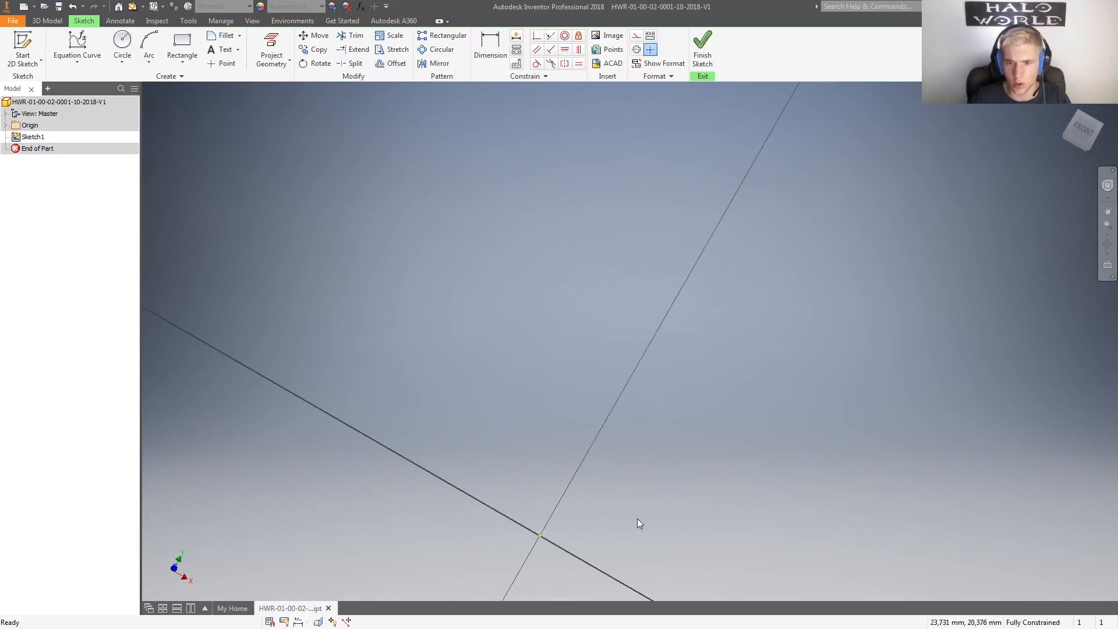
- Define a new equation curve with x(t) = t, the copied y(t) expression and tmax 100
{"action": "double_click", "coordinate": [540, 536]}
{"action": "left_click", "coordinate": [693, 553]}
{"action": "type", "text": "100"}
{"action": "left_click", "coordinate": [638, 536]}
{"action": "key", "text": "ctrl+v"}
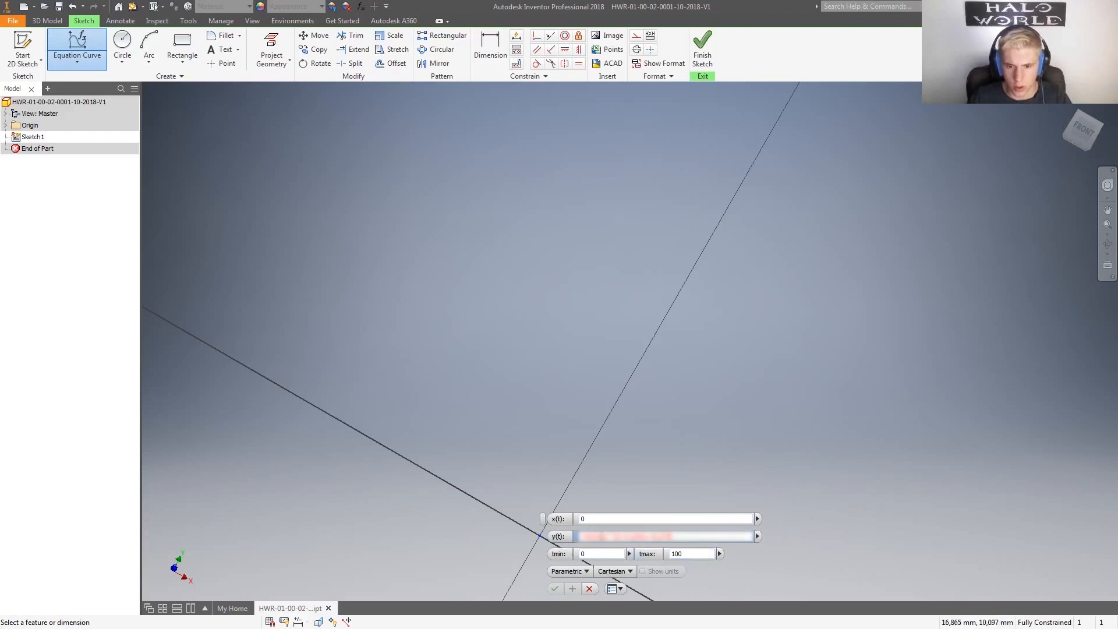
{"action": "left_click", "coordinate": [607, 518]}
{"action": "type", "text": "t"}
- Try tmax values of 350 and 150 for the equation curve and check its preview
{"action": "scroll", "coordinate": [766, 383], "scroll_direction": "down", "scroll_amount": 3}
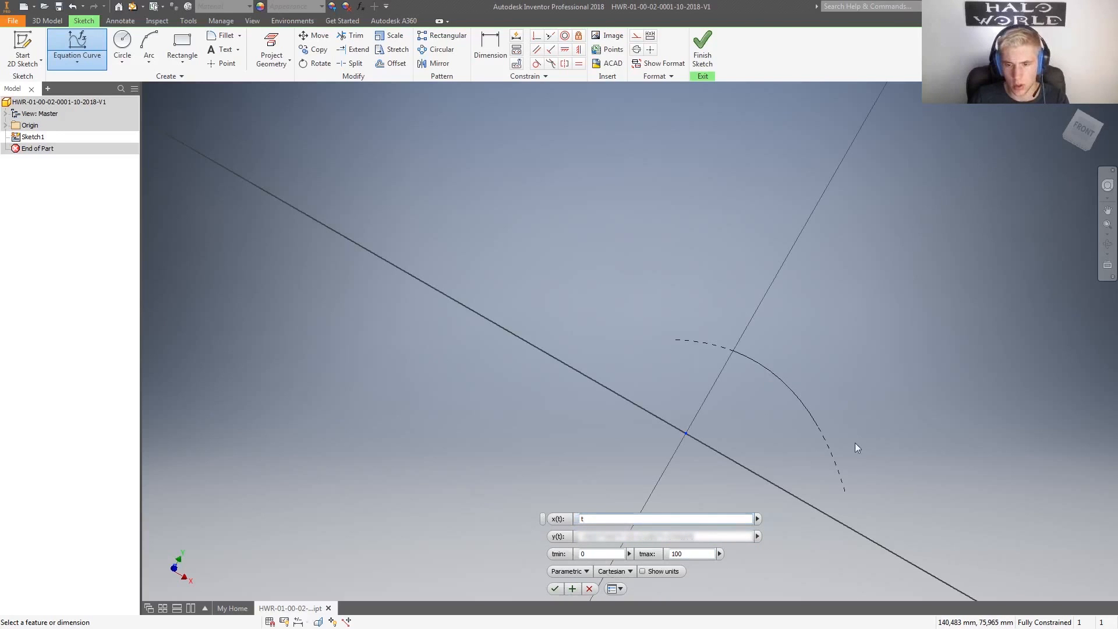
{"action": "scroll", "coordinate": [742, 363], "scroll_direction": "up", "scroll_amount": 4}
{"action": "scroll", "coordinate": [742, 363], "scroll_direction": "down", "scroll_amount": 3}
{"action": "mouse_move", "coordinate": [635, 404]}
{"action": "middle_mouse_down", "text": "shift"}
{"action": "mouse_move", "coordinate": [678, 428]}
{"action": "mouse_move", "coordinate": [651, 417]}
{"action": "middle_mouse_up", "text": "shift"}
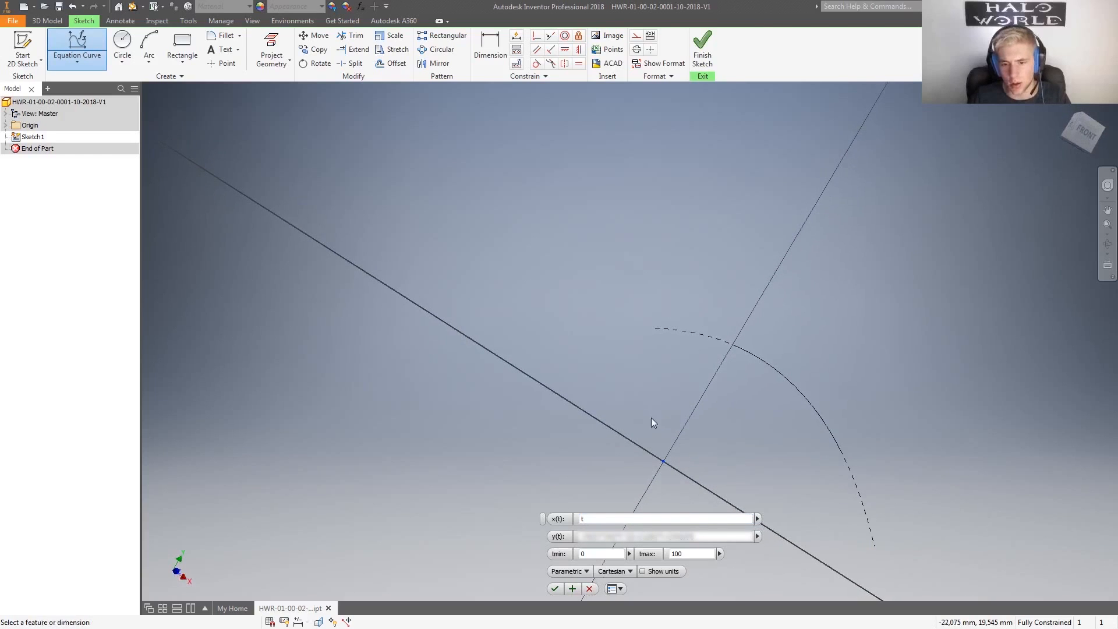
{"action": "left_click", "coordinate": [687, 555]}
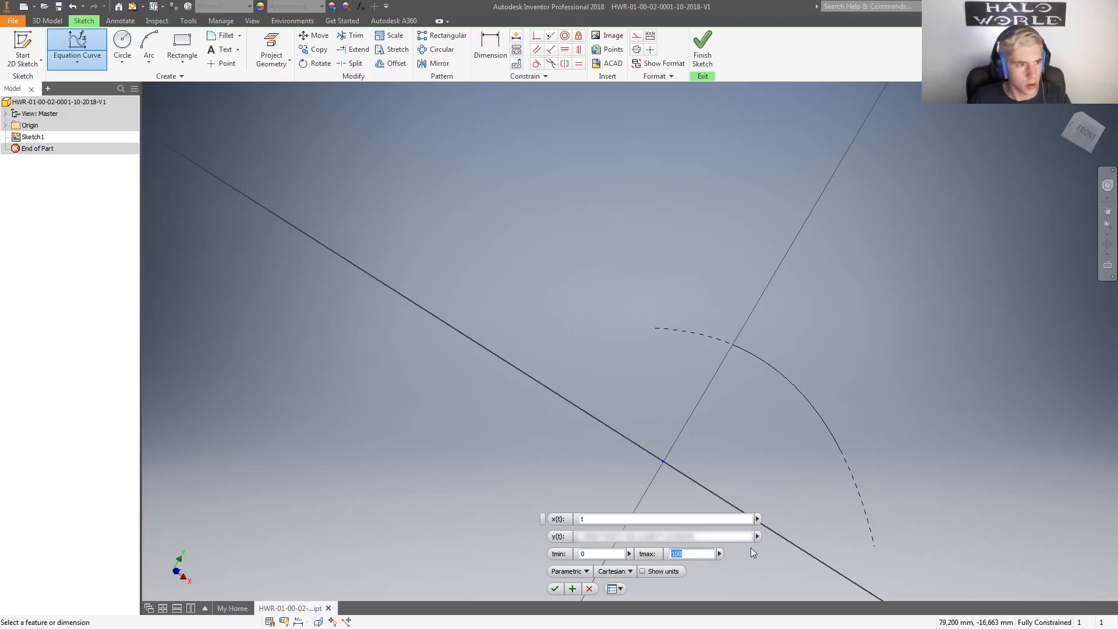
{"action": "type", "text": "350"}
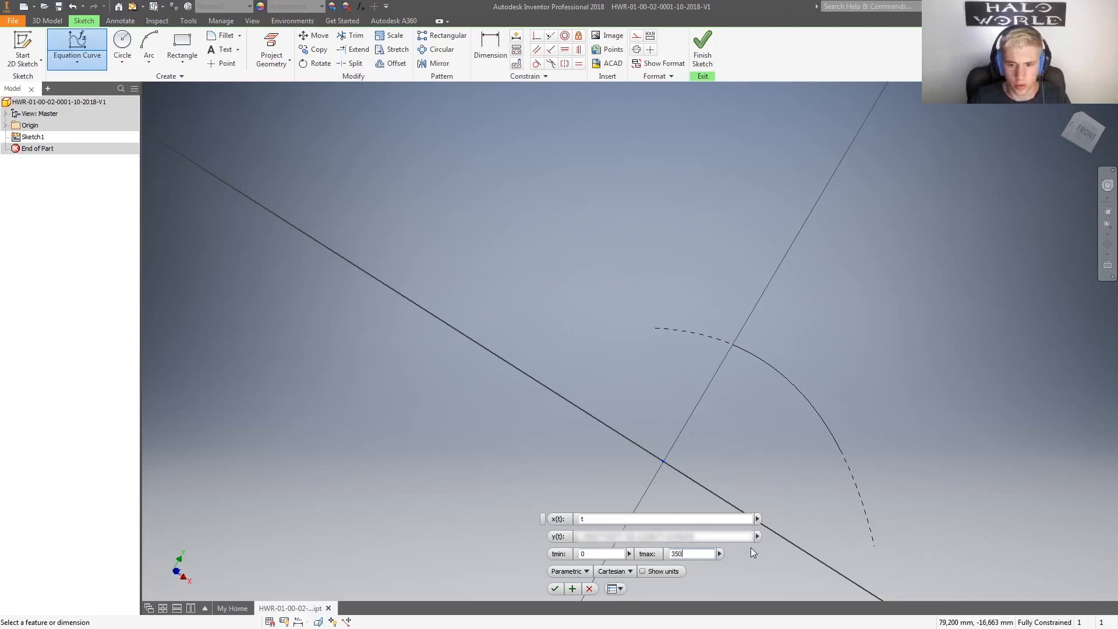
{"action": "scroll", "coordinate": [913, 498], "scroll_direction": "up", "scroll_amount": 5}
{"action": "scroll", "coordinate": [913, 500], "scroll_direction": "down", "scroll_amount": 5}
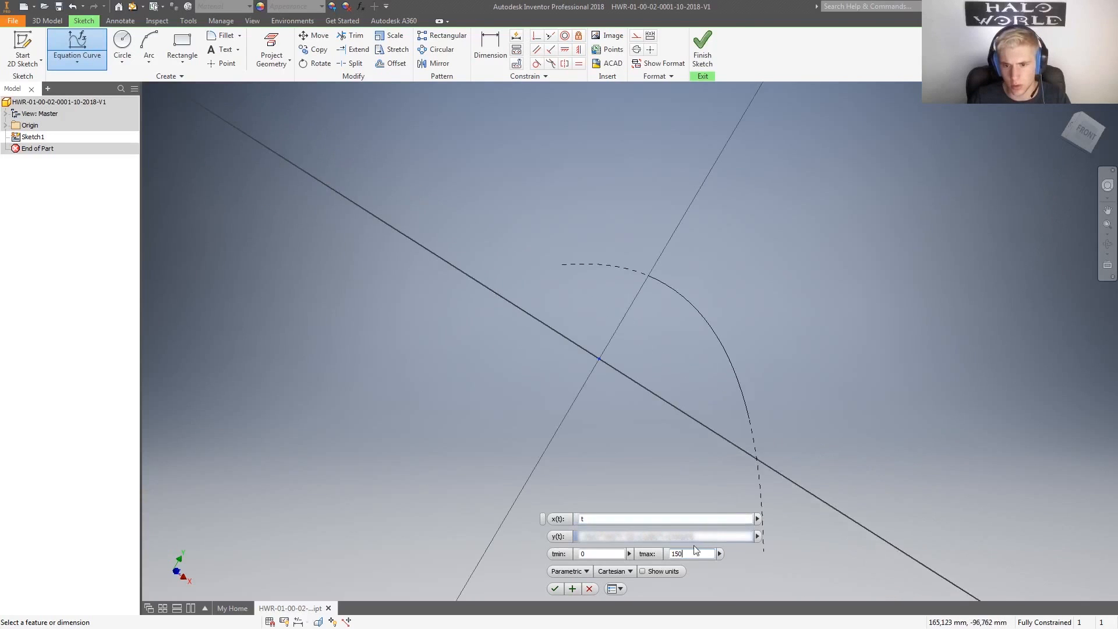
- Set the equation curve's tmax to 175 and create the curve
{"action": "left_click_drag", "start_coordinate": [692, 553], "coordinate": [669, 554]}
{"action": "type", "text": "175"}
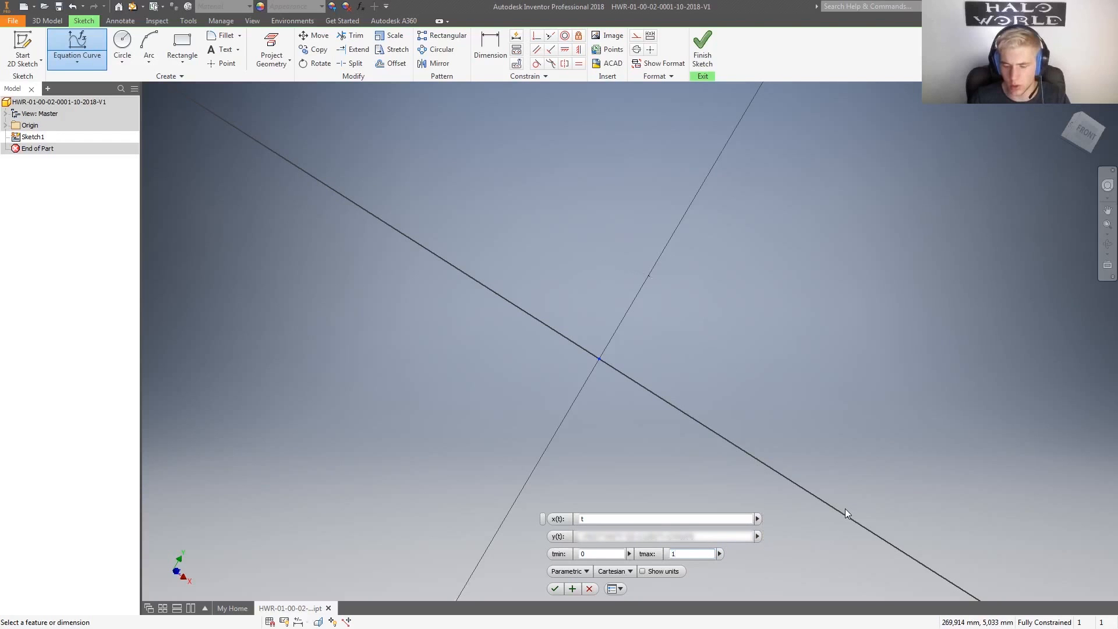
{"action": "scroll", "coordinate": [733, 453], "scroll_direction": "down", "scroll_amount": 5}
{"action": "scroll", "coordinate": [792, 444], "scroll_direction": "up", "scroll_amount": 5}
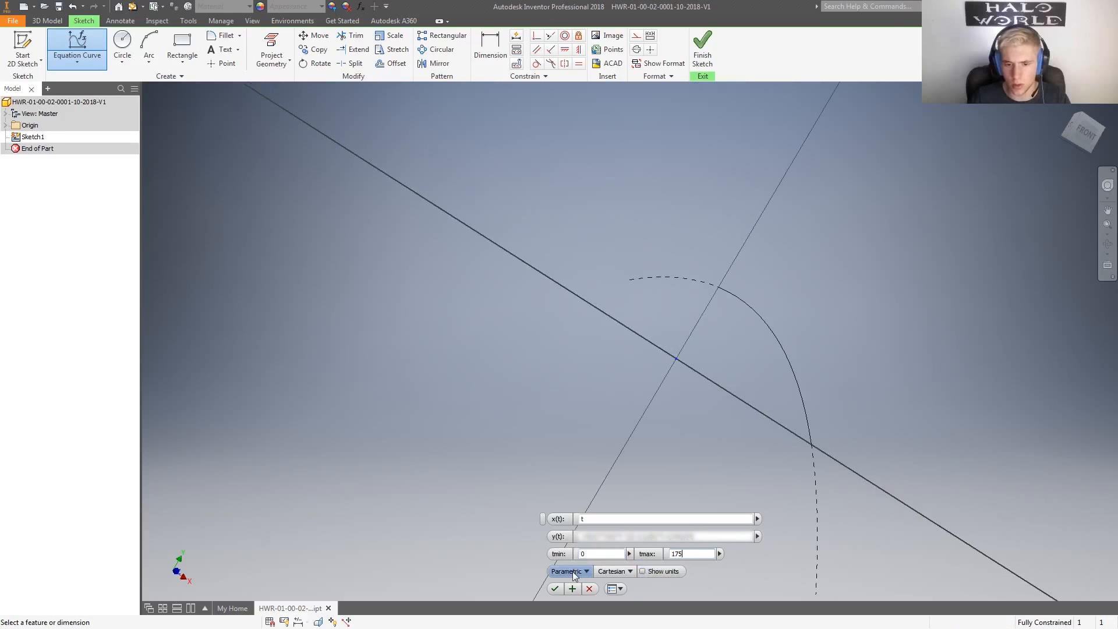
{"action": "left_click", "coordinate": [553, 589]}
{"action": "mouse_move", "coordinate": [635, 382]}
{"action": "middle_mouse_down", "text": "shift"}
{"action": "mouse_move", "coordinate": [649, 392]}
{"action": "mouse_move", "coordinate": [562, 394]}
{"action": "mouse_move", "coordinate": [574, 373]}
{"action": "mouse_move", "coordinate": [622, 360]}
{"action": "mouse_move", "coordinate": [628, 387]}
{"action": "middle_mouse_up", "text": "shift"}
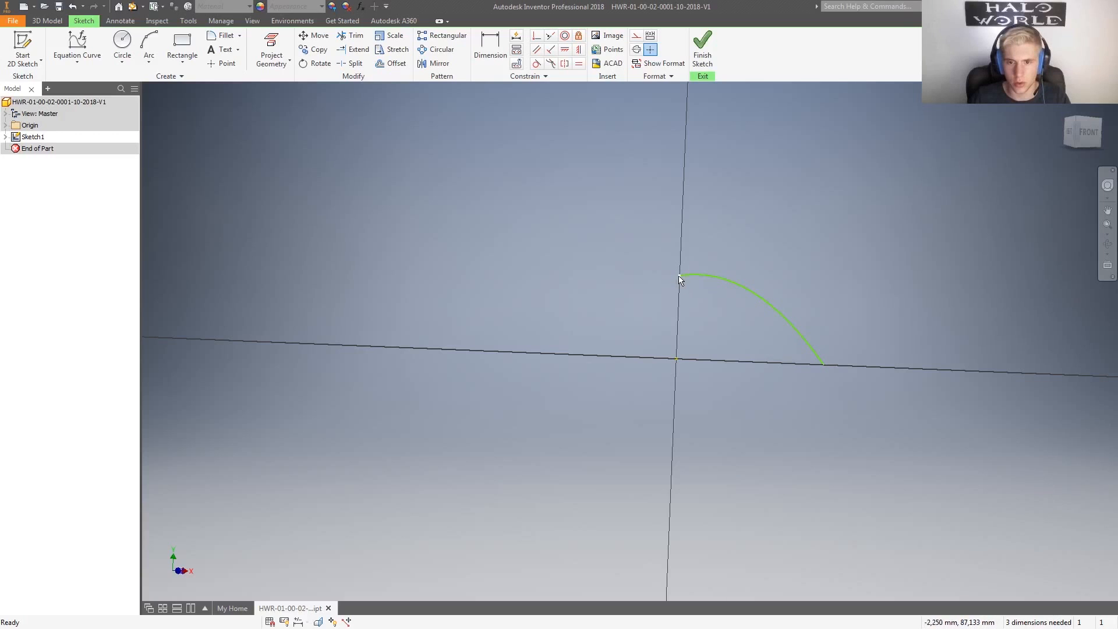
- Delete the equation curve from the sketch
{"action": "scroll", "coordinate": [690, 278], "scroll_direction": "up", "scroll_amount": 3}
{"action": "scroll", "coordinate": [631, 274], "scroll_direction": "down", "scroll_amount": 2}
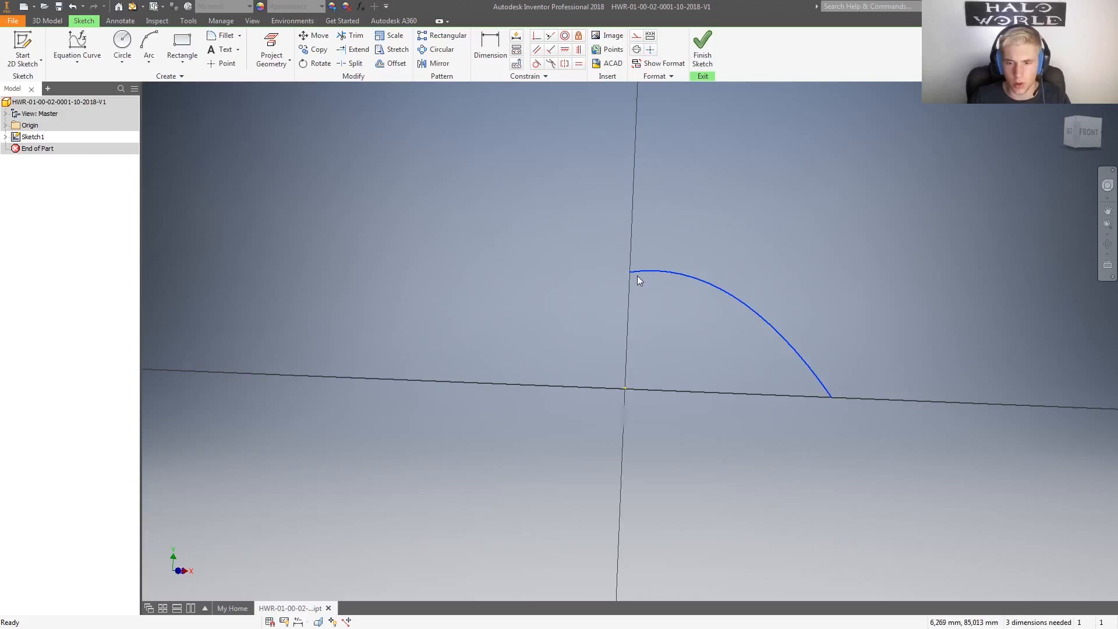
{"action": "left_click", "coordinate": [639, 272]}
{"action": "key", "text": "Delete"}
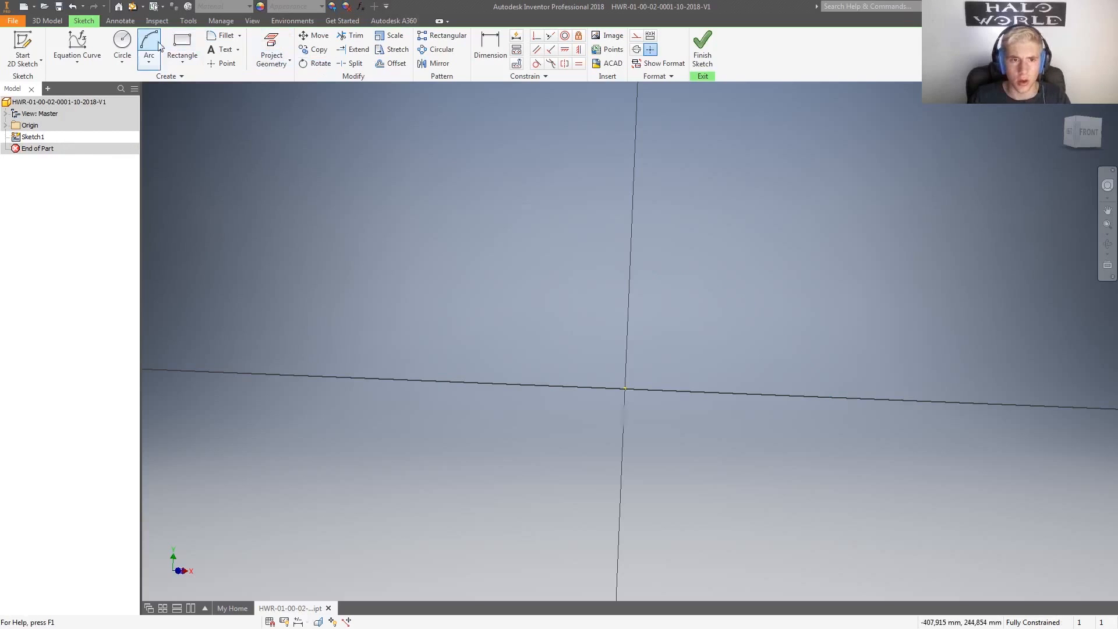
- Start a new equation curve with x(t) = t, paste the copied y(t) expression and correct its closing parenthesis
{"action": "left_click", "coordinate": [91, 46]}
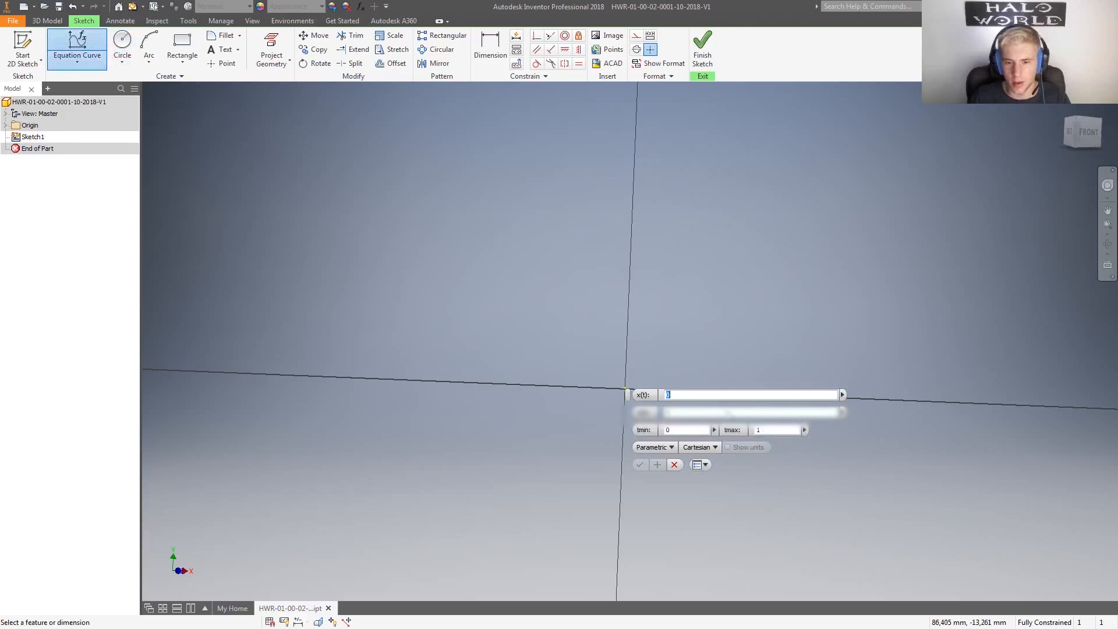
{"action": "type", "text": "t"}
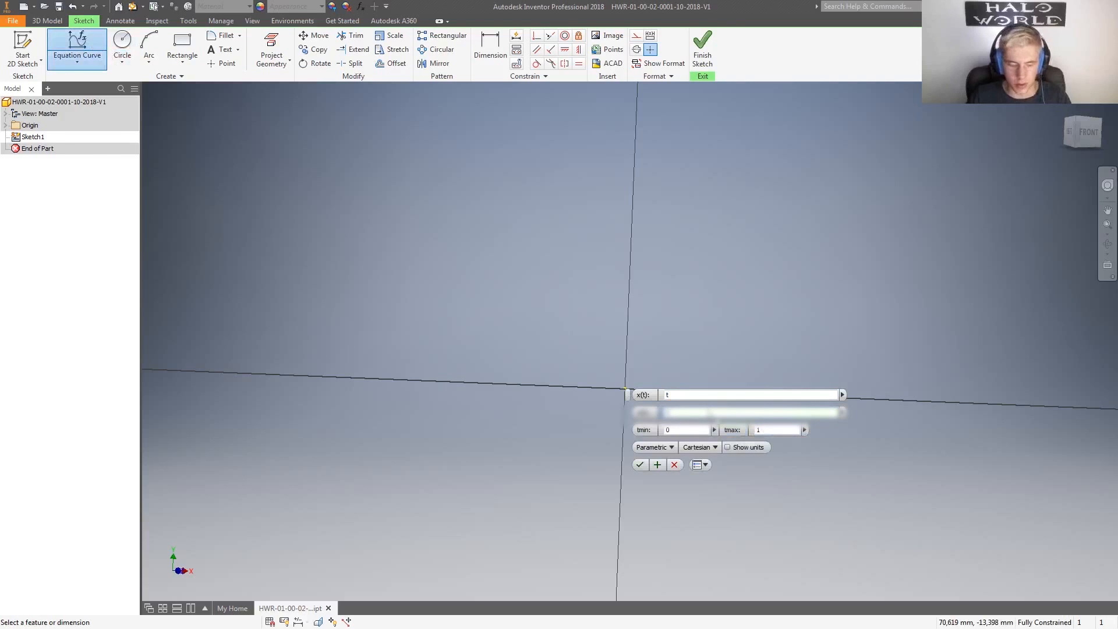
{"action": "key", "text": "ctrl+v"}
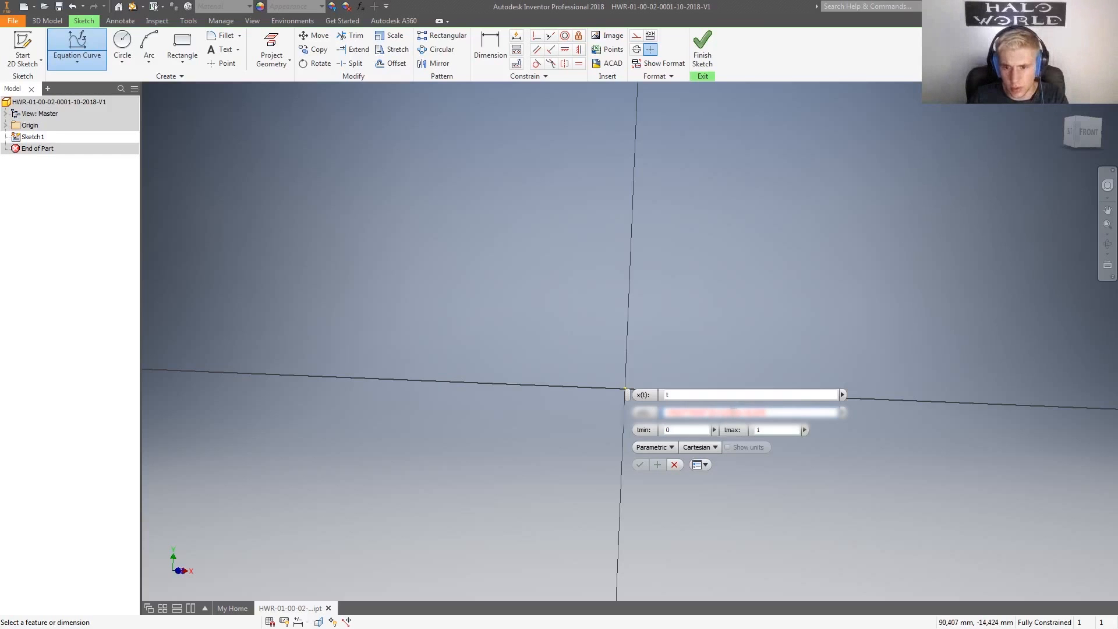
{"action": "key", "text": "BackSpace"}
{"action": "key", "text": "BackSpace"}
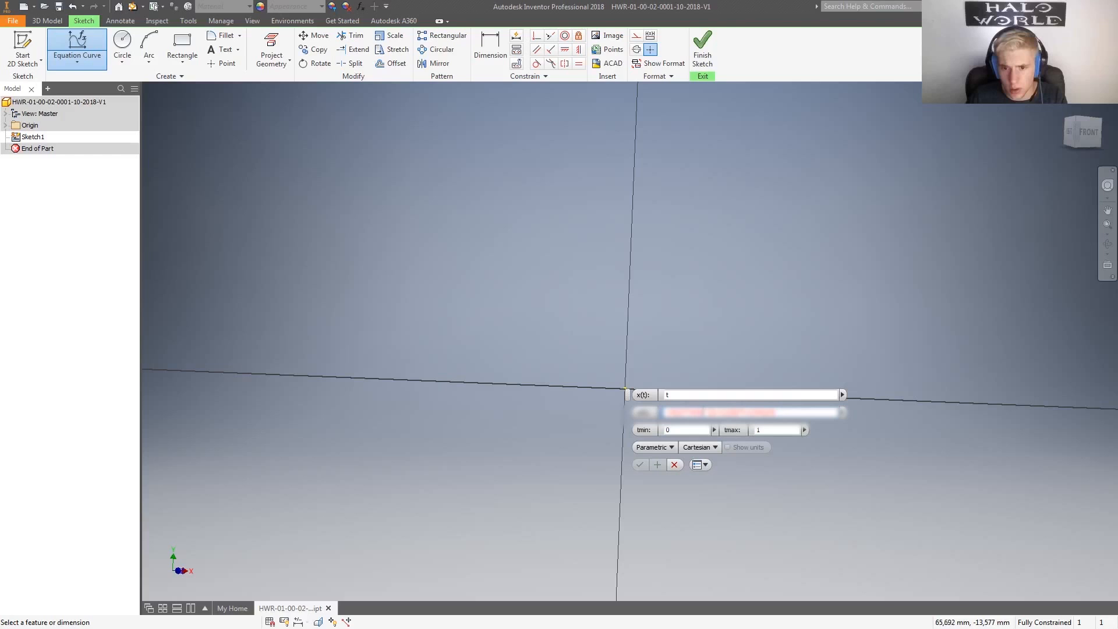
{"action": "type", "text": ")"}
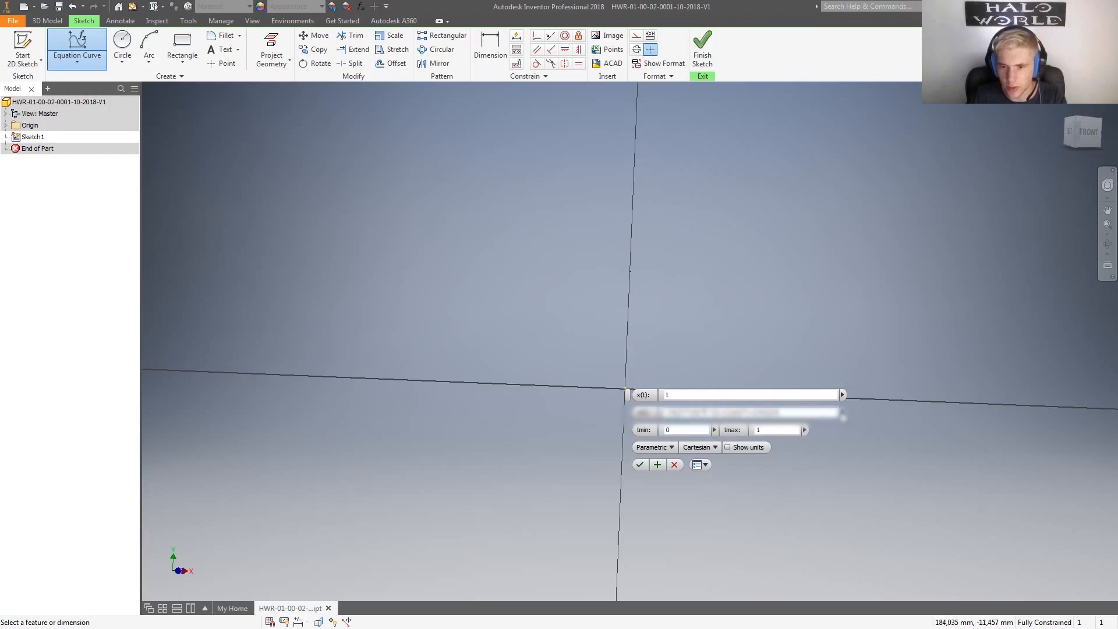
{"action": "left_click", "coordinate": [843, 412]}
{"action": "left_click", "coordinate": [843, 413]}
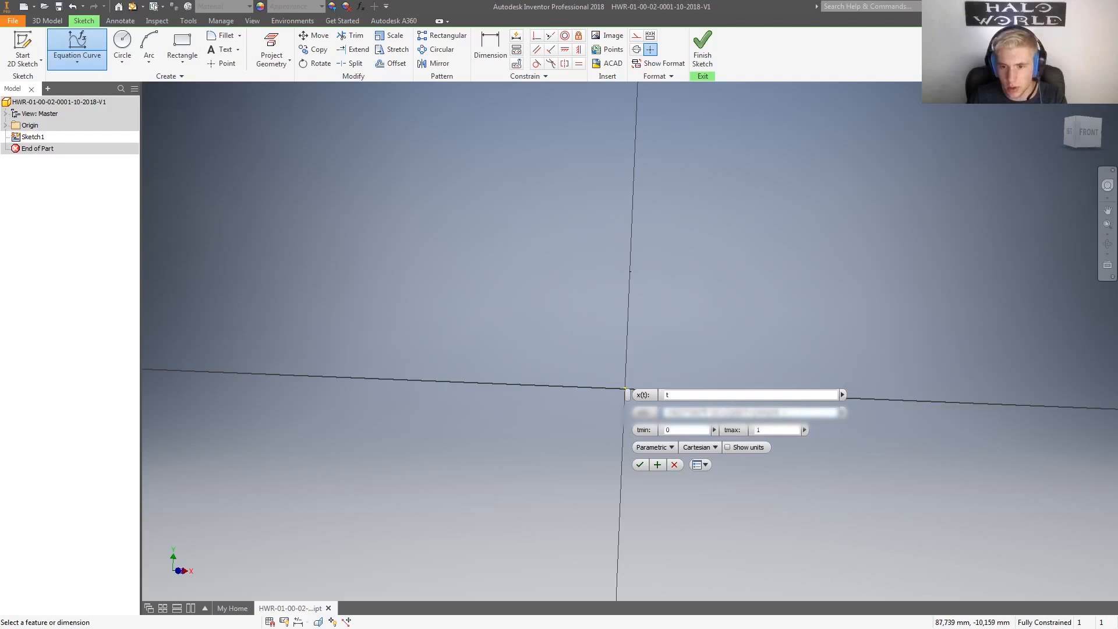
{"action": "left_click_drag", "start_coordinate": [781, 412], "coordinate": [557, 434]}
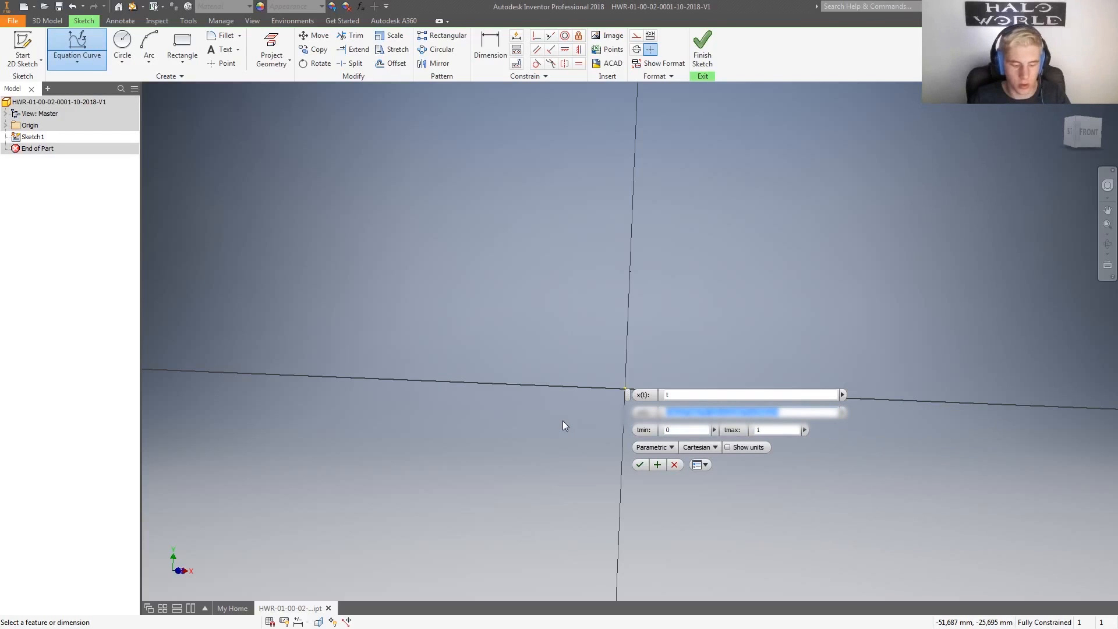
- Set the equation curve's tmax to 175
{"action": "left_click_drag", "start_coordinate": [800, 432], "coordinate": [690, 430]}
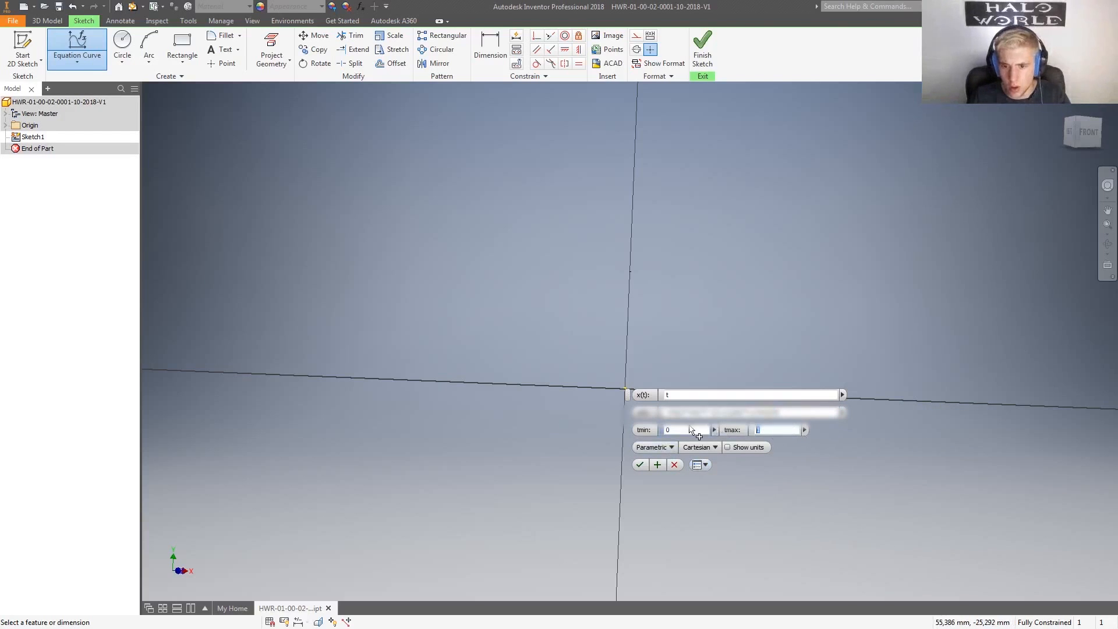
{"action": "type", "text": "157"}
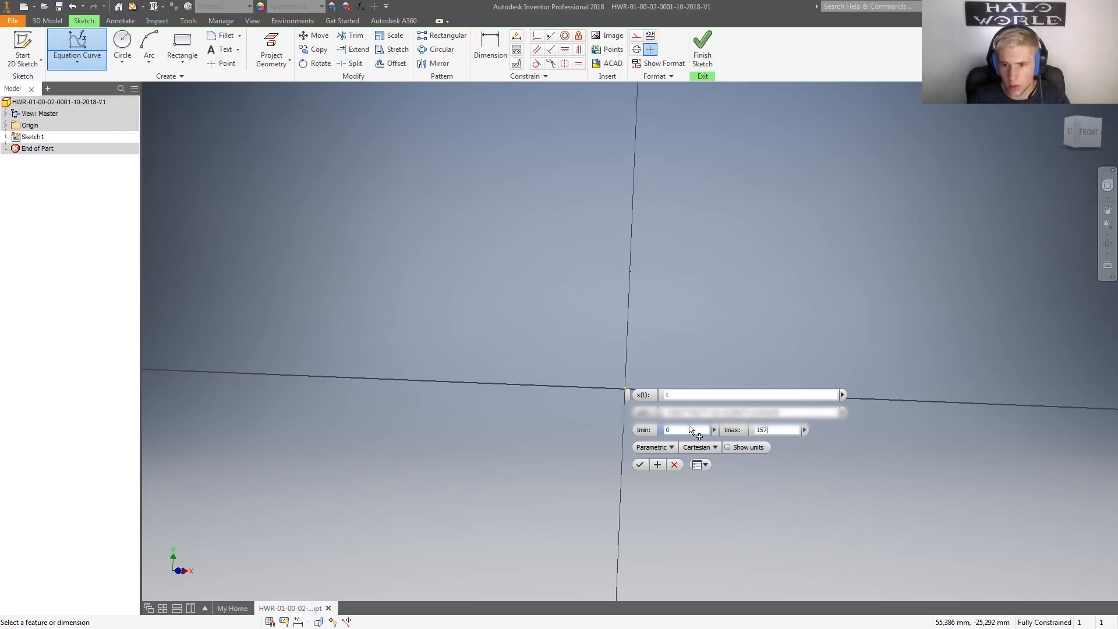
{"action": "type", "text": "75"}
- Set the equation curve's tmin to -175
{"action": "left_click", "coordinate": [677, 430]}
{"action": "key", "text": "BackSpace"}
{"action": "type", "text": "175"}
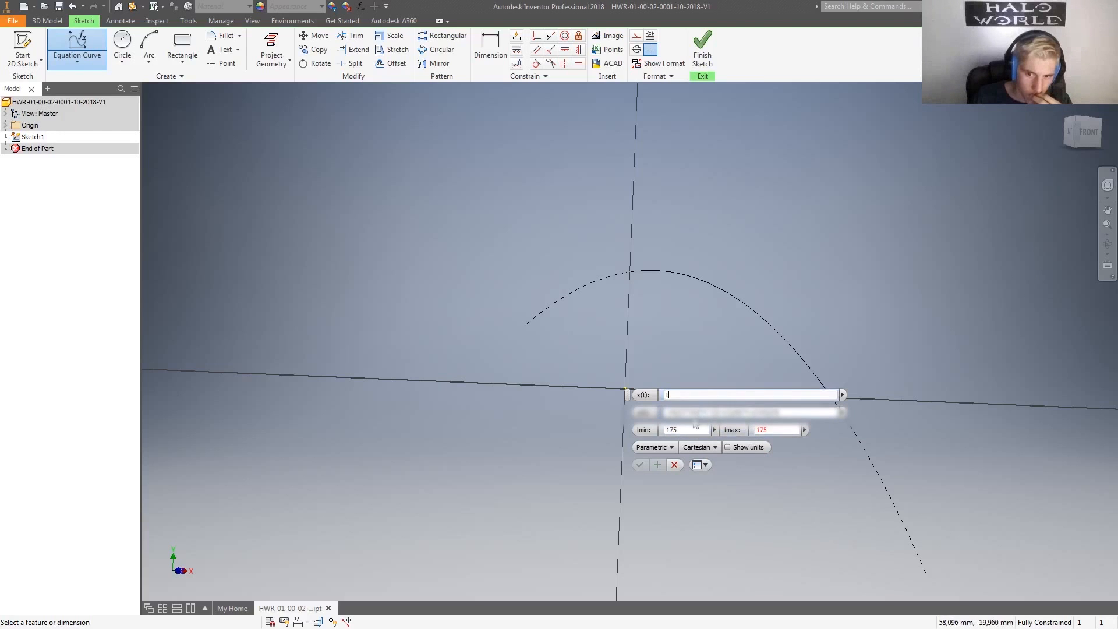
{"action": "key", "text": "Home"}
{"action": "type", "text": "-"}
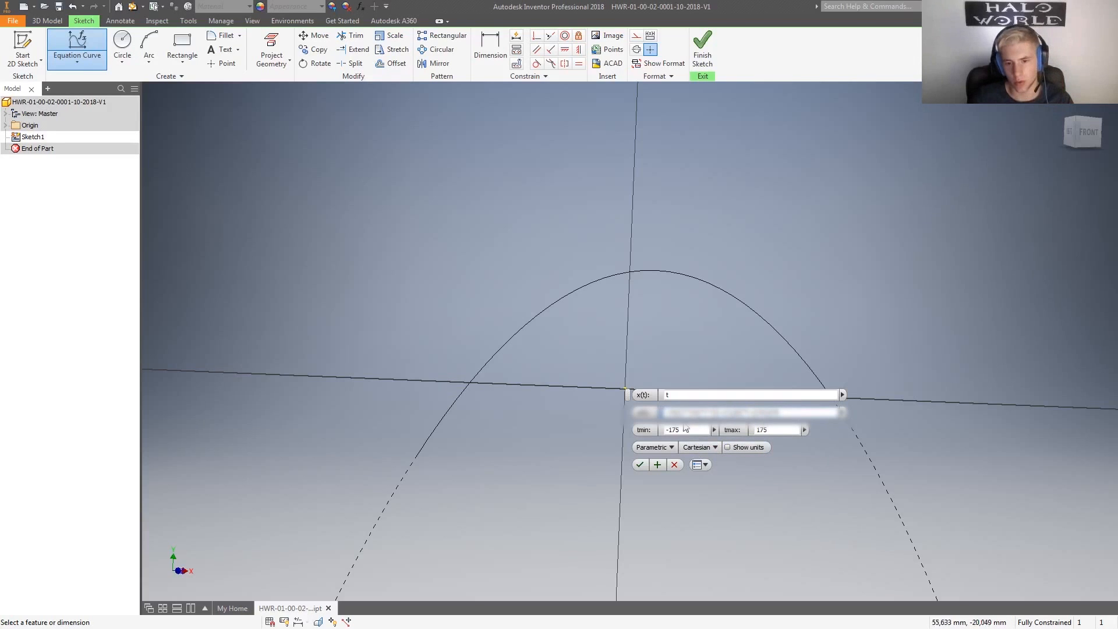
- Set the equation curve's tmin to -(1/4)*350 and create the curve
{"action": "double_click", "coordinate": [685, 430]}
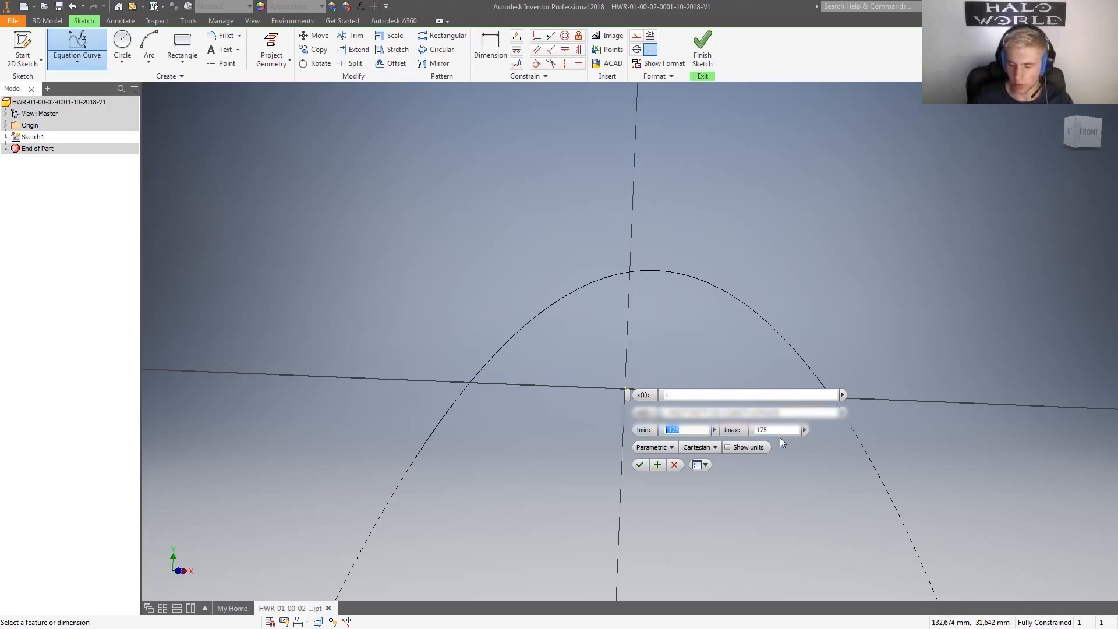
{"action": "type", "text": "-"}
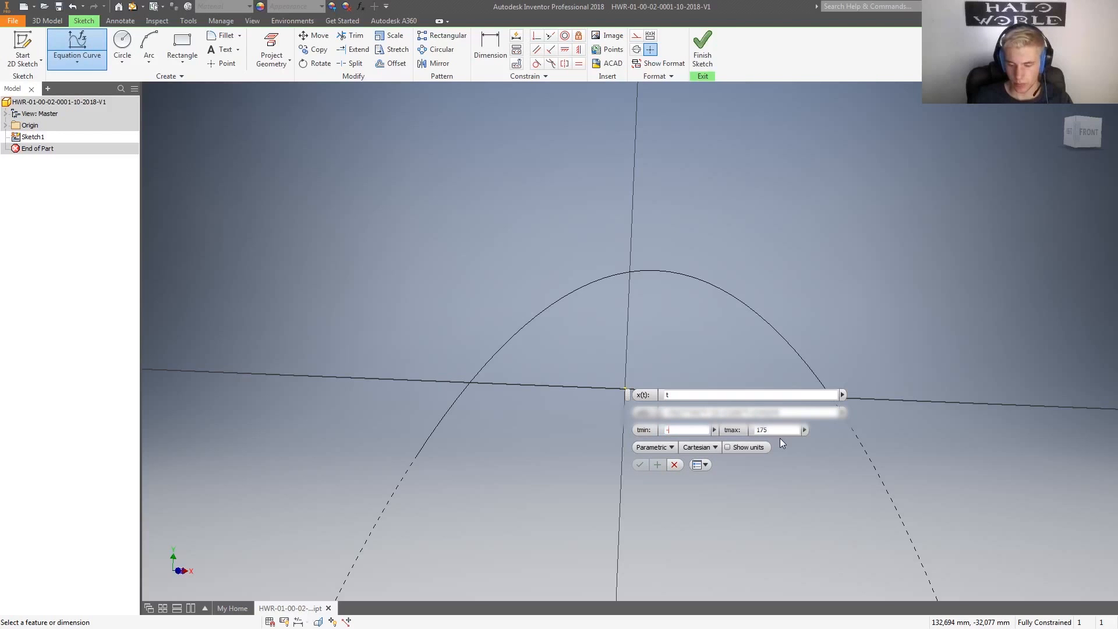
{"action": "type", "text": "01/4)"}
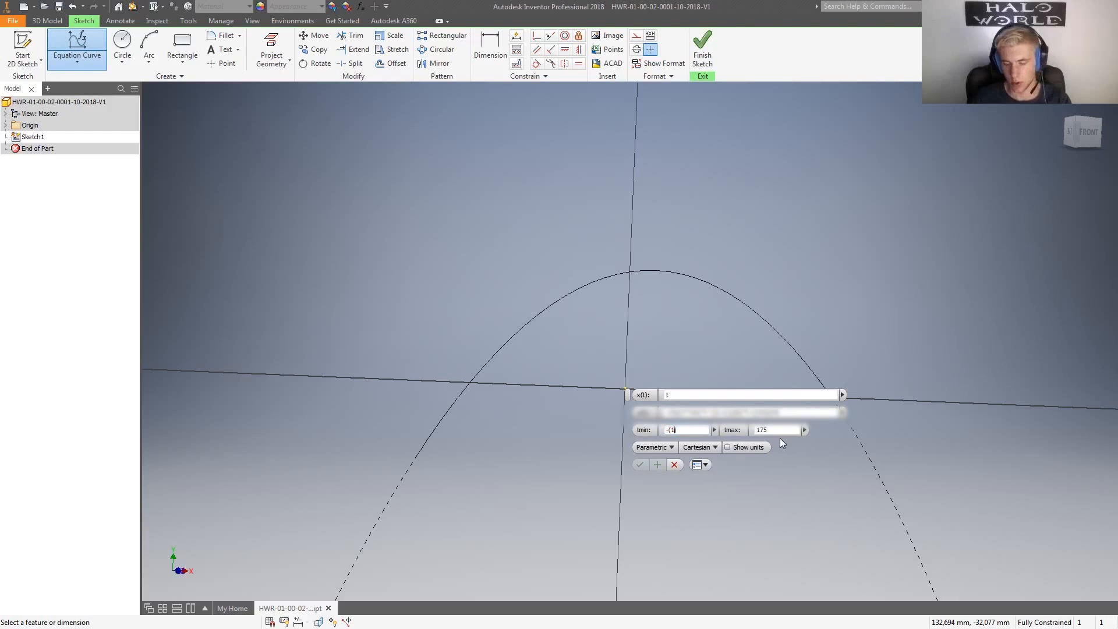
{"action": "type", "text": "*350"}
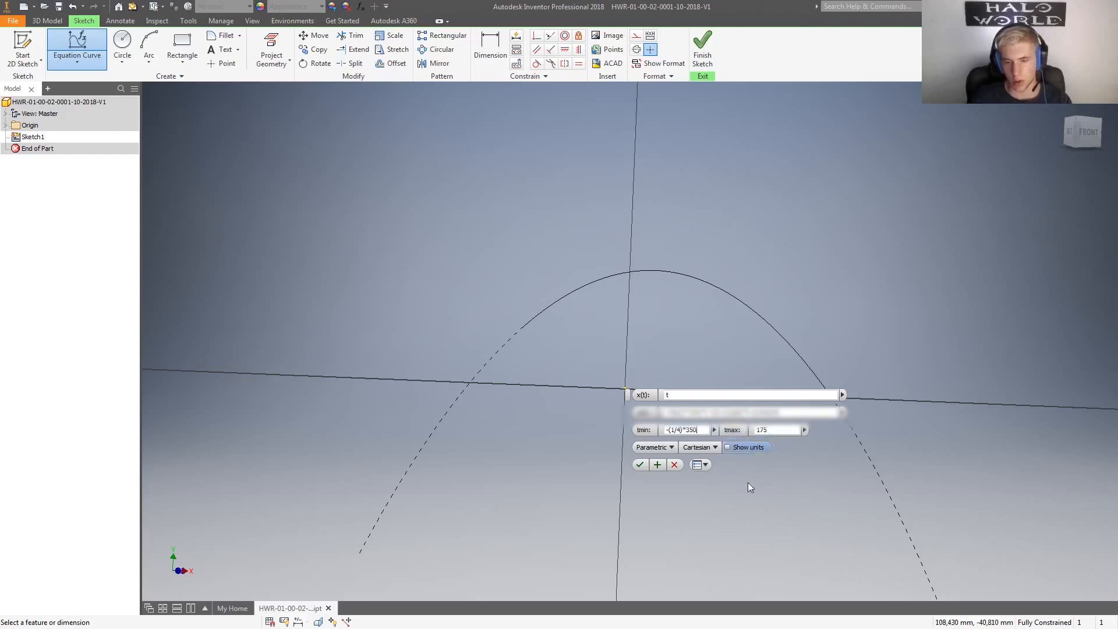
{"action": "left_click", "coordinate": [640, 465]}
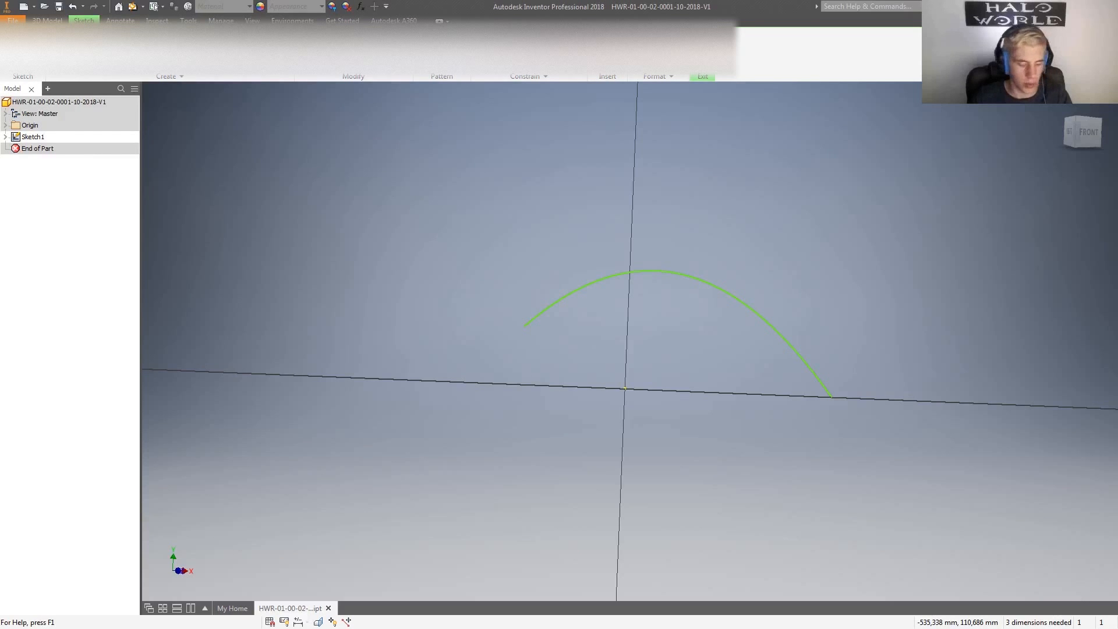
- Switch to the GeoGebra graph in the browser, examine parabolas A, B and F and their intersections, and return to Inventor
{"action": "key", "text": "alt+Tab"}
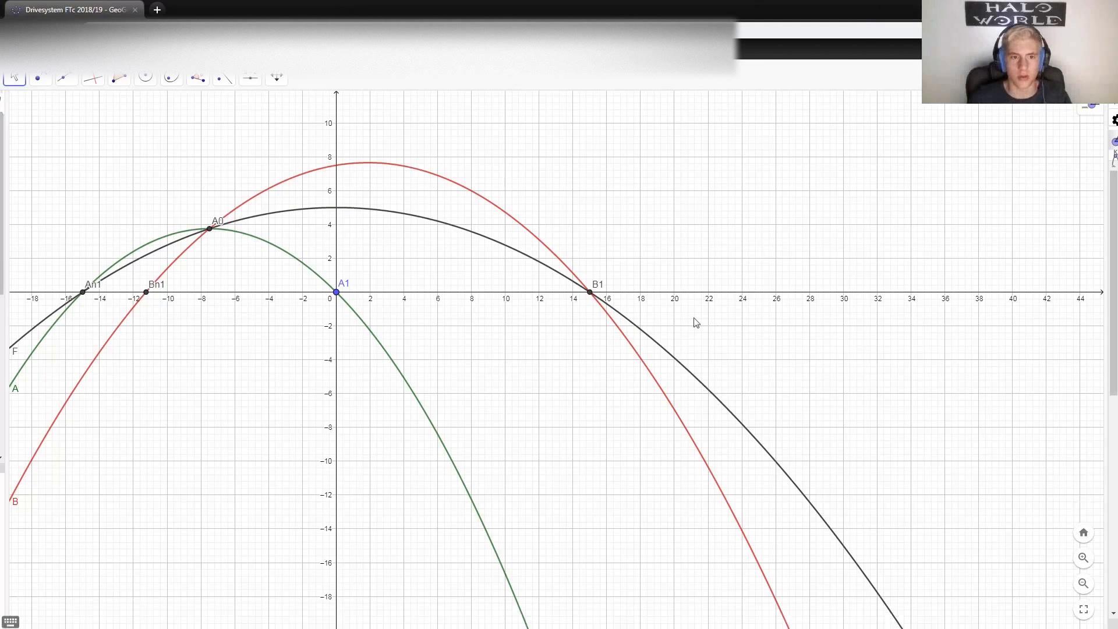
{"action": "left_click_drag", "start_coordinate": [452, 270], "coordinate": [668, 320]}
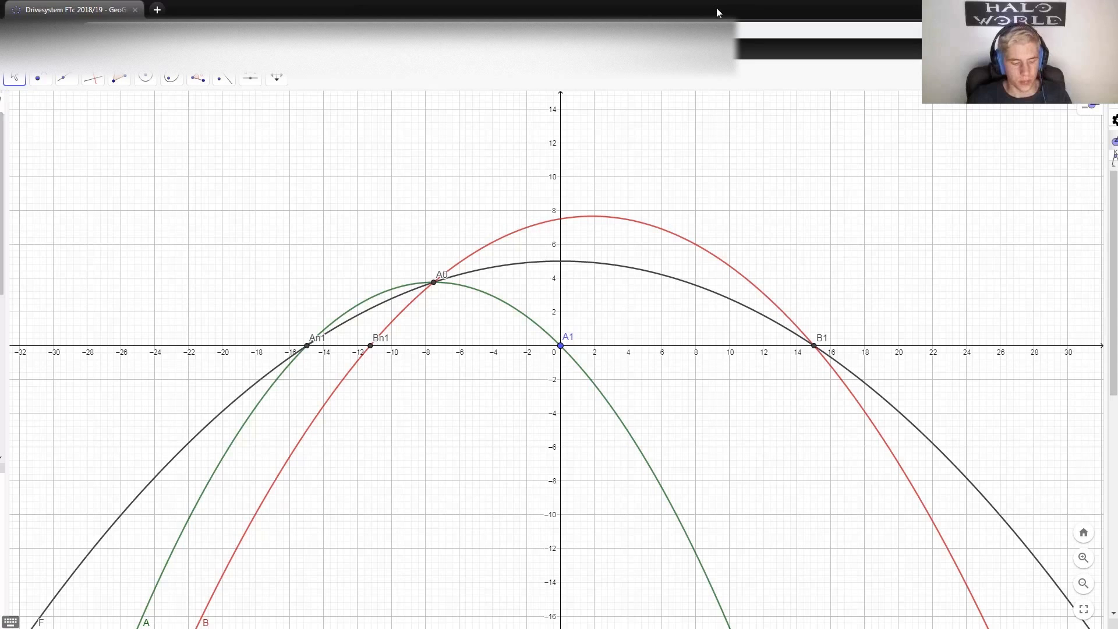
{"action": "key", "text": "alt+Tab"}
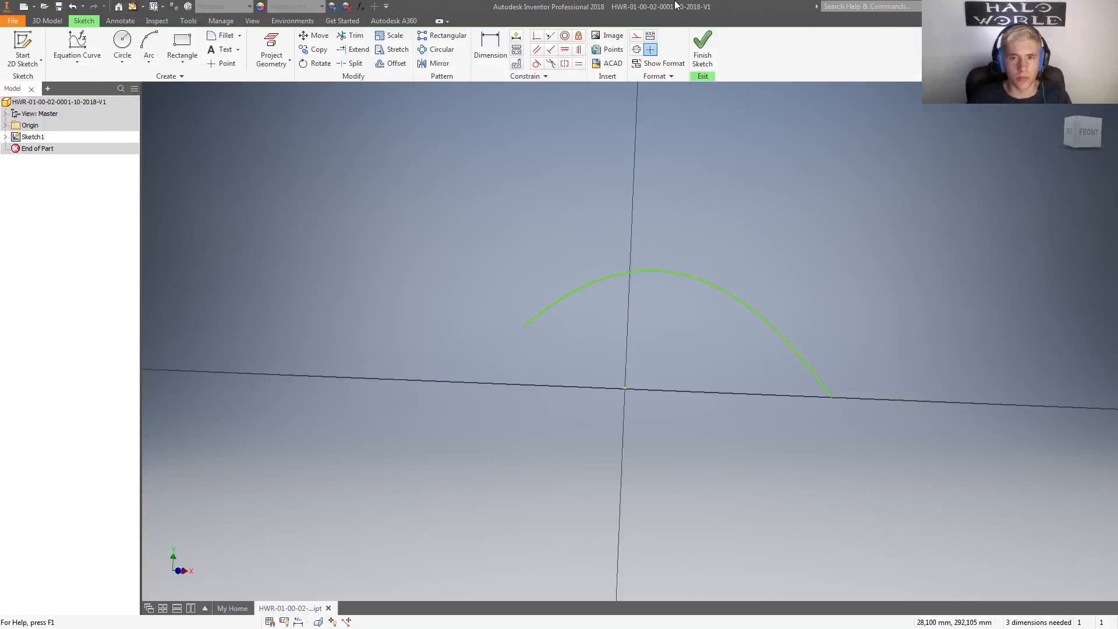
{"action": "key", "text": "F4"}
{"action": "left_click_drag", "start_coordinate": [672, 297], "coordinate": [611, 313]}
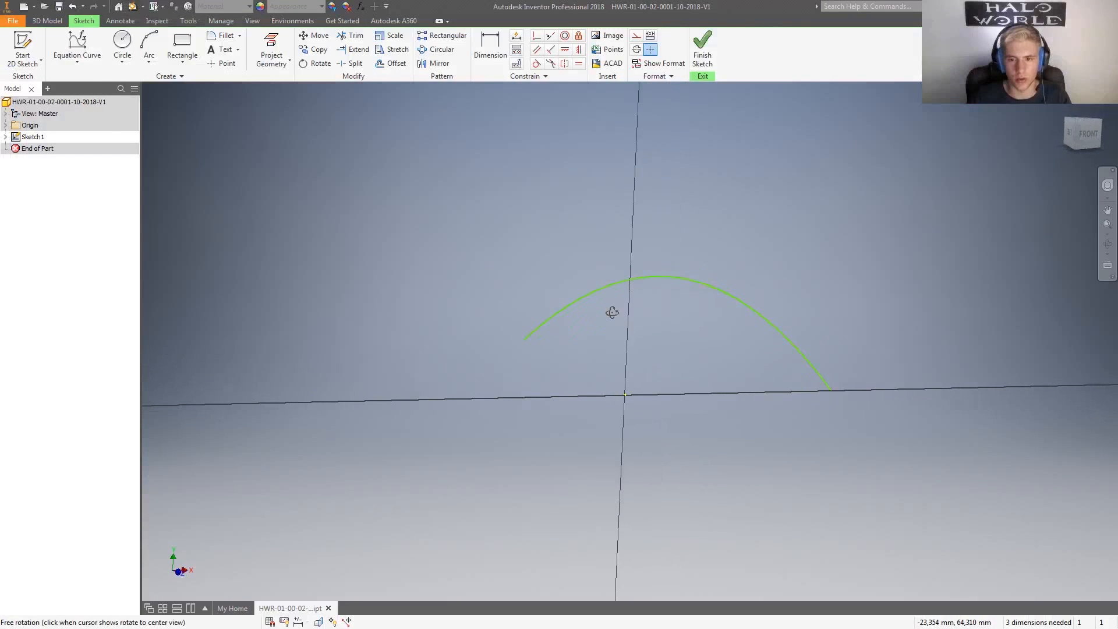
{"action": "middle_click_drag", "start_coordinate": [630, 331], "coordinate": [626, 311], "text": "shift"}
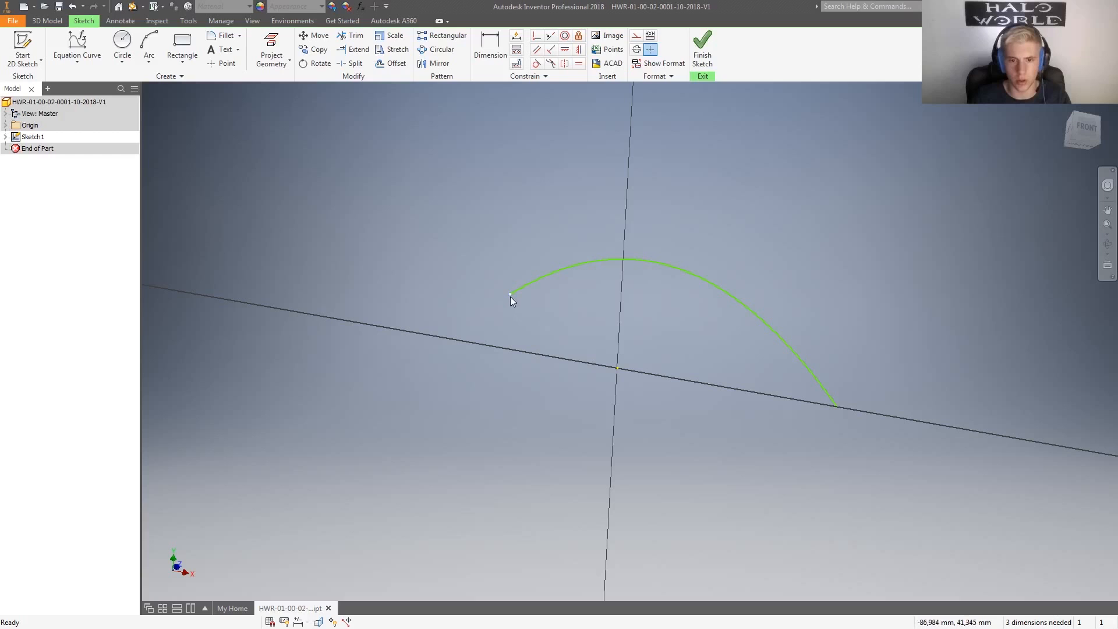
{"action": "mouse_move", "coordinate": [497, 305]}
{"action": "middle_mouse_down", "text": "shift"}
{"action": "mouse_move", "coordinate": [385, 371]}
{"action": "mouse_move", "coordinate": [443, 349]}
{"action": "middle_mouse_up", "text": "shift"}
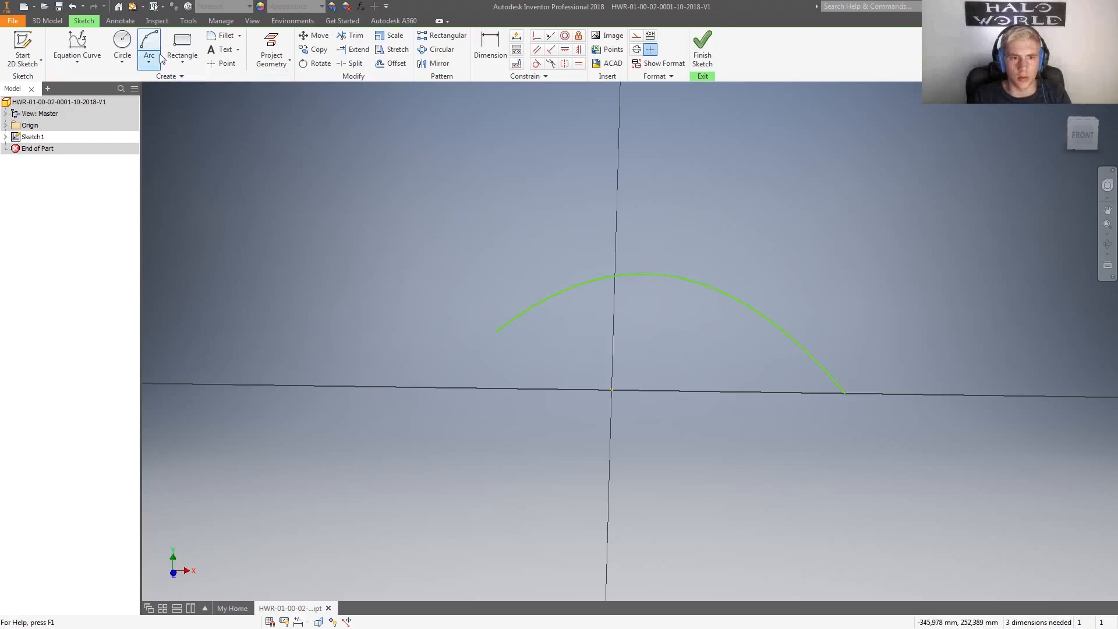
- Start a second parametric equation curve in the sketch with x(t) set to t
{"action": "left_click", "coordinate": [77, 44]}
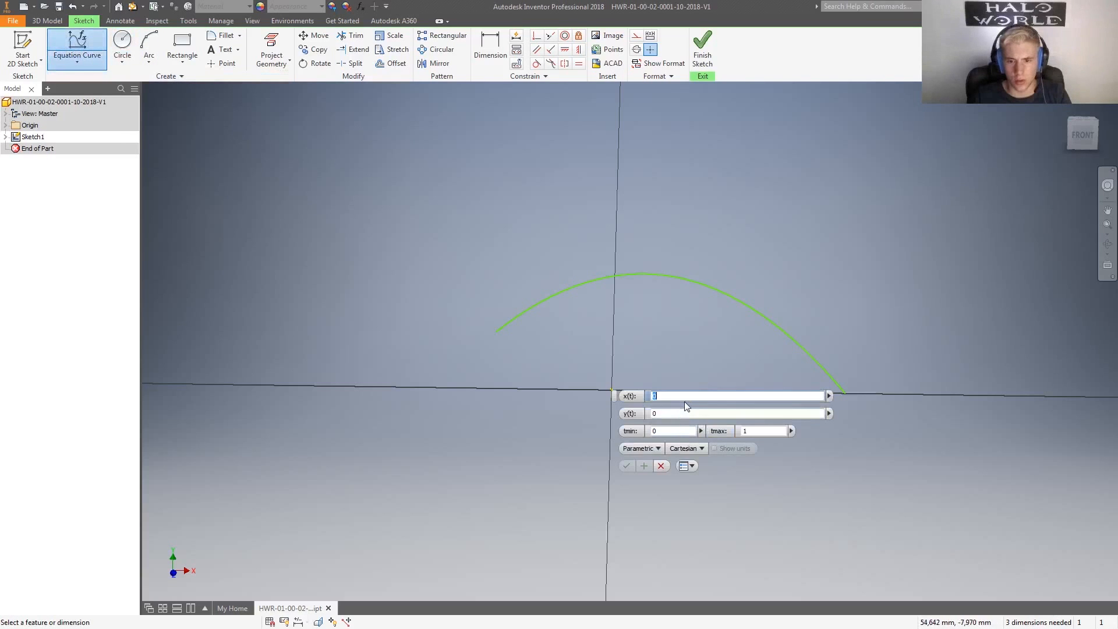
{"action": "type", "text": "t"}
{"action": "left_click", "coordinate": [752, 414]}
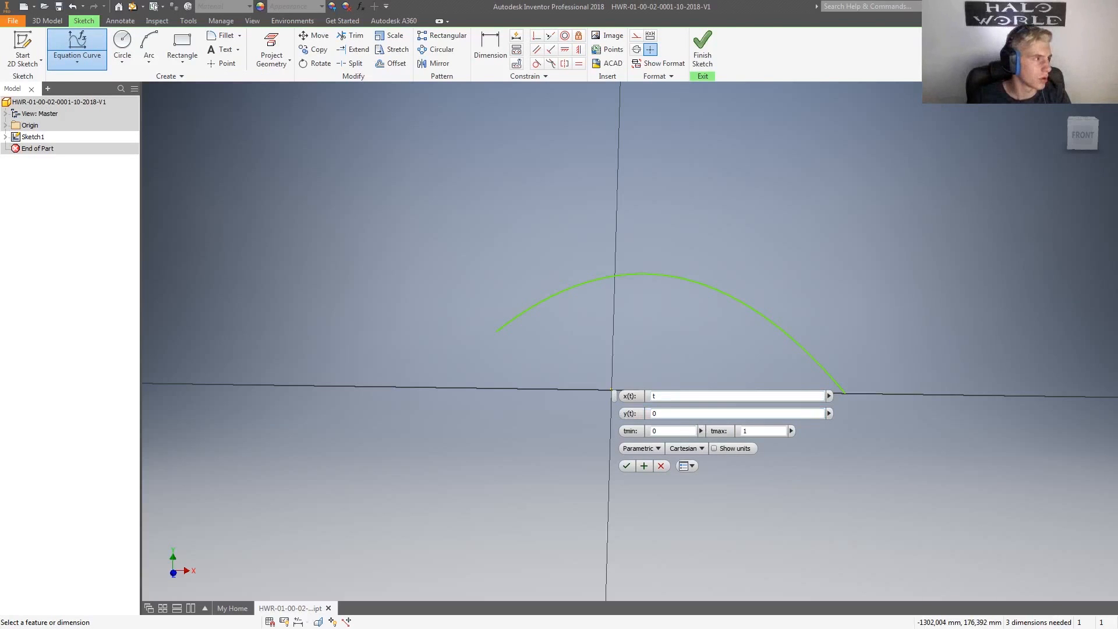
- Enter the quadratic y(t) expression in t that describes the flatter parabola beneath the existing curve
{"action": "double_click", "coordinate": [660, 412]}
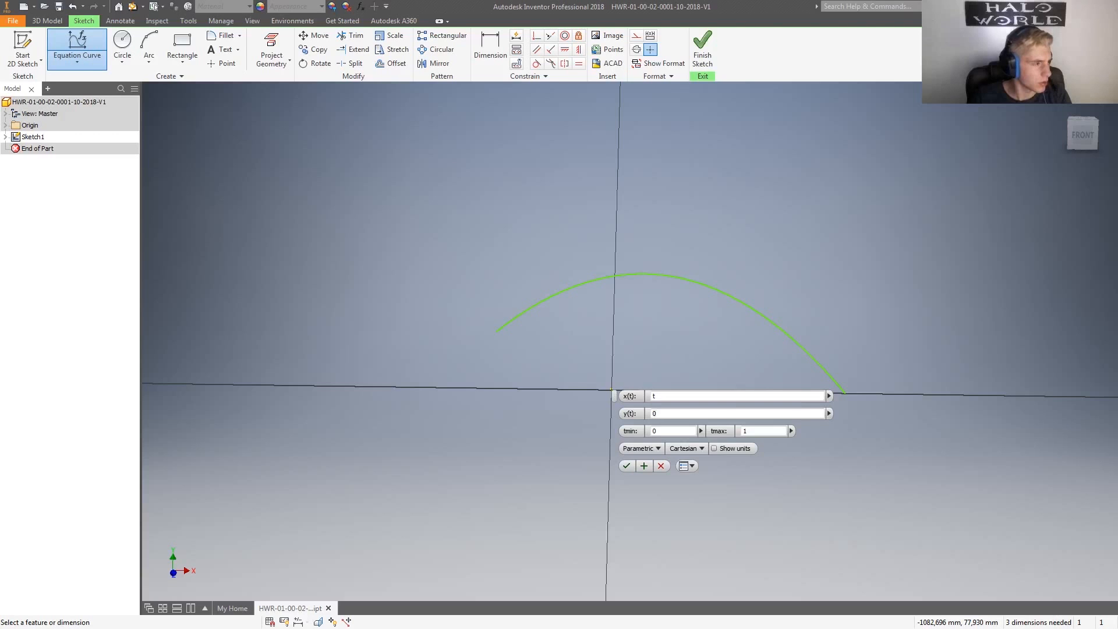
{"action": "left_click", "coordinate": [657, 415]}
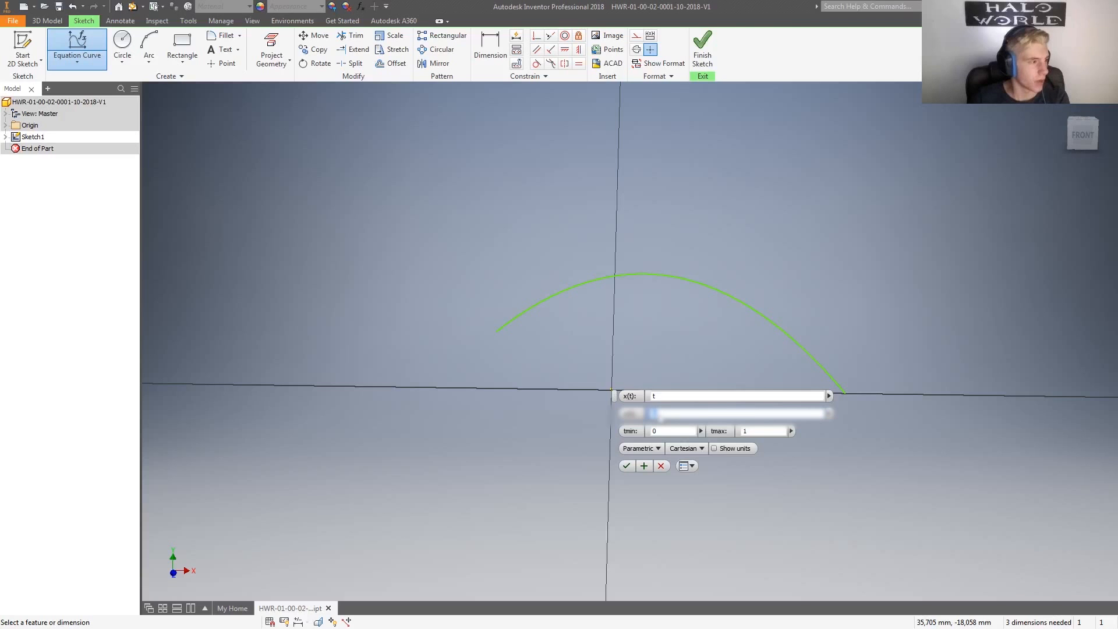
{"action": "key", "text": "BackSpace"}
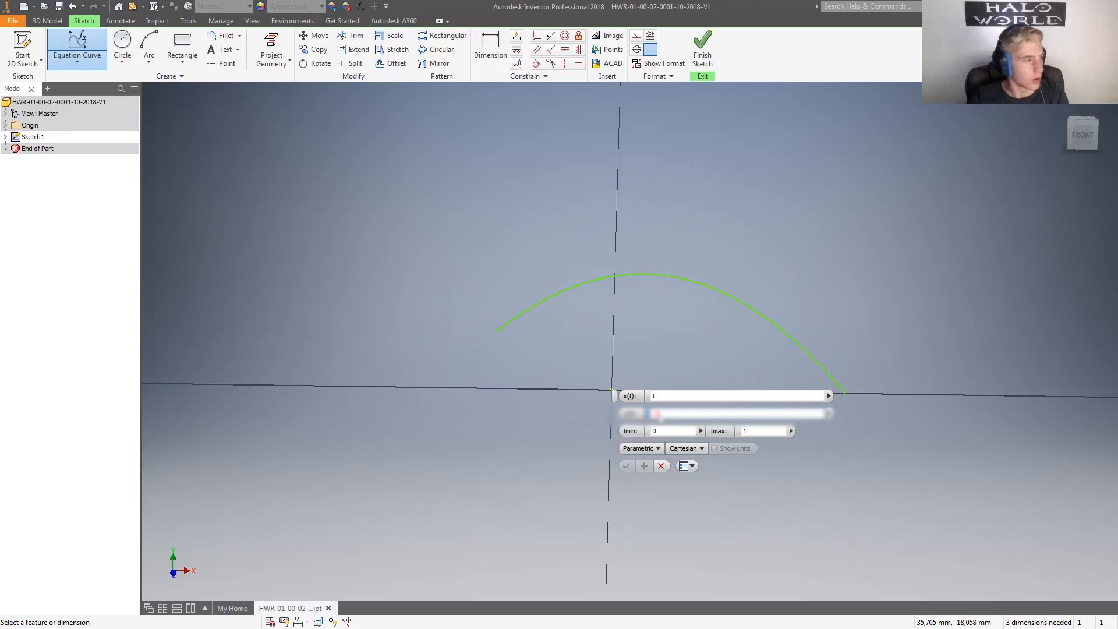
{"action": "type", "text": "t"}
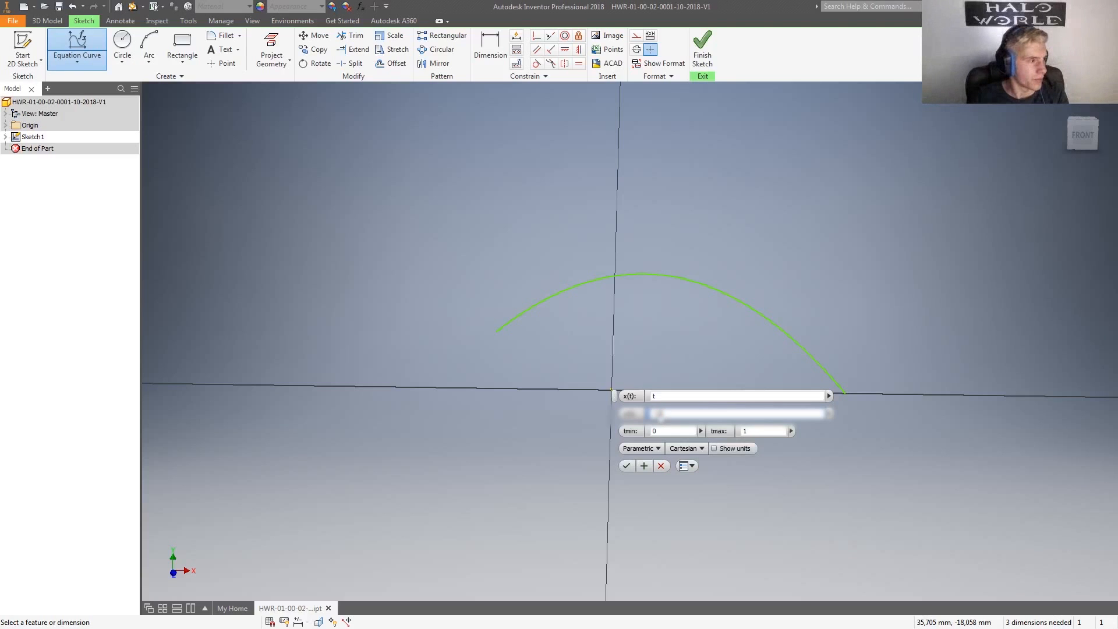
{"action": "type", "text": "^2"}
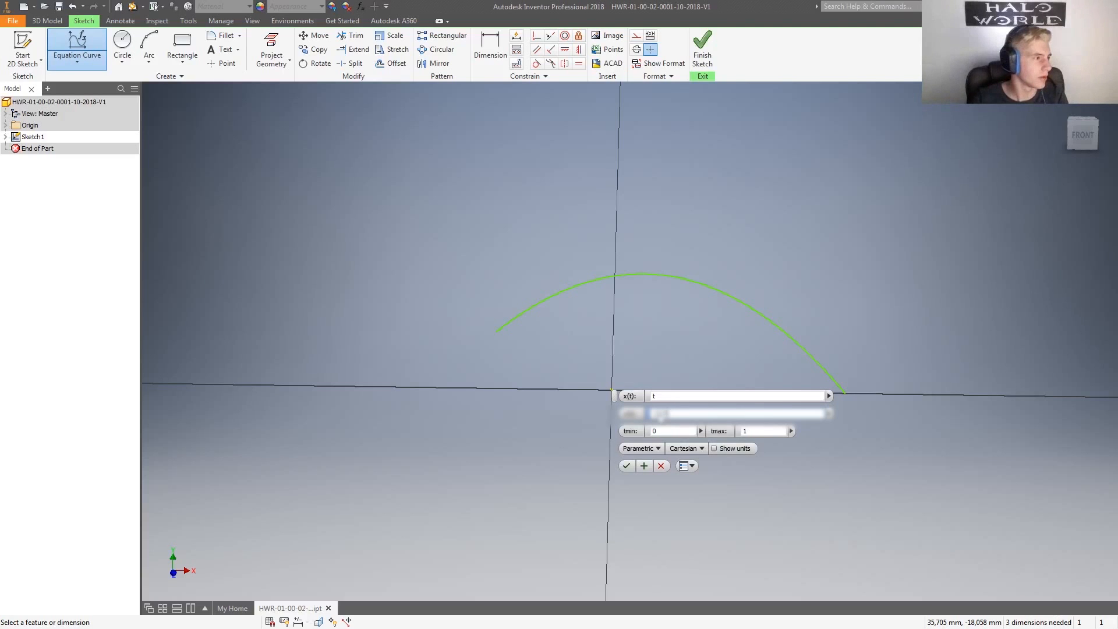
{"action": "key", "text": "BackSpace"}
{"action": "type", "text": "*"}
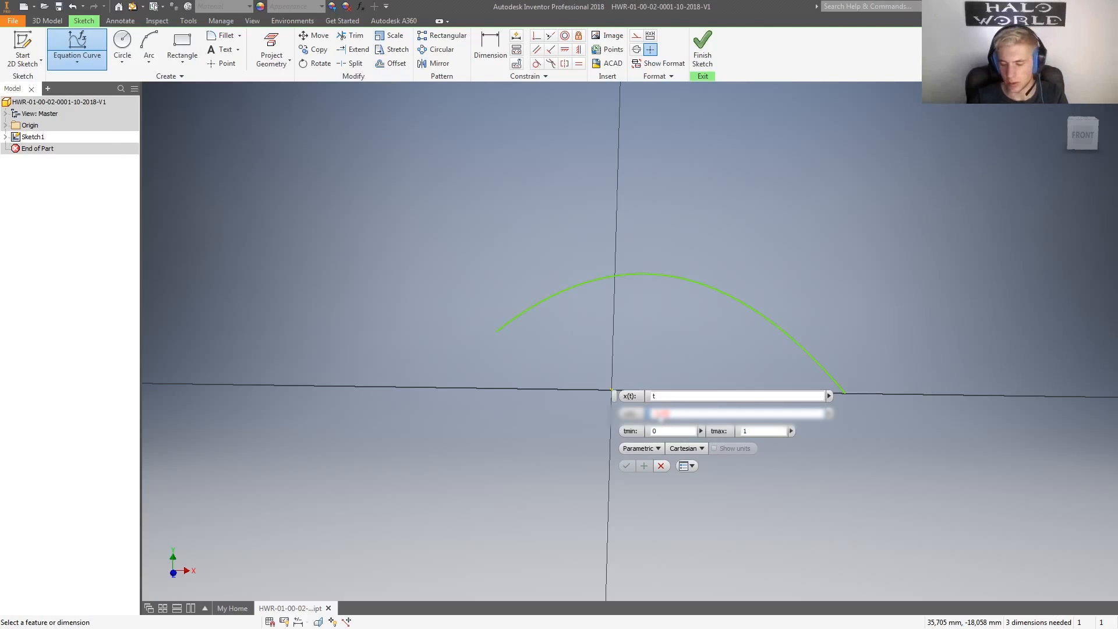
{"action": "type", "text": "t*"}
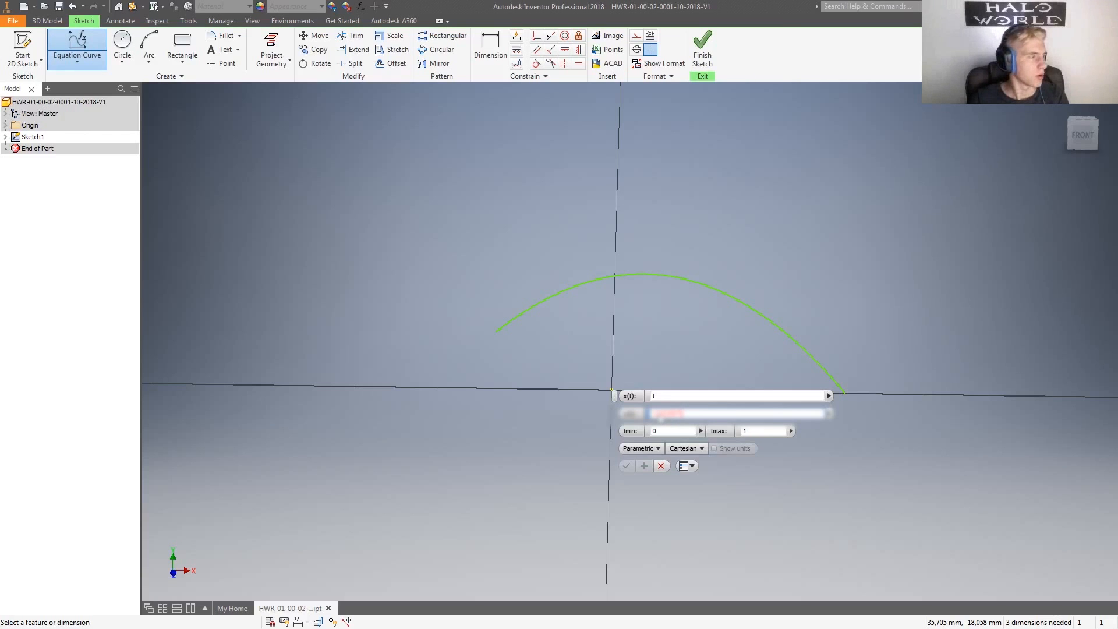
{"action": "type", "text": "t"}
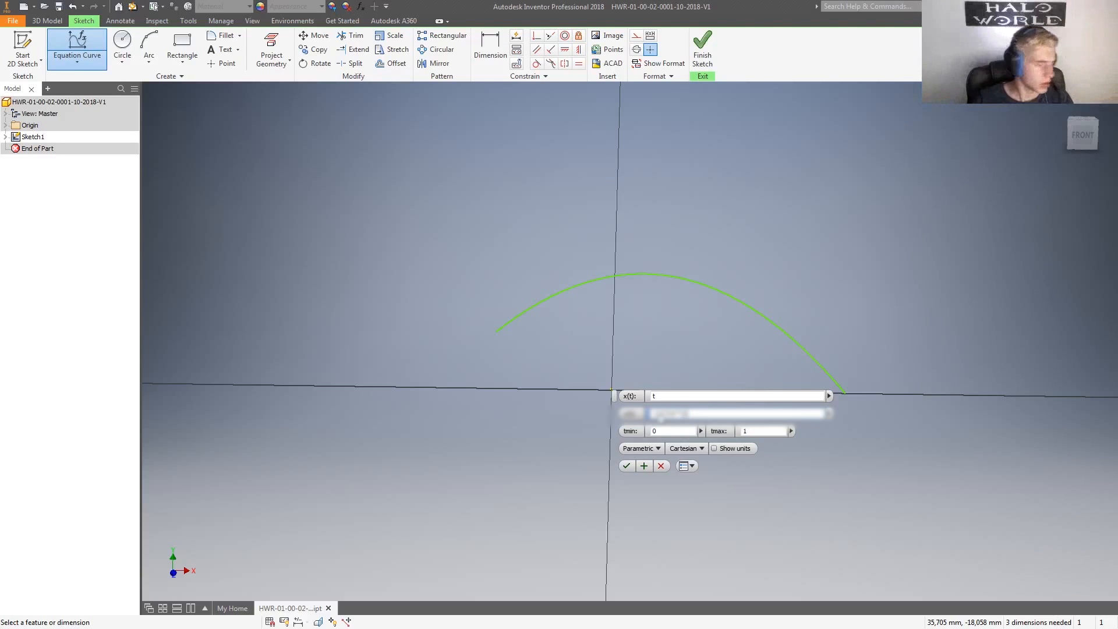
{"action": "type", "text": "^2"}
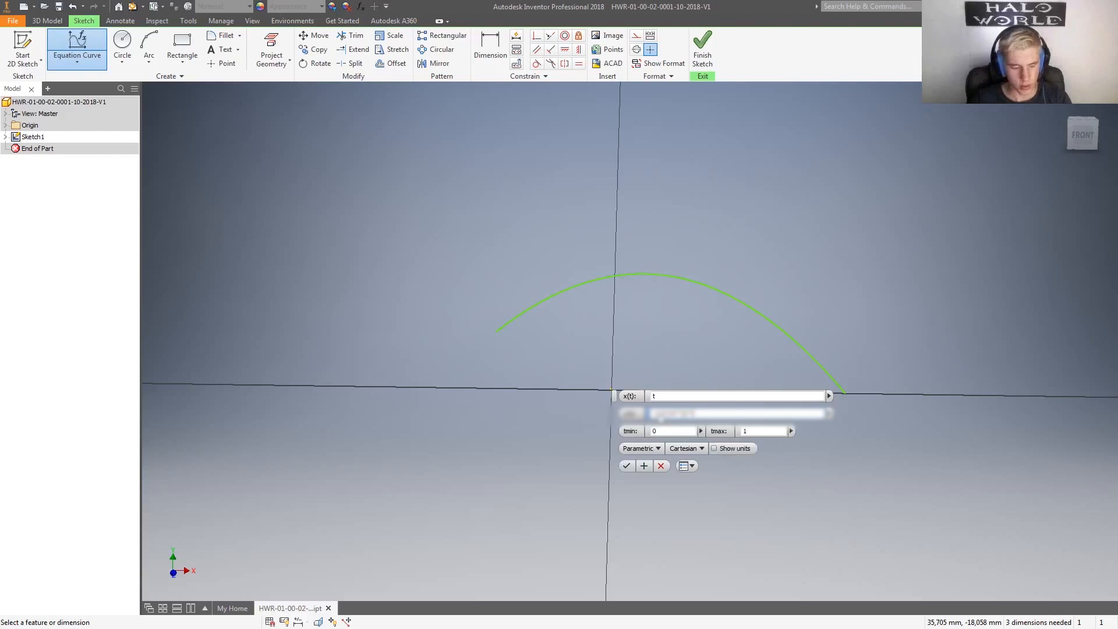
{"action": "type", "text": "+t"}
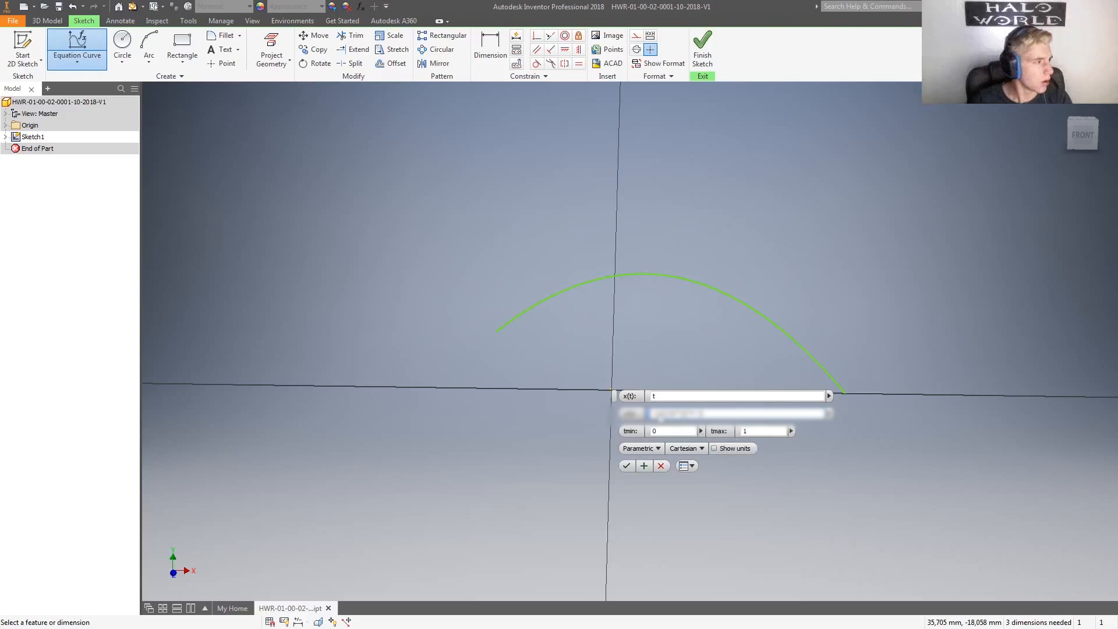
{"action": "type", "text": "+t2"}
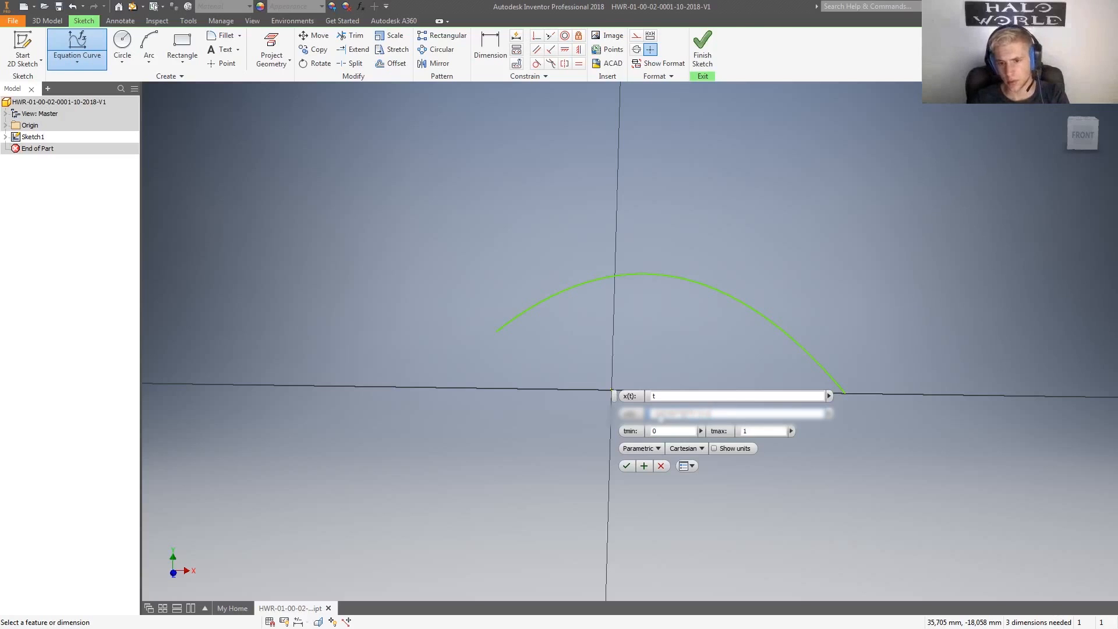
{"action": "key", "text": "BackSpace"}
{"action": "type", "text": "+2)"}
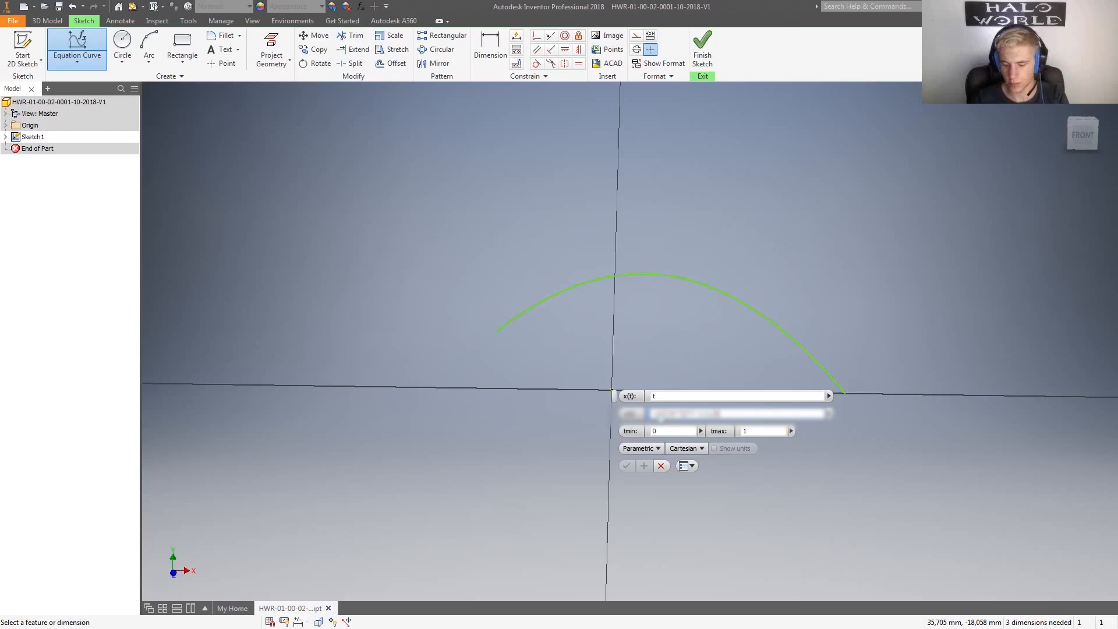
{"action": "type", "text": "+"}
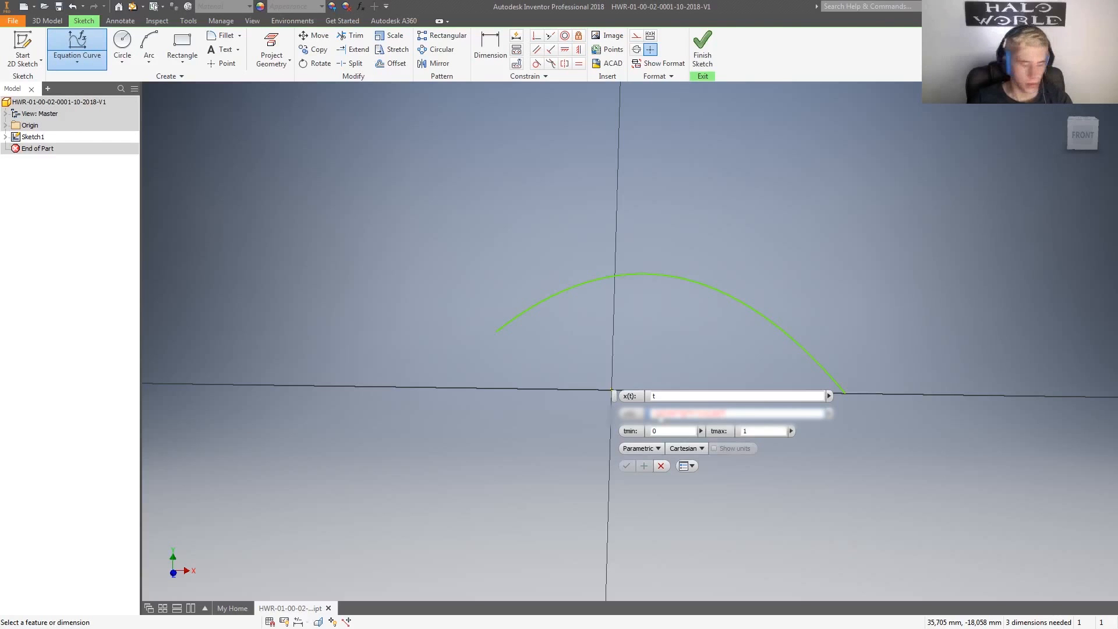
{"action": "type", "text": "100"}
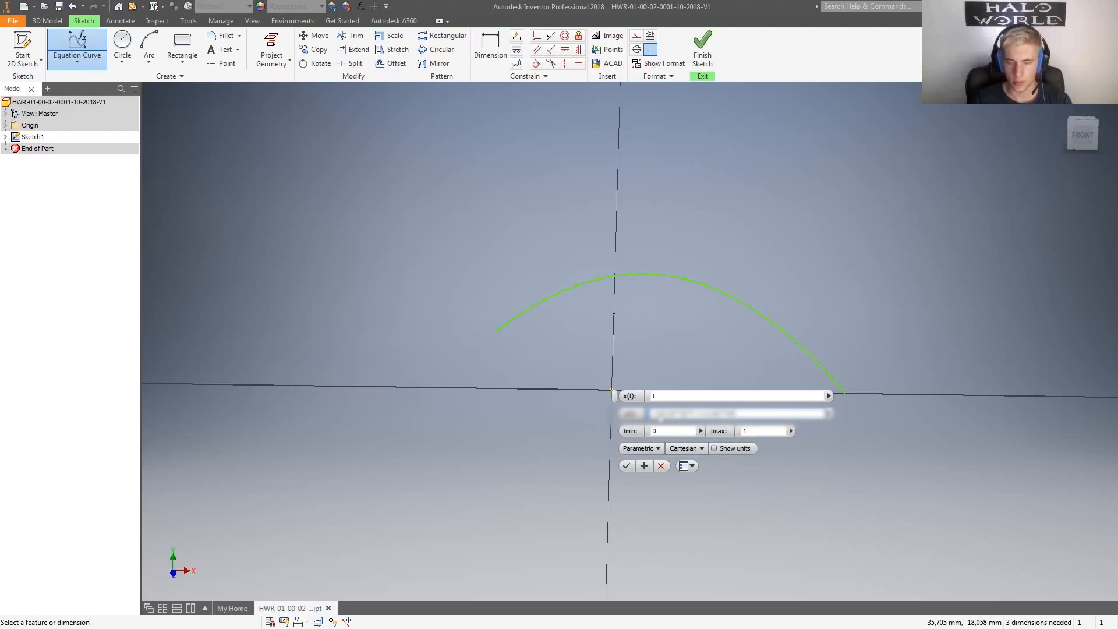
- Limit the equation curve to tmin -(1/4)*350 and tmax (1/2)*350 and create it
{"action": "left_click", "coordinate": [665, 432]}
{"action": "type", "text": "-"}
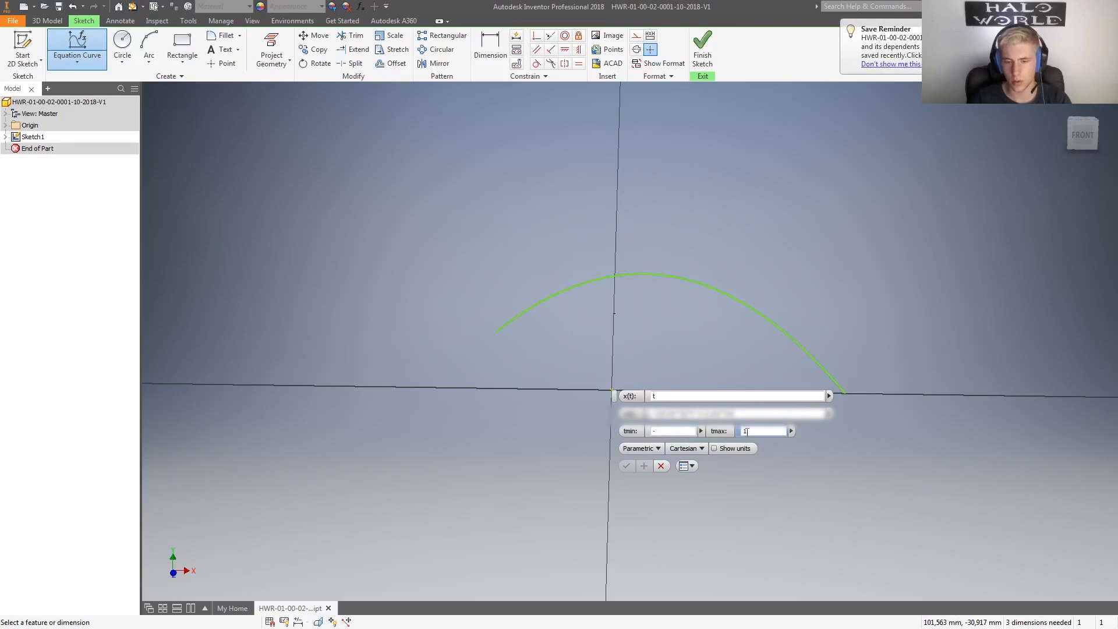
{"action": "type", "text": "(1/"}
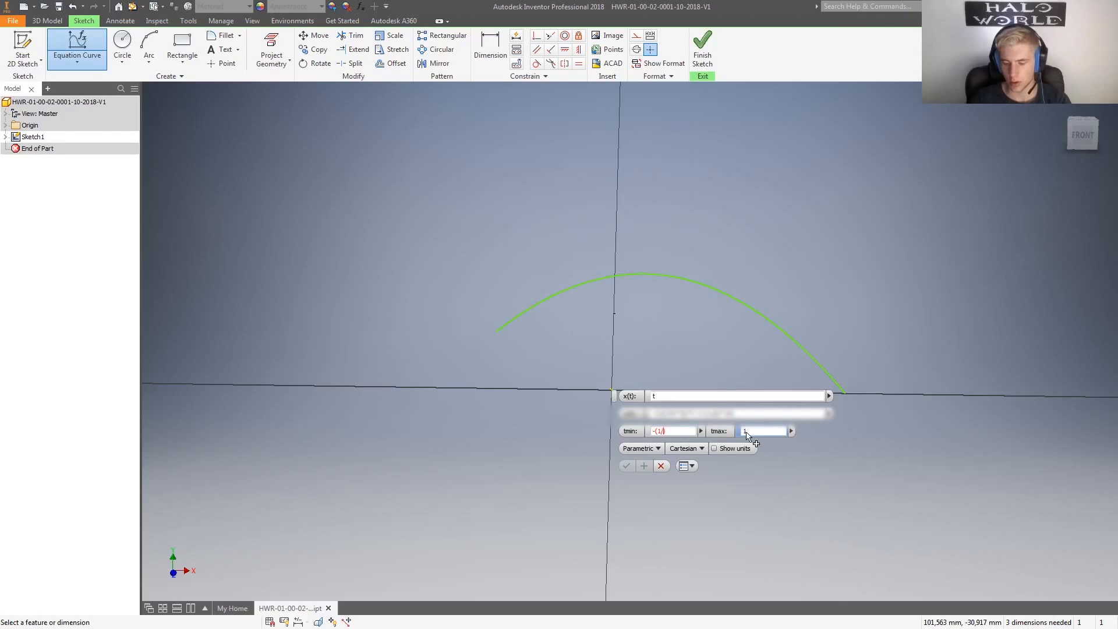
{"action": "type", "text": "4)*350"}
{"action": "left_click", "coordinate": [748, 434]}
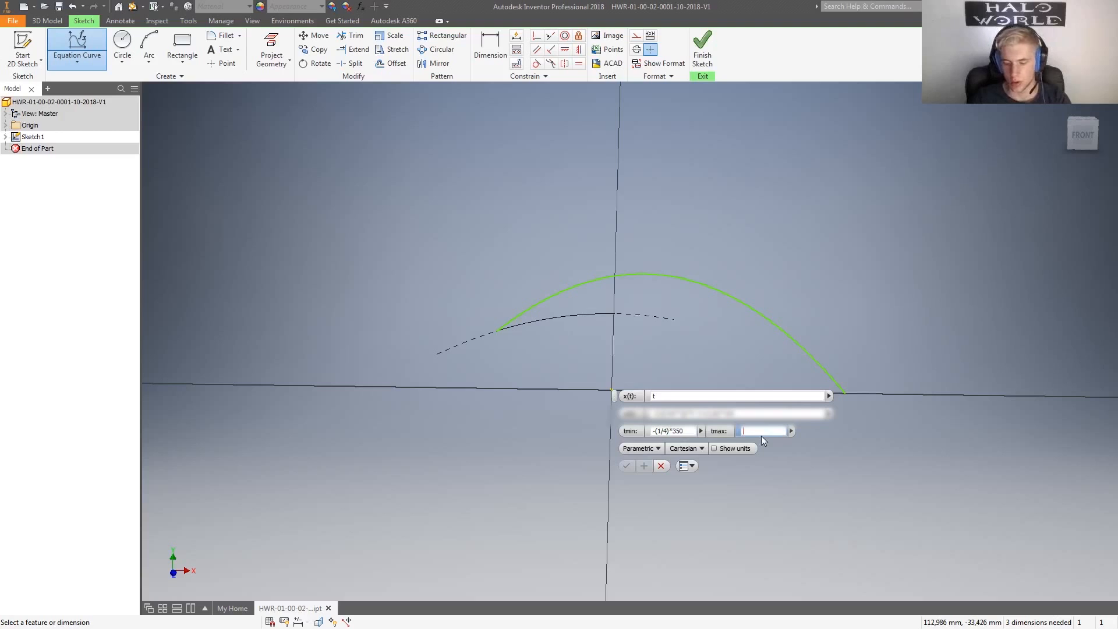
{"action": "type", "text": "1/2)"}
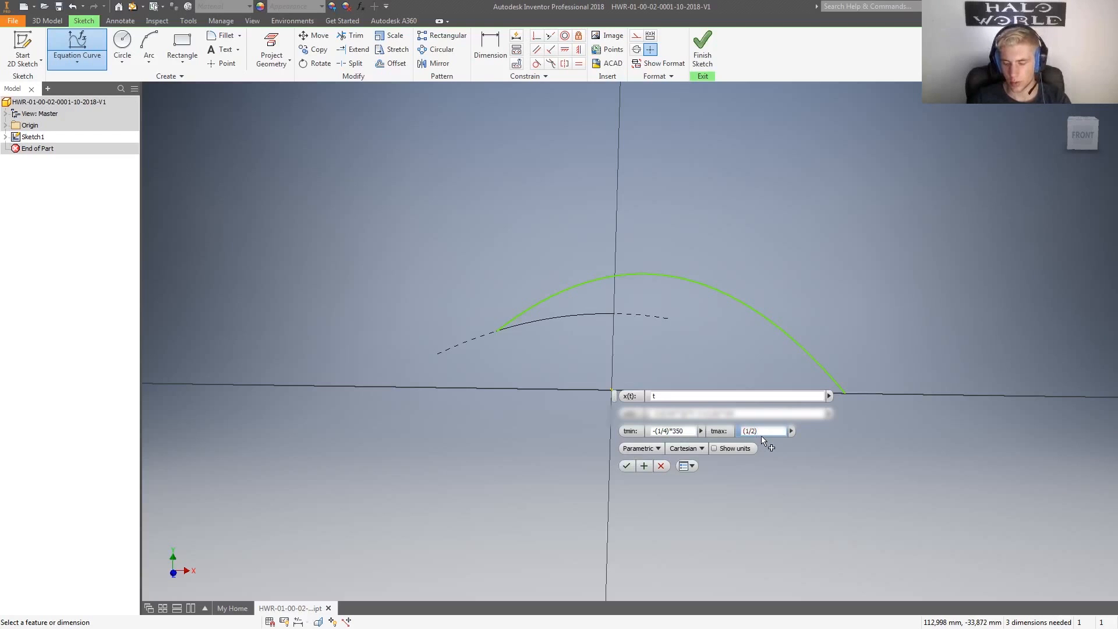
{"action": "type", "text": "*350"}
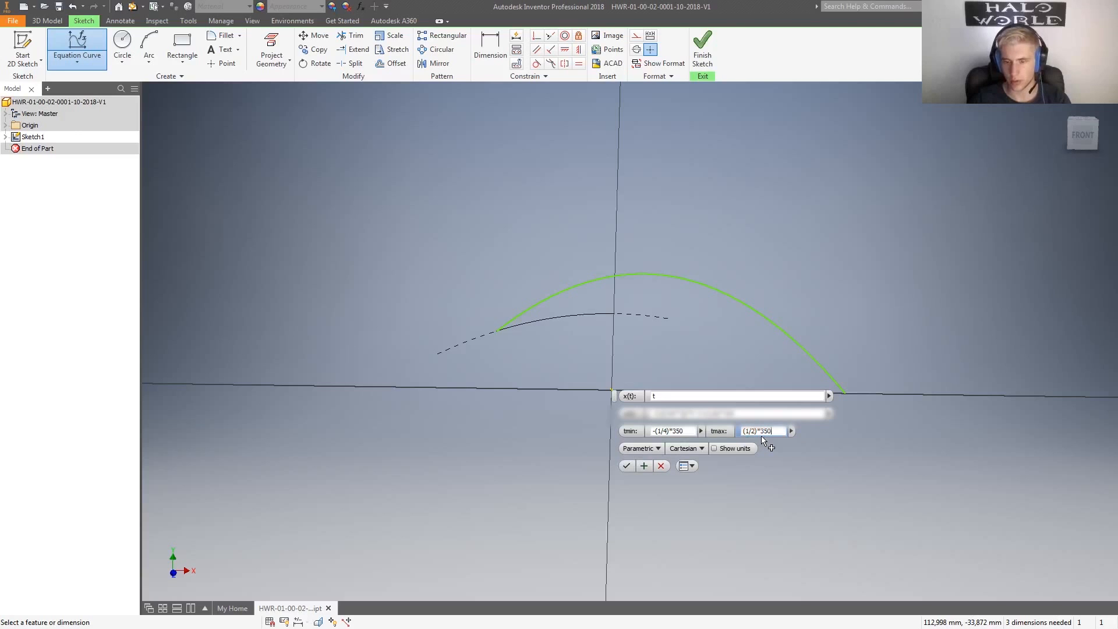
{"action": "key", "text": "Return"}
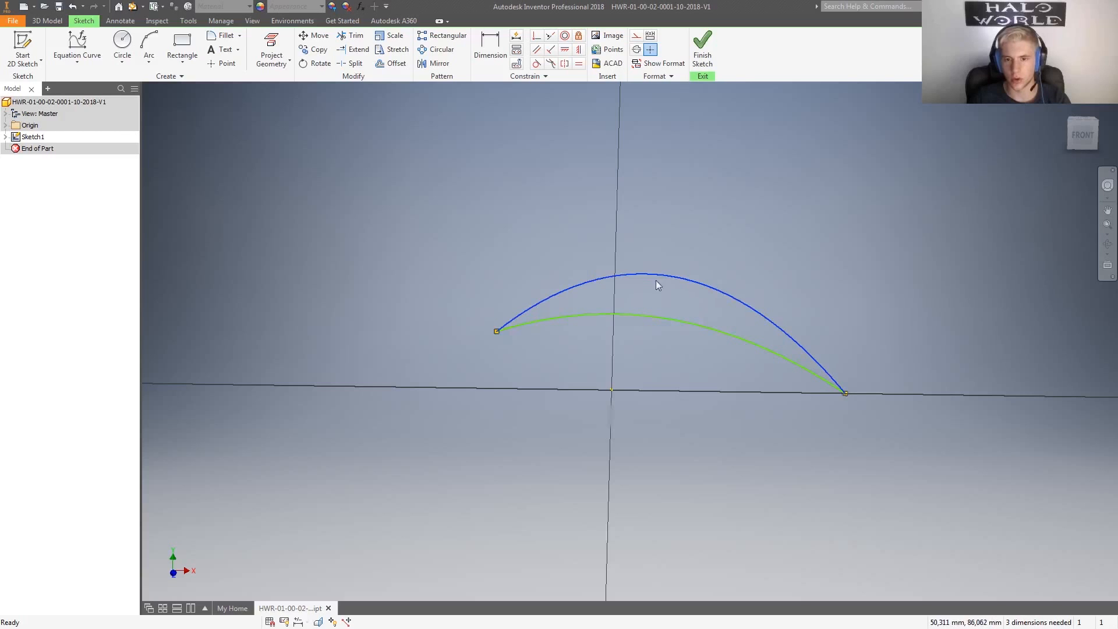
- Try to offset the upper parabola outward
{"action": "left_click", "coordinate": [586, 281]}
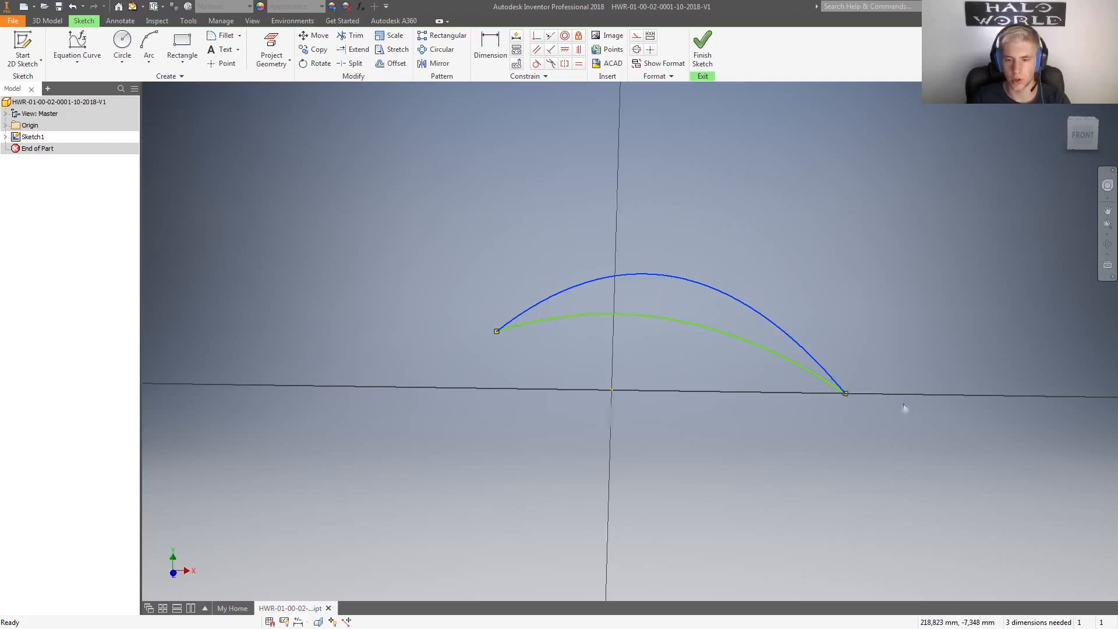
{"action": "left_click", "coordinate": [76, 63]}
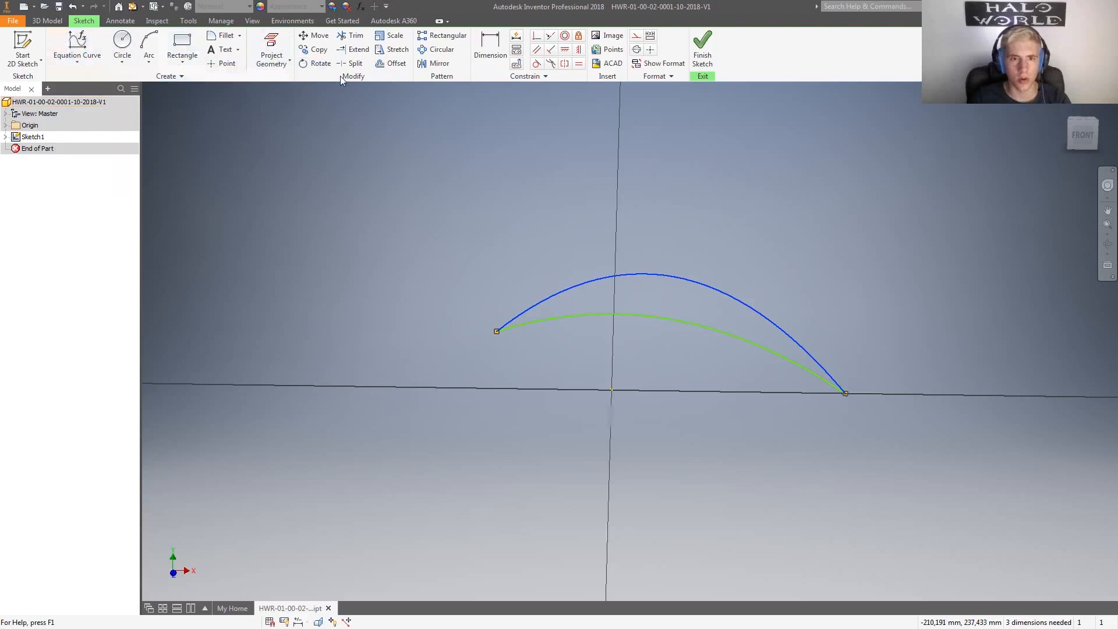
{"action": "left_click", "coordinate": [392, 63]}
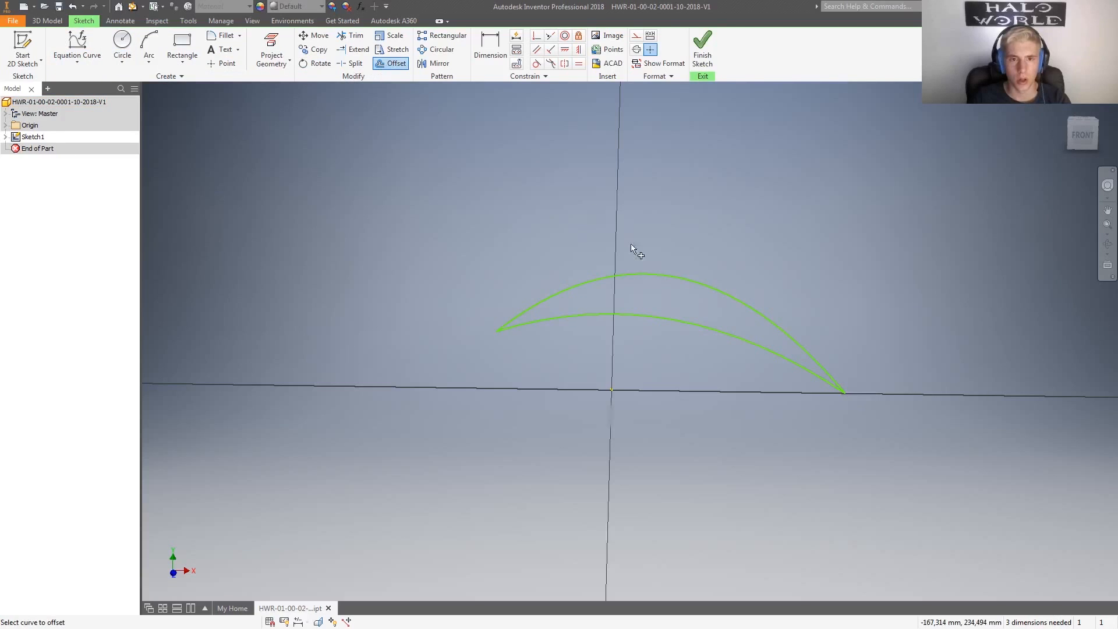
{"action": "left_click", "coordinate": [642, 275]}
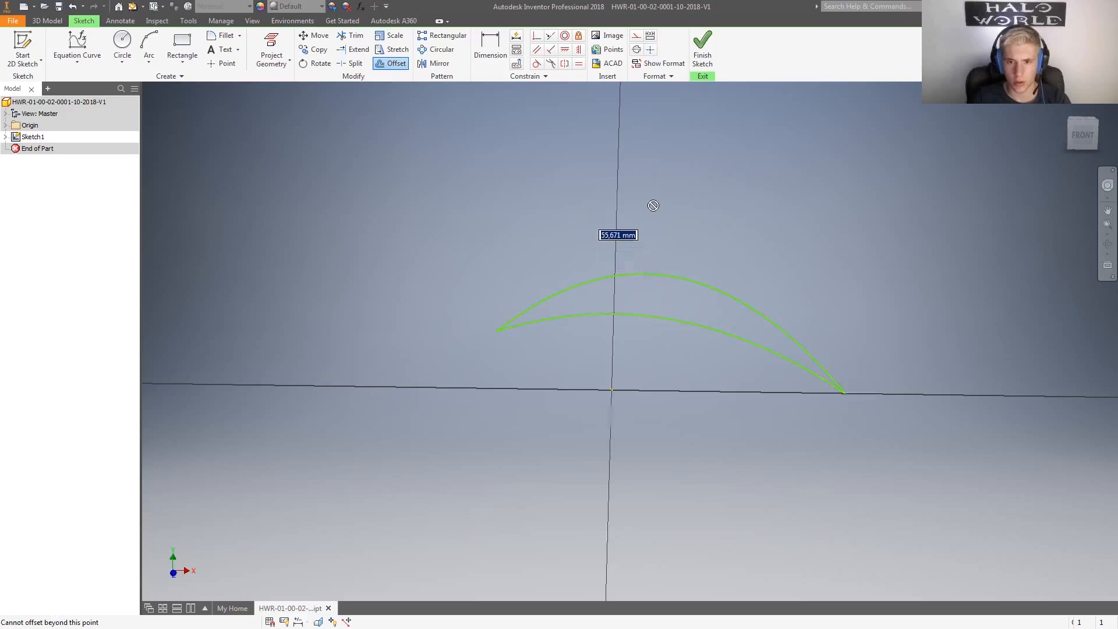
{"action": "key", "text": "Escape"}
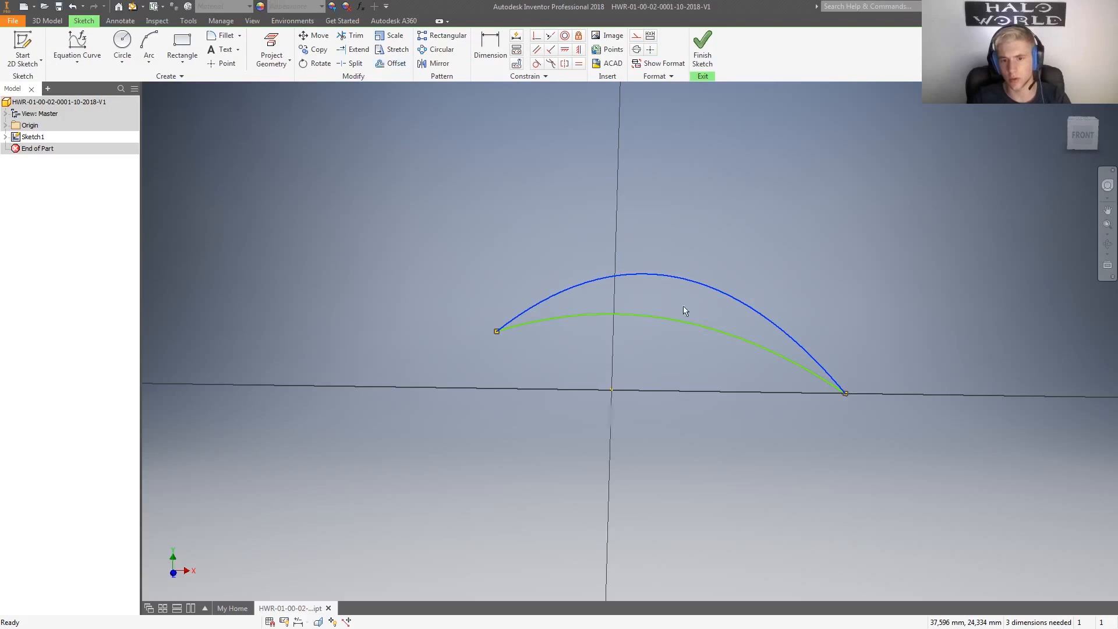
- Try to offset the crescent-shaped profile inward from its lower parabola
{"action": "left_click", "coordinate": [617, 280]}
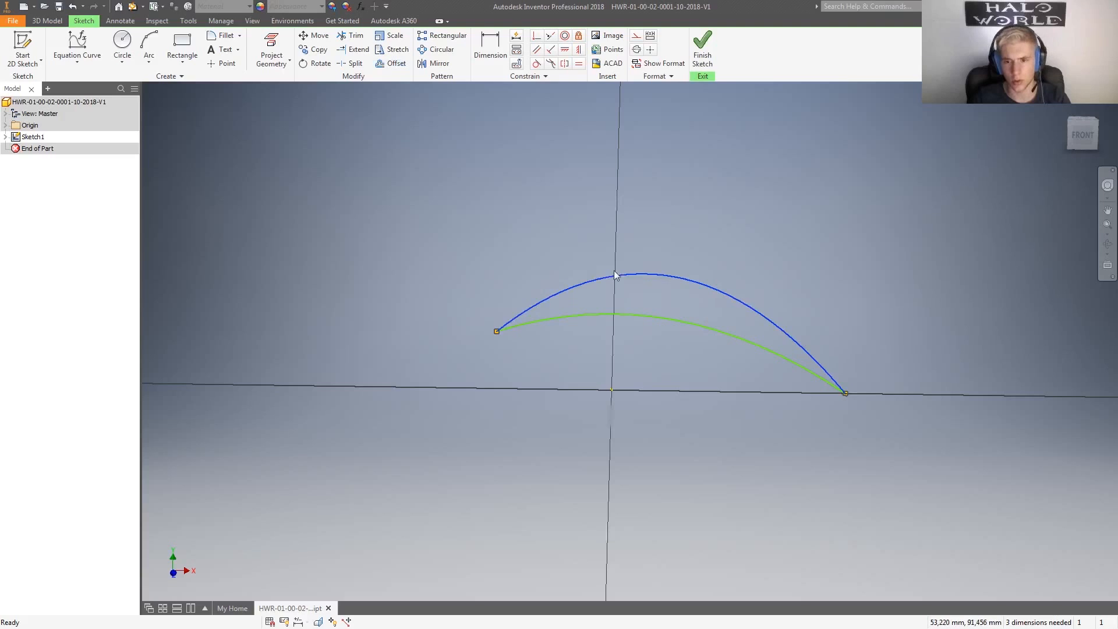
{"action": "left_click", "coordinate": [387, 63]}
{"action": "key", "text": "Escape"}
{"action": "key", "text": "Escape"}
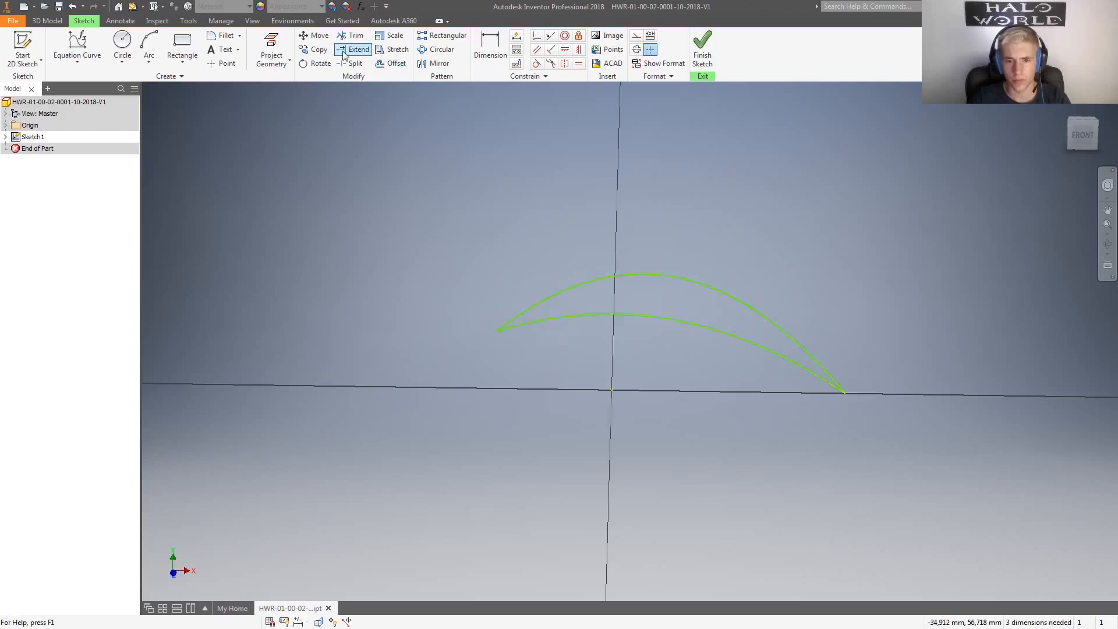
{"action": "left_click", "coordinate": [387, 63]}
{"action": "left_click", "coordinate": [615, 315]}
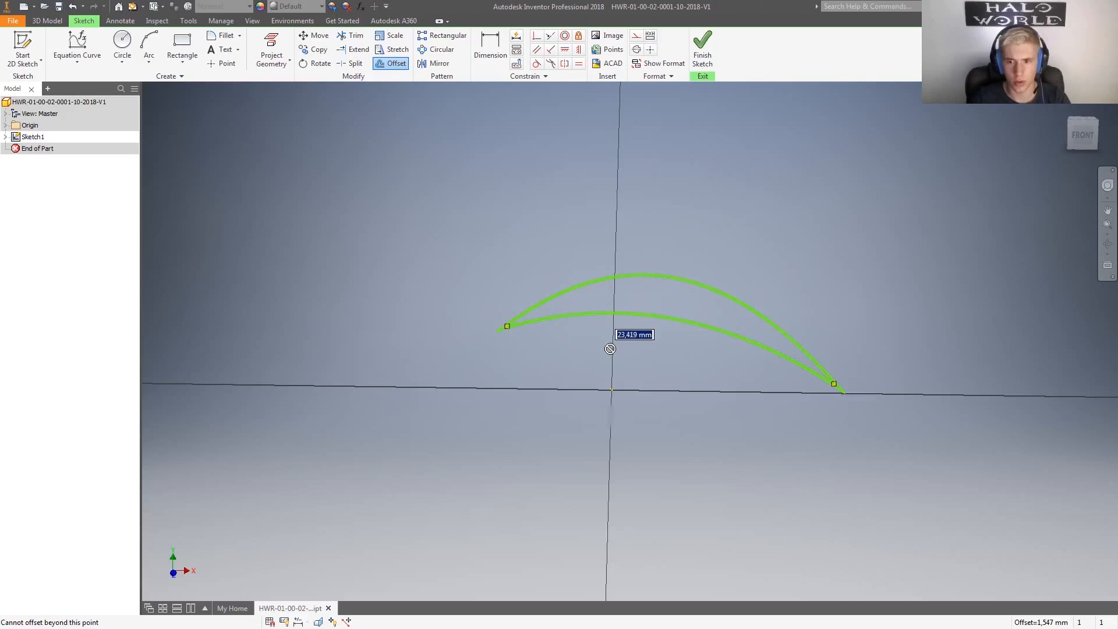
{"action": "key", "text": "Escape"}
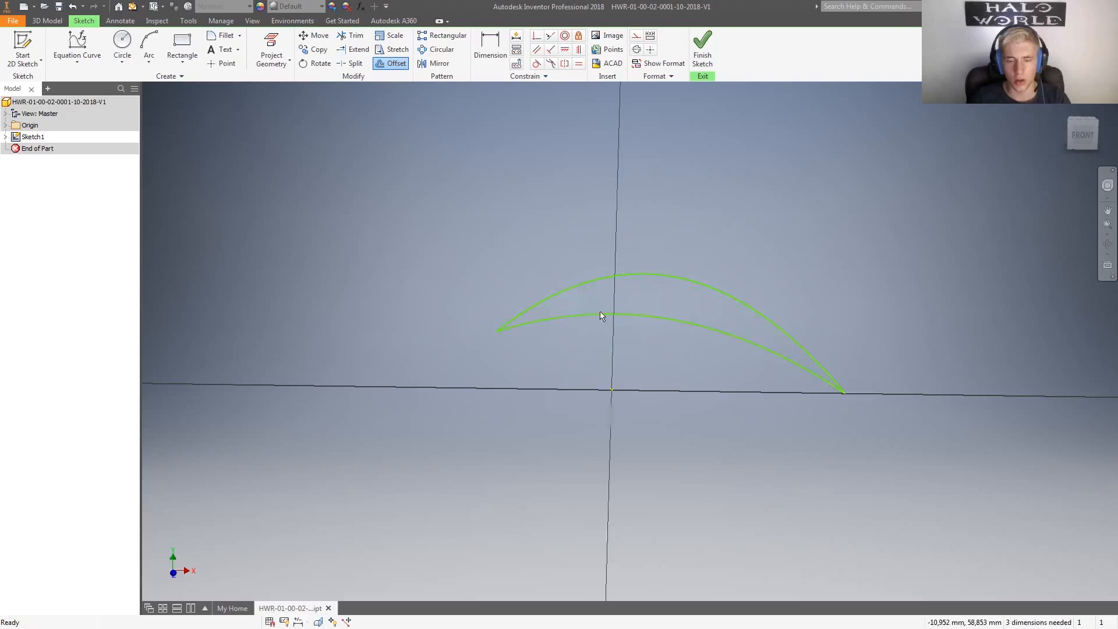
{"action": "left_click", "coordinate": [588, 287]}
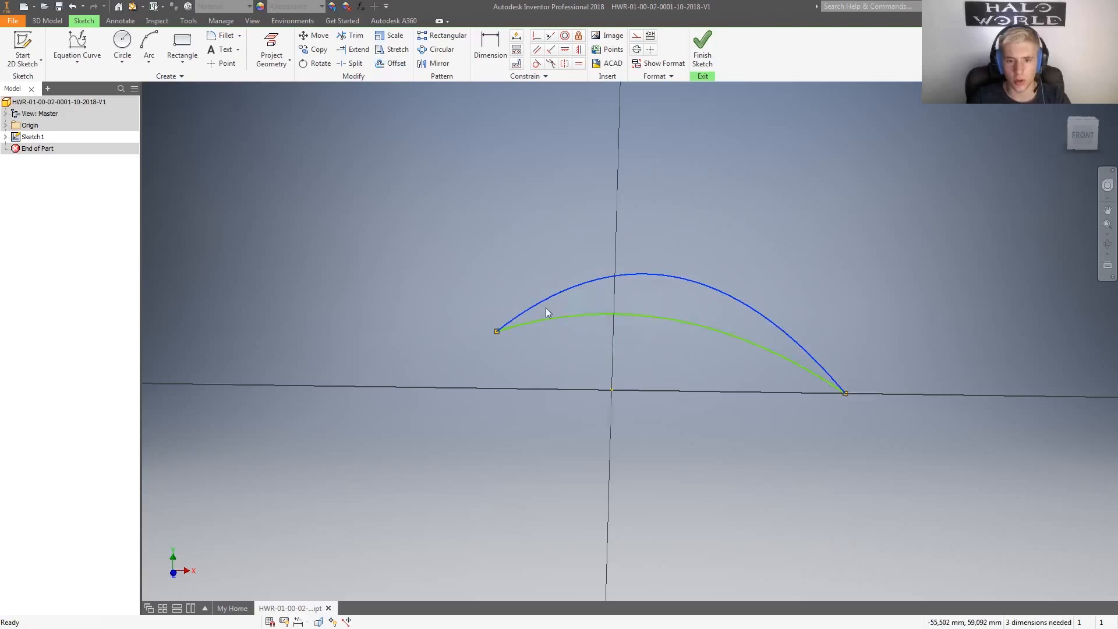
- Delete the flatter lower parabola of the crescent
{"action": "left_click", "coordinate": [589, 316]}
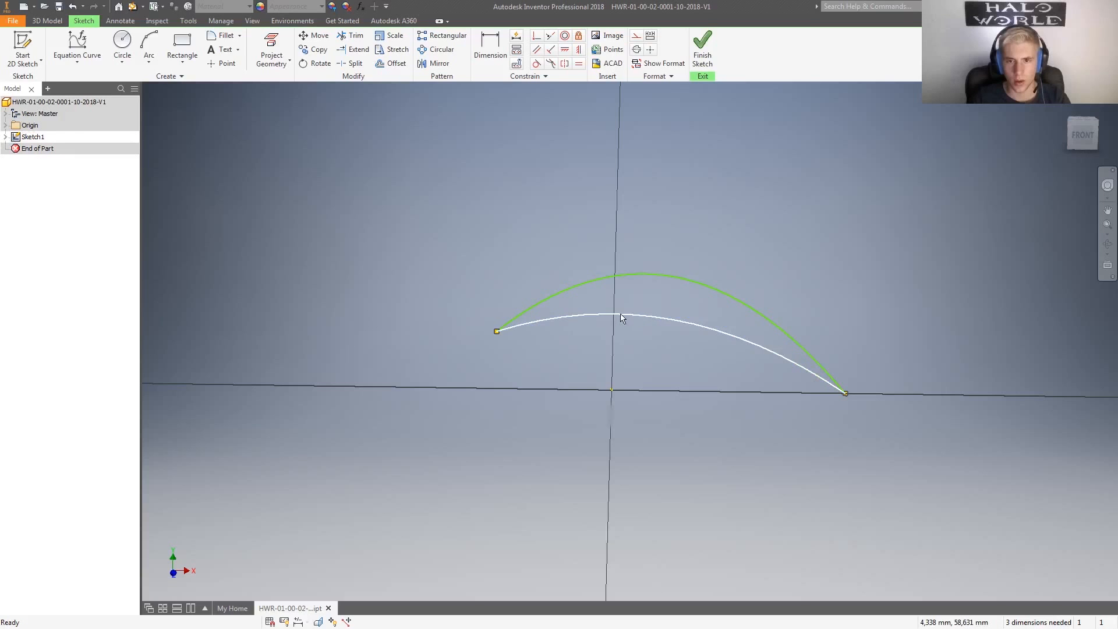
{"action": "key", "text": "Delete"}
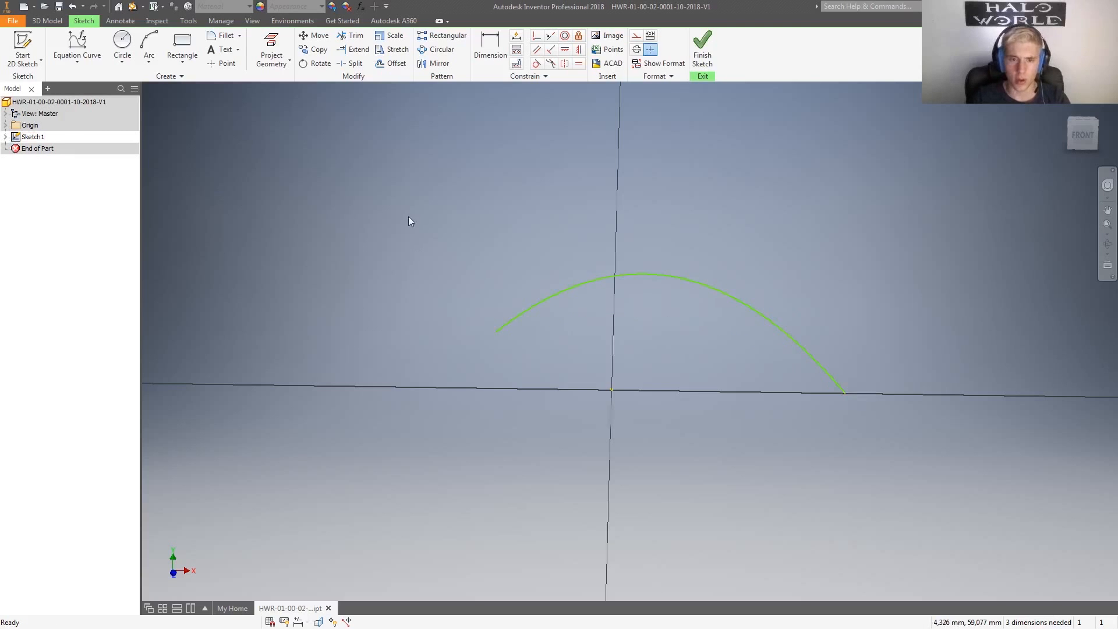
{"action": "left_click", "coordinate": [391, 63]}
{"action": "left_click", "coordinate": [641, 277]}
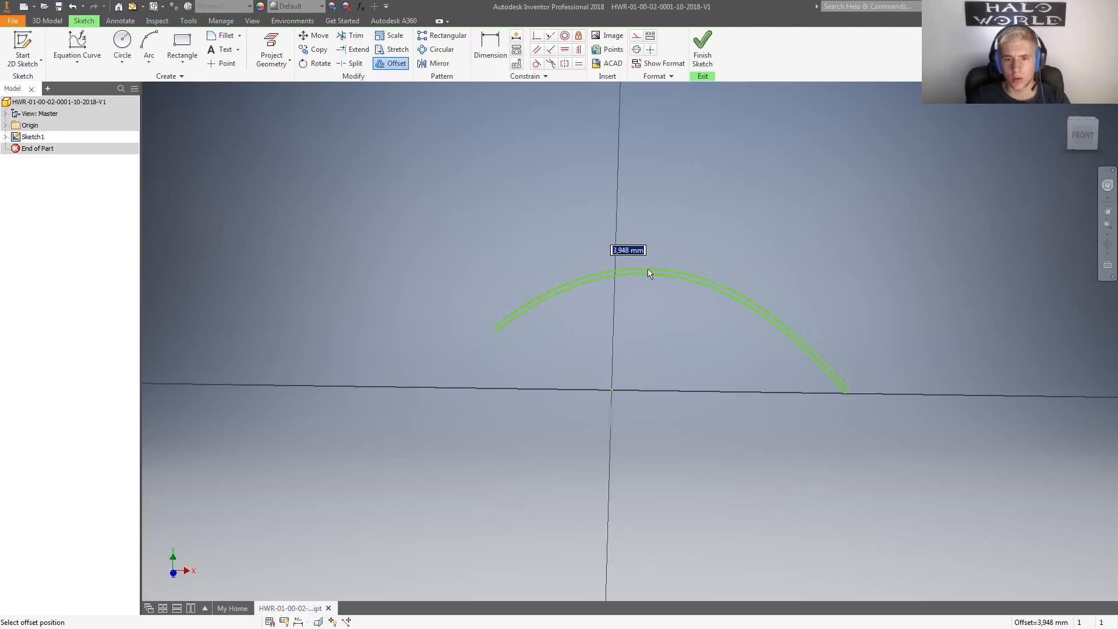
{"action": "left_click", "coordinate": [651, 276]}
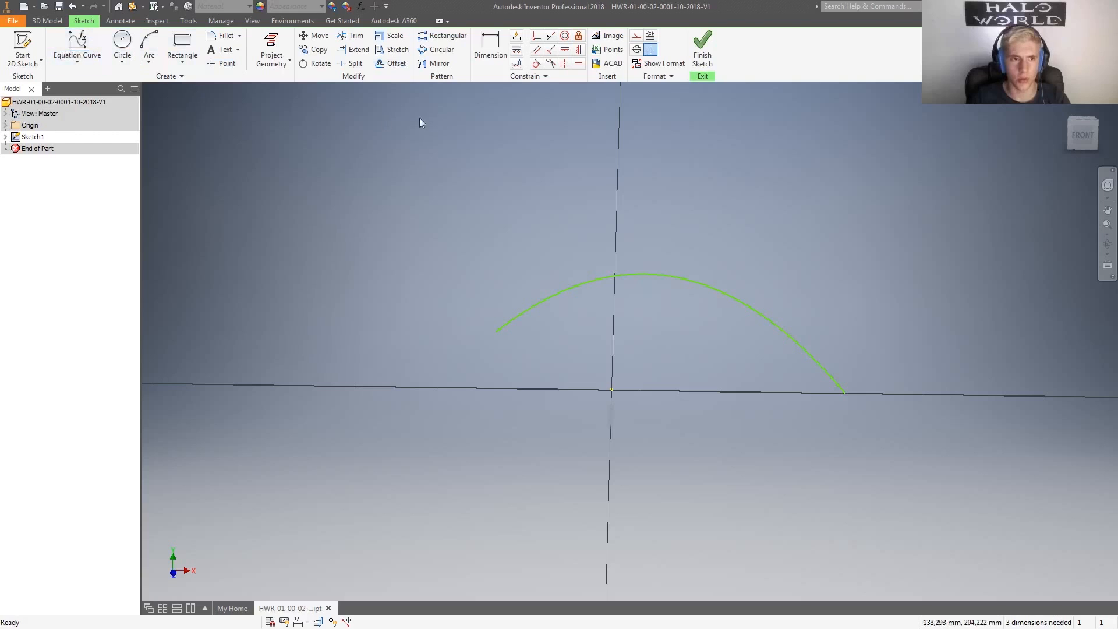
- Measure the straight-line distance between the two endpoints of the remaining parabola
{"action": "key", "text": "d"}
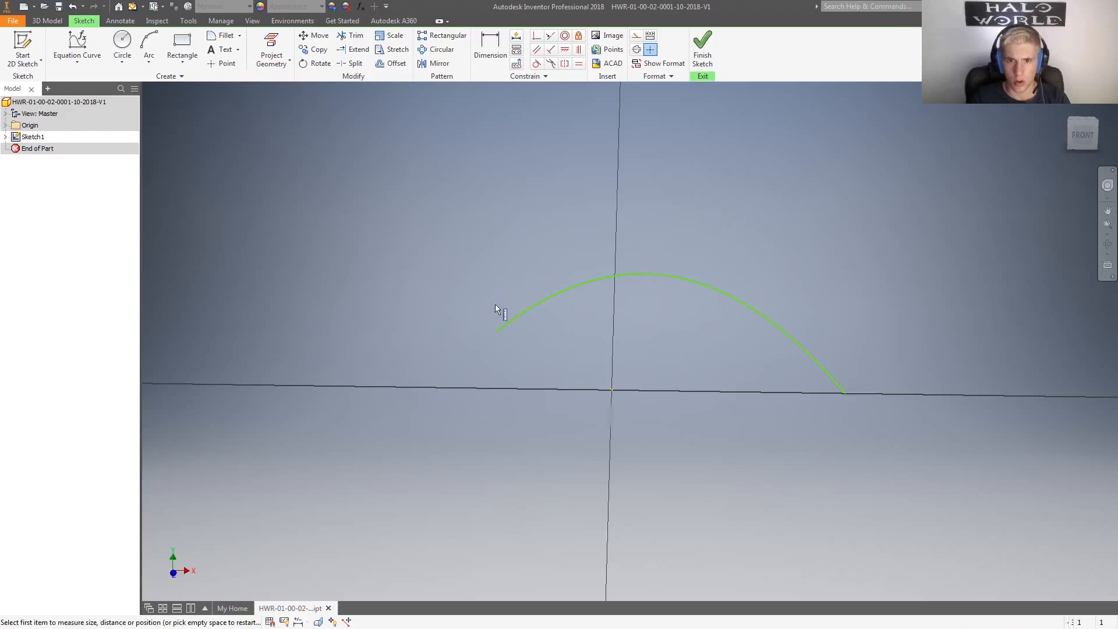
{"action": "left_click", "coordinate": [498, 332]}
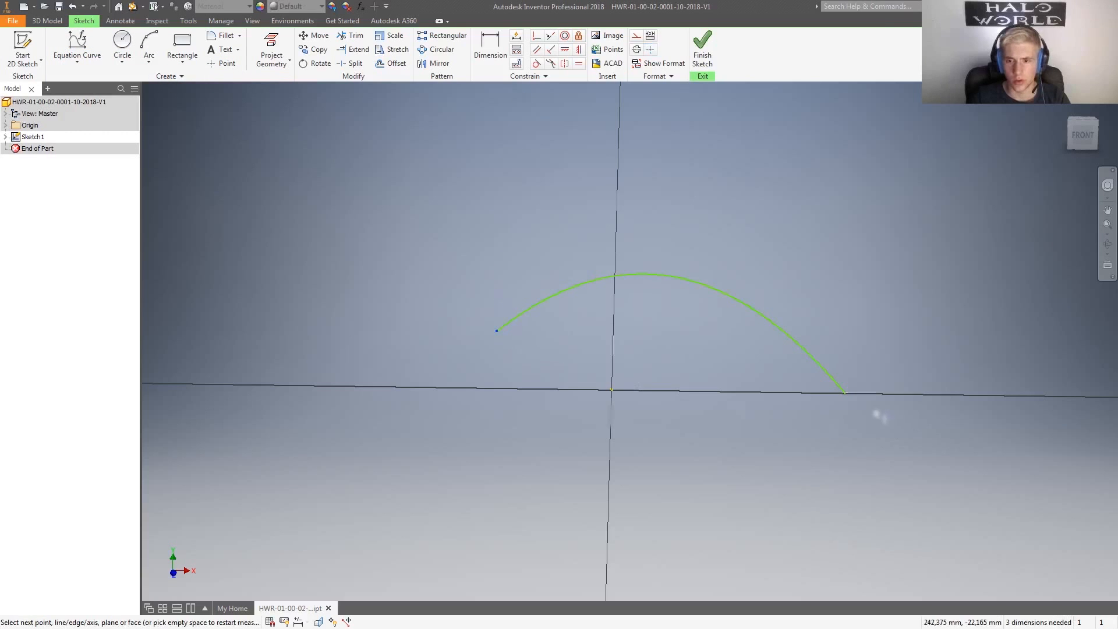
{"action": "left_click", "coordinate": [843, 392]}
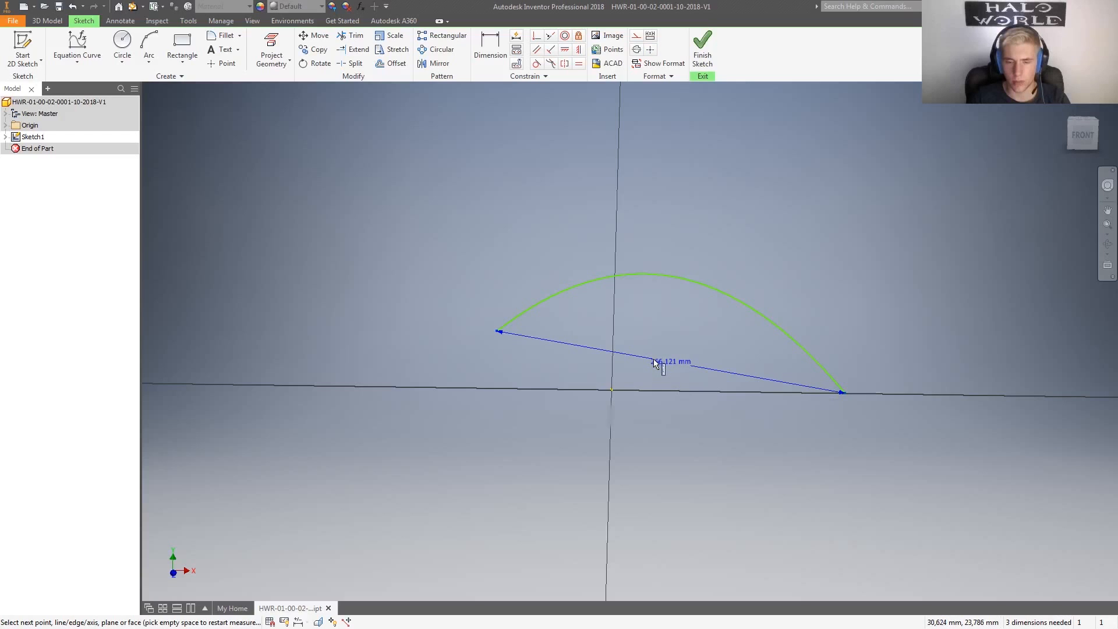
{"action": "left_click", "coordinate": [655, 377]}
{"action": "left_click", "coordinate": [497, 331]}
{"action": "left_click", "coordinate": [845, 393]}
{"action": "key", "text": "Escape"}
{"action": "key", "text": "d"}
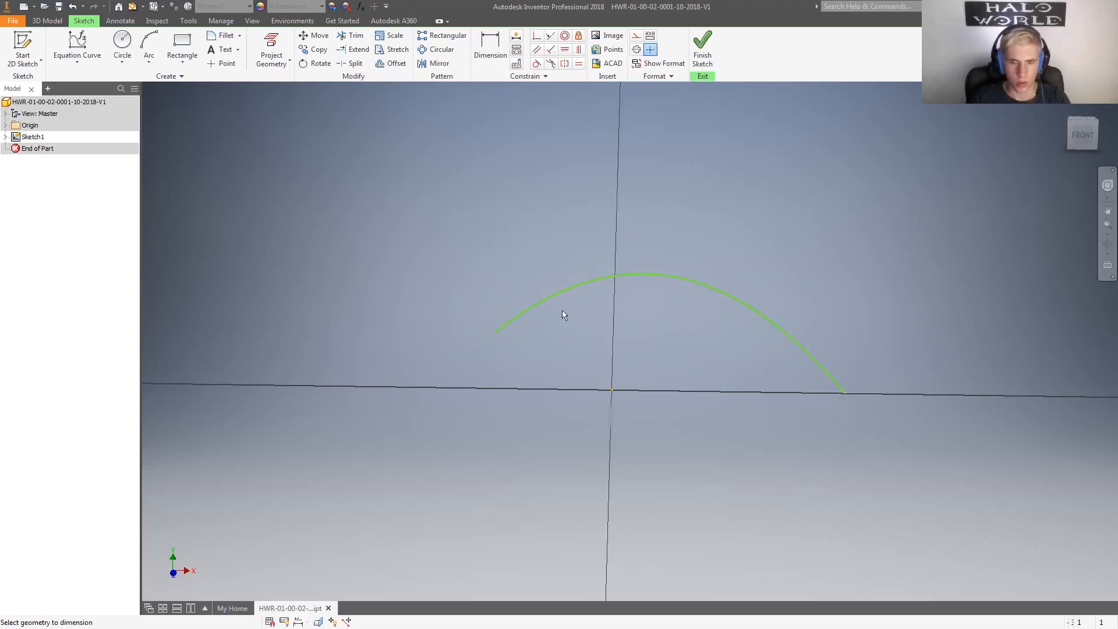
{"action": "left_click", "coordinate": [497, 331]}
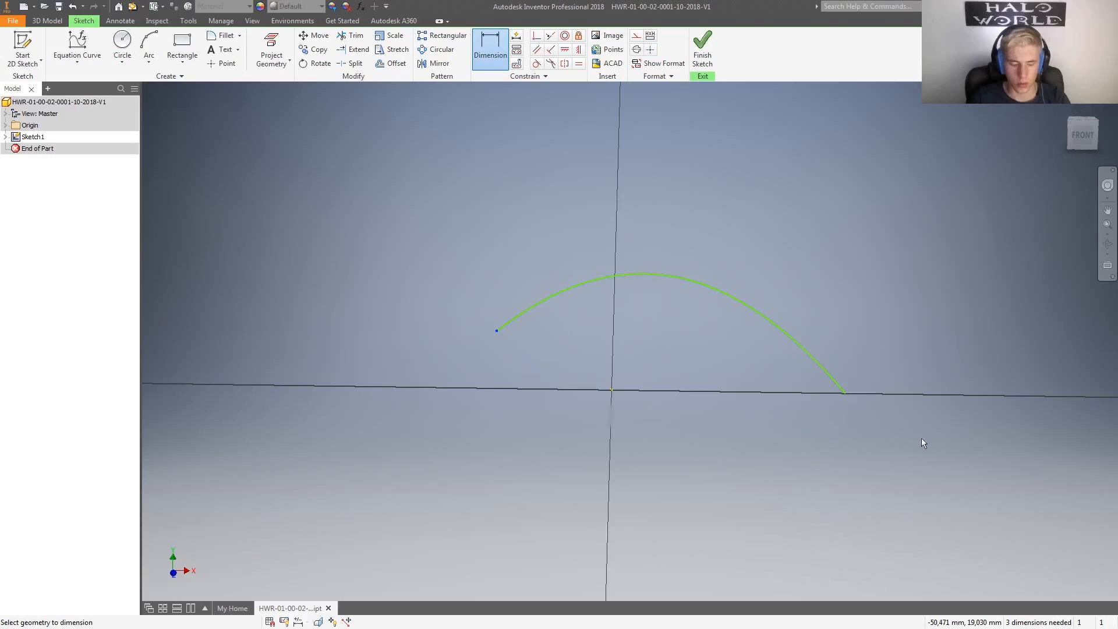
{"action": "left_click", "coordinate": [844, 394]}
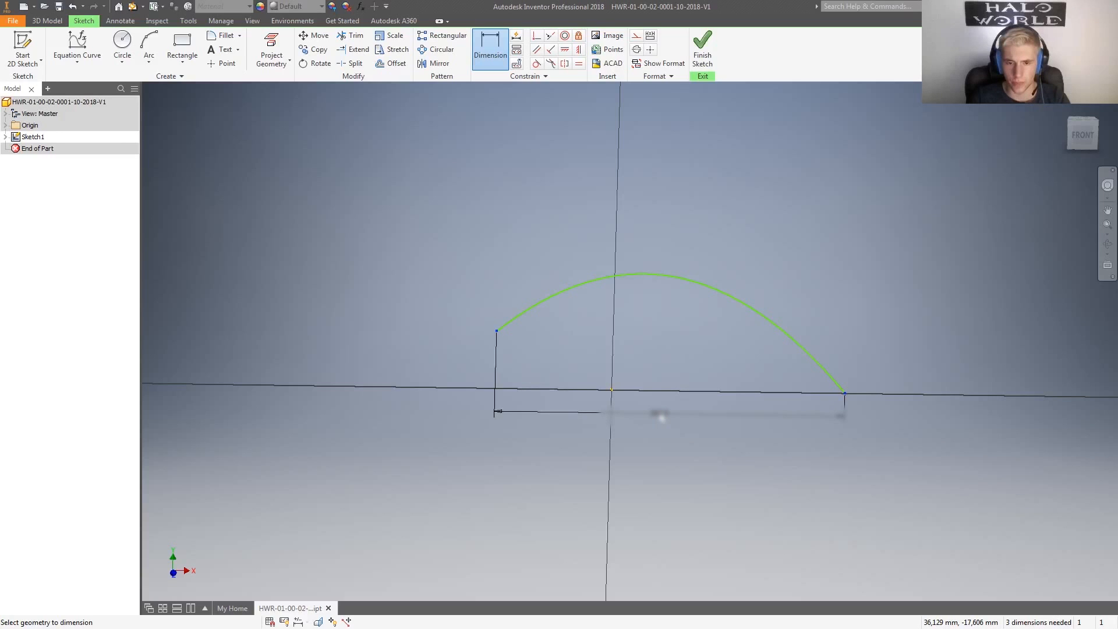
{"action": "key", "text": "Escape"}
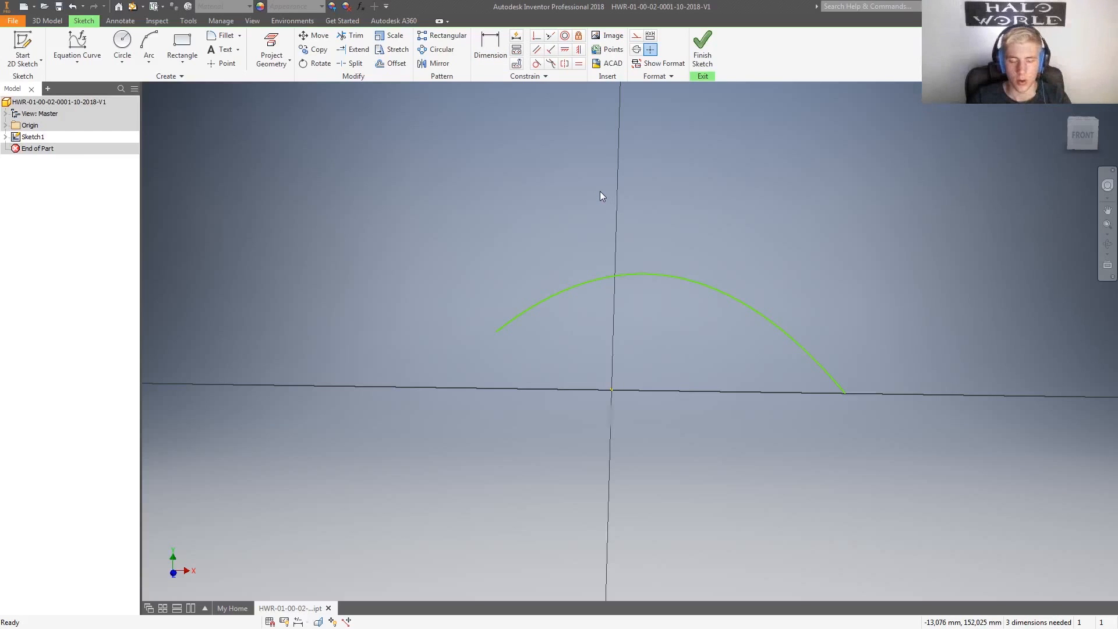
- Offset the remaining parabola outward by 25 mm
{"action": "left_click", "coordinate": [395, 68]}
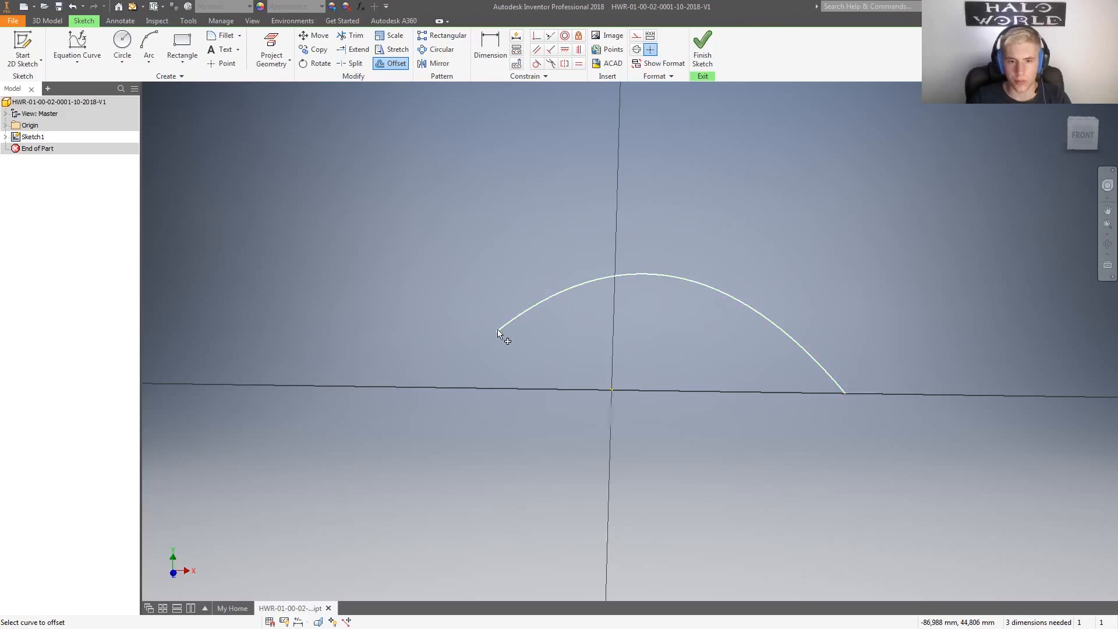
{"action": "left_click", "coordinate": [512, 322]}
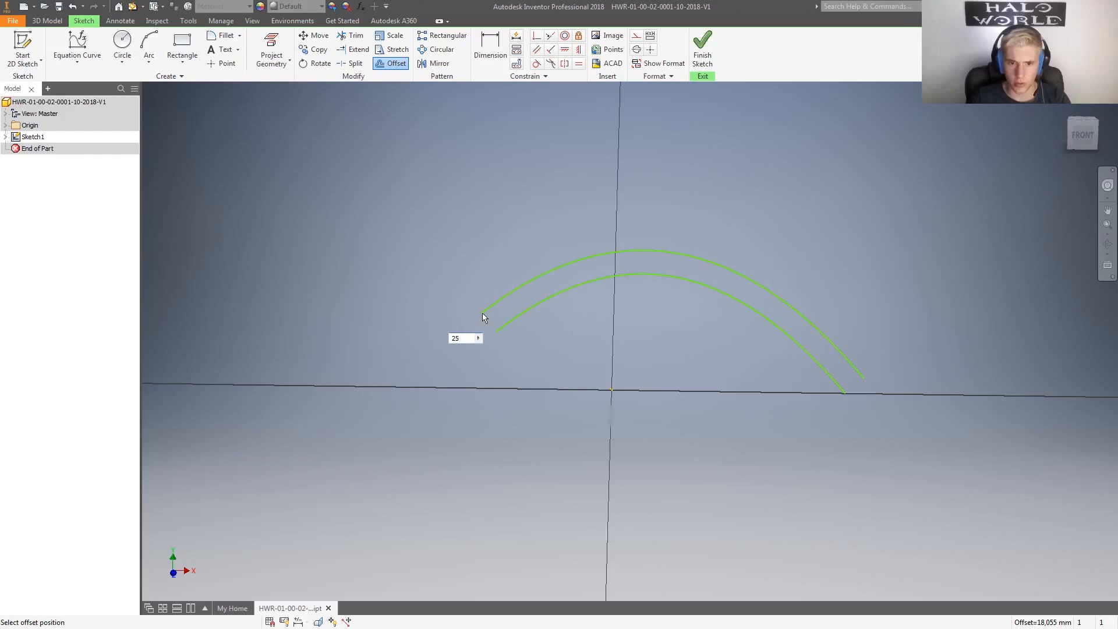
{"action": "key", "text": "Return"}
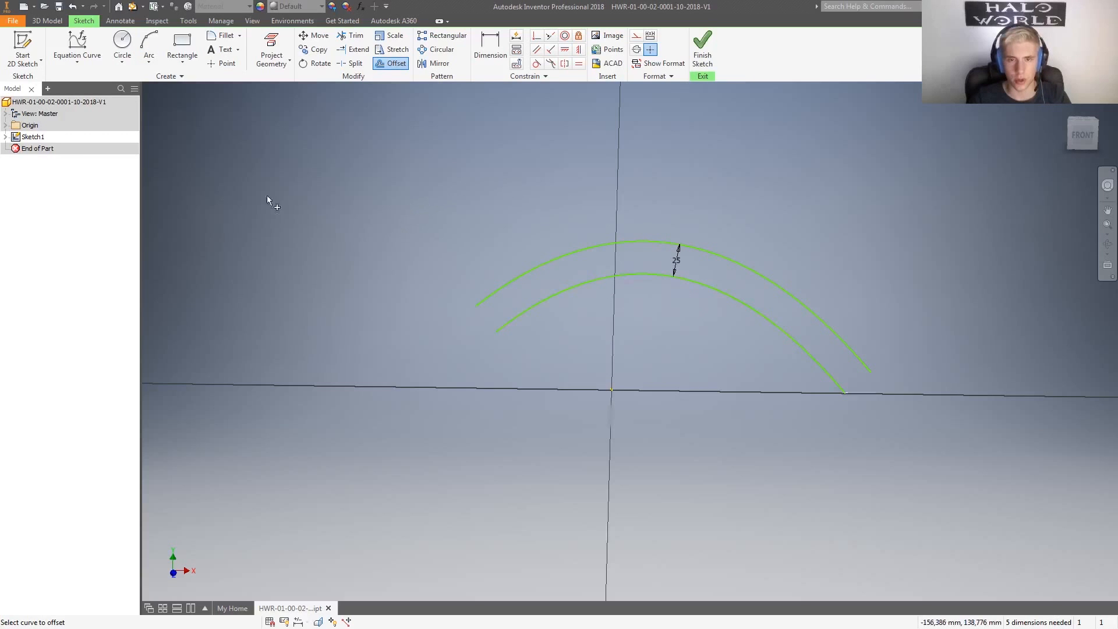
- Try to create a parametric equation curve with x(t) set to t and a previously used y(t) expression, keeping the default limits 0 and 1
{"action": "left_click", "coordinate": [76, 42]}
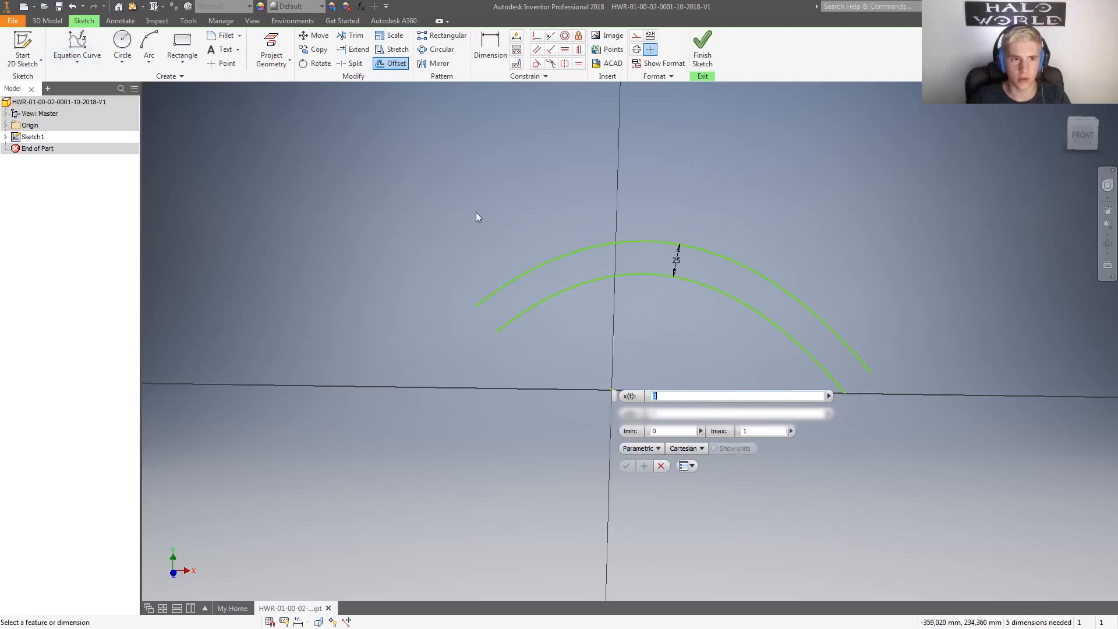
{"action": "type", "text": "t"}
{"action": "key", "text": "Tab"}
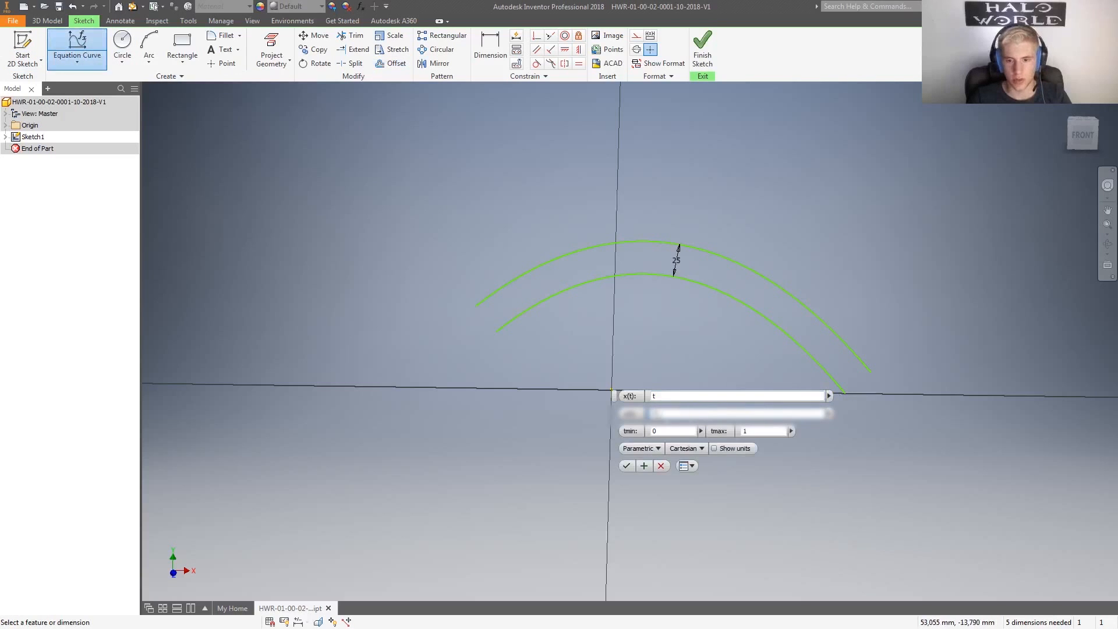
{"action": "left_click", "coordinate": [829, 414]}
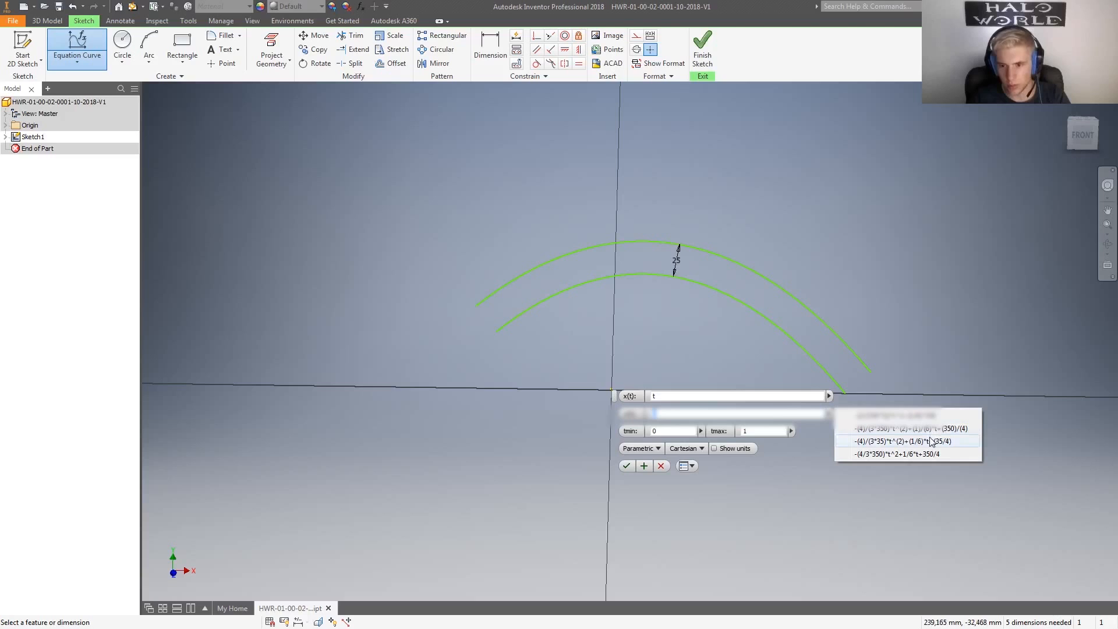
{"action": "left_click", "coordinate": [897, 416]}
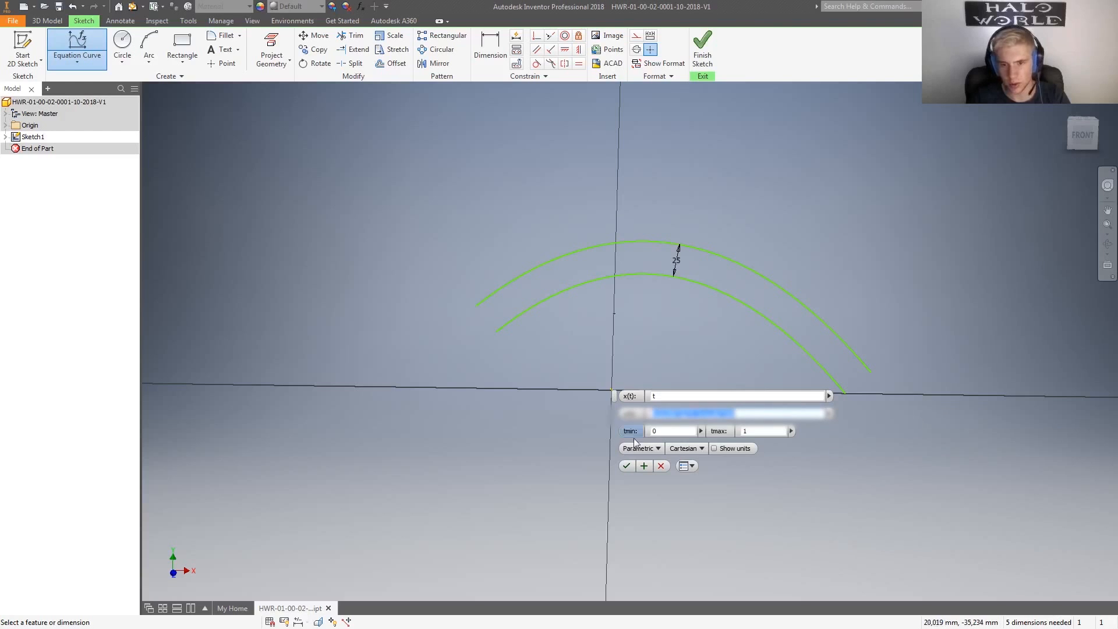
{"action": "left_click", "coordinate": [627, 466]}
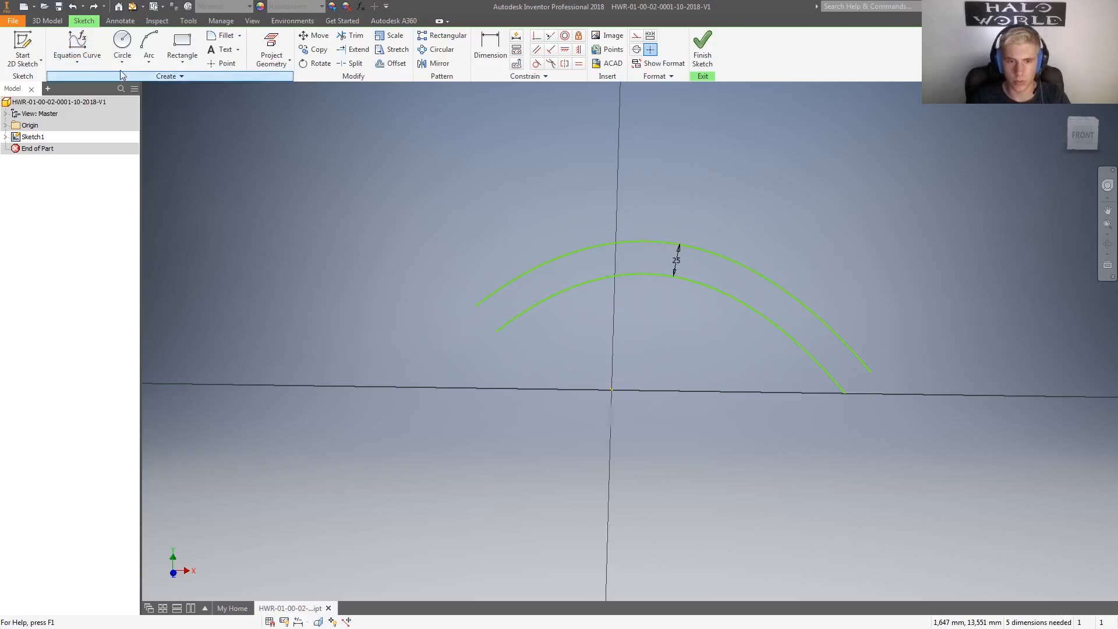
- Define another equation curve with x(t) set to t and the previously used y(t) expression of the flatter parabola
{"action": "left_click", "coordinate": [78, 45]}
{"action": "type", "text": "t"}
{"action": "left_click", "coordinate": [829, 396]}
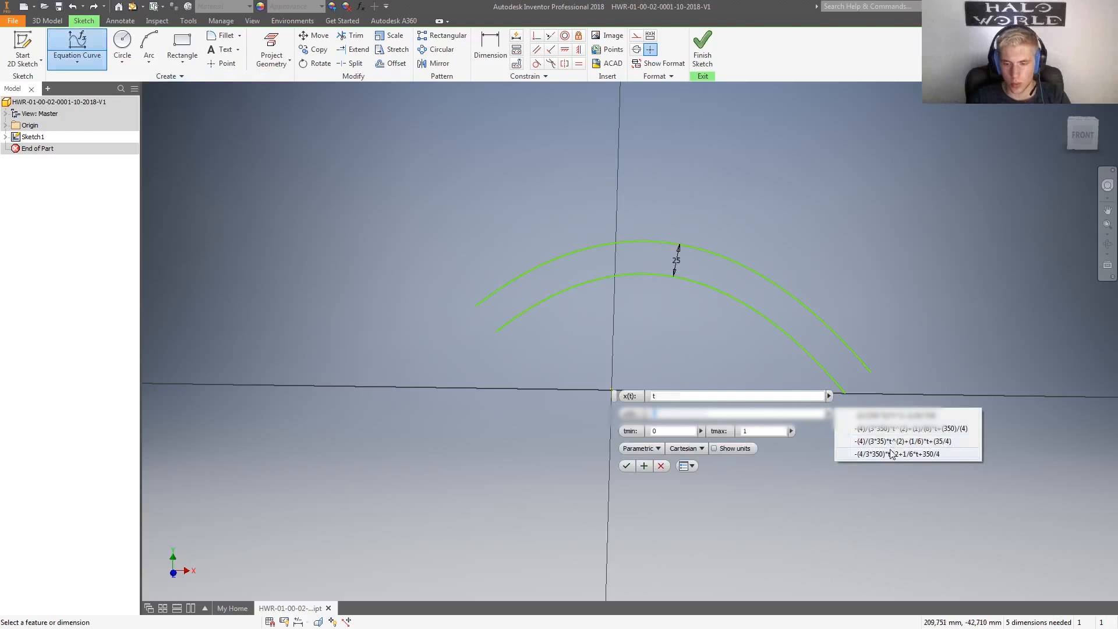
{"action": "left_click", "coordinate": [900, 427]}
{"action": "key", "text": "Tab"}
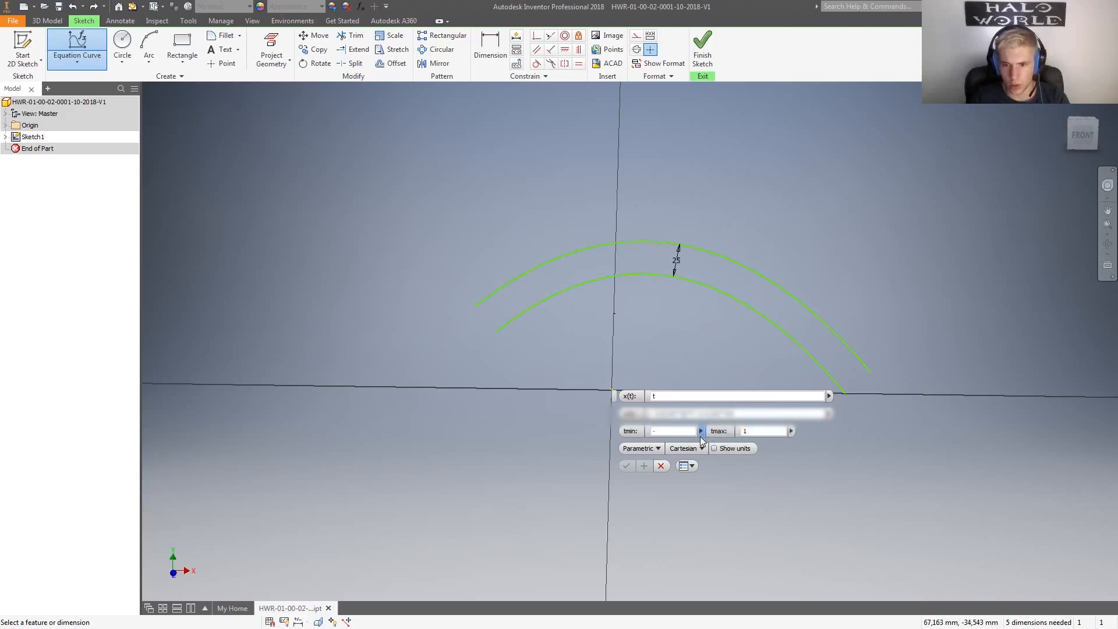
- Limit the equation curve to tmin -(1/4)*350 and tmax (1/2)*350 and create it
{"action": "left_click", "coordinate": [700, 431]}
{"action": "left_click", "coordinate": [725, 447]}
{"action": "left_click", "coordinate": [791, 431]}
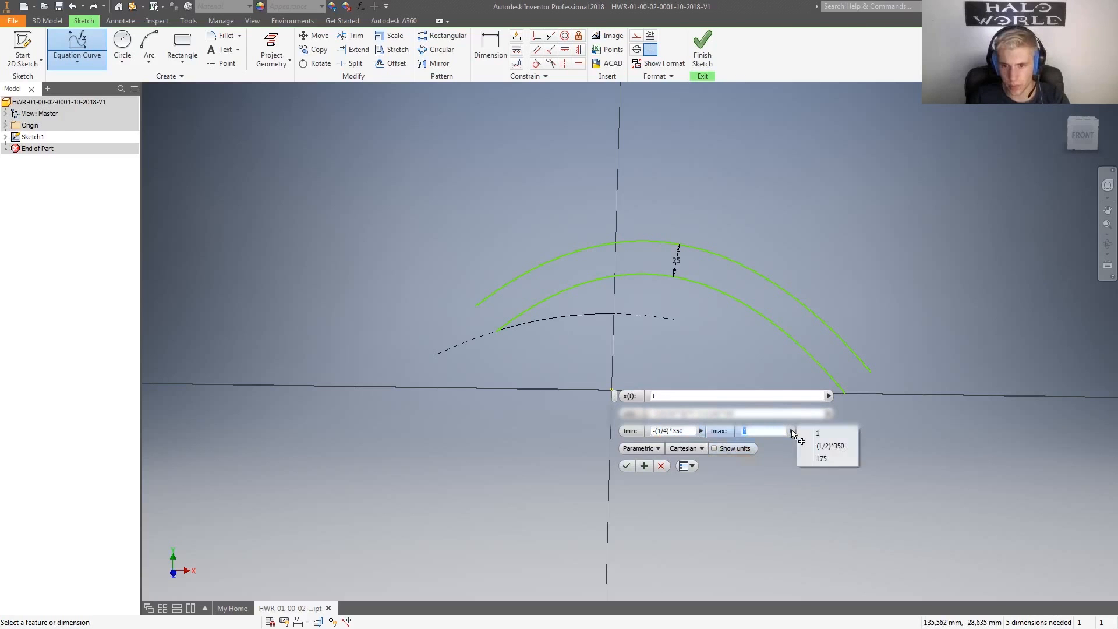
{"action": "left_click", "coordinate": [837, 447]}
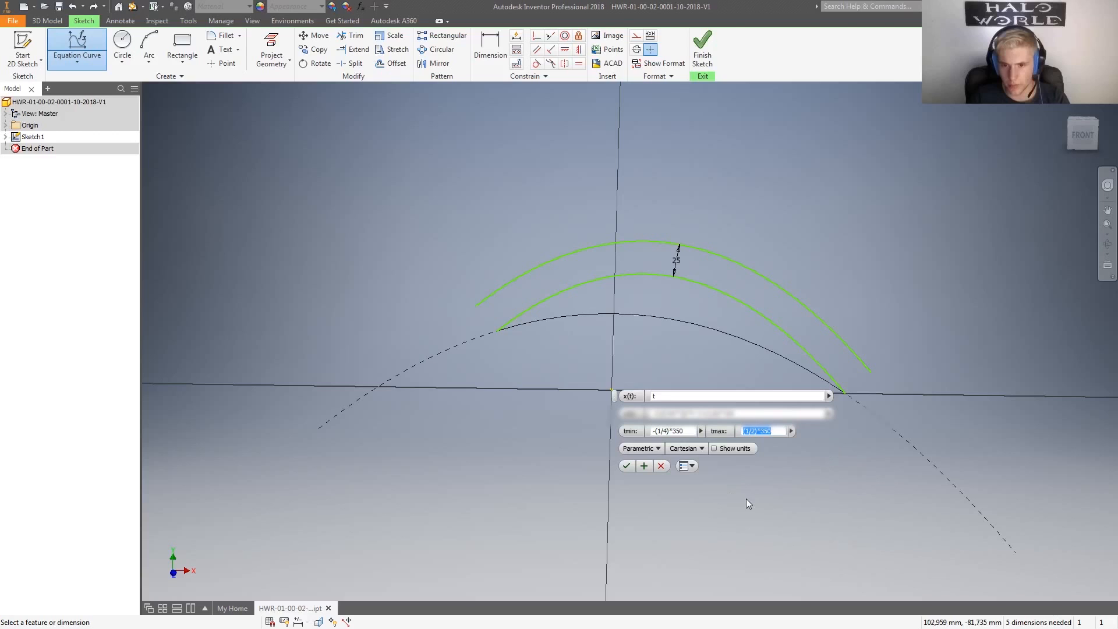
{"action": "left_click", "coordinate": [625, 468]}
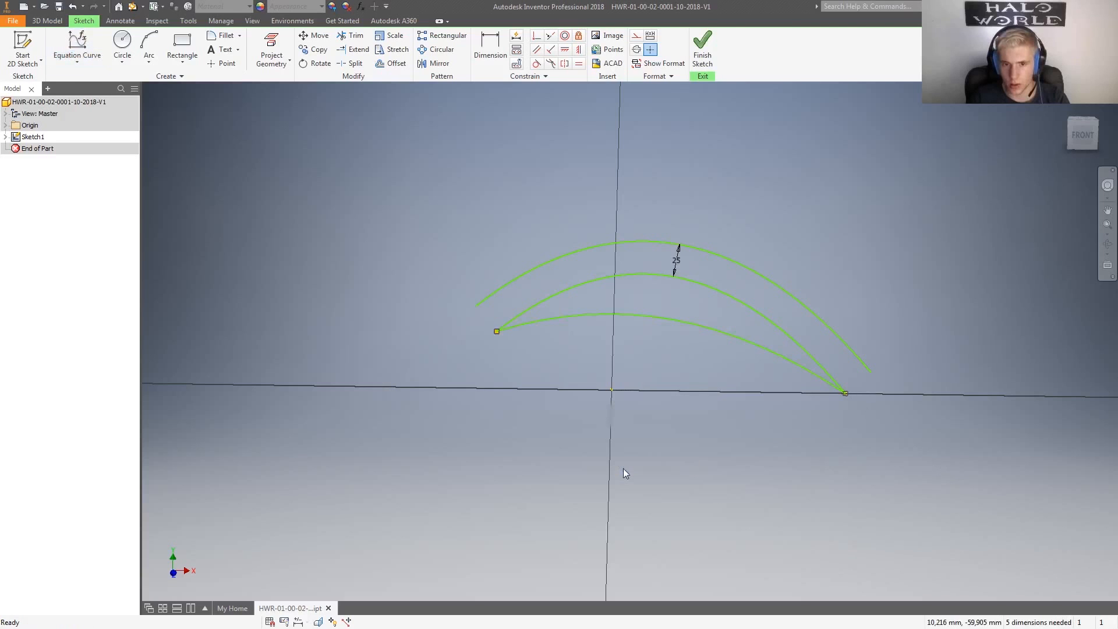
{"action": "left_click", "coordinate": [629, 320]}
{"action": "key", "text": "o"}
{"action": "left_click", "coordinate": [604, 315]}
{"action": "key", "text": "Escape"}
{"action": "left_click", "coordinate": [592, 330]}
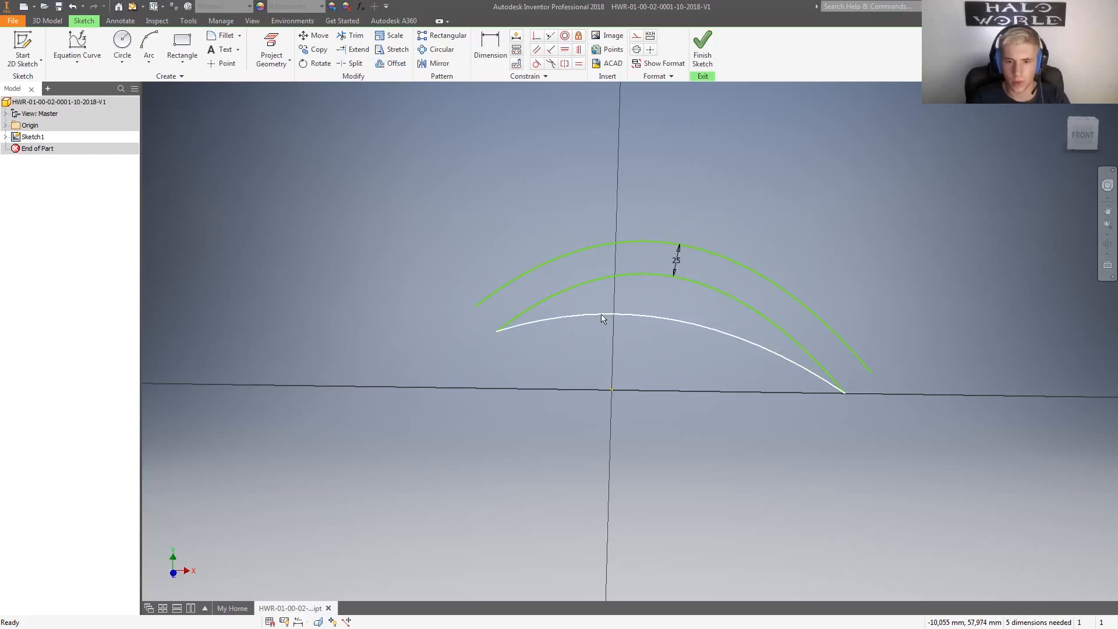
{"action": "left_click", "coordinate": [585, 316]}
{"action": "left_click", "coordinate": [496, 332]}
{"action": "left_click", "coordinate": [498, 332]}
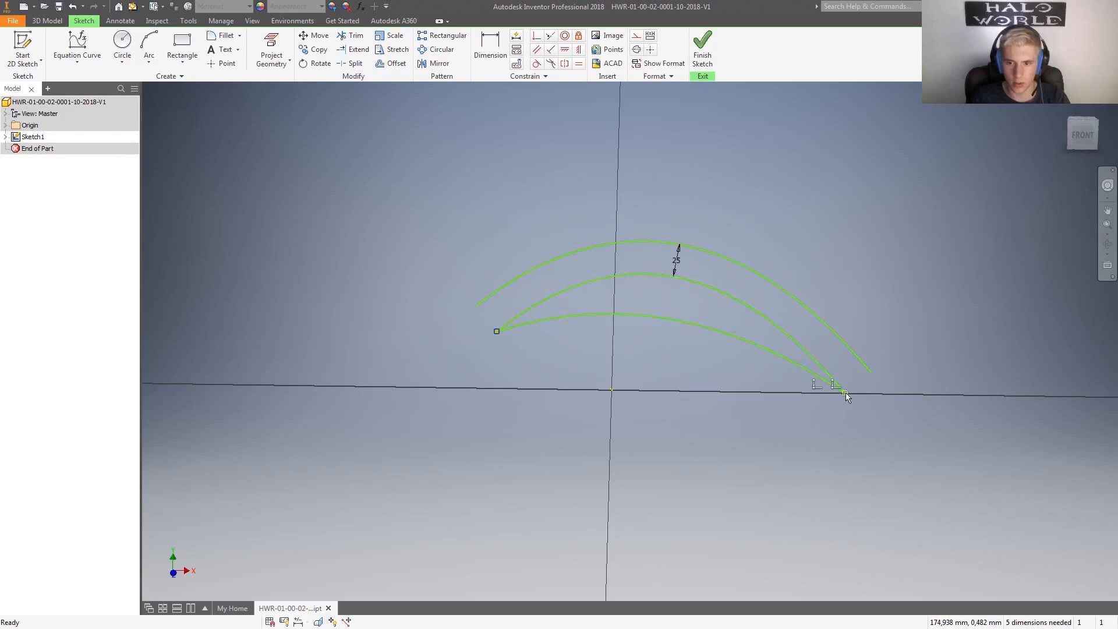
{"action": "key", "text": "d"}
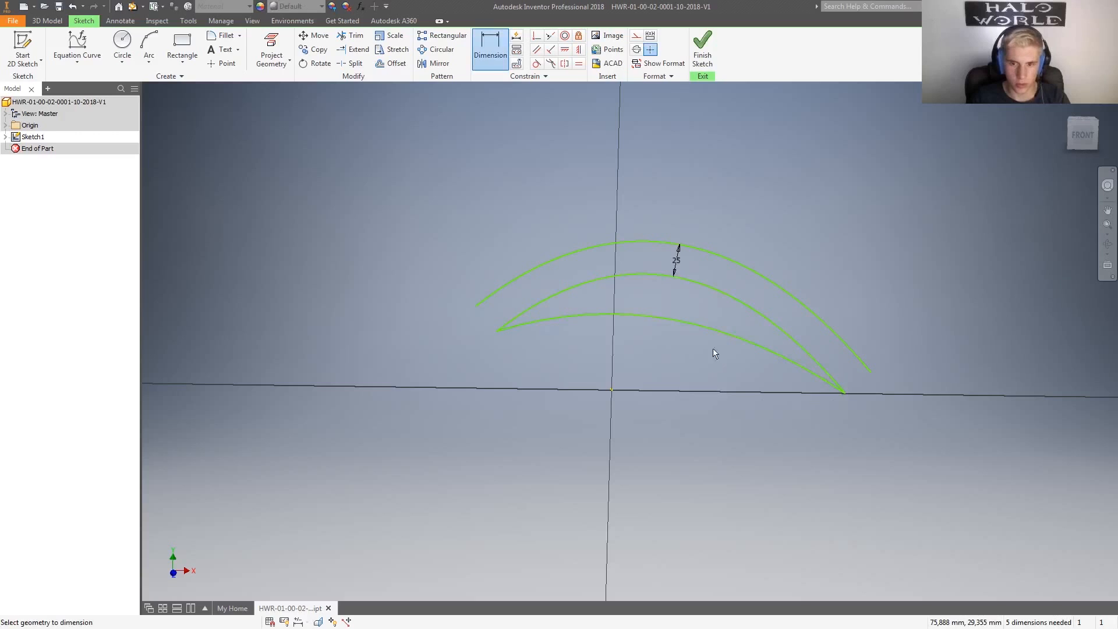
{"action": "key", "text": "Escape"}
- Try to delete the original upper parabola on which the 25 mm offset is based
{"action": "left_click", "coordinate": [695, 325]}
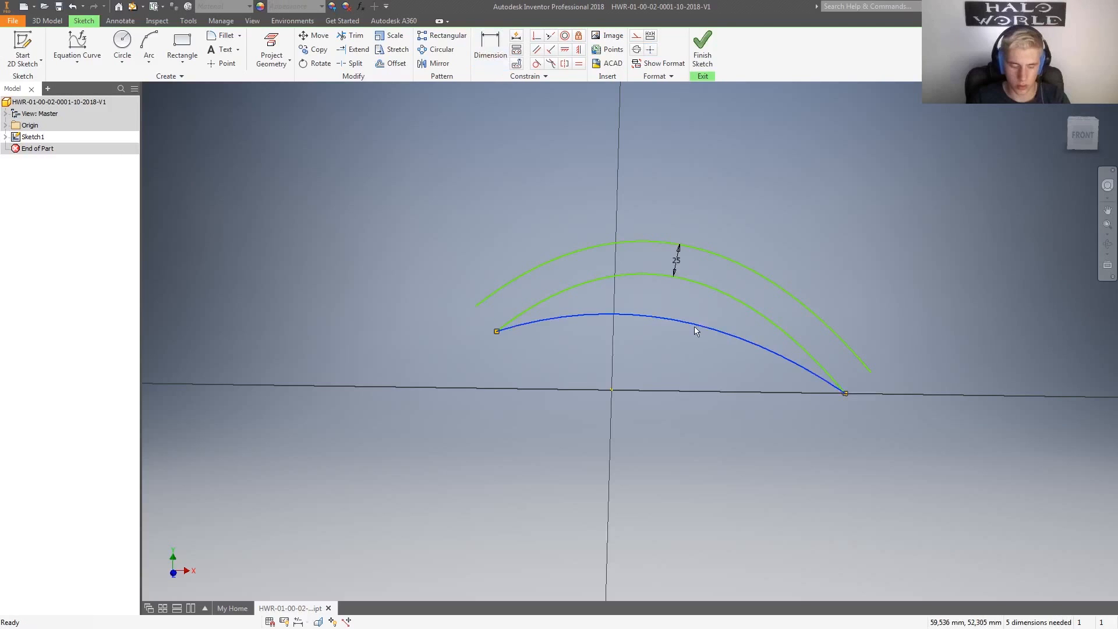
{"action": "key", "text": "Escape"}
{"action": "key", "text": "d"}
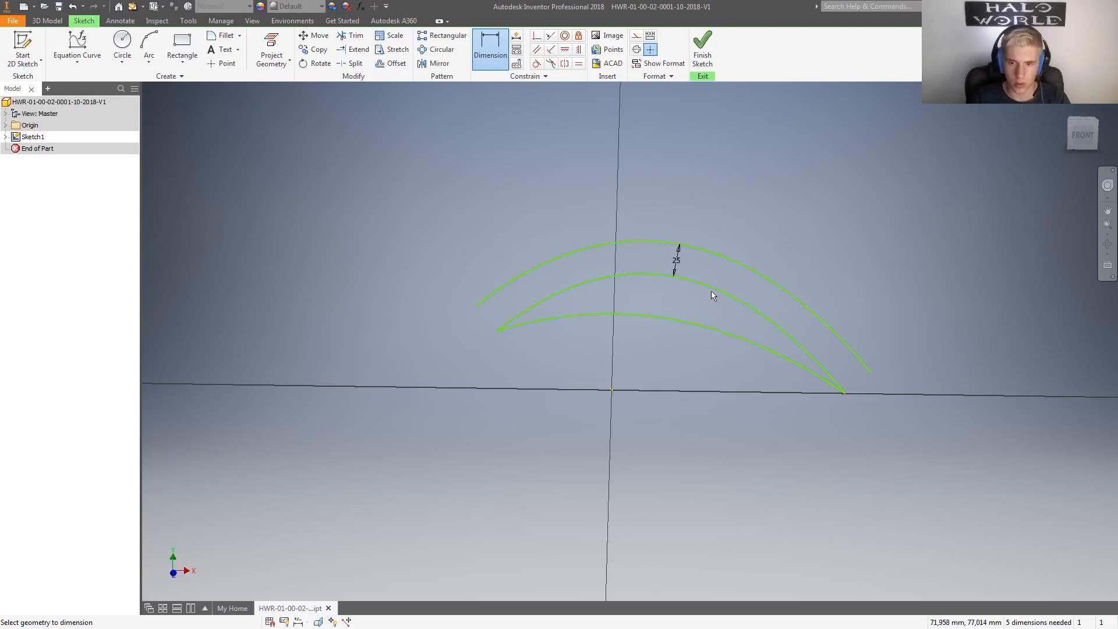
{"action": "key", "text": "Escape"}
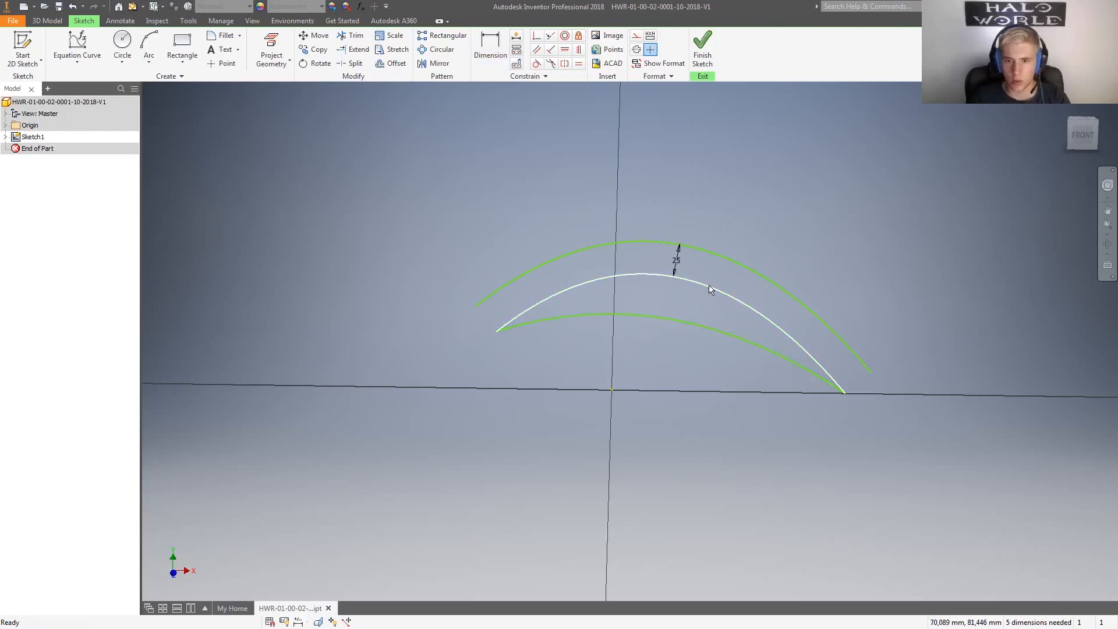
{"action": "left_click", "coordinate": [710, 290]}
{"action": "key", "text": "Escape"}
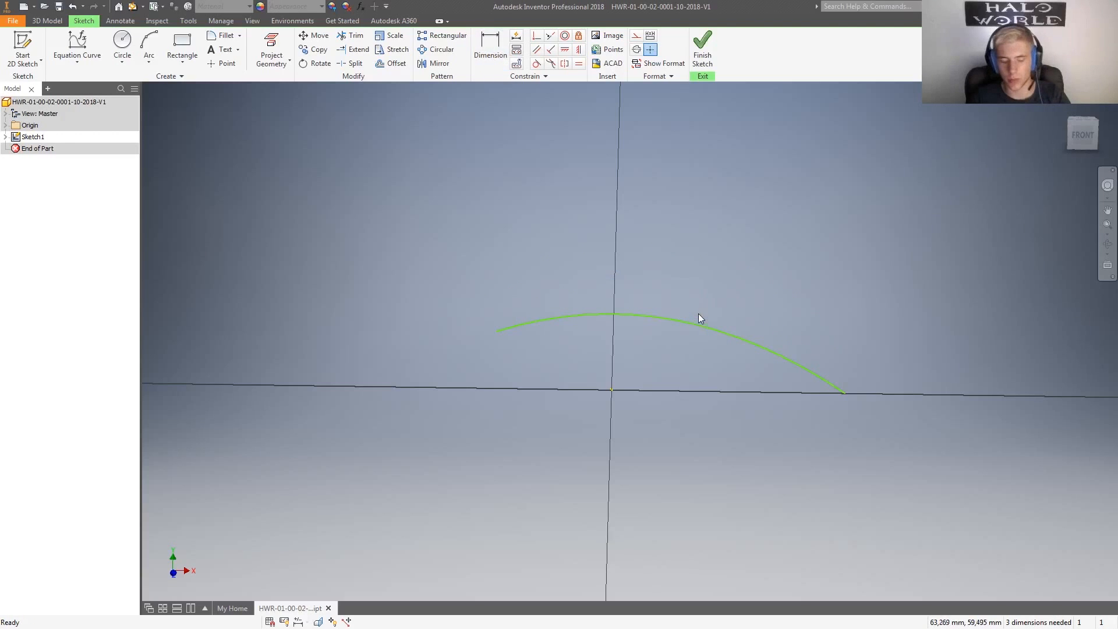
- Delete the recreated flatter parabola beneath the two offset curves
{"action": "mouse_move", "coordinate": [621, 367]}
{"action": "middle_mouse_down", "text": "shift"}
{"action": "mouse_move", "coordinate": [699, 344]}
{"action": "mouse_move", "coordinate": [640, 382]}
{"action": "mouse_move", "coordinate": [669, 357]}
{"action": "mouse_move", "coordinate": [604, 357]}
{"action": "mouse_move", "coordinate": [655, 348]}
{"action": "mouse_move", "coordinate": [589, 357]}
{"action": "mouse_move", "coordinate": [677, 317]}
{"action": "mouse_move", "coordinate": [711, 348]}
{"action": "mouse_move", "coordinate": [614, 372]}
{"action": "mouse_move", "coordinate": [621, 352]}
{"action": "middle_mouse_up", "text": "shift"}
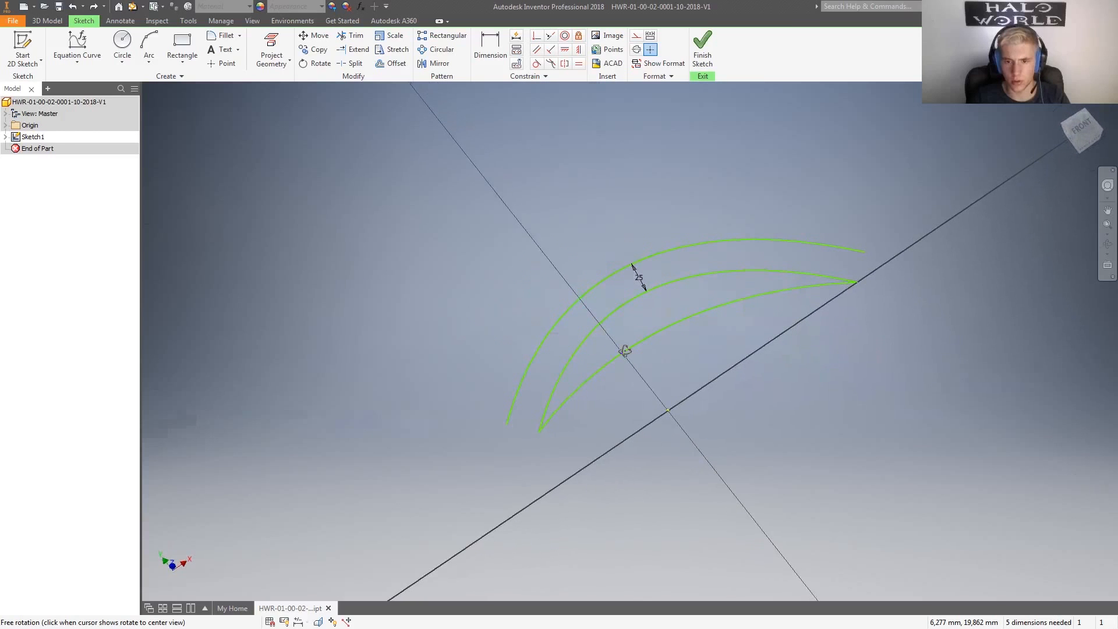
{"action": "mouse_move", "coordinate": [793, 372]}
{"action": "middle_mouse_down", "text": "shift"}
{"action": "mouse_move", "coordinate": [711, 399]}
{"action": "mouse_move", "coordinate": [769, 419]}
{"action": "mouse_move", "coordinate": [789, 409]}
{"action": "mouse_move", "coordinate": [778, 385]}
{"action": "middle_mouse_up", "text": "shift"}
{"action": "middle_click_drag", "start_coordinate": [594, 200], "coordinate": [645, 161], "text": "shift"}
{"action": "left_click", "coordinate": [619, 317]}
{"action": "key", "text": "Delete"}
- Set the offset dimension between the upper curve and the main parabola to 10 mm
{"action": "key", "text": "d"}
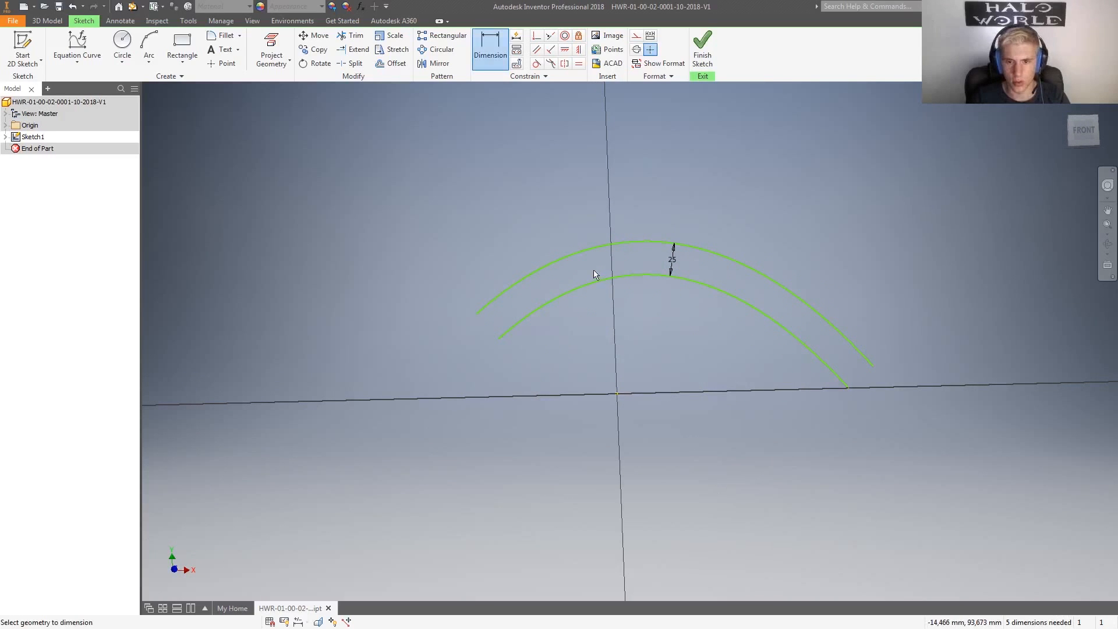
{"action": "scroll", "coordinate": [596, 309], "scroll_direction": "down", "scroll_amount": 3}
{"action": "scroll", "coordinate": [597, 308], "scroll_direction": "up", "scroll_amount": 4}
{"action": "double_click", "coordinate": [703, 240]}
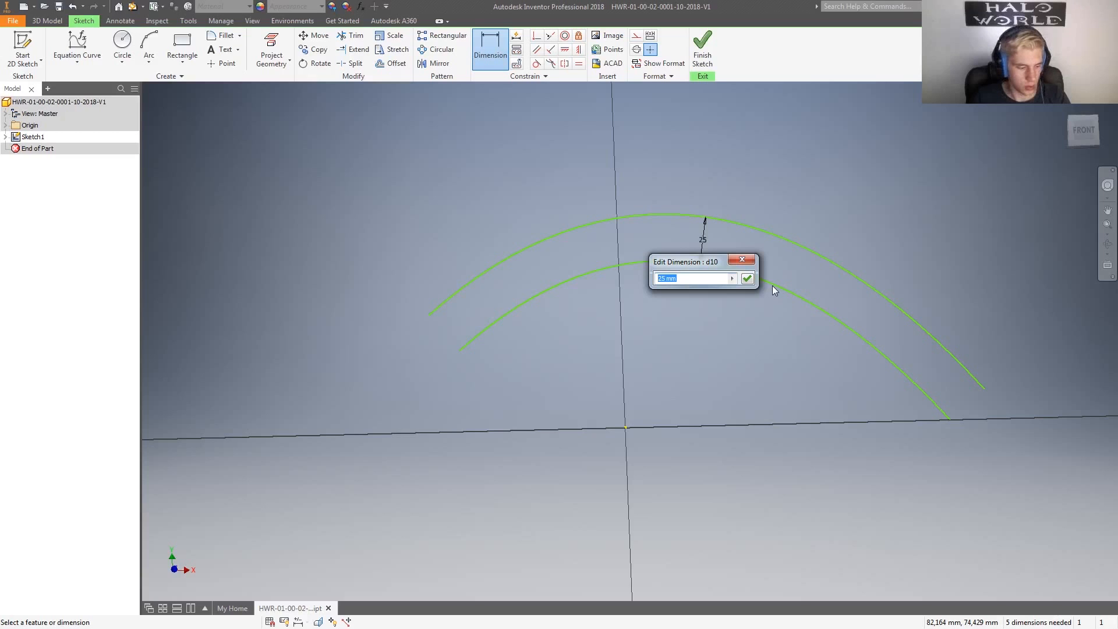
{"action": "type", "text": "10"}
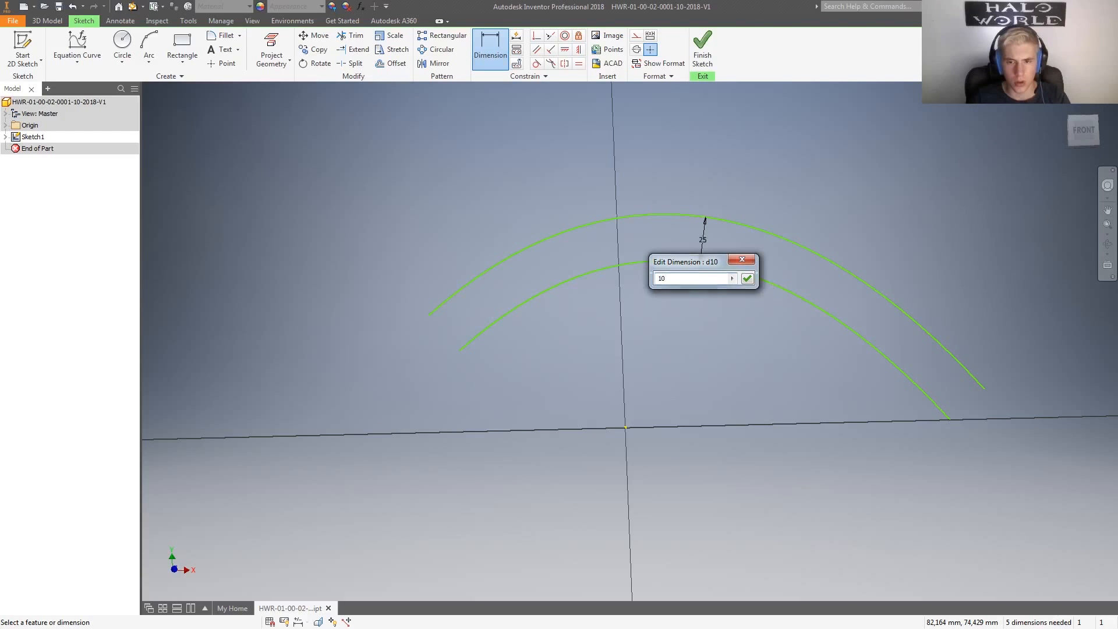
{"action": "key", "text": "Return"}
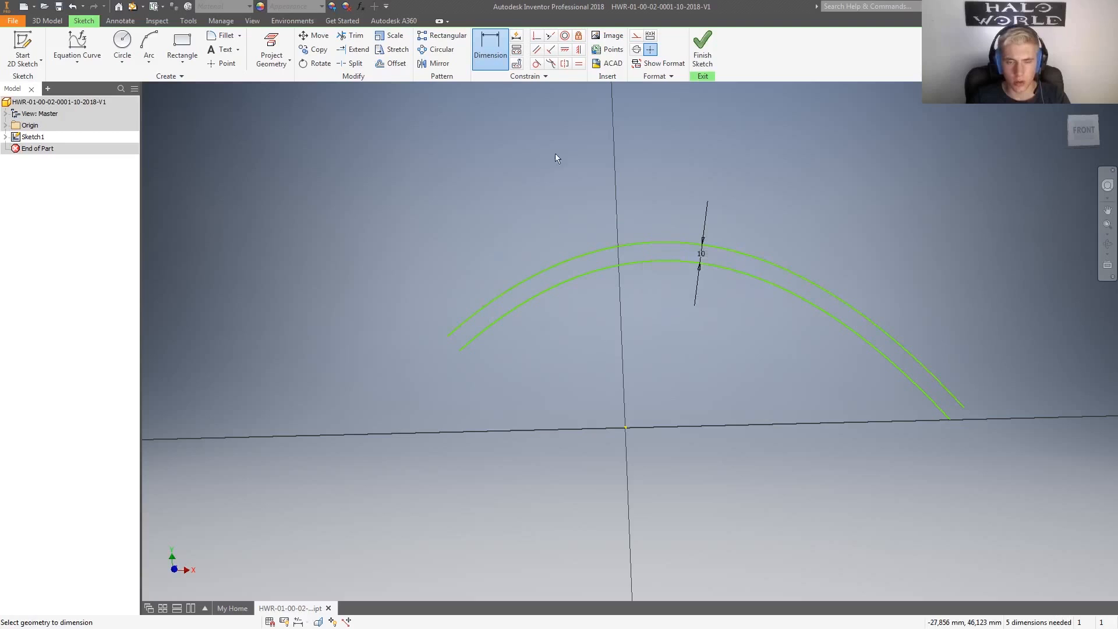
- Offset the main parabola 10 mm downward to add a second offset curve beneath it
{"action": "left_click", "coordinate": [391, 63]}
{"action": "left_click", "coordinate": [582, 277]}
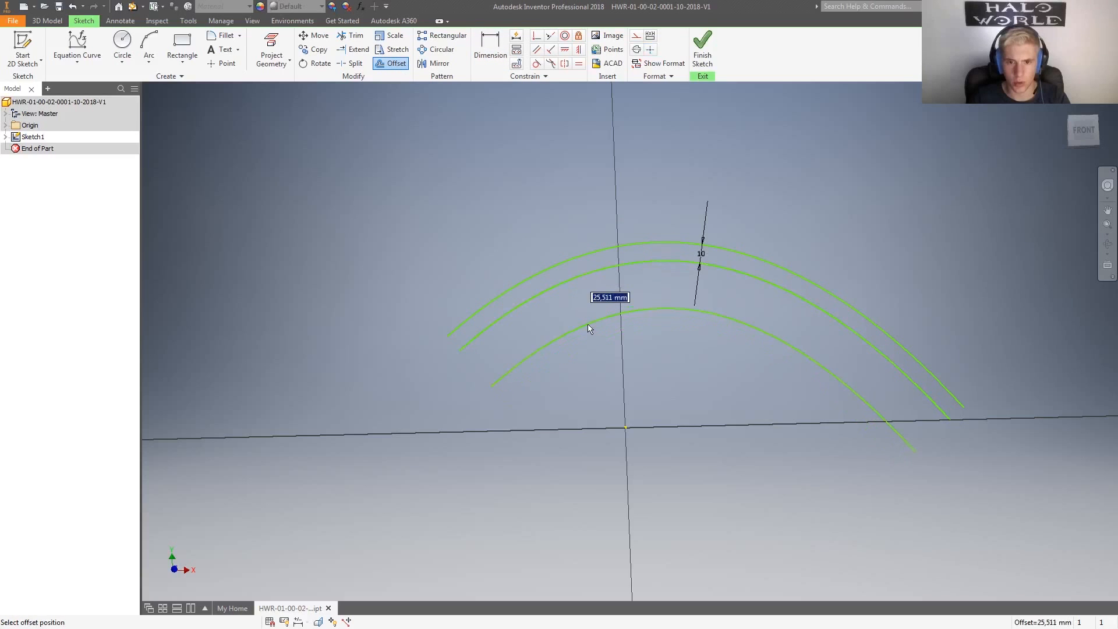
{"action": "type", "text": "10"}
{"action": "key", "text": "Return"}
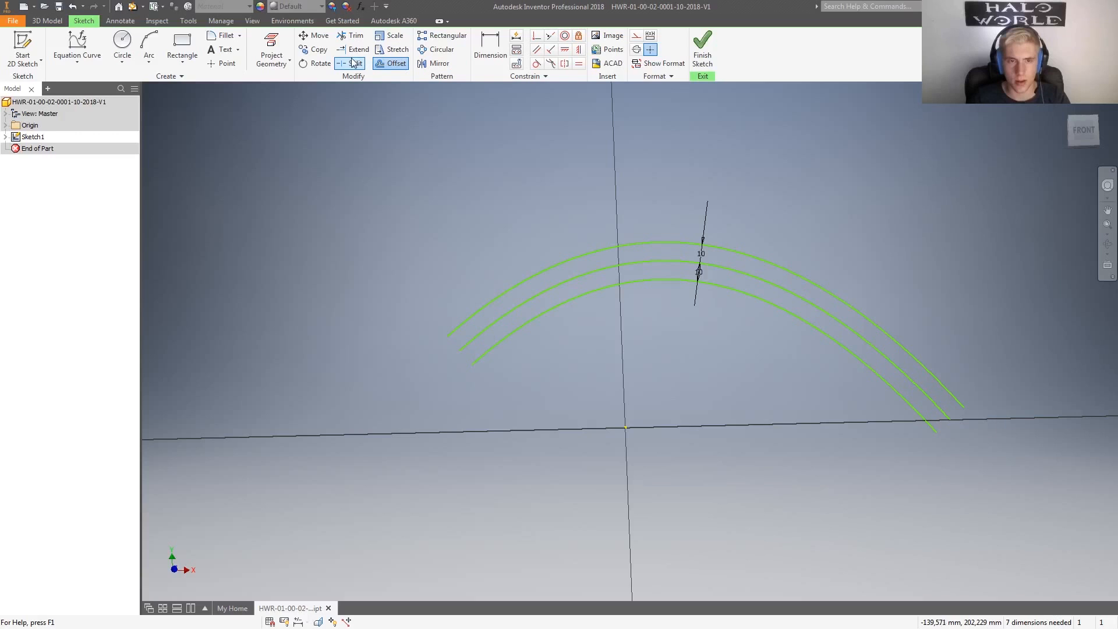
- Recreate the flatter parabola as an equation curve with x(t) set to t and the previously used y(t), tmin and tmax
{"action": "left_click", "coordinate": [77, 46]}
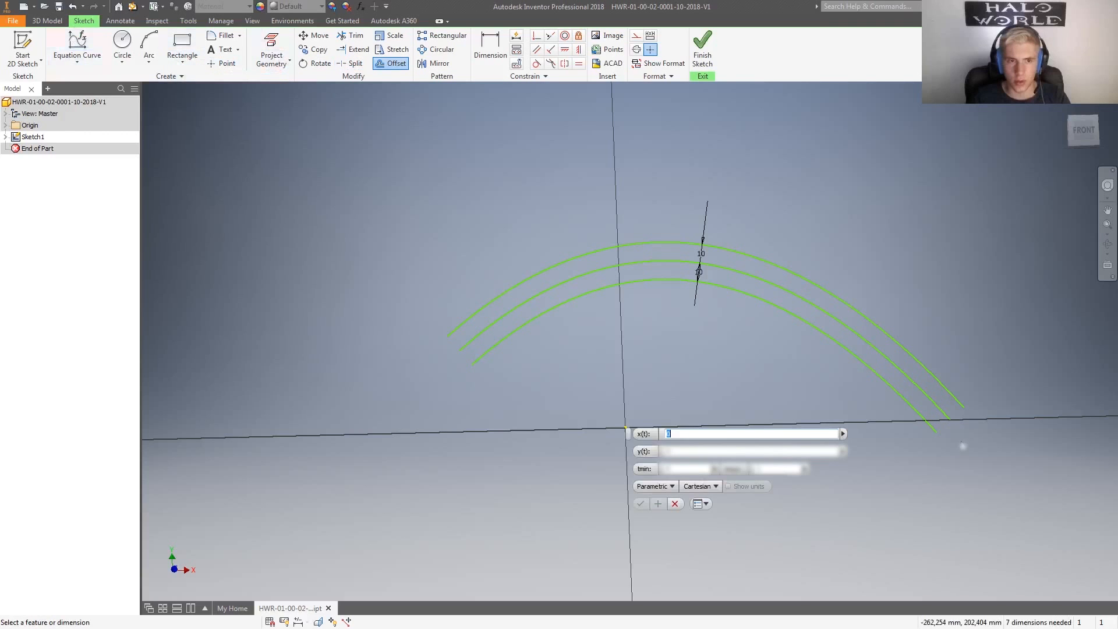
{"action": "left_click", "coordinate": [843, 452]}
{"action": "left_click", "coordinate": [872, 459]}
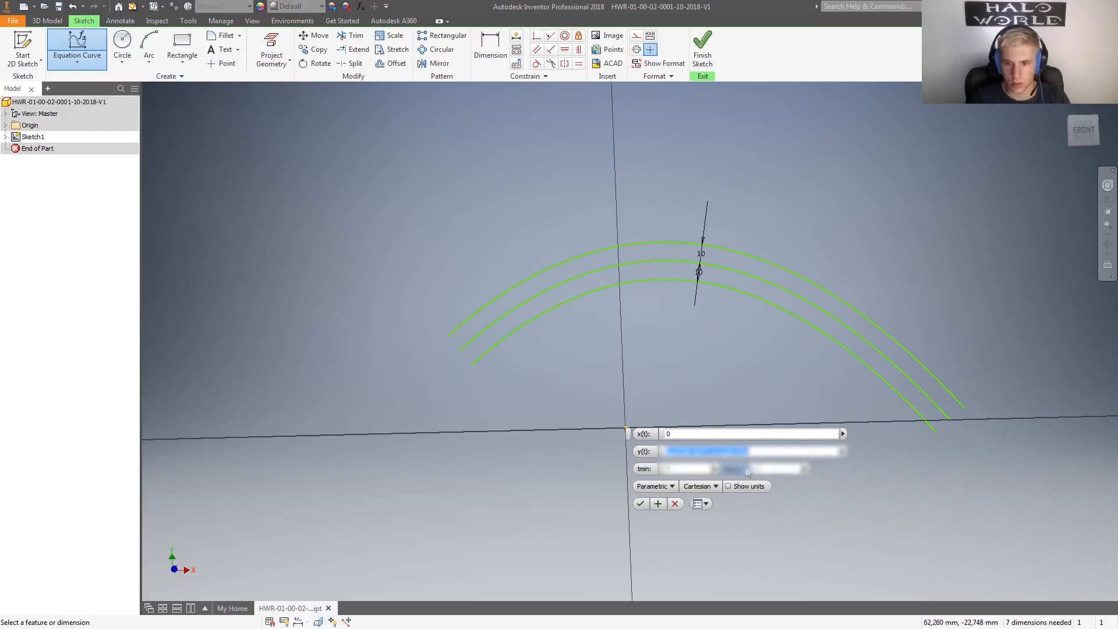
{"action": "left_click", "coordinate": [715, 469]}
{"action": "left_click", "coordinate": [742, 483]}
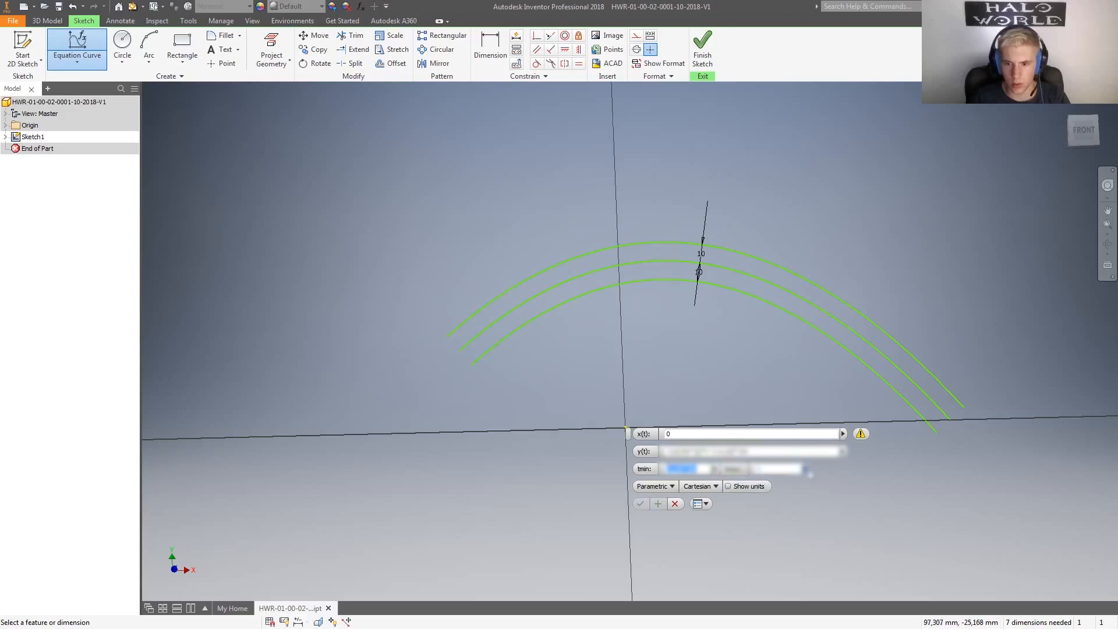
{"action": "left_click", "coordinate": [805, 470]}
{"action": "left_click", "coordinate": [841, 473]}
{"action": "left_click_drag", "start_coordinate": [692, 436], "coordinate": [651, 435]}
{"action": "type", "text": "t"}
{"action": "left_click", "coordinate": [641, 503]}
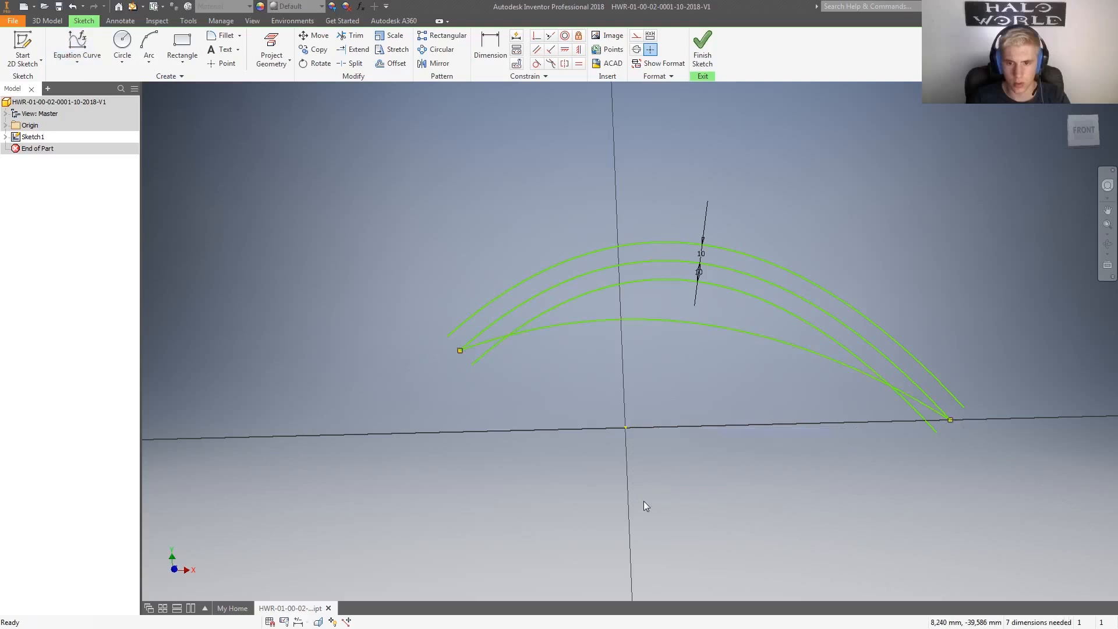
- Trim off the lower offset curve's left end where it runs below the flatter parabola
{"action": "scroll", "coordinate": [865, 408], "scroll_direction": "up", "scroll_amount": 4}
{"action": "scroll", "coordinate": [865, 407], "scroll_direction": "down", "scroll_amount": 7}
{"action": "scroll", "coordinate": [865, 407], "scroll_direction": "up", "scroll_amount": 6}
{"action": "scroll", "coordinate": [690, 368], "scroll_direction": "down", "scroll_amount": 3}
{"action": "scroll", "coordinate": [690, 368], "scroll_direction": "down", "scroll_amount": 3}
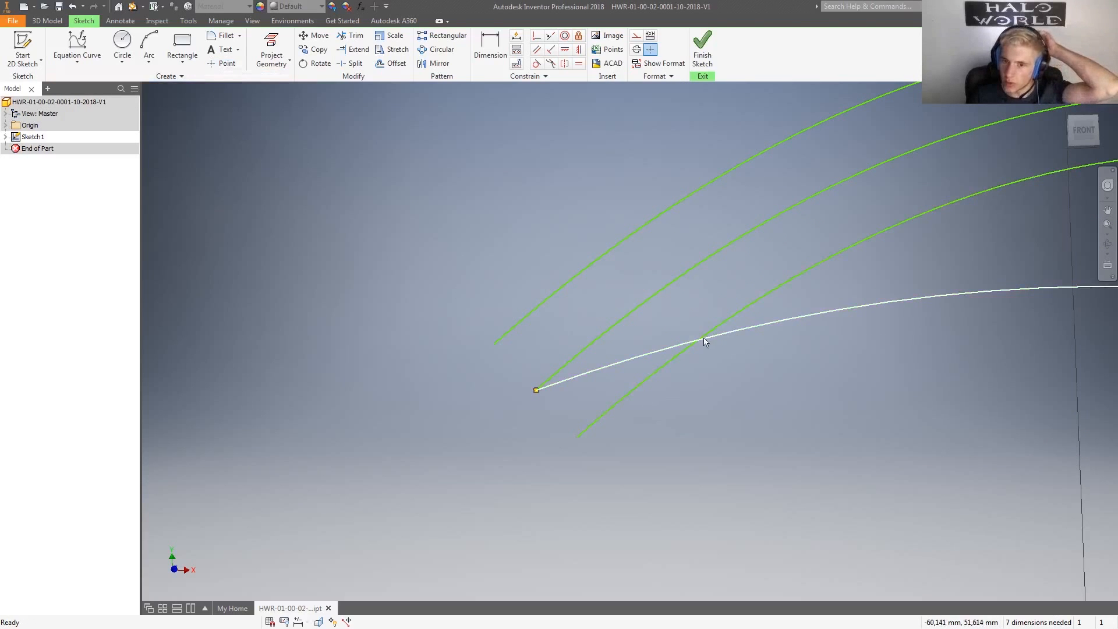
{"action": "left_click", "coordinate": [350, 35]}
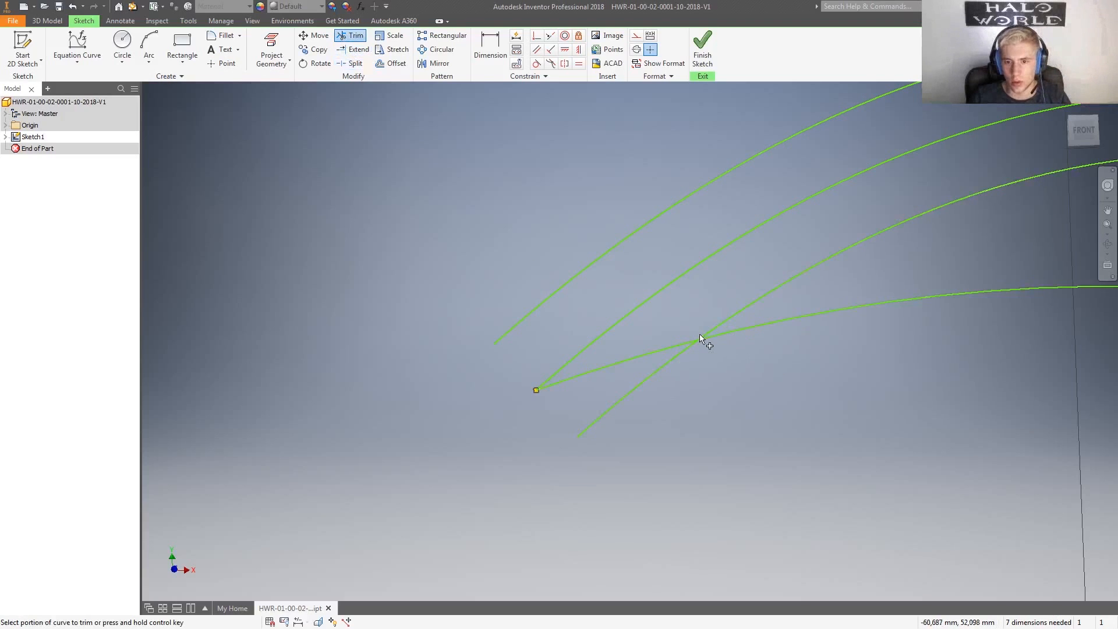
{"action": "left_click", "coordinate": [686, 363]}
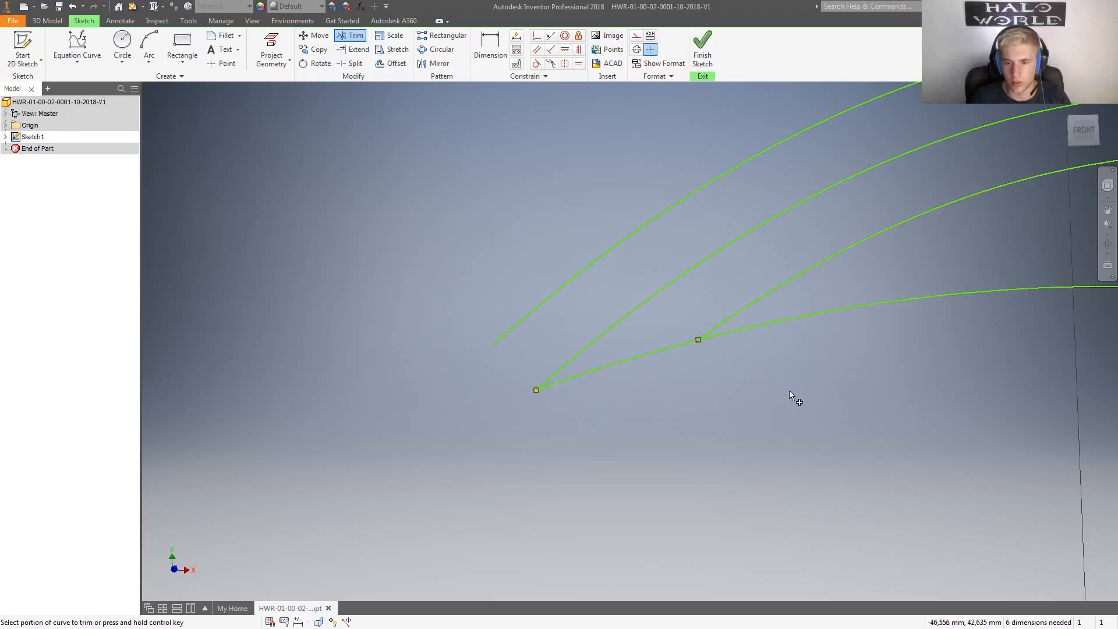
{"action": "key", "text": "Escape"}
- Trim off the lower offset curve's right end beyond its intersection with the flatter parabola
{"action": "scroll", "coordinate": [798, 386], "scroll_direction": "down", "scroll_amount": 4}
{"action": "scroll", "coordinate": [907, 418], "scroll_direction": "down", "scroll_amount": 5}
{"action": "middle_click_drag", "start_coordinate": [970, 430], "coordinate": [932, 420]}
{"action": "scroll", "coordinate": [743, 396], "scroll_direction": "up", "scroll_amount": 8}
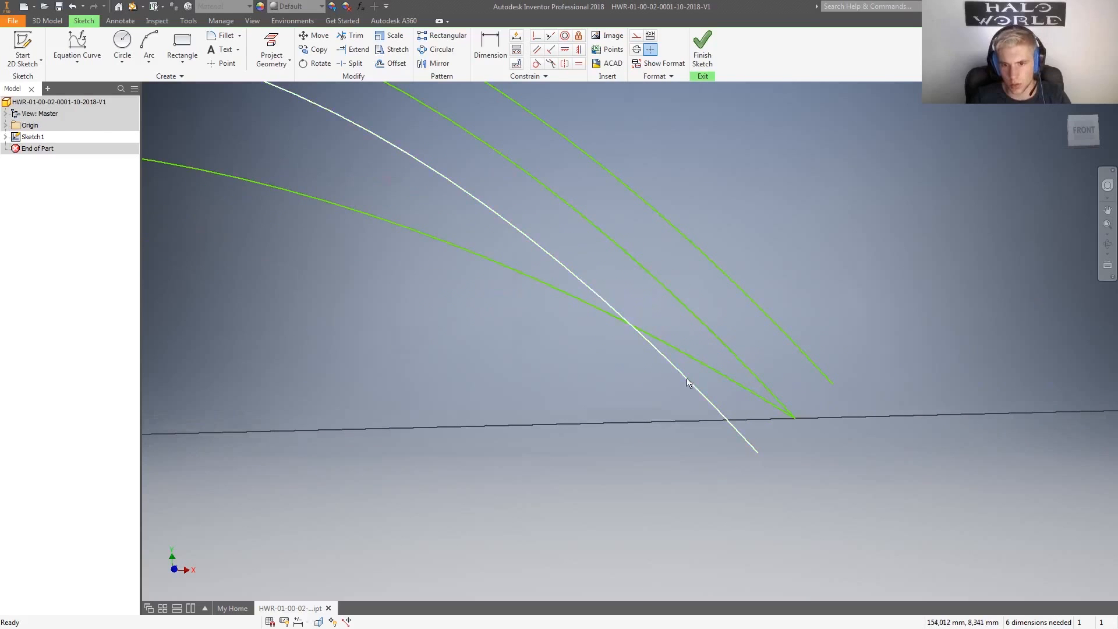
{"action": "left_click", "coordinate": [649, 344]}
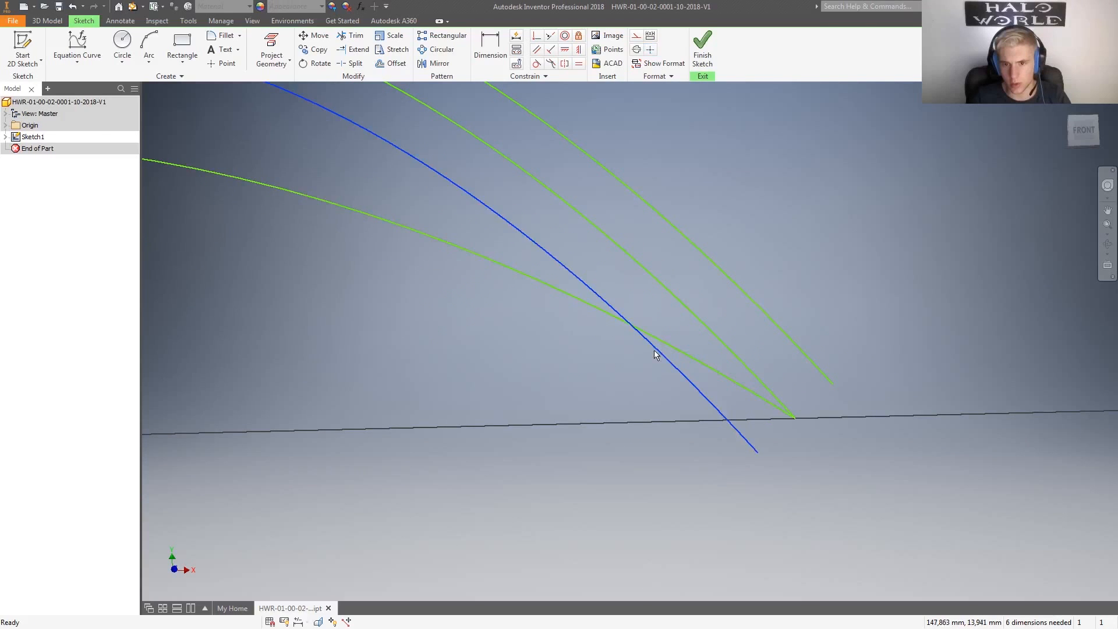
{"action": "left_click", "coordinate": [351, 35]}
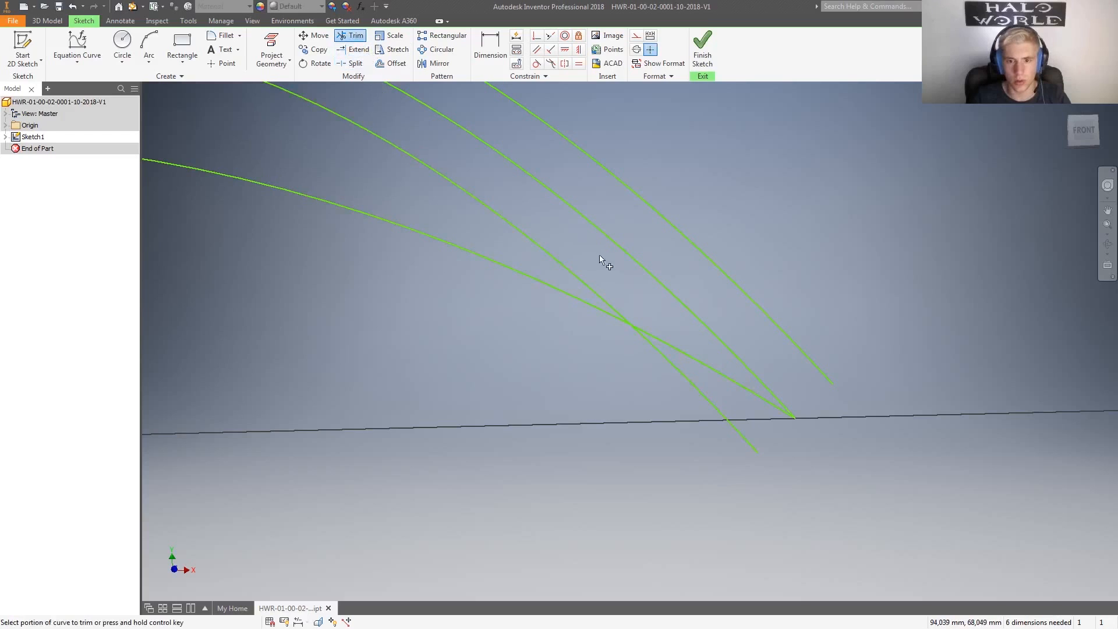
{"action": "left_click", "coordinate": [659, 353]}
{"action": "key", "text": "Escape"}
- Check the trimmed curve ends and undo the trims of the lower offset curve
{"action": "scroll", "coordinate": [791, 408], "scroll_direction": "down", "scroll_amount": 9}
{"action": "scroll", "coordinate": [691, 408], "scroll_direction": "up", "scroll_amount": 6}
{"action": "middle_click_drag", "start_coordinate": [757, 357], "coordinate": [606, 382]}
{"action": "middle_click_drag", "start_coordinate": [806, 397], "coordinate": [634, 396]}
{"action": "scroll", "coordinate": [932, 395], "scroll_direction": "down", "scroll_amount": 3}
{"action": "scroll", "coordinate": [927, 395], "scroll_direction": "up", "scroll_amount": 4}
{"action": "scroll", "coordinate": [925, 393], "scroll_direction": "up", "scroll_amount": 2}
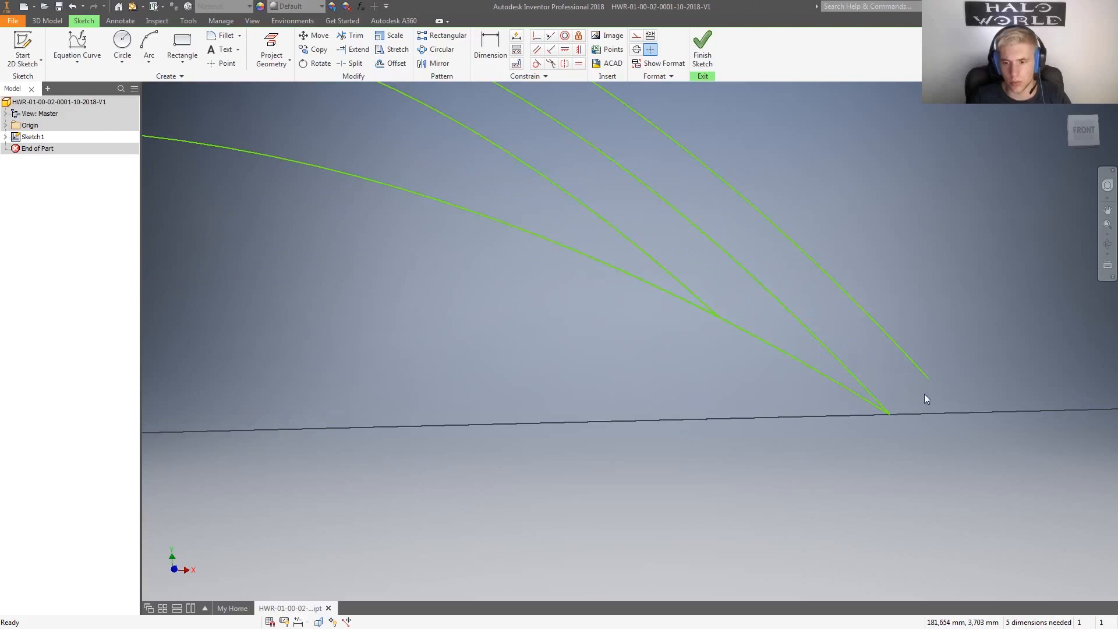
{"action": "scroll", "coordinate": [924, 394], "scroll_direction": "down", "scroll_amount": 5}
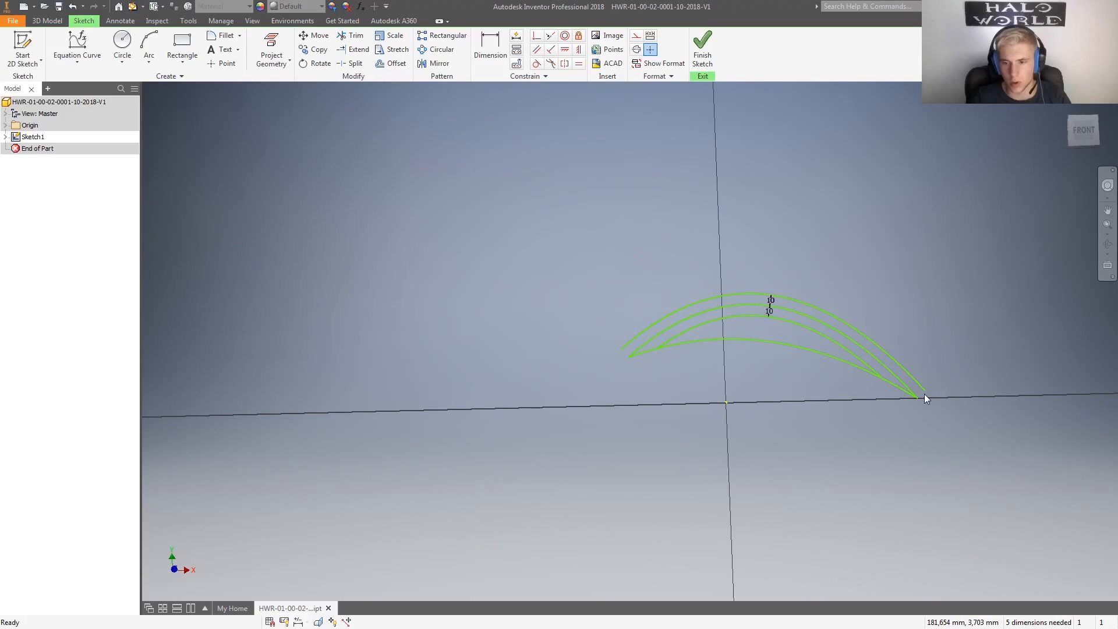
{"action": "key", "text": "ctrl+z"}
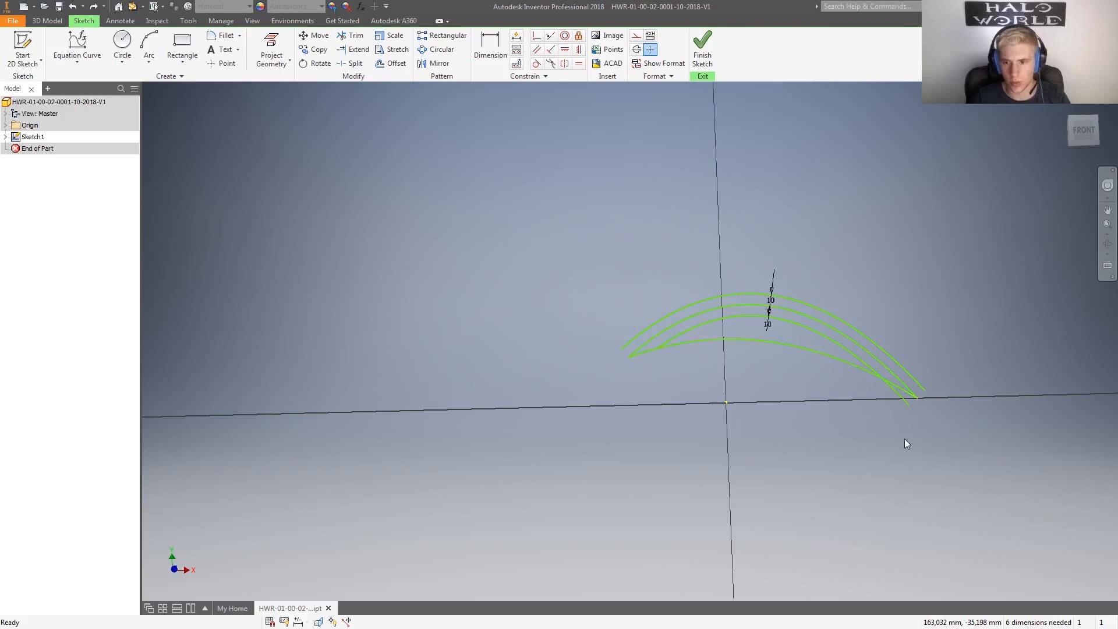
- Trim off the flatter parabola's end segments beyond its intersections with the lower offset curve
{"action": "scroll", "coordinate": [932, 398], "scroll_direction": "up", "scroll_amount": 5}
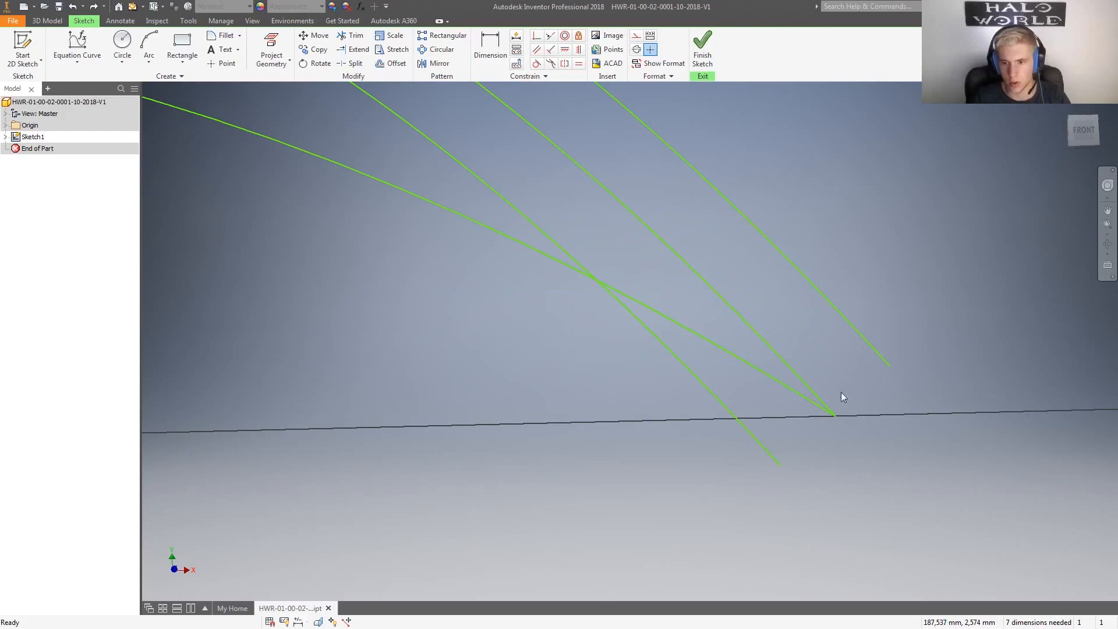
{"action": "left_click", "coordinate": [352, 36]}
{"action": "left_click", "coordinate": [691, 329]}
{"action": "middle_click_drag", "start_coordinate": [387, 335], "coordinate": [683, 373]}
{"action": "left_click", "coordinate": [680, 362]}
- Draw a line along the X axis from the main parabola's right end to the lower offset curve
{"action": "scroll", "coordinate": [803, 421], "scroll_direction": "down", "scroll_amount": 6}
{"action": "middle_click_drag", "start_coordinate": [910, 452], "coordinate": [680, 423]}
{"action": "scroll", "coordinate": [830, 404], "scroll_direction": "up", "scroll_amount": 5}
{"action": "scroll", "coordinate": [659, 386], "scroll_direction": "down", "scroll_amount": 5}
{"action": "middle_click_drag", "start_coordinate": [337, 366], "coordinate": [704, 402]}
{"action": "scroll", "coordinate": [451, 391], "scroll_direction": "up", "scroll_amount": 6}
{"action": "scroll", "coordinate": [631, 387], "scroll_direction": "down", "scroll_amount": 6}
{"action": "middle_click_drag", "start_coordinate": [774, 428], "coordinate": [533, 378]}
{"action": "key", "text": "l"}
{"action": "scroll", "coordinate": [757, 410], "scroll_direction": "up", "scroll_amount": 8}
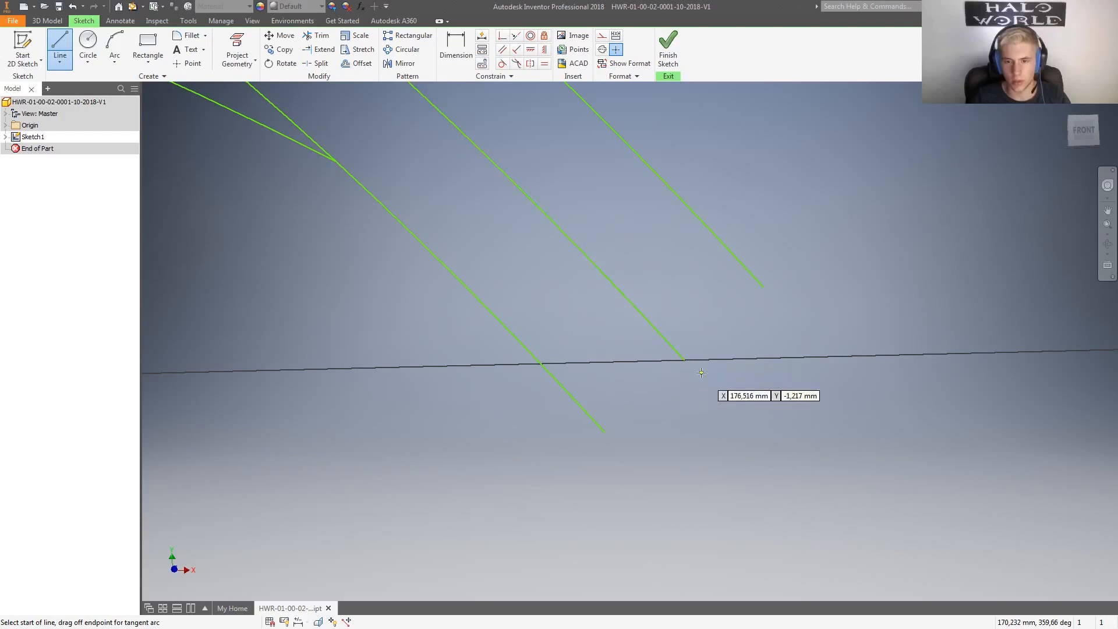
{"action": "left_click", "coordinate": [685, 360]}
{"action": "double_click", "coordinate": [541, 363]}
- Try a second line along the X axis outward from the main parabola's right end, and delete it
{"action": "left_click", "coordinate": [684, 360]}
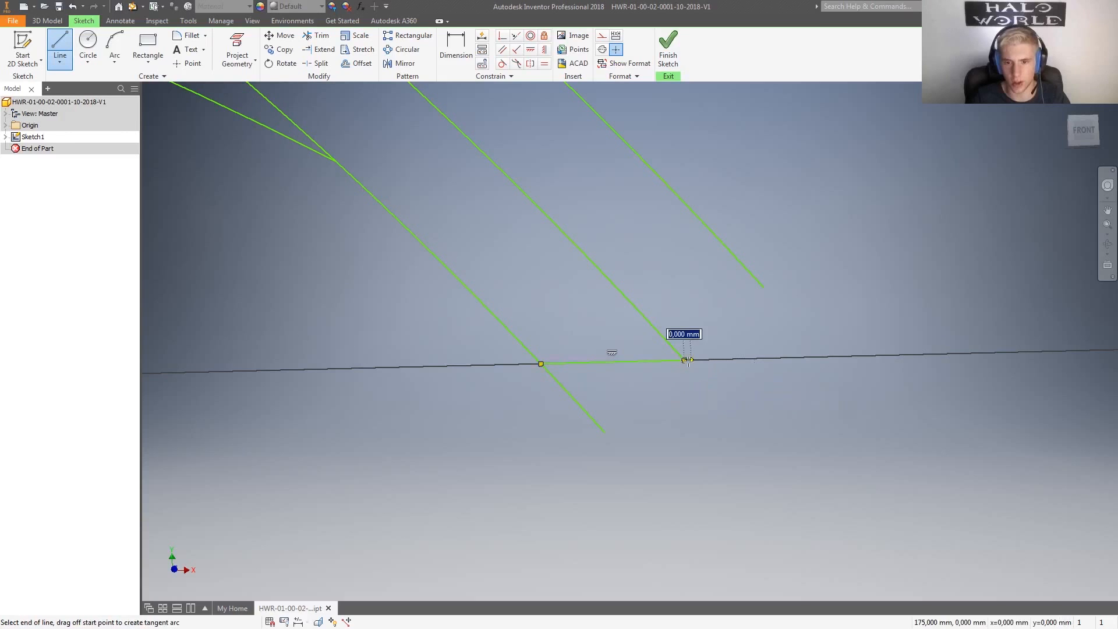
{"action": "left_click", "coordinate": [823, 356]}
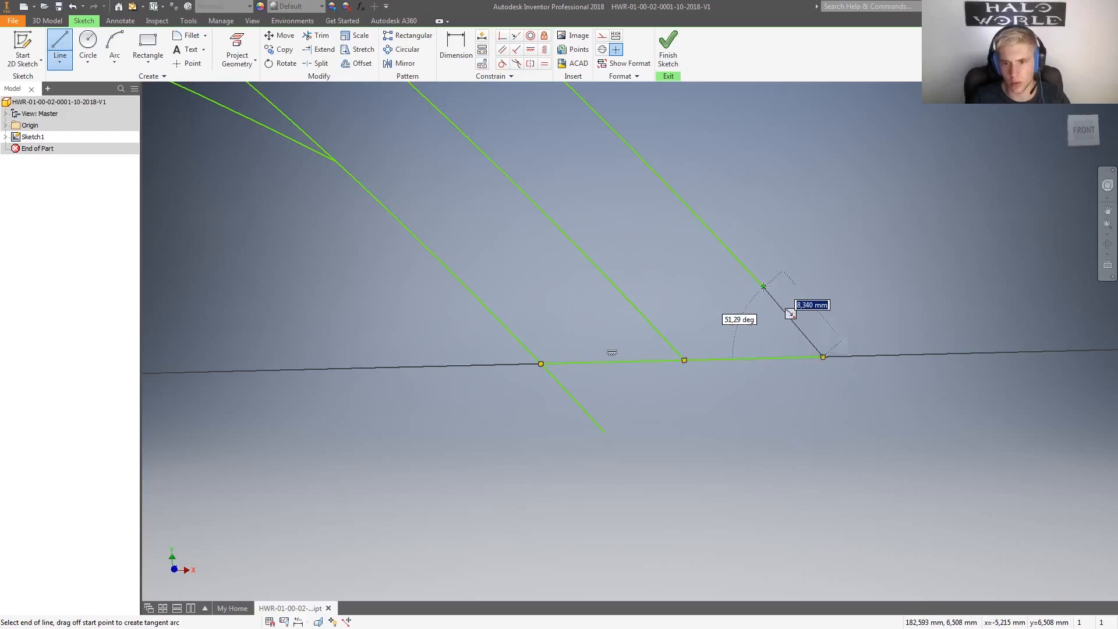
{"action": "key", "text": "Escape"}
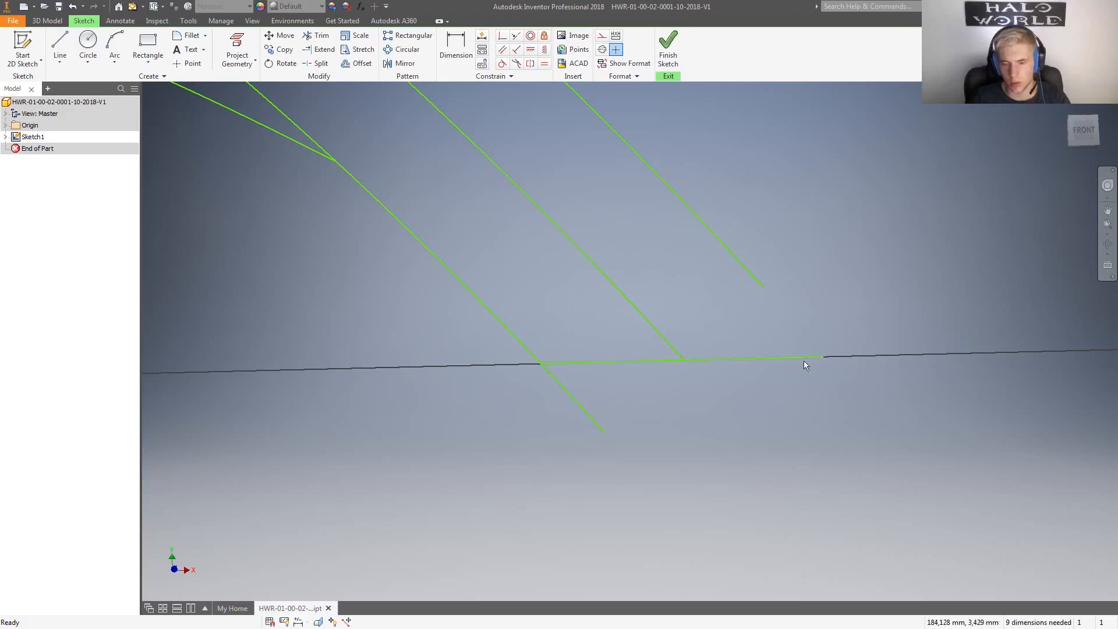
{"action": "left_click", "coordinate": [804, 358]}
{"action": "key", "text": "Delete"}
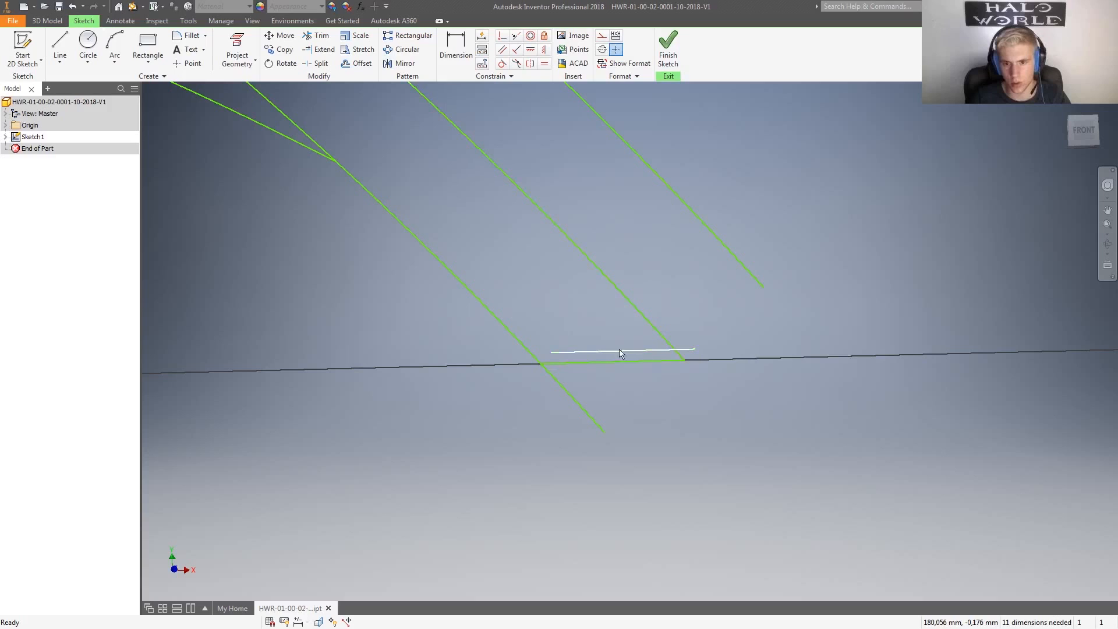
{"action": "left_click_drag", "start_coordinate": [618, 353], "coordinate": [754, 358]}
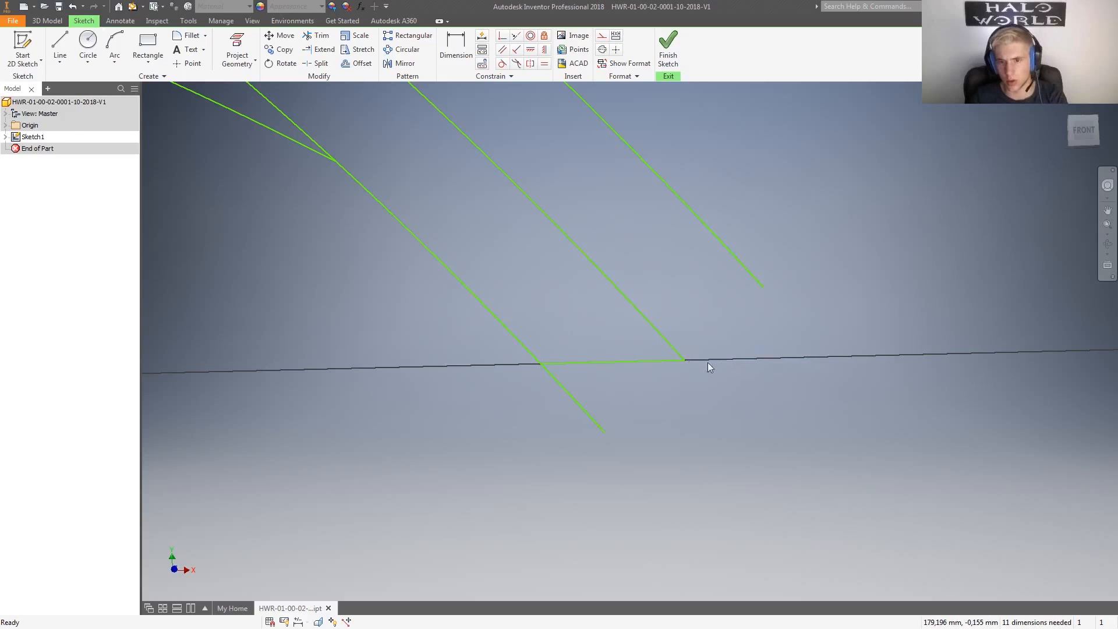
{"action": "key", "text": "d"}
{"action": "left_click", "coordinate": [650, 364]}
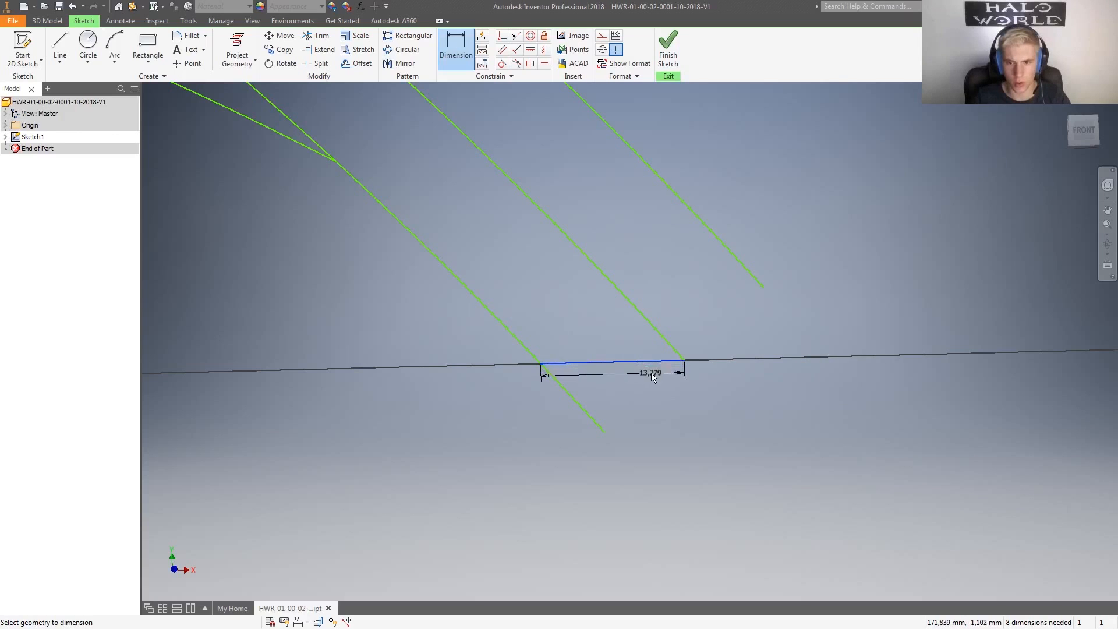
{"action": "key", "text": "Escape"}
- Draw a line from the upper offset curve's right end, continuing its direction down across the X axis
{"action": "key", "text": "l"}
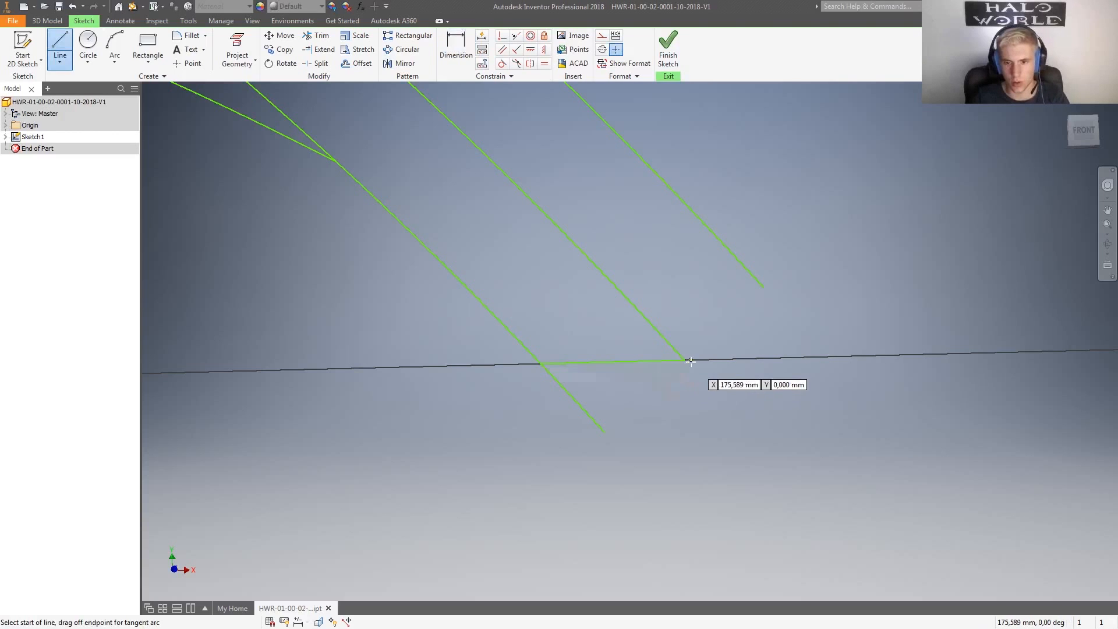
{"action": "left_click", "coordinate": [764, 288]}
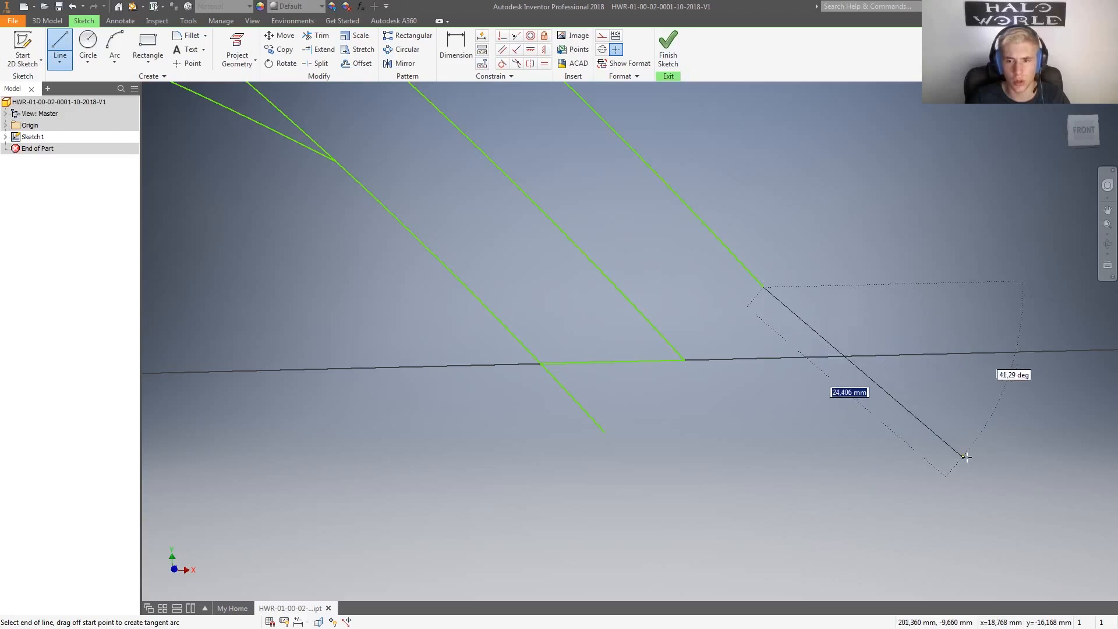
{"action": "left_click", "coordinate": [935, 471]}
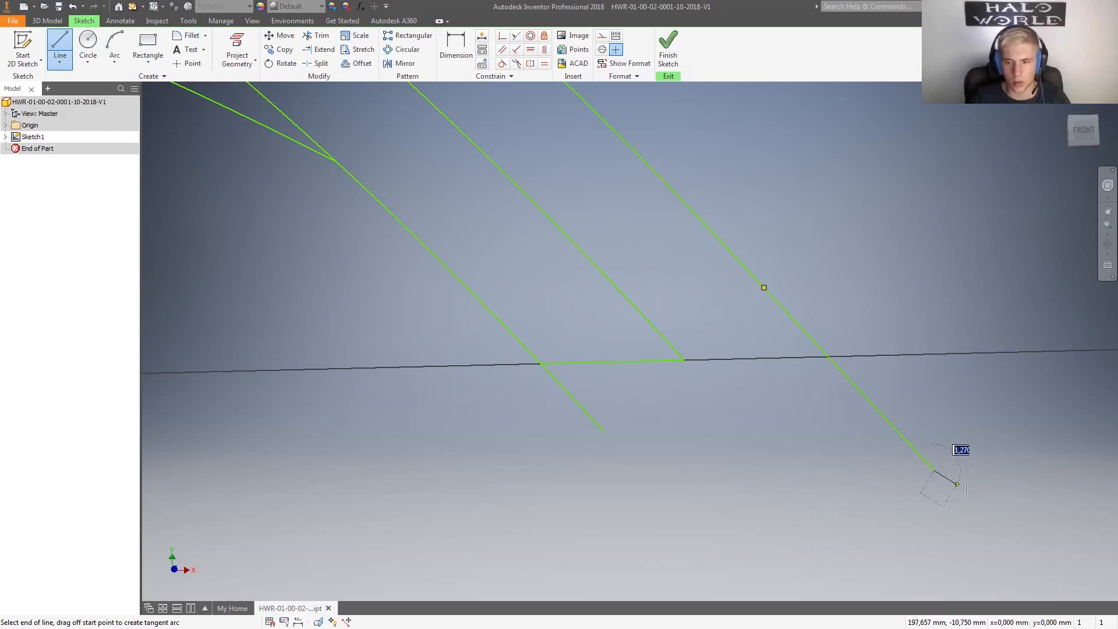
{"action": "key", "text": "Escape"}
{"action": "key", "text": "Escape"}
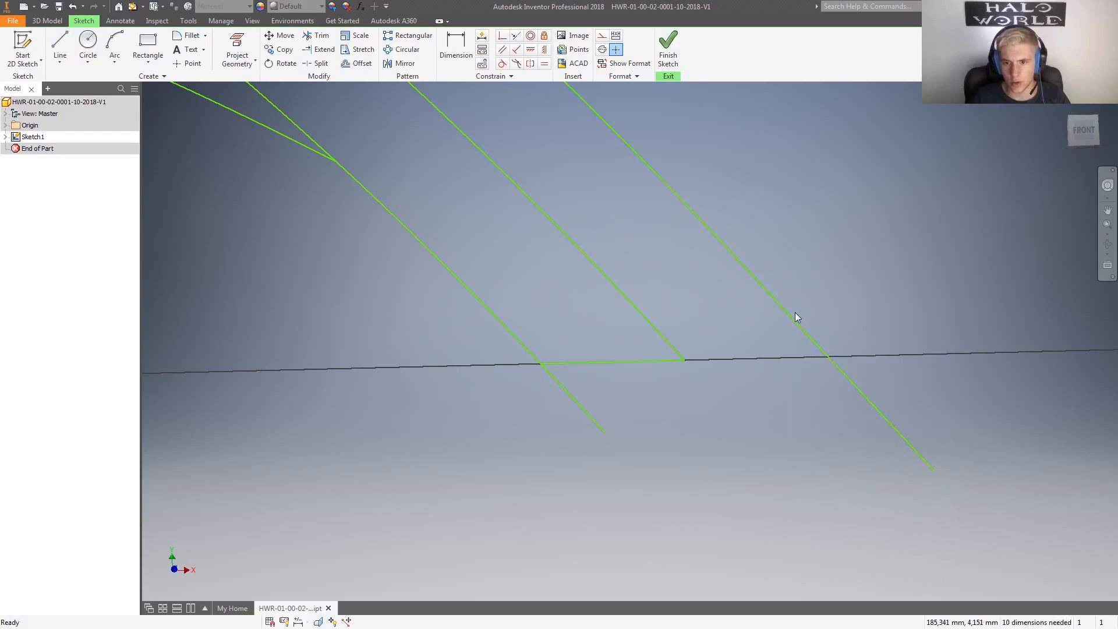
- Try to make the added line collinear with the upper offset curve, and delete the line
{"action": "left_click", "coordinate": [516, 39]}
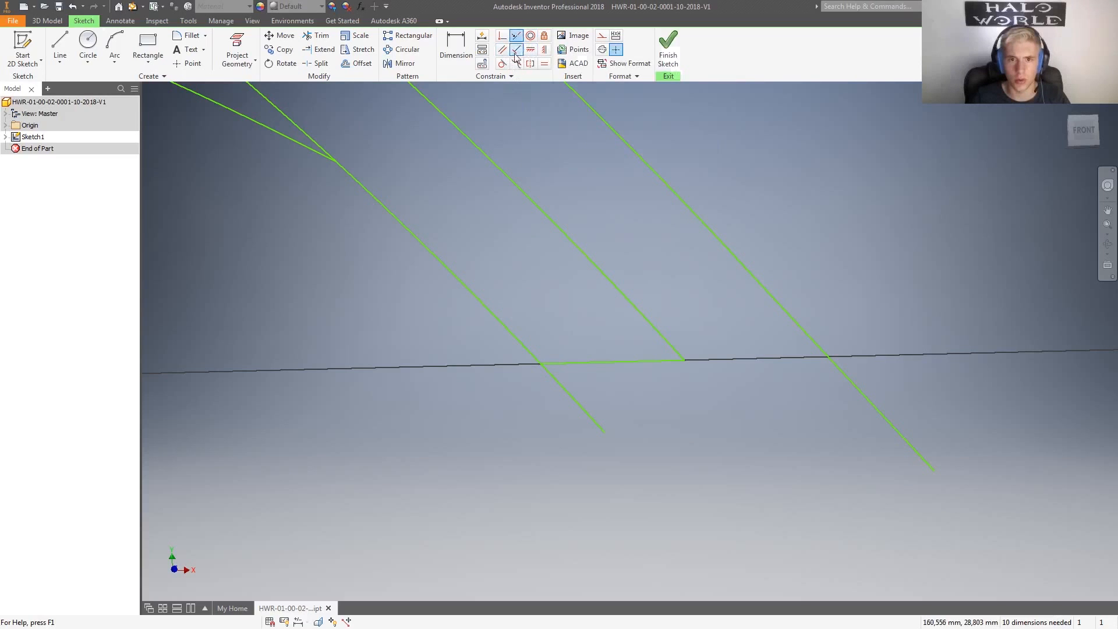
{"action": "left_click", "coordinate": [798, 325]}
{"action": "left_click", "coordinate": [740, 261]}
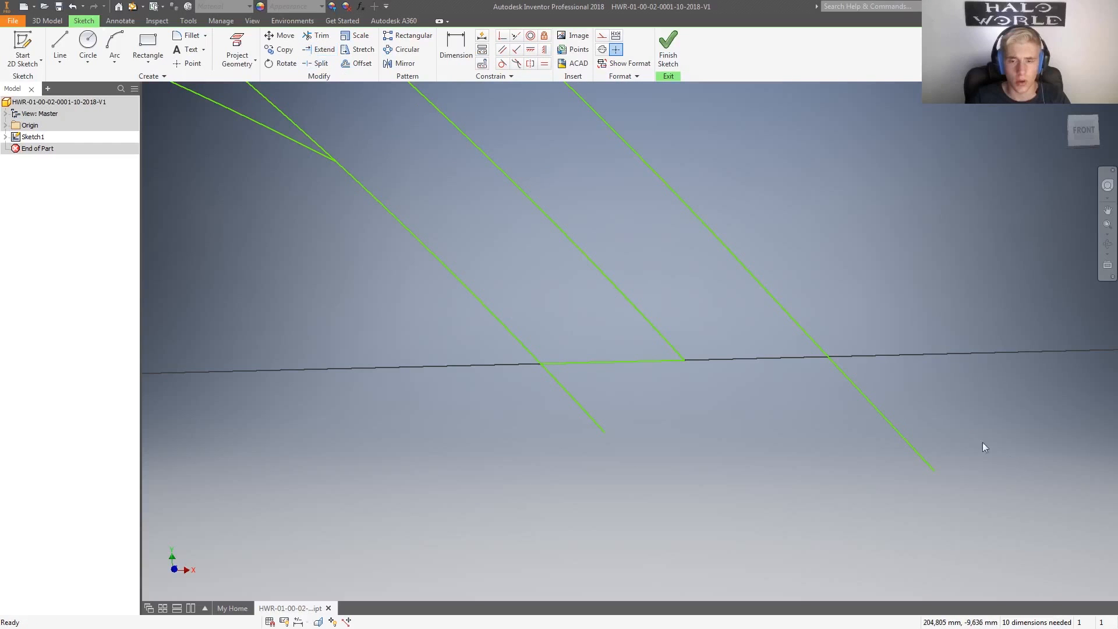
{"action": "left_click", "coordinate": [856, 389]}
{"action": "key", "text": "Delete"}
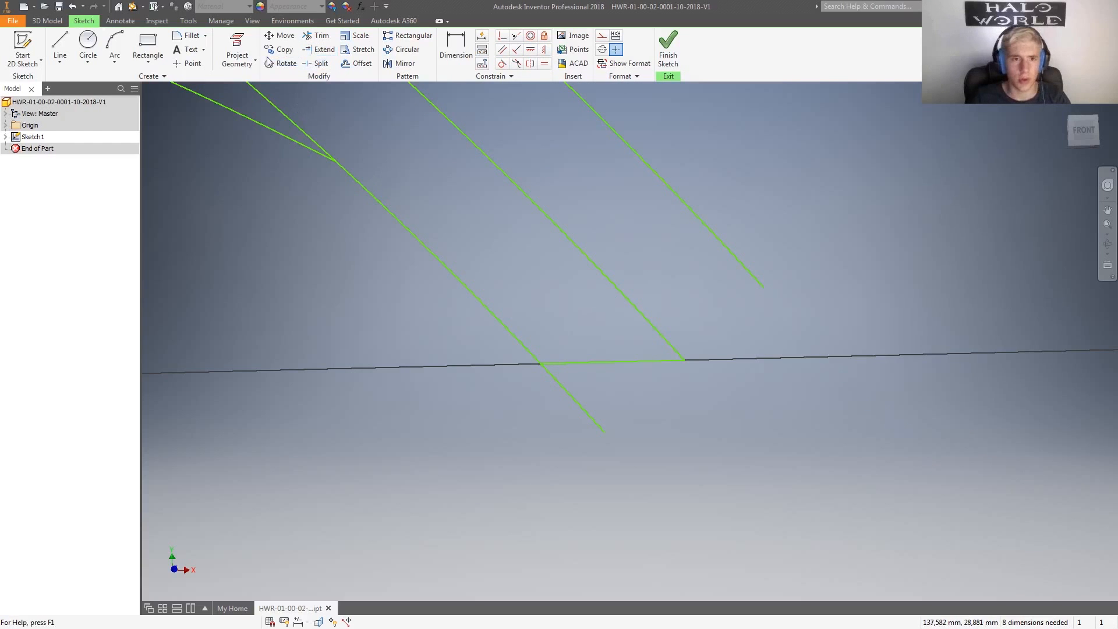
- Draw a line about 19 mm long along the X axis, outward from the main parabola's right end
{"action": "left_click", "coordinate": [319, 49]}
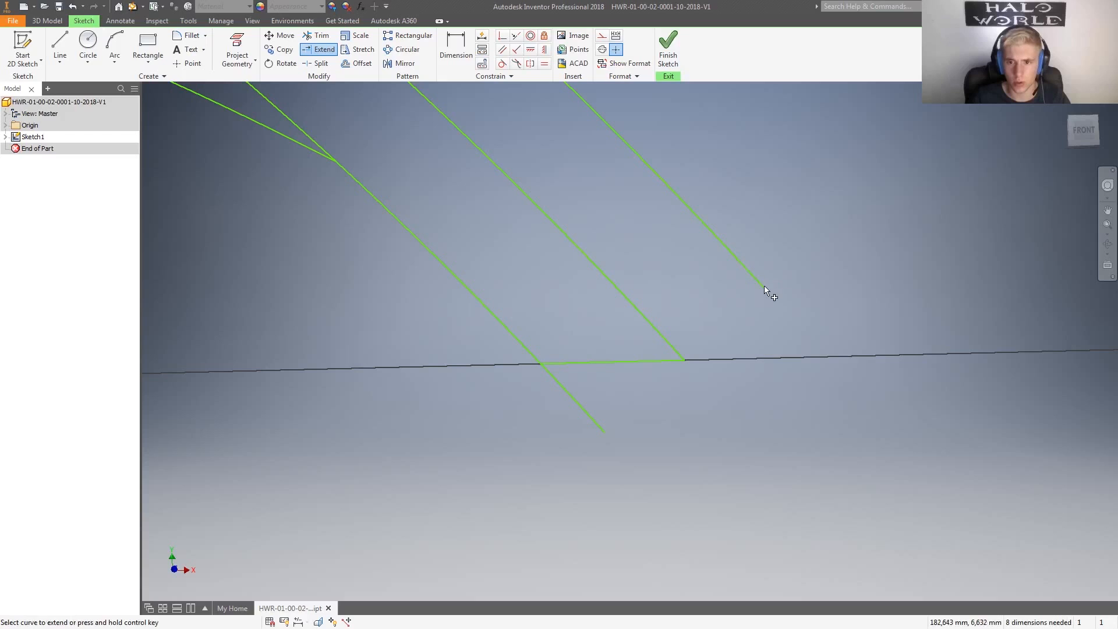
{"action": "key", "text": "Escape"}
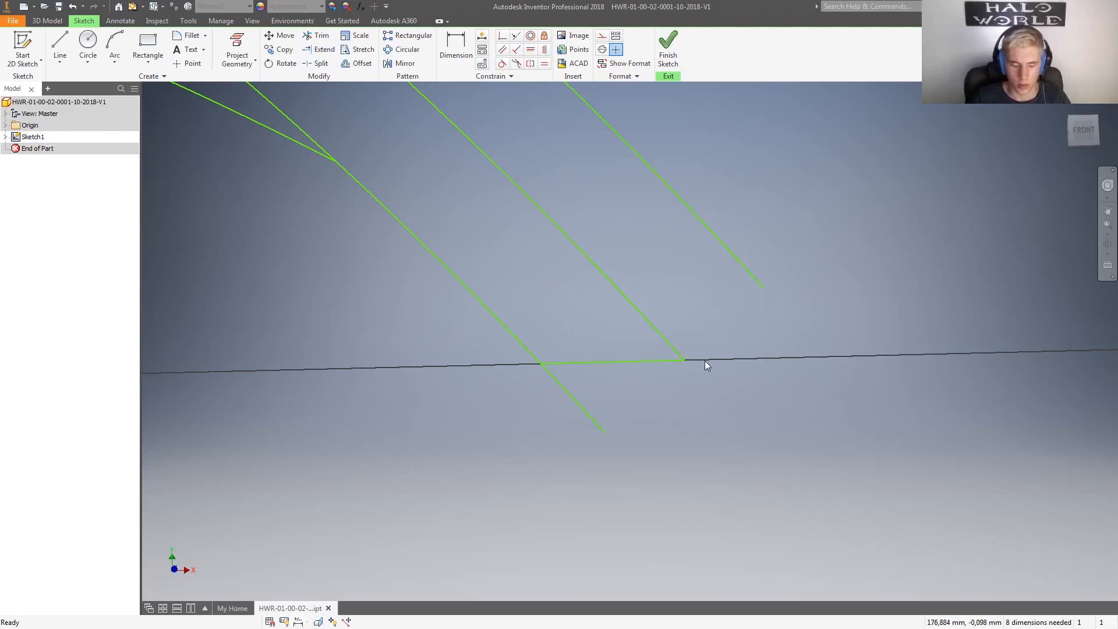
{"action": "key", "text": "l"}
{"action": "left_click", "coordinate": [685, 360]}
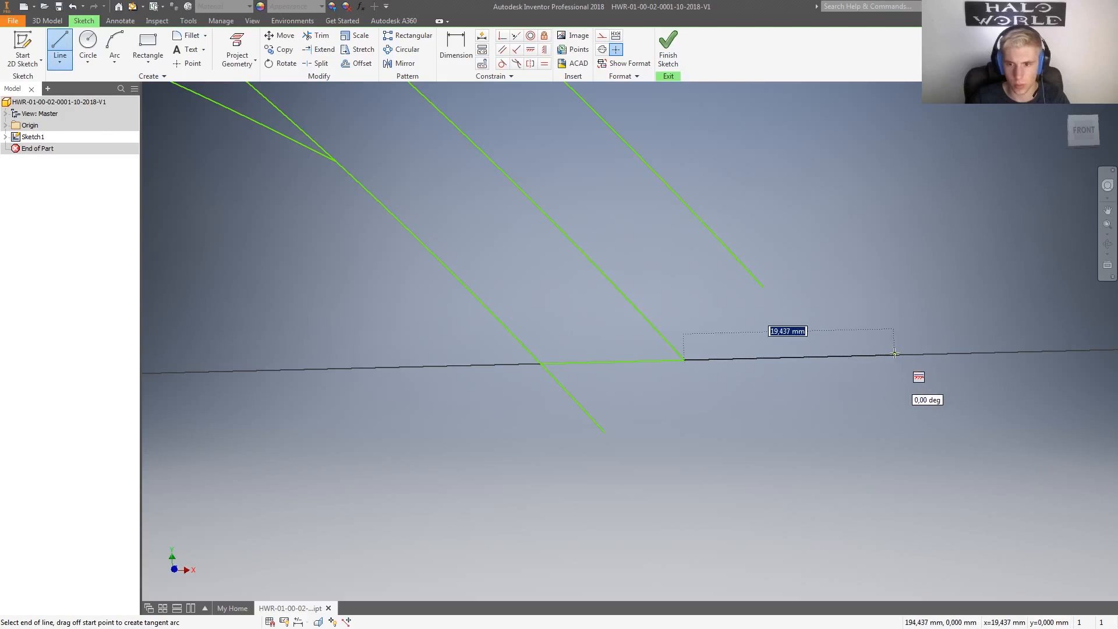
{"action": "left_click", "coordinate": [895, 353]}
{"action": "double_click", "coordinate": [895, 354]}
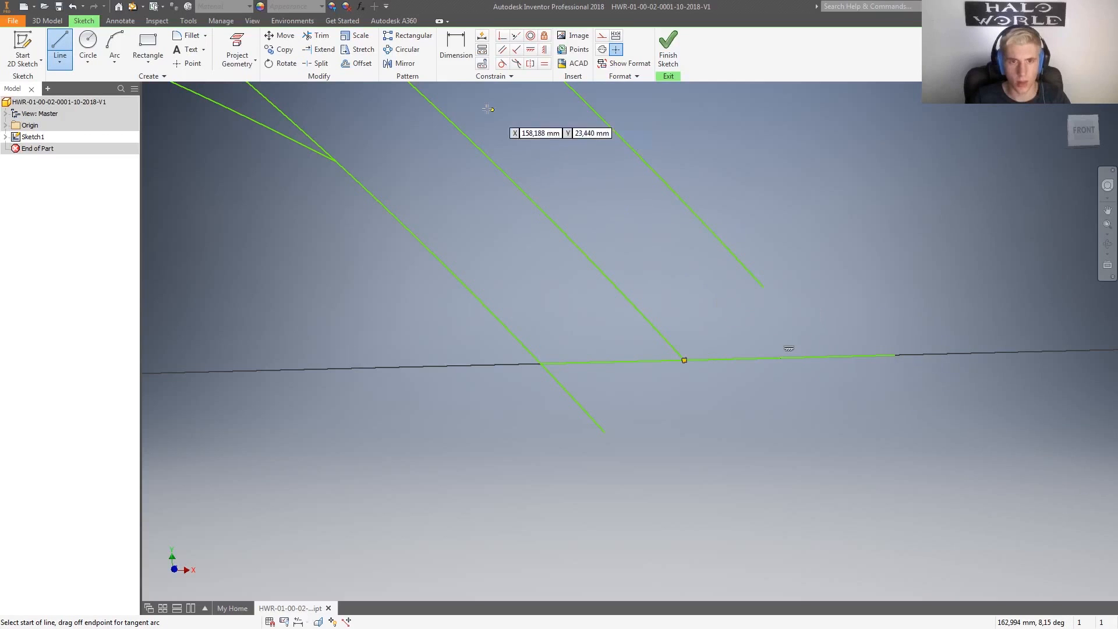
- Try to bridge the gap between the upper offset curve and the X axis with Extend and a tangent arc
{"action": "left_click", "coordinate": [314, 52]}
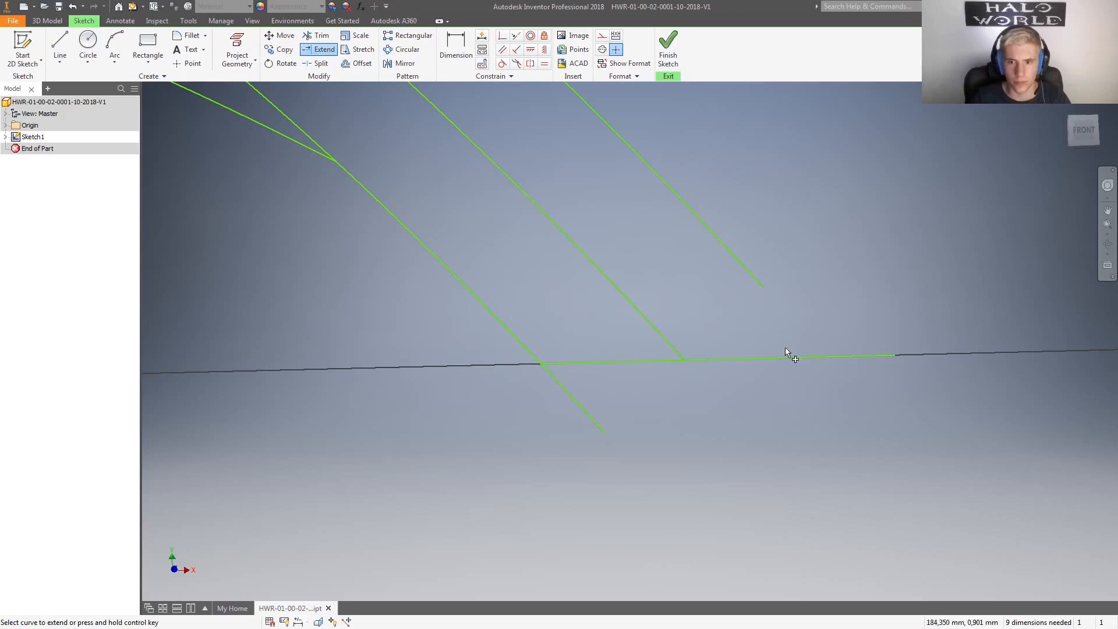
{"action": "left_click", "coordinate": [630, 362]}
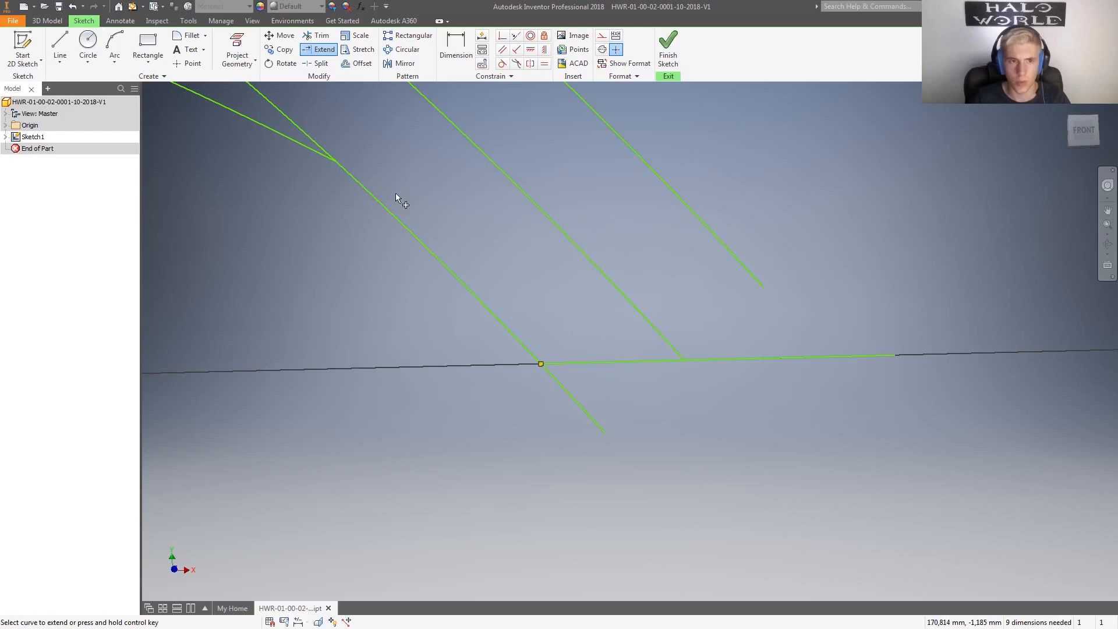
{"action": "key", "text": "Escape"}
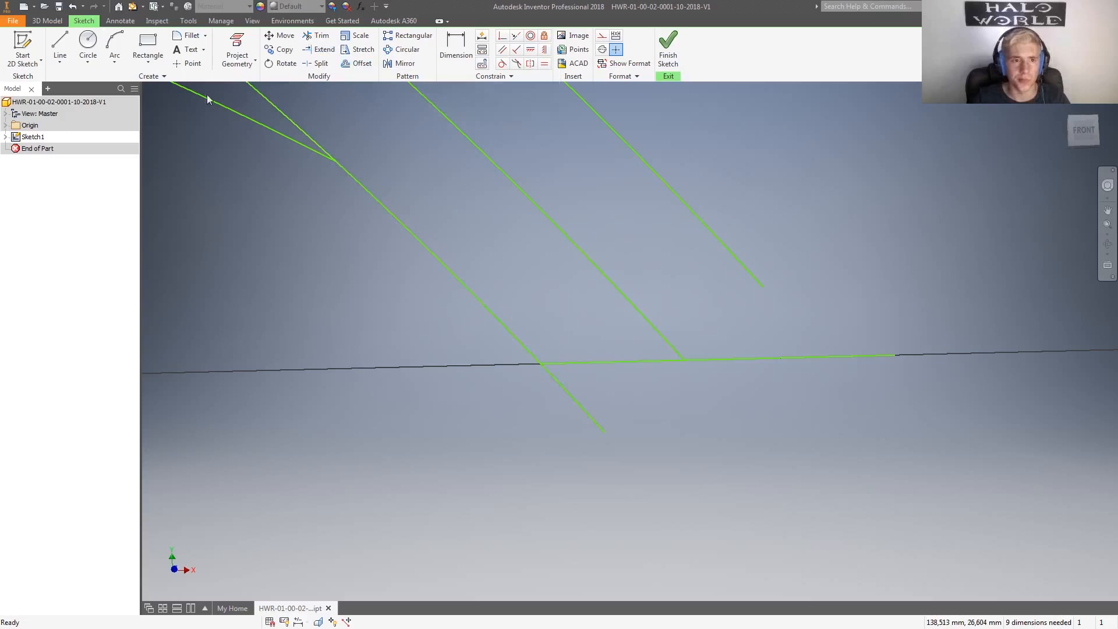
{"action": "left_click", "coordinate": [113, 62]}
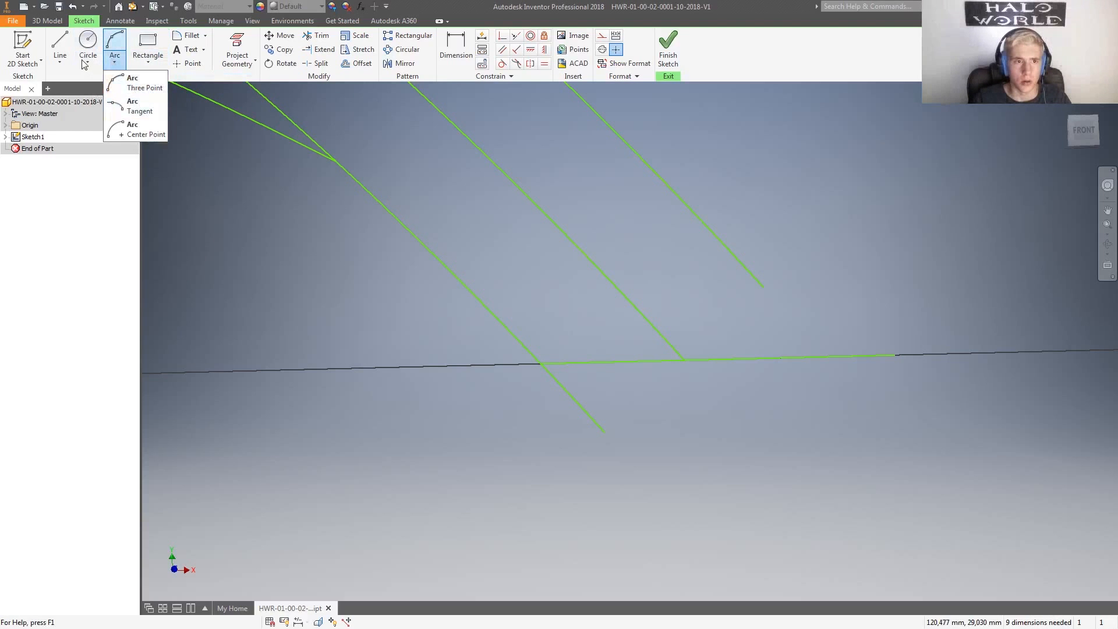
{"action": "left_click", "coordinate": [61, 63]}
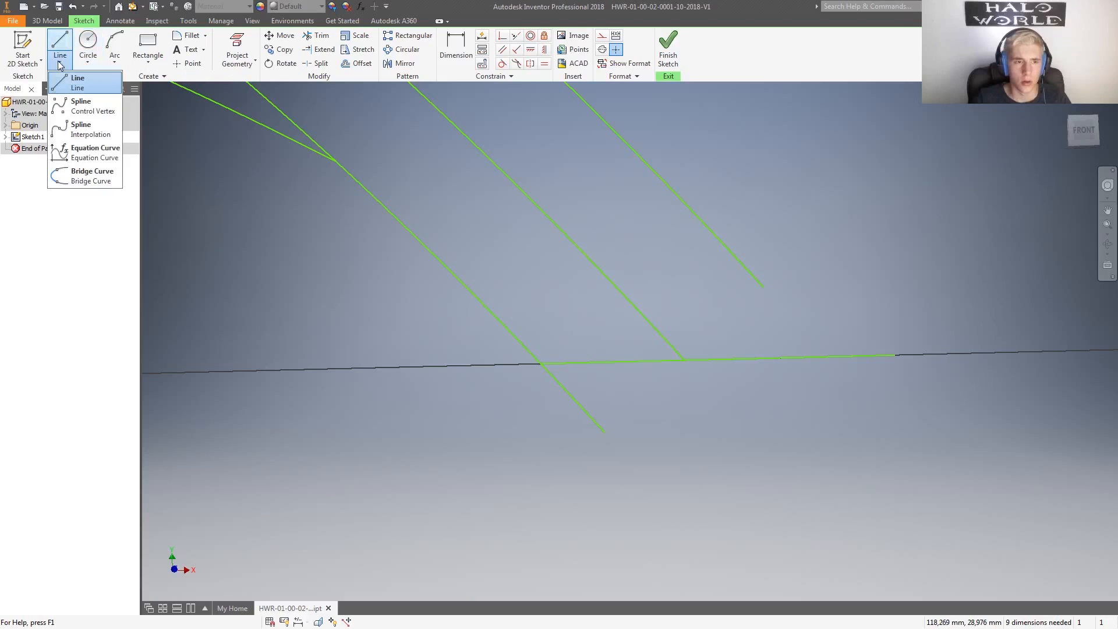
{"action": "left_click", "coordinate": [114, 62]}
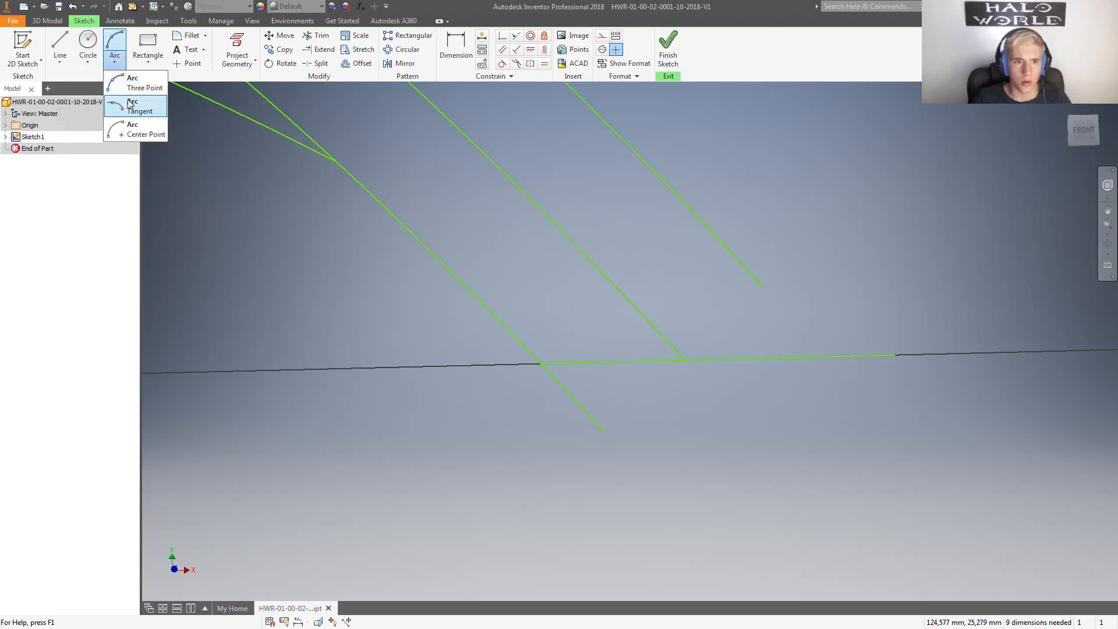
{"action": "left_click", "coordinate": [134, 84]}
{"action": "left_click", "coordinate": [763, 287]}
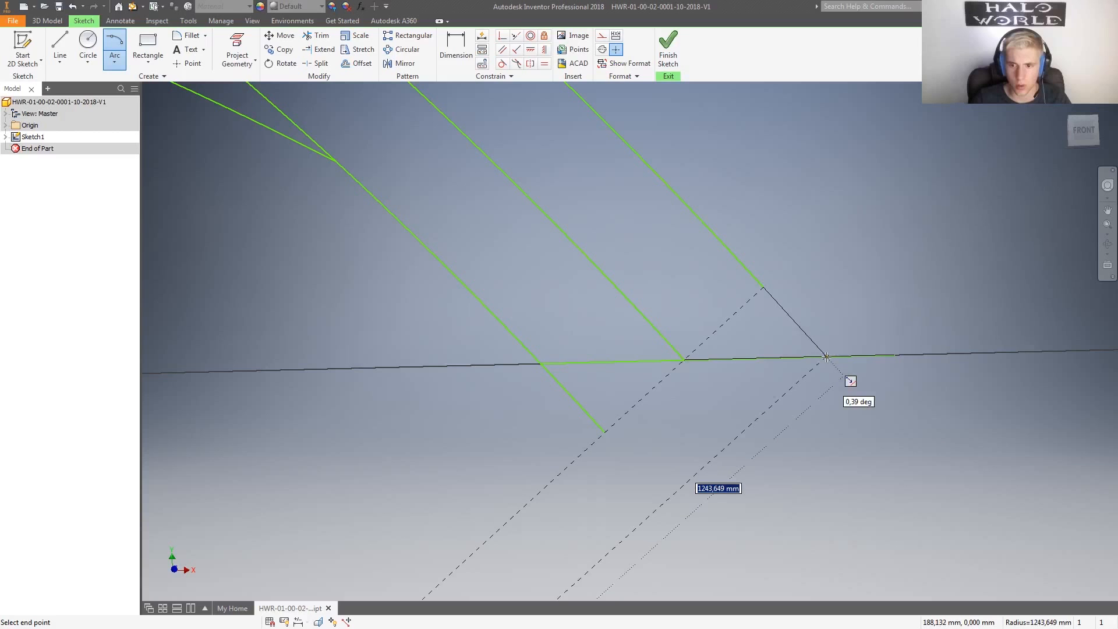
{"action": "left_click", "coordinate": [827, 356]}
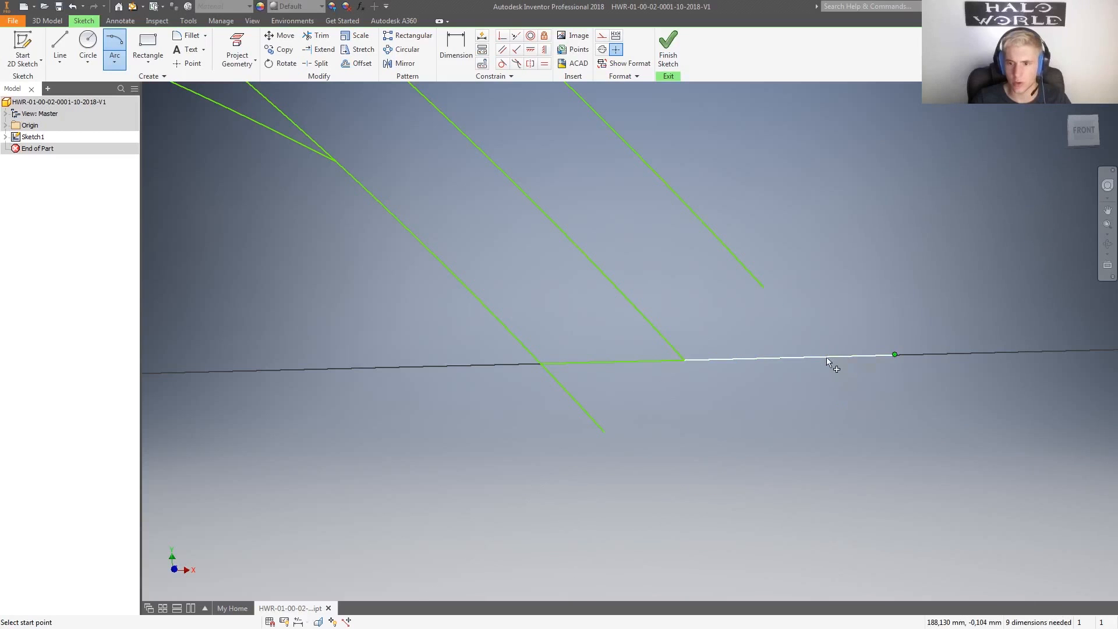
- Draw a center-point arc around the main parabola's right end, from the upper offset curve's end down to the X axis
{"action": "left_click", "coordinate": [114, 62]}
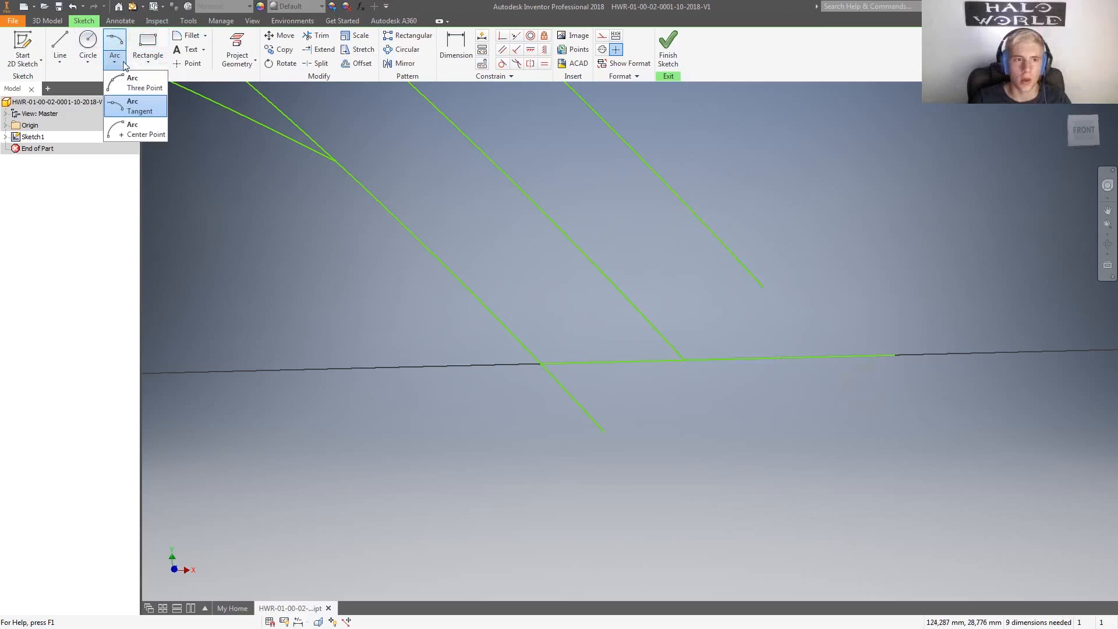
{"action": "left_click", "coordinate": [130, 133]}
{"action": "left_click", "coordinate": [683, 360]}
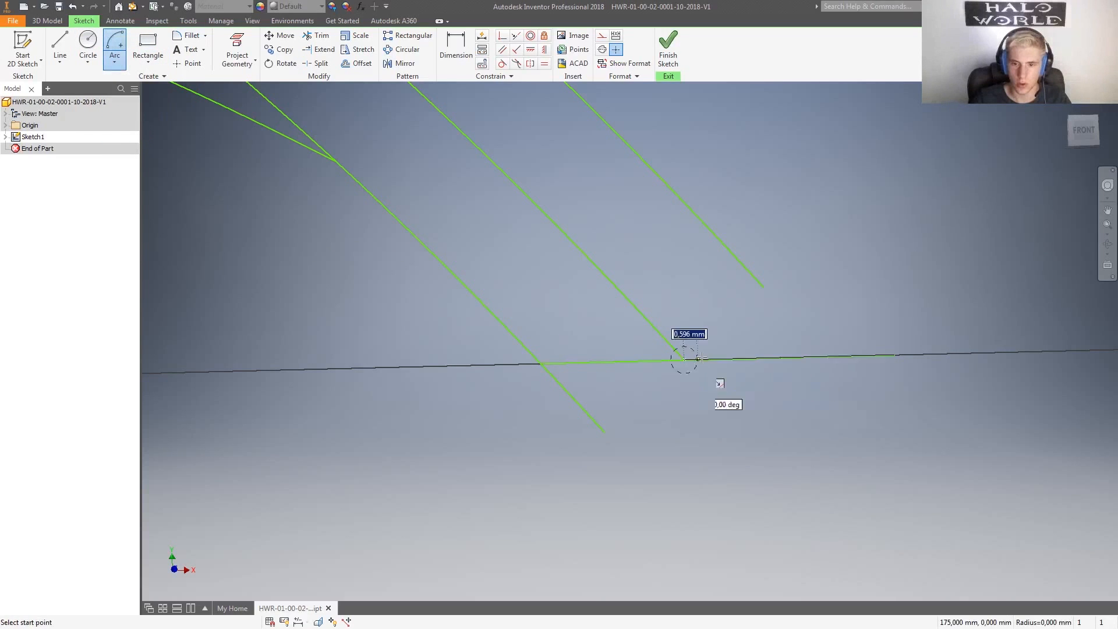
{"action": "left_click", "coordinate": [761, 284]}
{"action": "left_click", "coordinate": [792, 358]}
{"action": "key", "text": "Escape"}
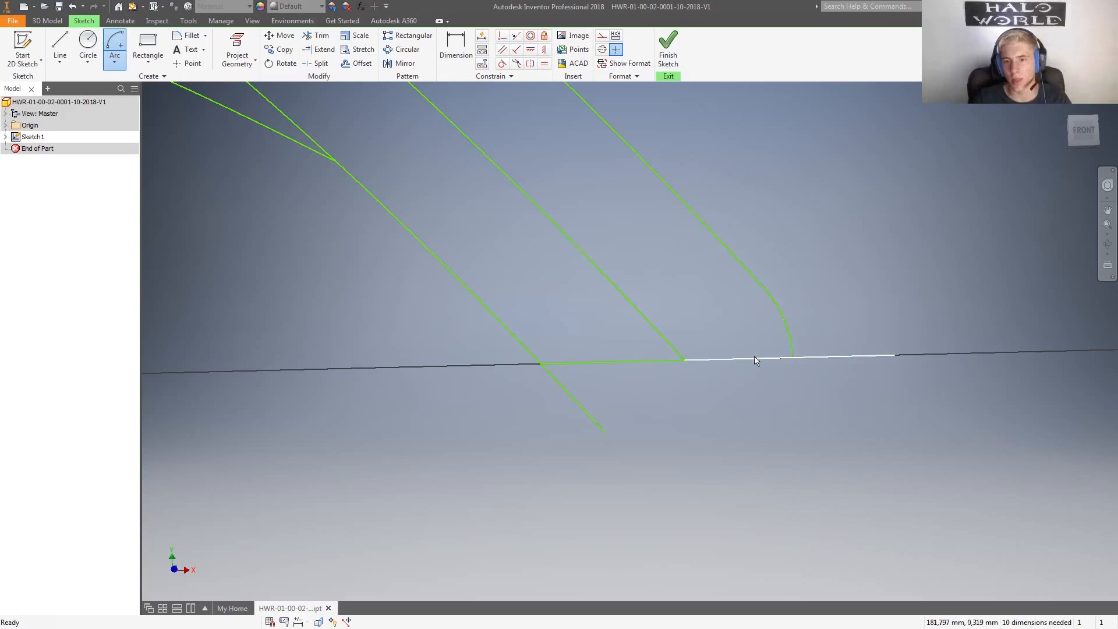
{"action": "key", "text": "Escape"}
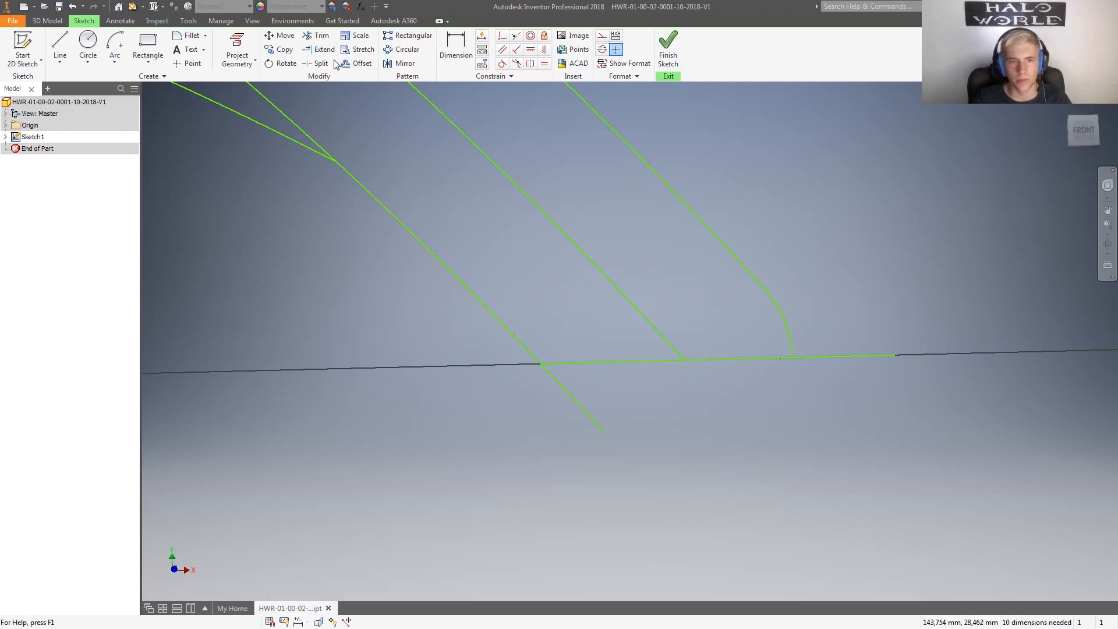
- Trim the axis line beyond the arc, and delete the axis line between the main parabola and the lower offset curve
{"action": "left_click", "coordinate": [318, 39]}
{"action": "left_click", "coordinate": [814, 359]}
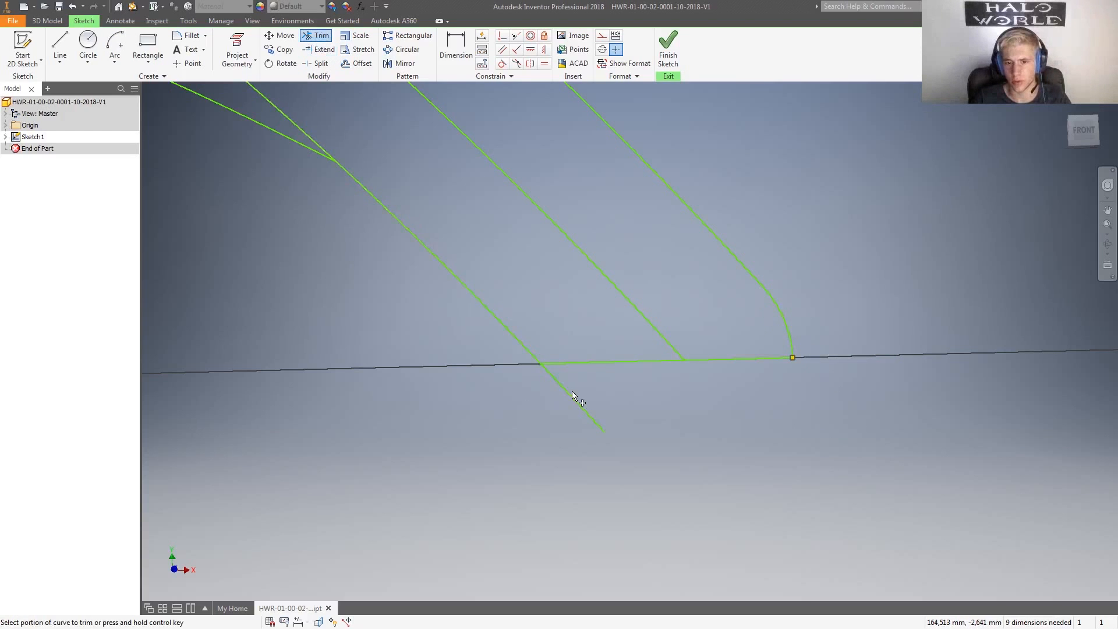
{"action": "key", "text": "Escape"}
{"action": "left_click", "coordinate": [574, 363]}
{"action": "key", "text": "Delete"}
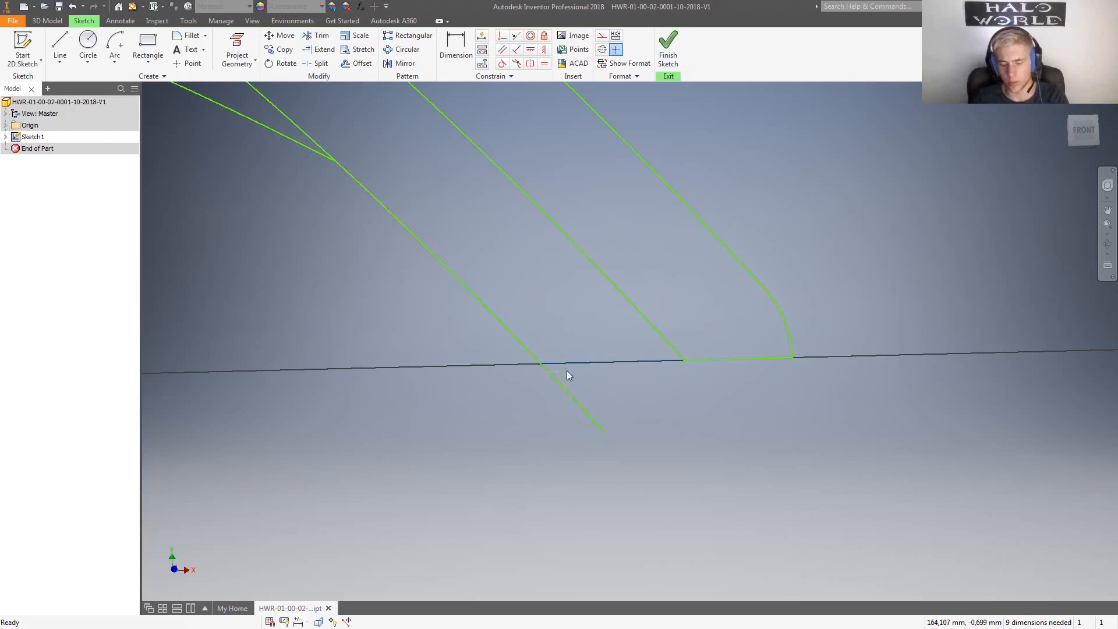
- Draw a line along the X axis from the main parabola's right end inward past the lower offset curve
{"action": "key", "text": "l"}
{"action": "left_click", "coordinate": [685, 360]}
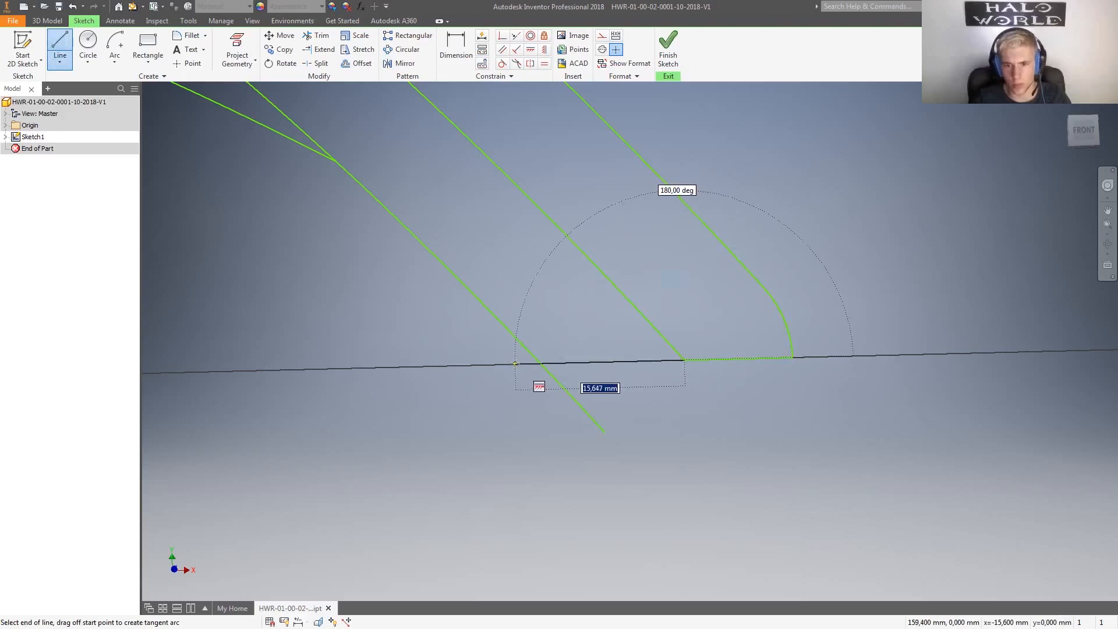
{"action": "key", "text": "Escape"}
{"action": "key", "text": "Escape"}
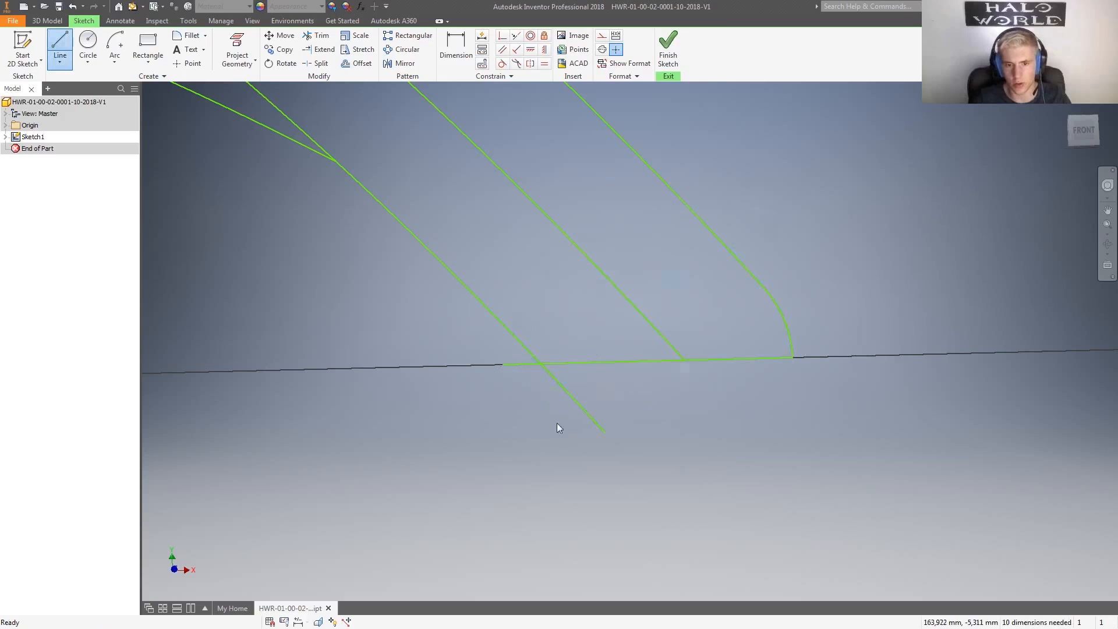
- Try to trim the new axis line's overhang past the lower offset curve, and undo it
{"action": "left_click", "coordinate": [317, 36]}
{"action": "left_click", "coordinate": [520, 365]}
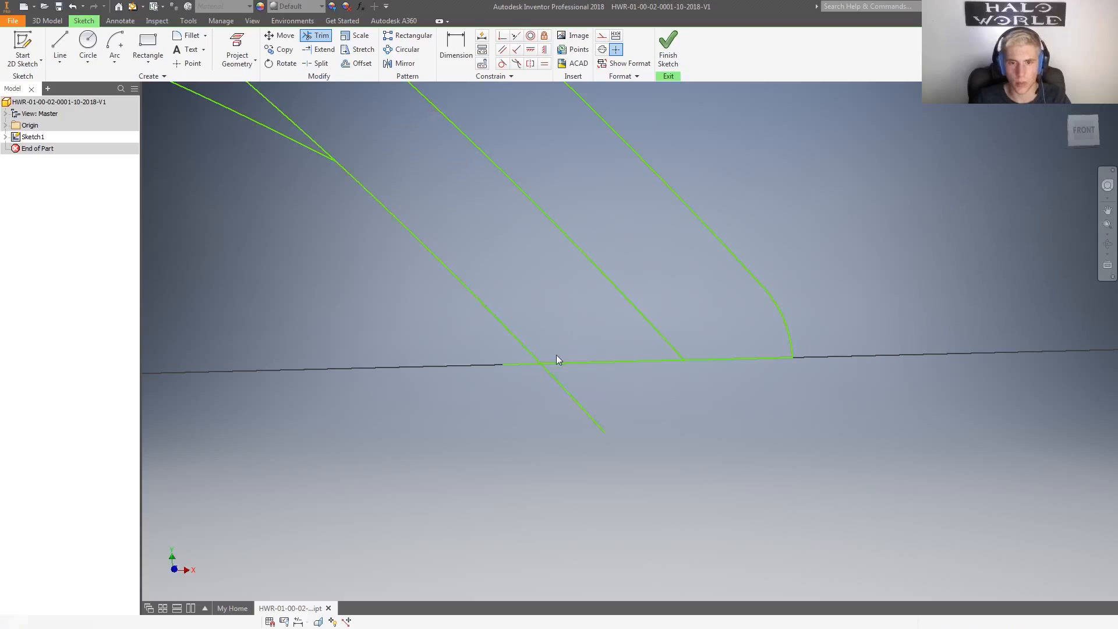
{"action": "key", "text": "ctrl+z"}
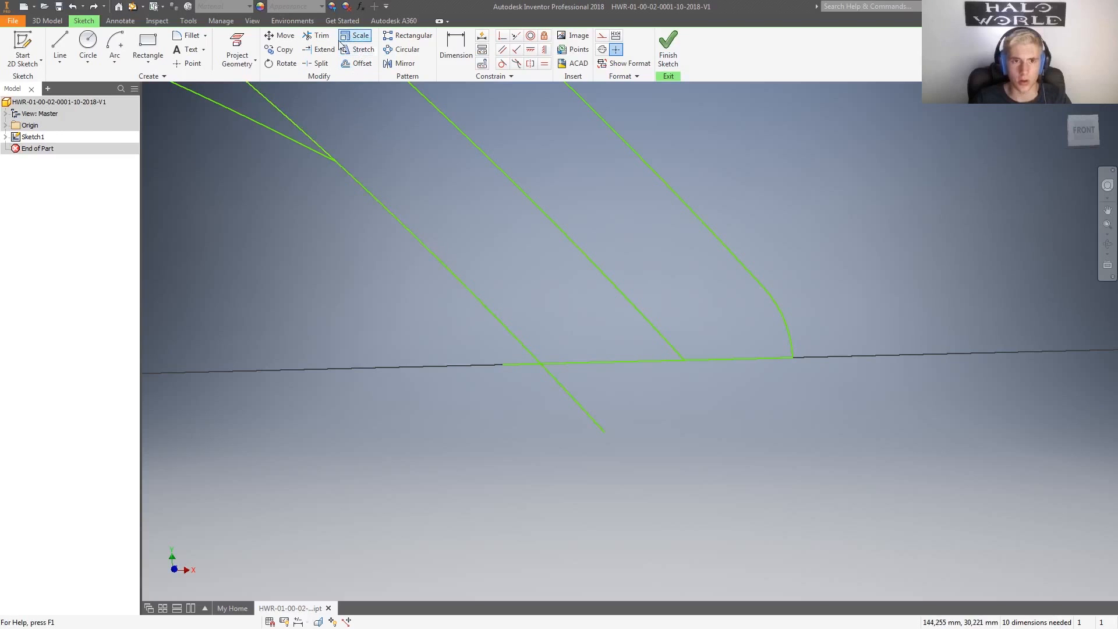
- Trim the lower offset curve below the X axis and the axis line's overhang inside the curve
{"action": "left_click", "coordinate": [317, 36]}
{"action": "left_click", "coordinate": [565, 395]}
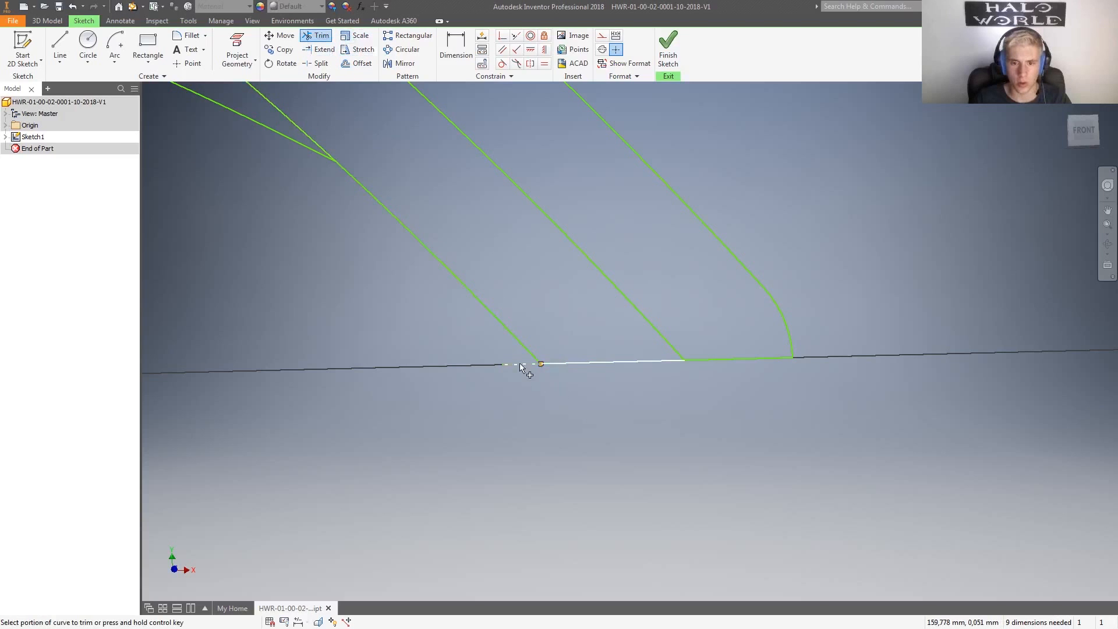
{"action": "scroll", "coordinate": [649, 373], "scroll_direction": "down", "scroll_amount": 8}
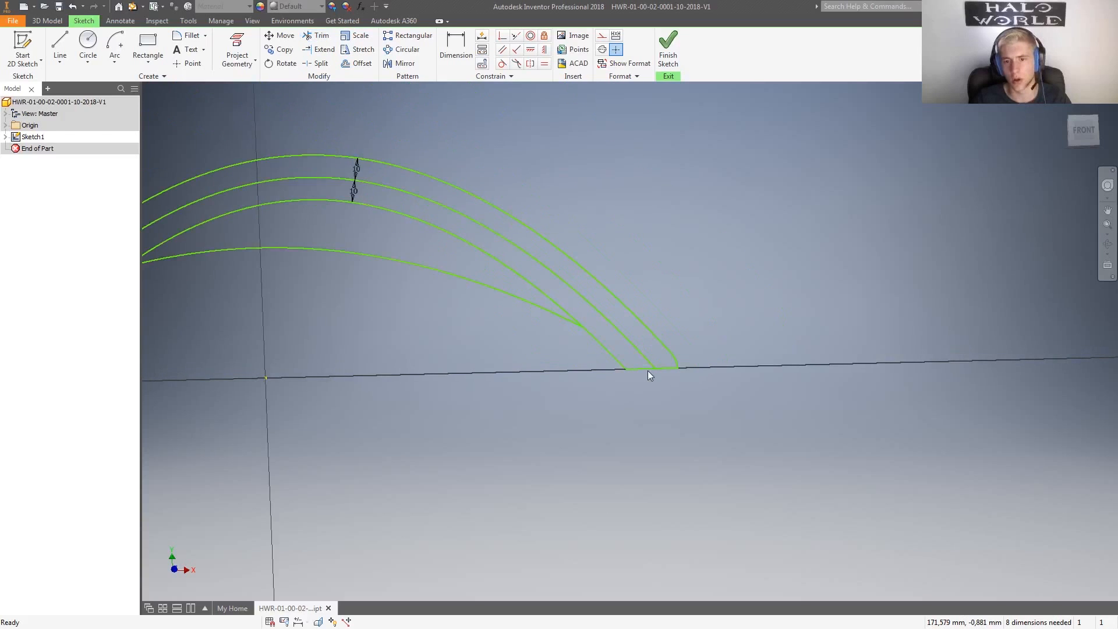
{"action": "key", "text": "Escape"}
- Try a circle centered on the main parabola's left end through the junction of the two lower curves, and remove it
{"action": "scroll", "coordinate": [481, 349], "scroll_direction": "up", "scroll_amount": 5}
{"action": "scroll", "coordinate": [737, 407], "scroll_direction": "down", "scroll_amount": 5}
{"action": "scroll", "coordinate": [757, 411], "scroll_direction": "up", "scroll_amount": 6}
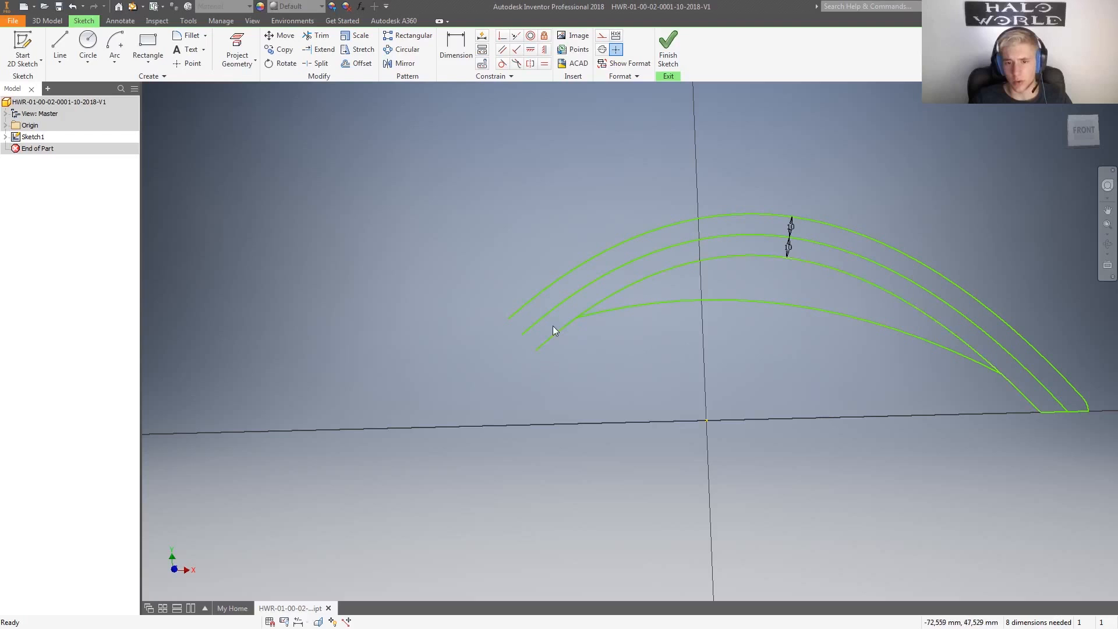
{"action": "scroll", "coordinate": [567, 320], "scroll_direction": "down", "scroll_amount": 6}
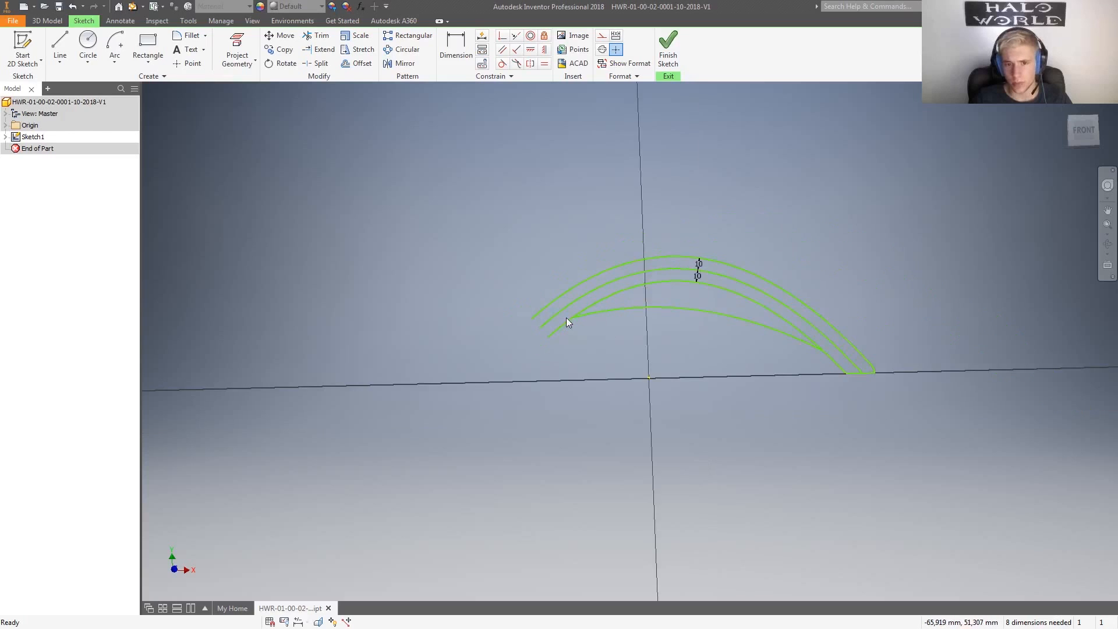
{"action": "scroll", "coordinate": [567, 319], "scroll_direction": "up", "scroll_amount": 8}
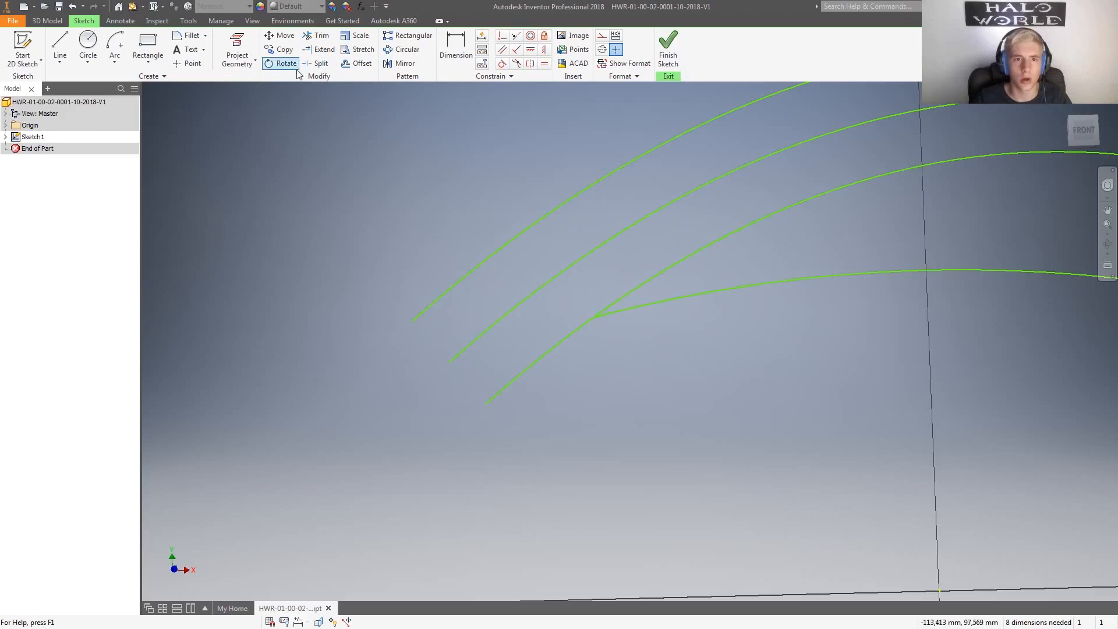
{"action": "left_click", "coordinate": [88, 45]}
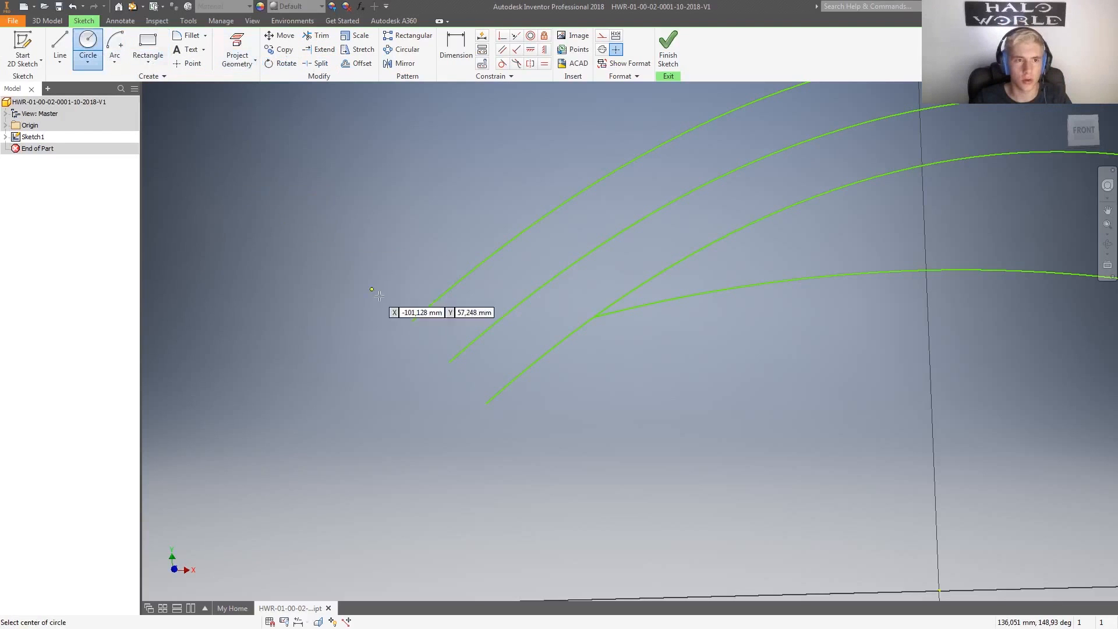
{"action": "left_click", "coordinate": [449, 361]}
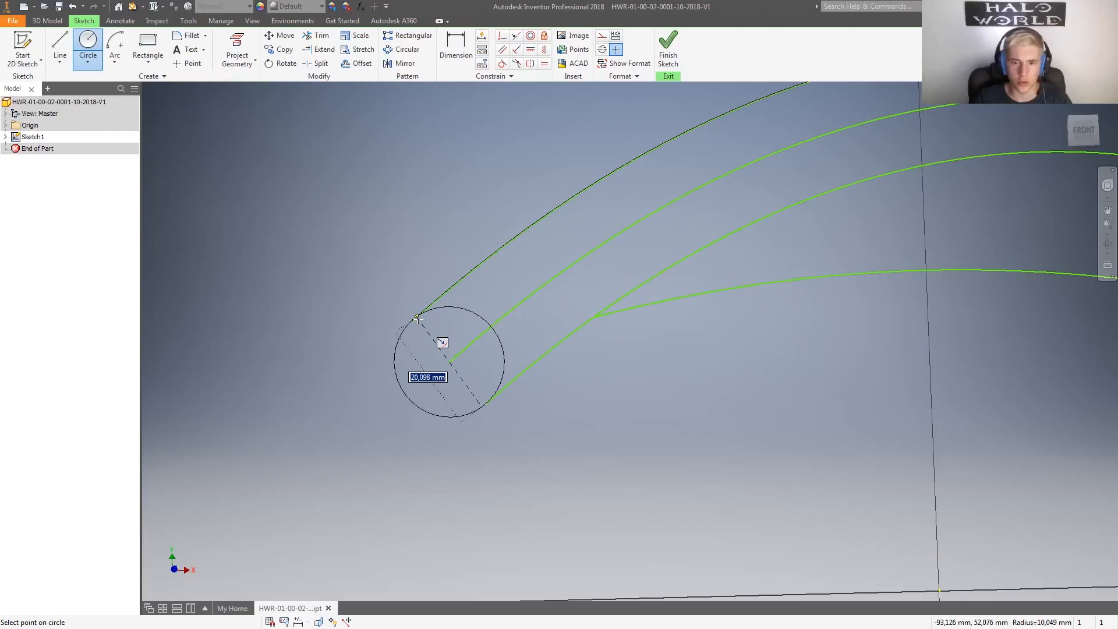
{"action": "left_click", "coordinate": [594, 316]}
{"action": "scroll", "coordinate": [604, 412], "scroll_direction": "down", "scroll_amount": 10}
{"action": "scroll", "coordinate": [604, 412], "scroll_direction": "up", "scroll_amount": 10}
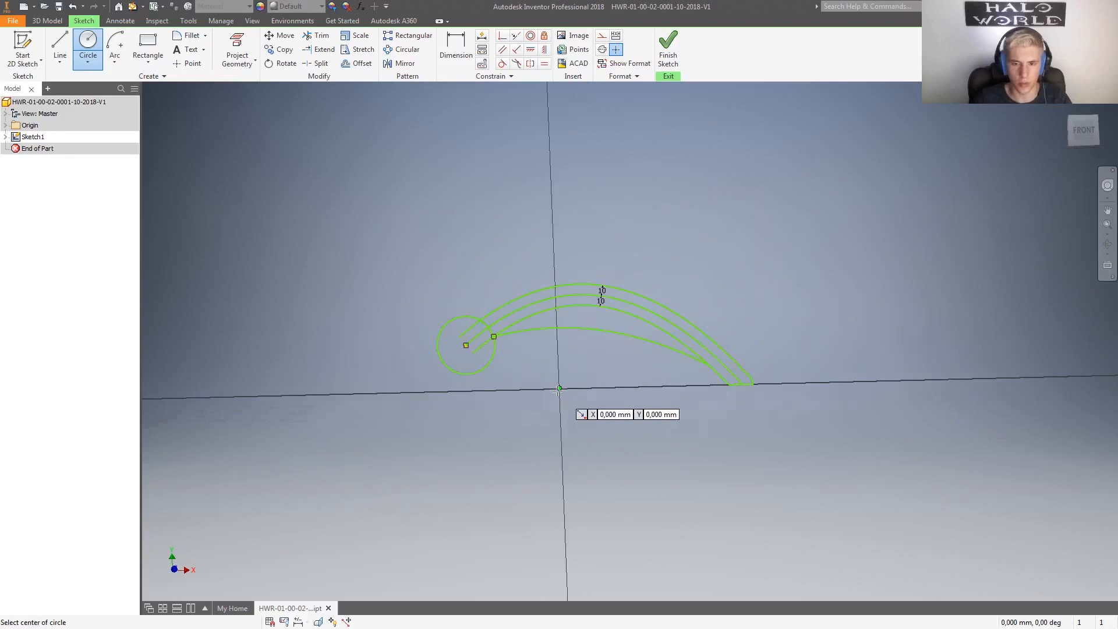
{"action": "key", "text": "Escape"}
{"action": "scroll", "coordinate": [464, 357], "scroll_direction": "down", "scroll_amount": 2}
{"action": "scroll", "coordinate": [469, 357], "scroll_direction": "up", "scroll_amount": 8}
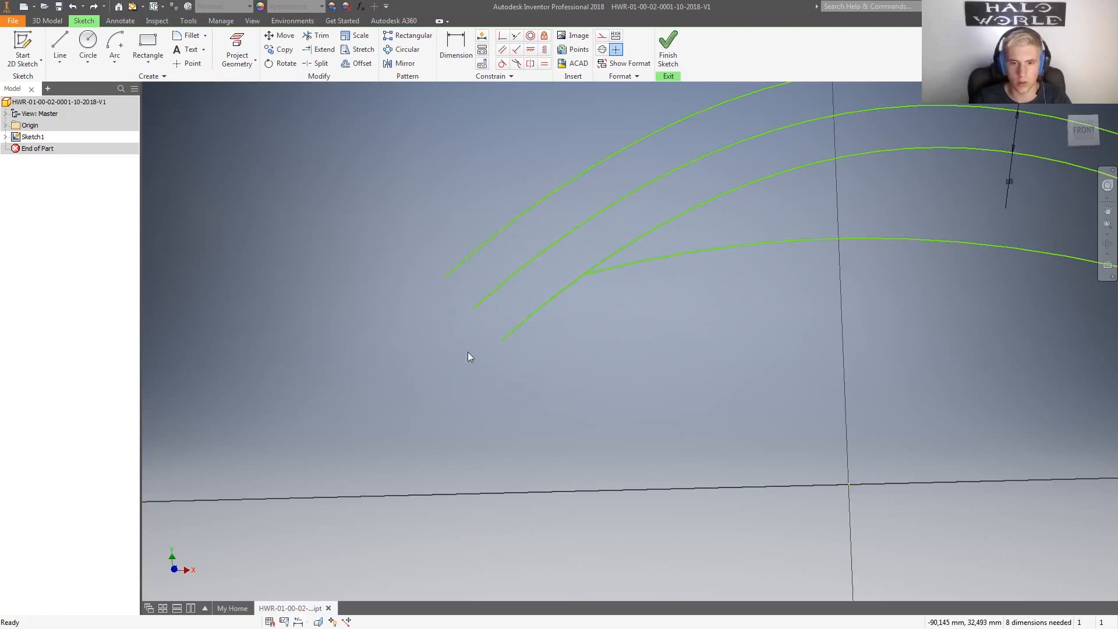
- Draw a 40 mm diameter circle centered on the main parabola's left end
{"action": "key", "text": "d"}
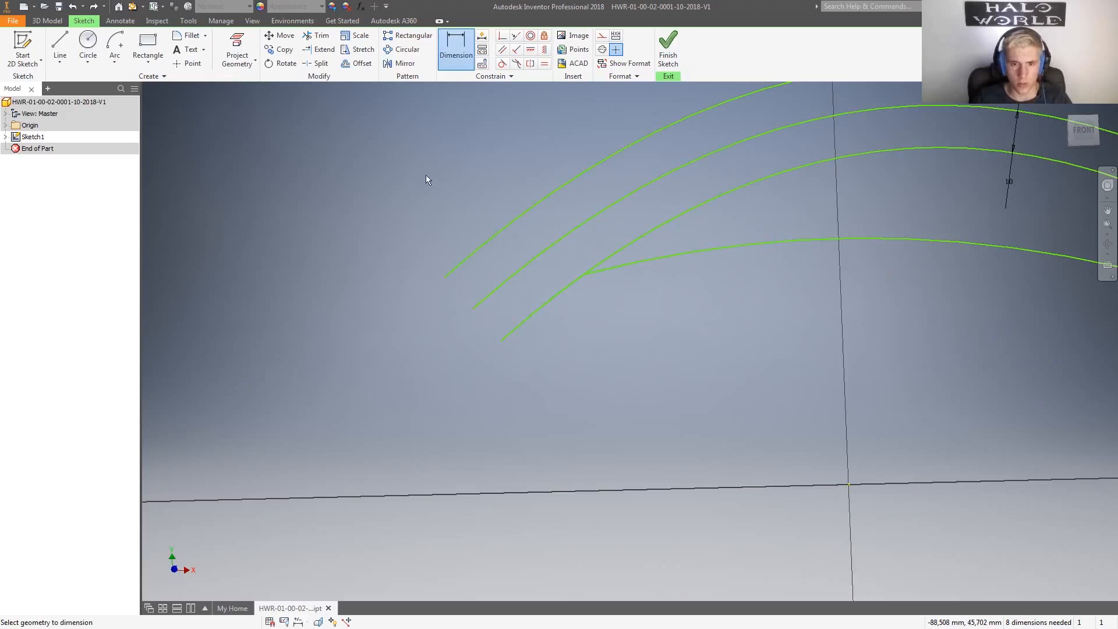
{"action": "left_click", "coordinate": [88, 45]}
{"action": "left_click", "coordinate": [473, 309]}
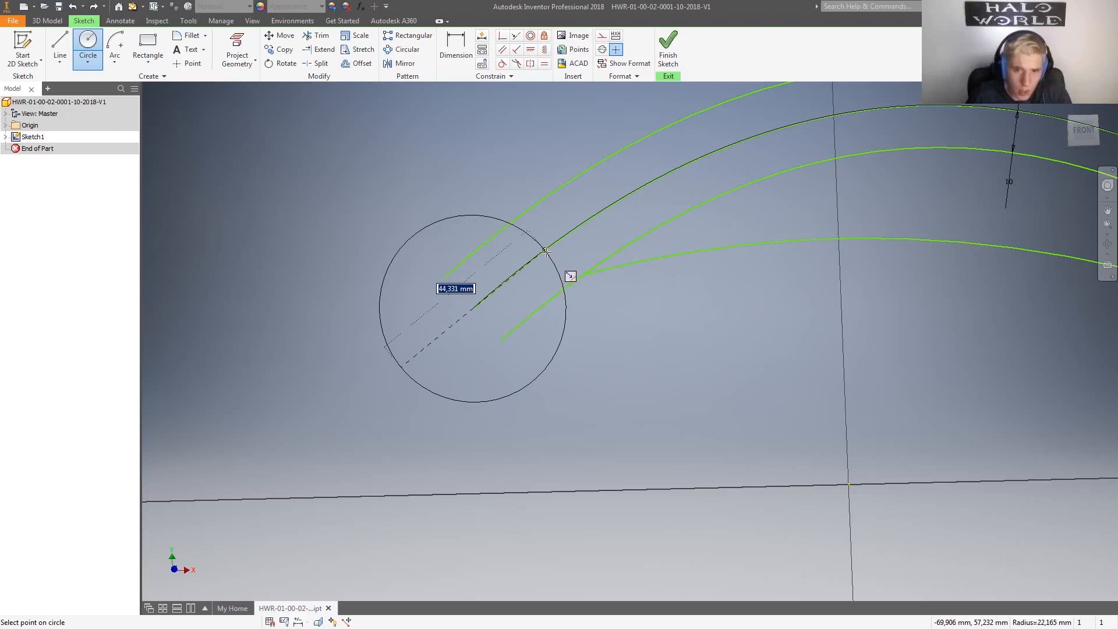
{"action": "type", "text": "470"}
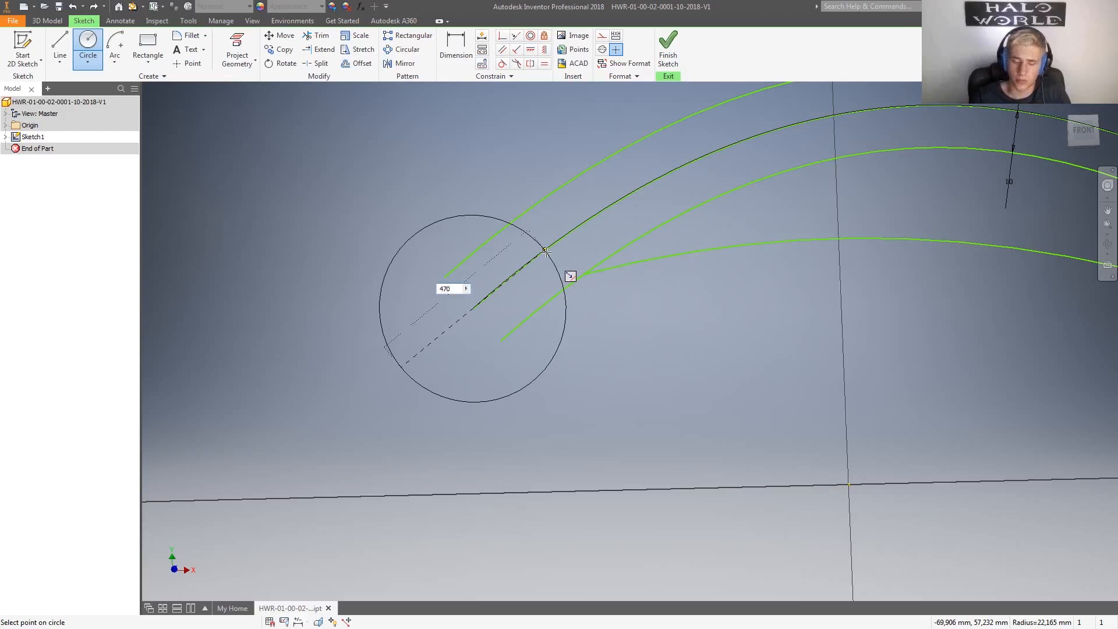
{"action": "key", "text": "Return"}
{"action": "scroll", "coordinate": [565, 379], "scroll_direction": "down", "scroll_amount": 5}
{"action": "key", "text": "Escape"}
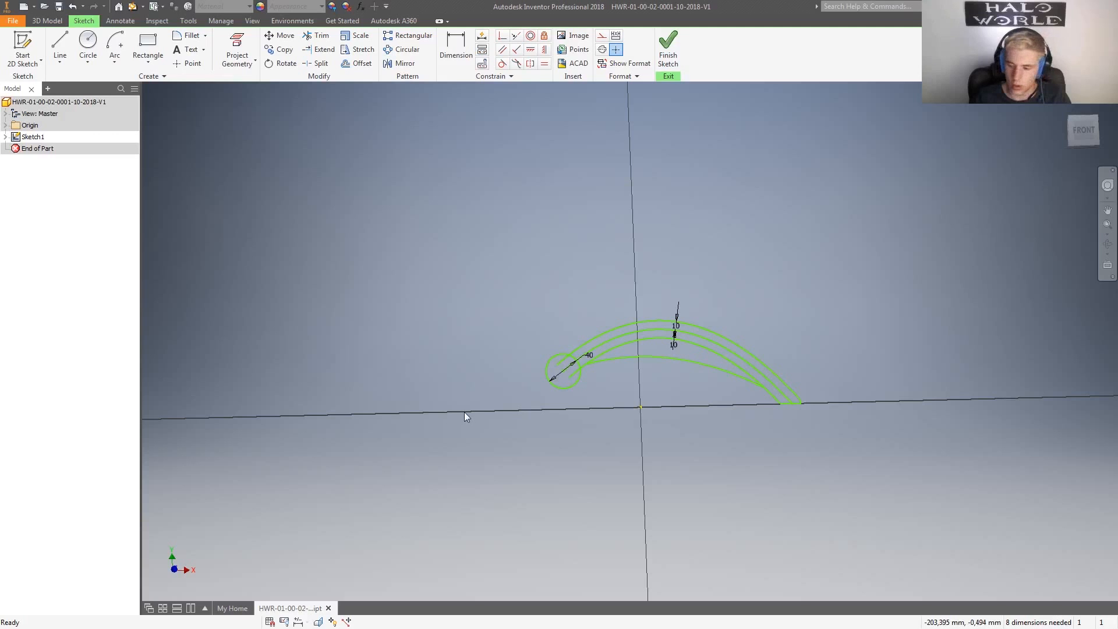
- Examine the whole curved profile and how the offset curves meet the 40 mm circle at its left end
{"action": "scroll", "coordinate": [624, 349], "scroll_direction": "down", "scroll_amount": 5}
{"action": "scroll", "coordinate": [623, 348], "scroll_direction": "up", "scroll_amount": 6}
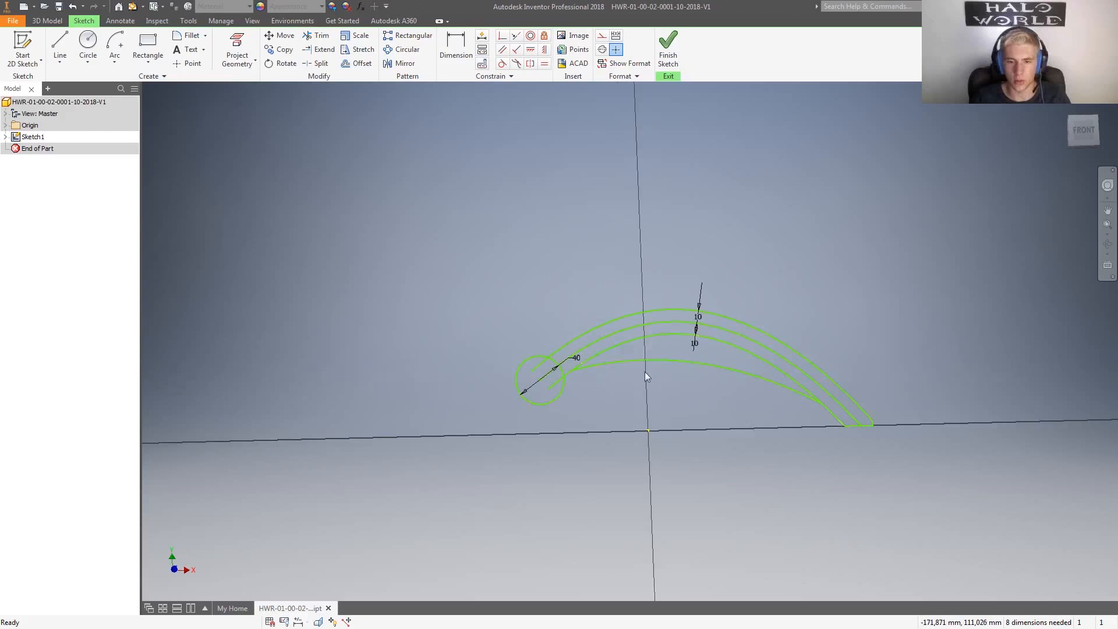
{"action": "scroll", "coordinate": [548, 383], "scroll_direction": "up", "scroll_amount": 6}
{"action": "scroll", "coordinate": [613, 389], "scroll_direction": "down", "scroll_amount": 5}
{"action": "scroll", "coordinate": [713, 397], "scroll_direction": "up", "scroll_amount": 3}
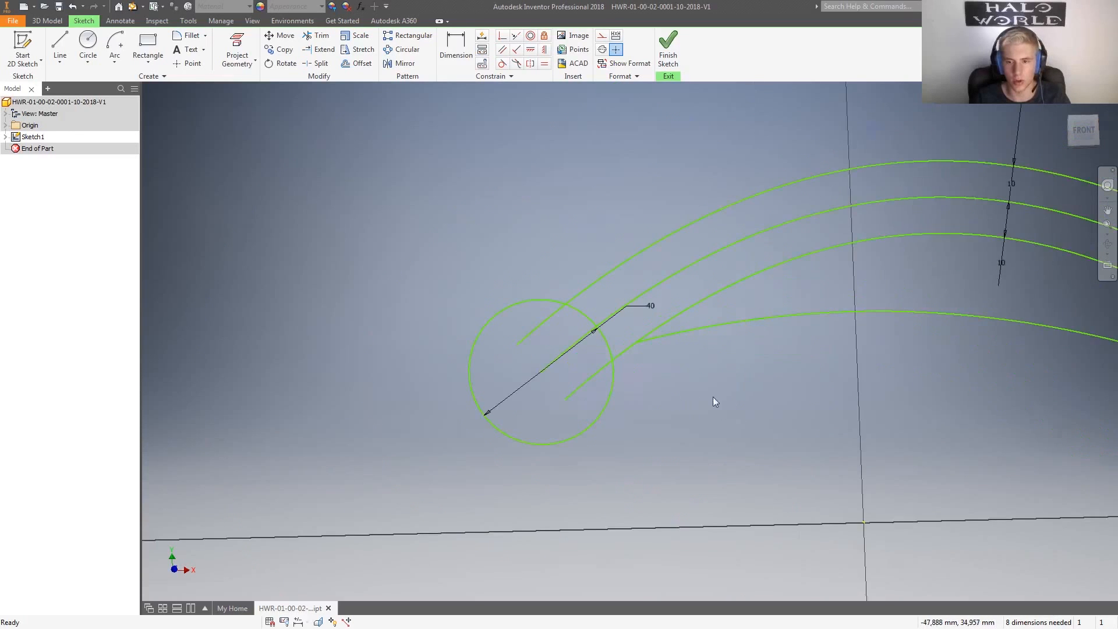
{"action": "mouse_move", "coordinate": [614, 381]}
{"action": "middle_mouse_down", "text": "shift"}
{"action": "mouse_move", "coordinate": [709, 379]}
{"action": "mouse_move", "coordinate": [619, 379]}
{"action": "mouse_move", "coordinate": [591, 393]}
{"action": "mouse_move", "coordinate": [579, 346]}
{"action": "middle_mouse_up", "text": "shift"}
{"action": "scroll", "coordinate": [579, 345], "scroll_direction": "down", "scroll_amount": 2}
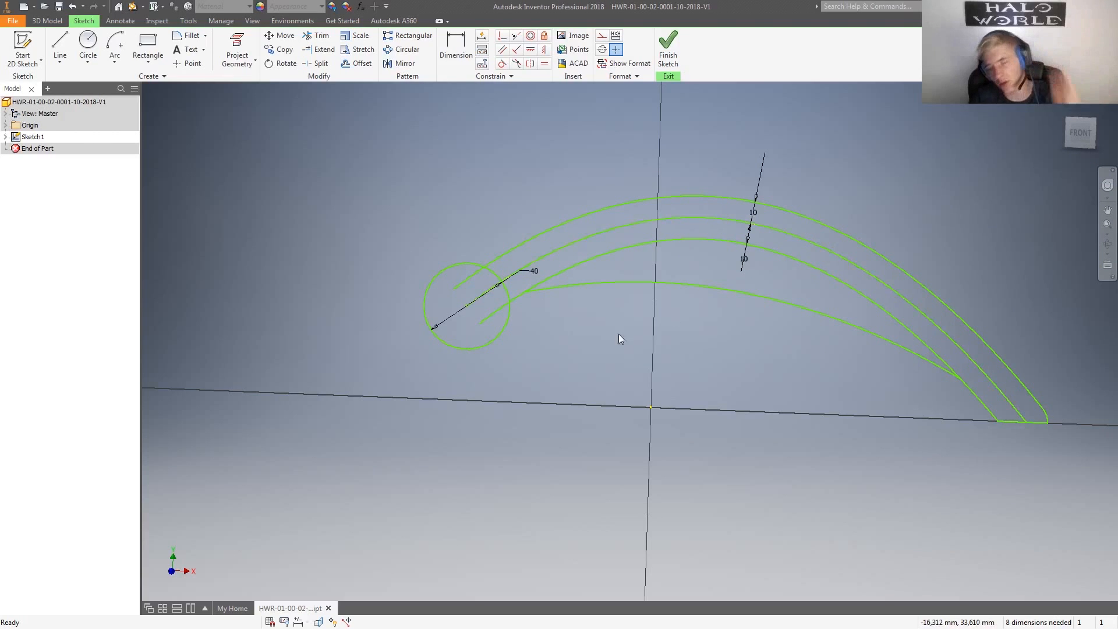
{"action": "scroll", "coordinate": [491, 311], "scroll_direction": "down", "scroll_amount": 1}
{"action": "mouse_move", "coordinate": [569, 318]}
{"action": "middle_mouse_down", "text": "shift"}
{"action": "mouse_move", "coordinate": [575, 342]}
{"action": "mouse_move", "coordinate": [604, 322]}
{"action": "middle_mouse_up", "text": "shift"}
- Trim the end of the upper offset curve that lies inside the 40 mm circle
{"action": "scroll", "coordinate": [475, 267], "scroll_direction": "down", "scroll_amount": 5}
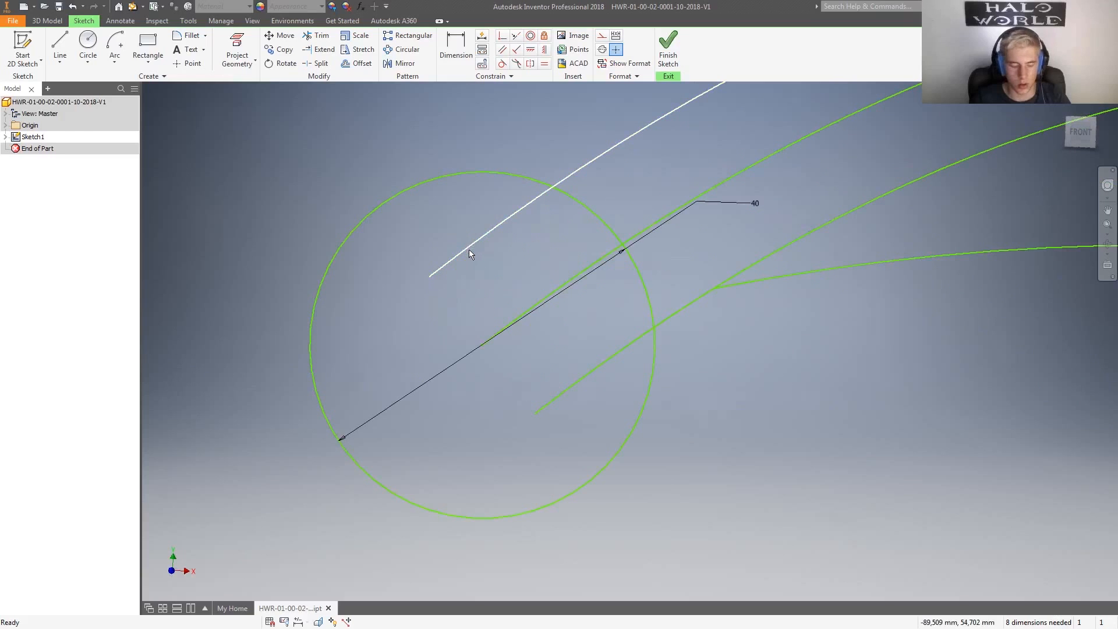
{"action": "key", "text": "d"}
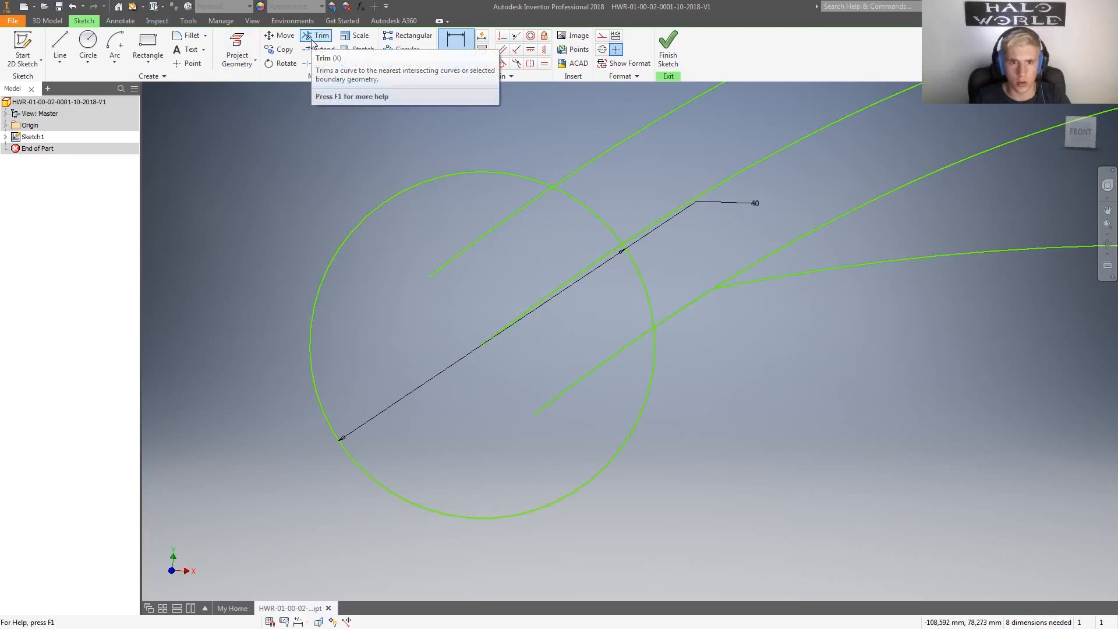
{"action": "key", "text": "x"}
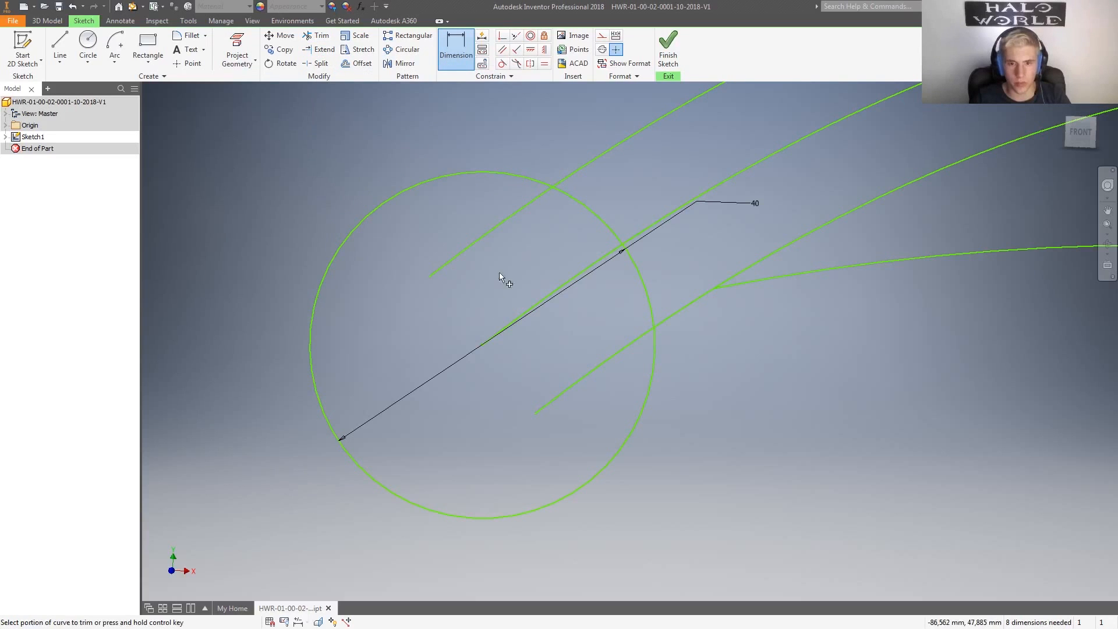
{"action": "left_click", "coordinate": [477, 241]}
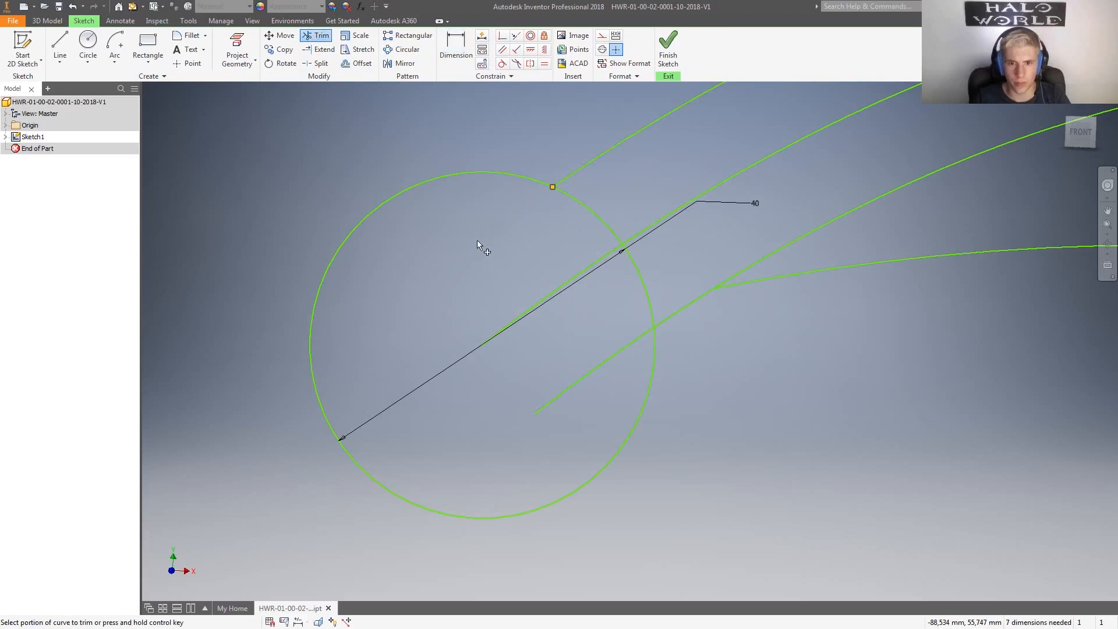
- Try trimming the middle curve inside the 40 mm circle, and undo it
{"action": "left_click", "coordinate": [530, 309]}
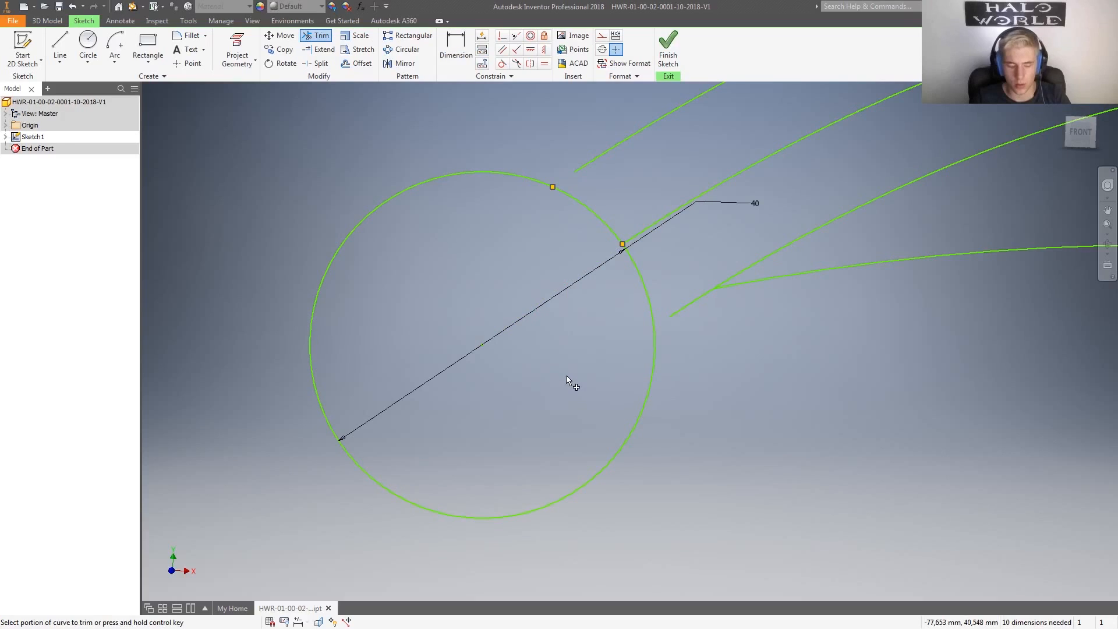
{"action": "key", "text": "ctrl+z"}
{"action": "key", "text": "ctrl+z"}
{"action": "key", "text": "ctrl+z"}
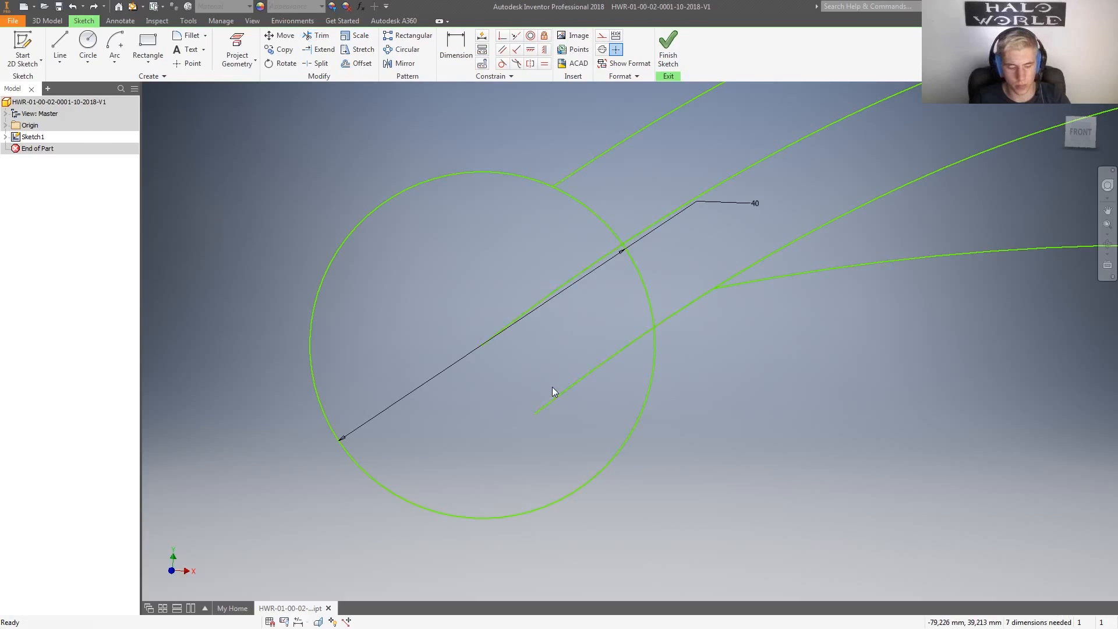
- Trim the lower curve's end inside the 40 mm circle and the circle arcs lying between the upper and lower curves
{"action": "key", "text": "x"}
{"action": "left_click", "coordinate": [557, 395]}
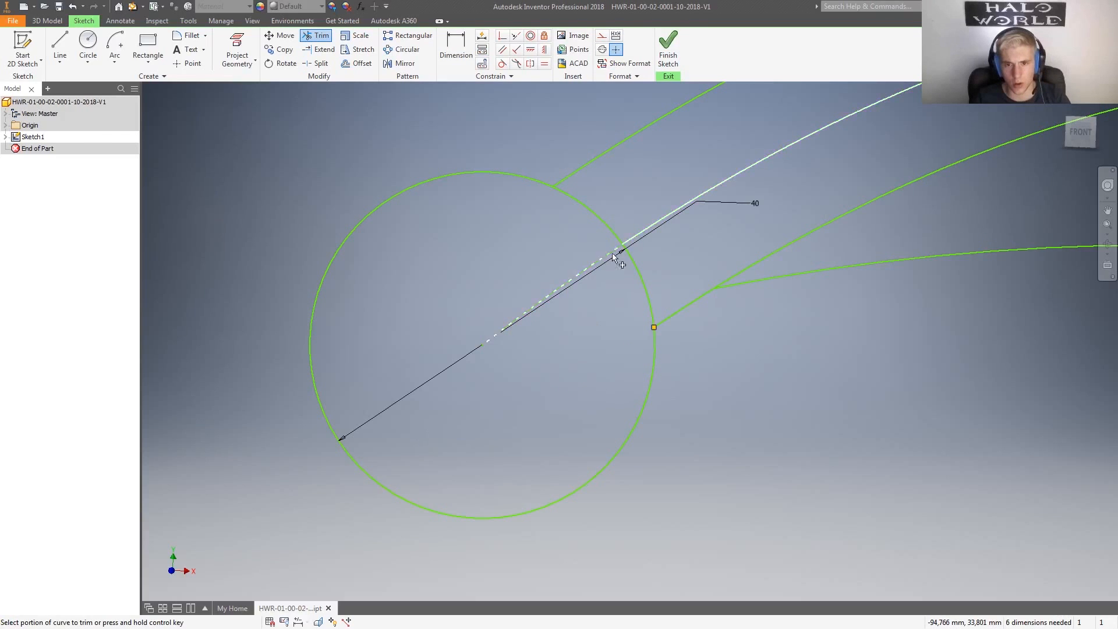
{"action": "left_click", "coordinate": [637, 265]}
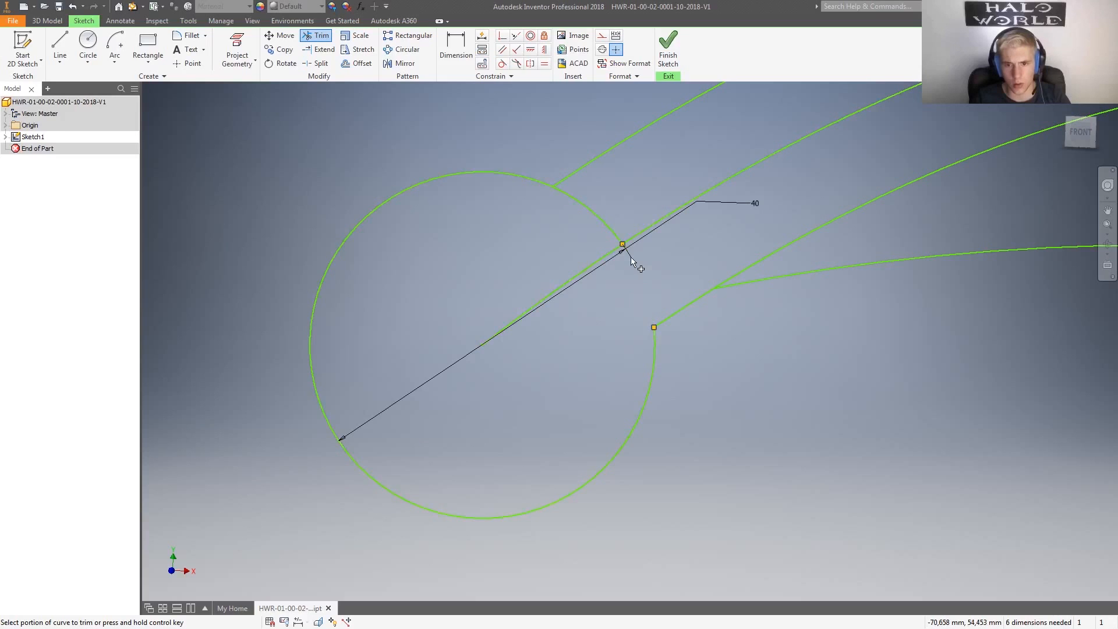
{"action": "left_click", "coordinate": [603, 219]}
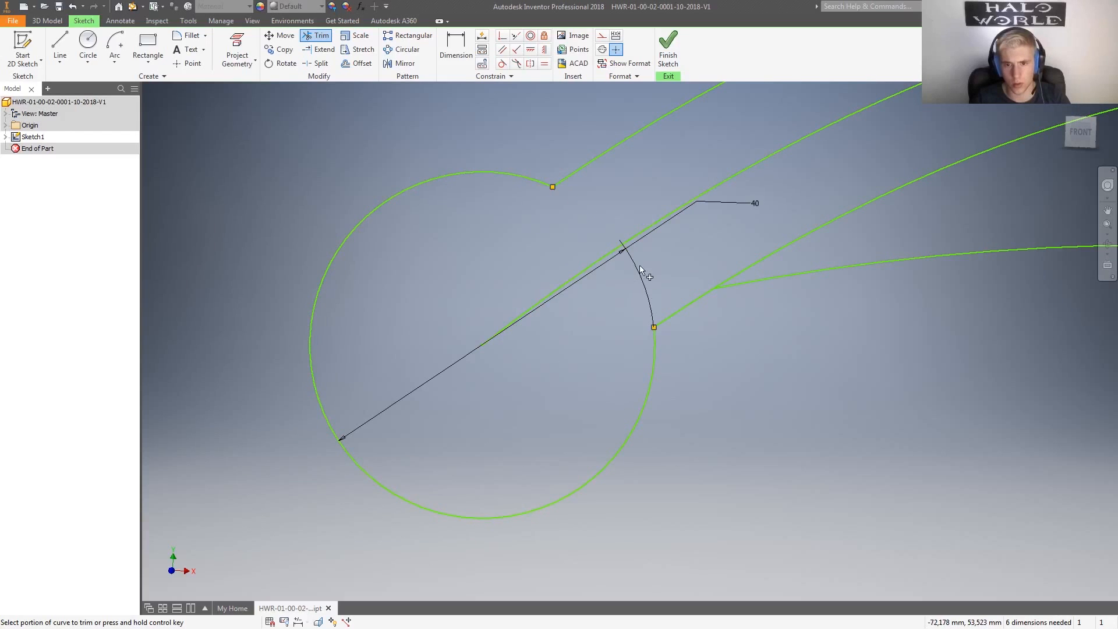
{"action": "key", "text": "Escape"}
- Finish the sketch and hide the dimensions of Sketch1
{"action": "scroll", "coordinate": [717, 368], "scroll_direction": "down", "scroll_amount": 5}
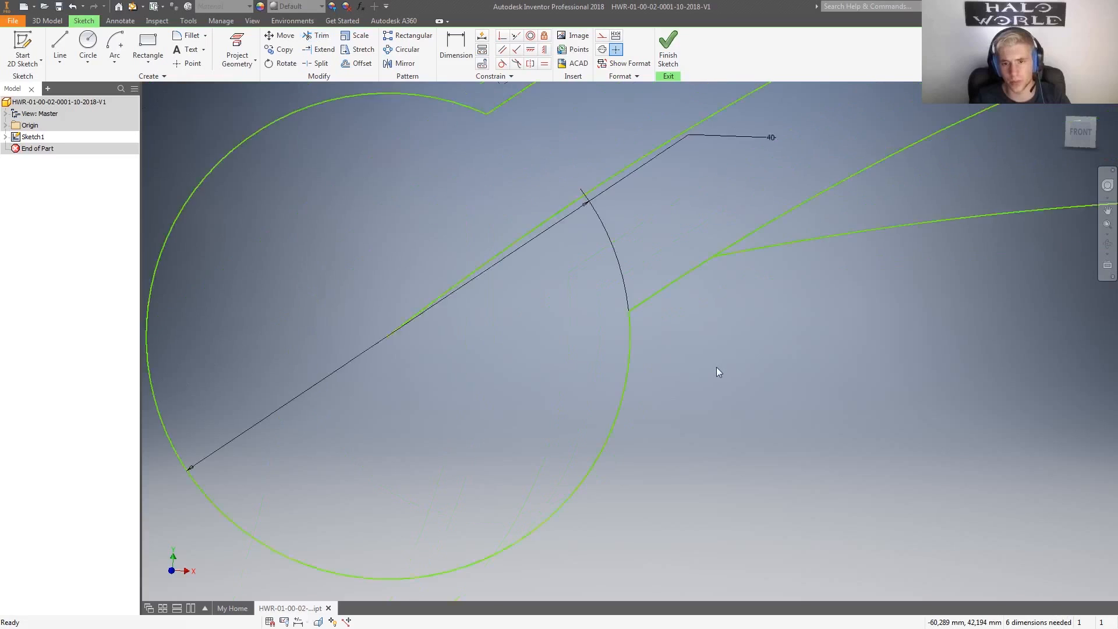
{"action": "mouse_move", "coordinate": [716, 373]}
{"action": "middle_mouse_down", "text": "shift"}
{"action": "mouse_move", "coordinate": [858, 400]}
{"action": "mouse_move", "coordinate": [736, 370]}
{"action": "mouse_move", "coordinate": [857, 425]}
{"action": "mouse_move", "coordinate": [602, 332]}
{"action": "mouse_move", "coordinate": [606, 369]}
{"action": "mouse_move", "coordinate": [564, 377]}
{"action": "mouse_move", "coordinate": [567, 359]}
{"action": "mouse_move", "coordinate": [629, 342]}
{"action": "mouse_move", "coordinate": [621, 365]}
{"action": "mouse_move", "coordinate": [638, 358]}
{"action": "middle_mouse_up", "text": "shift"}
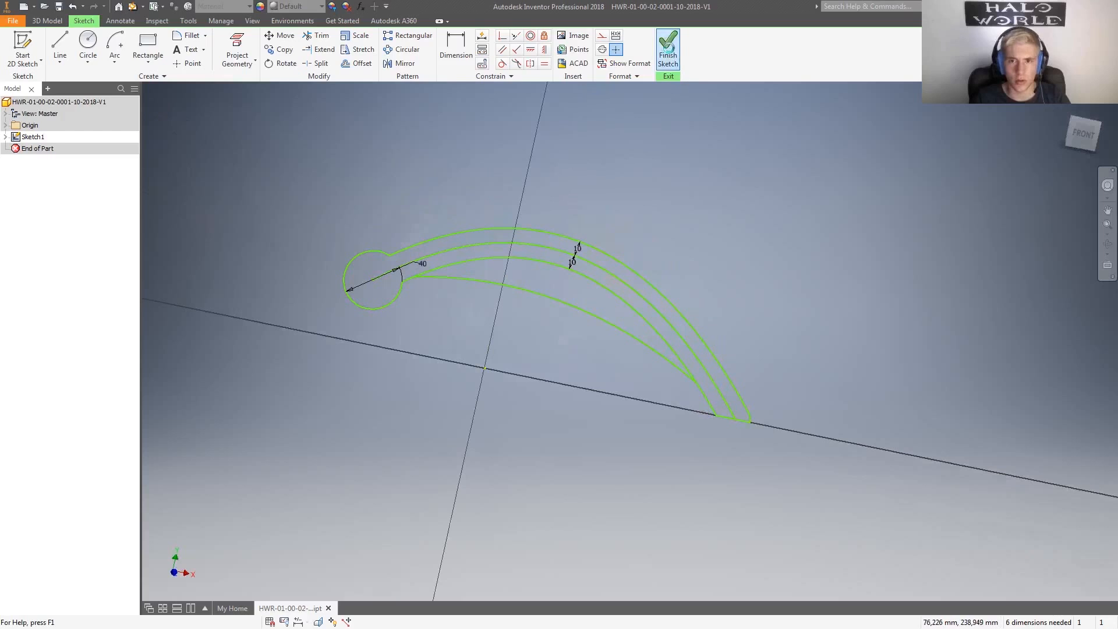
{"action": "left_click", "coordinate": [668, 47]}
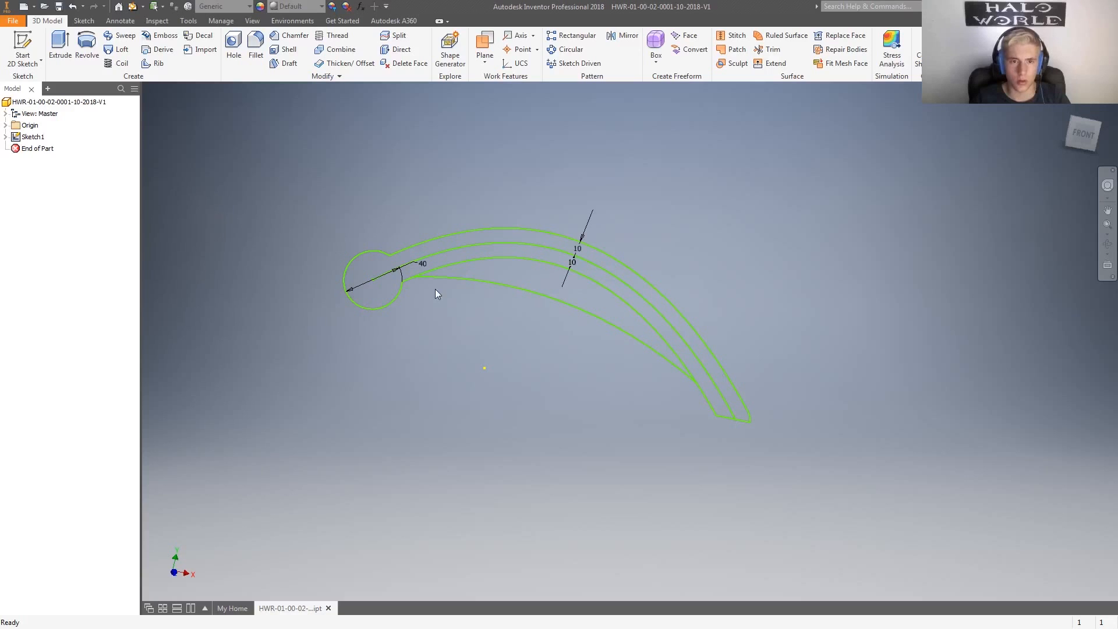
{"action": "right_click", "coordinate": [32, 137]}
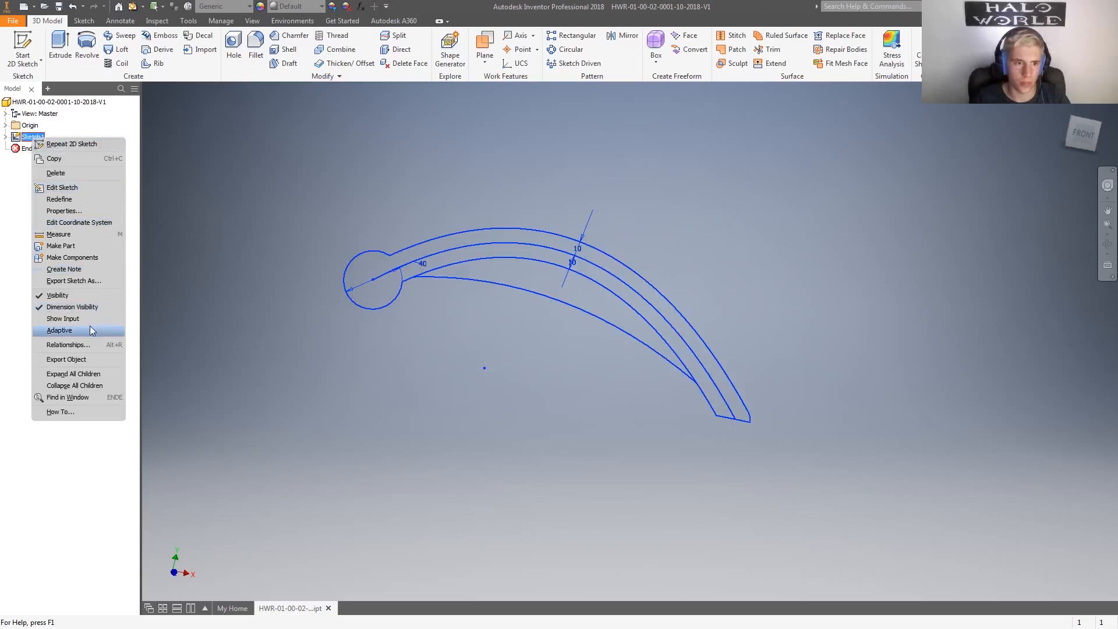
{"action": "left_click", "coordinate": [80, 307]}
{"action": "mouse_move", "coordinate": [579, 392]}
{"action": "middle_mouse_down", "text": "shift"}
{"action": "mouse_move", "coordinate": [627, 392]}
{"action": "mouse_move", "coordinate": [536, 407]}
{"action": "mouse_move", "coordinate": [612, 359]}
{"action": "mouse_move", "coordinate": [604, 369]}
{"action": "middle_mouse_up", "text": "shift"}
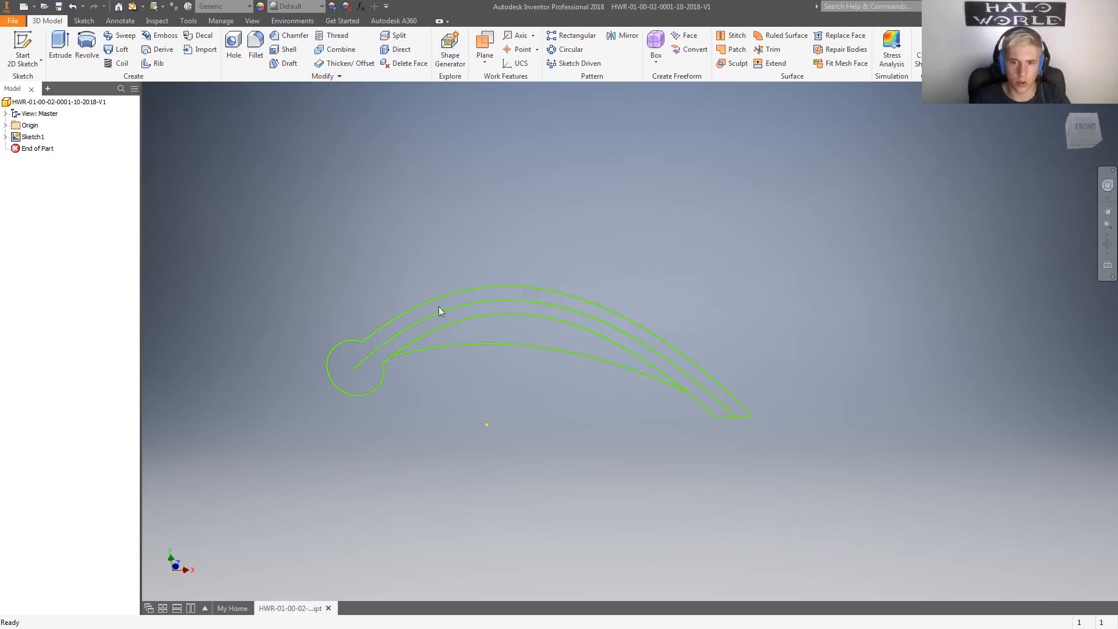
- Try to extrude the outer curved arm profile of the sketch
{"action": "scroll", "coordinate": [504, 348], "scroll_direction": "up", "scroll_amount": 3}
{"action": "scroll", "coordinate": [505, 348], "scroll_direction": "down", "scroll_amount": 4}
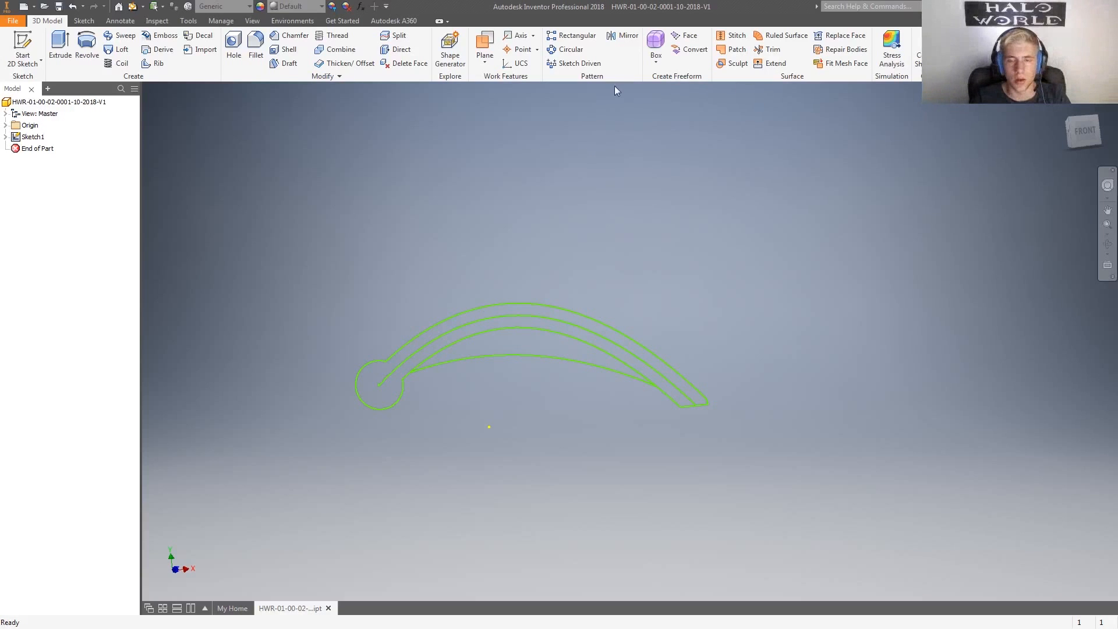
{"action": "key", "text": "e"}
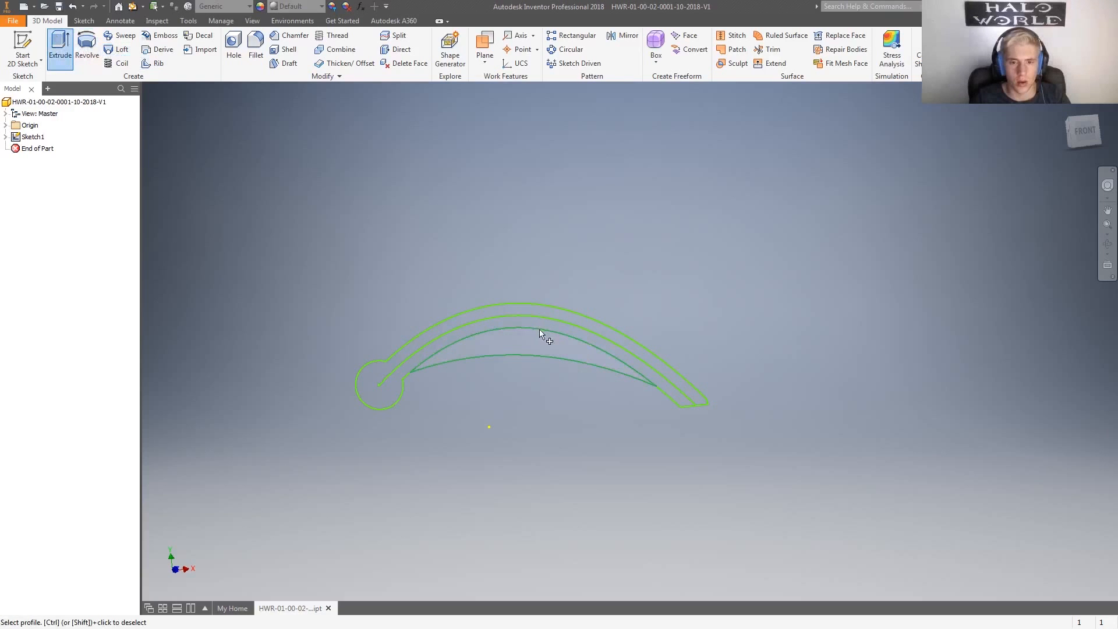
{"action": "left_click", "coordinate": [509, 306]}
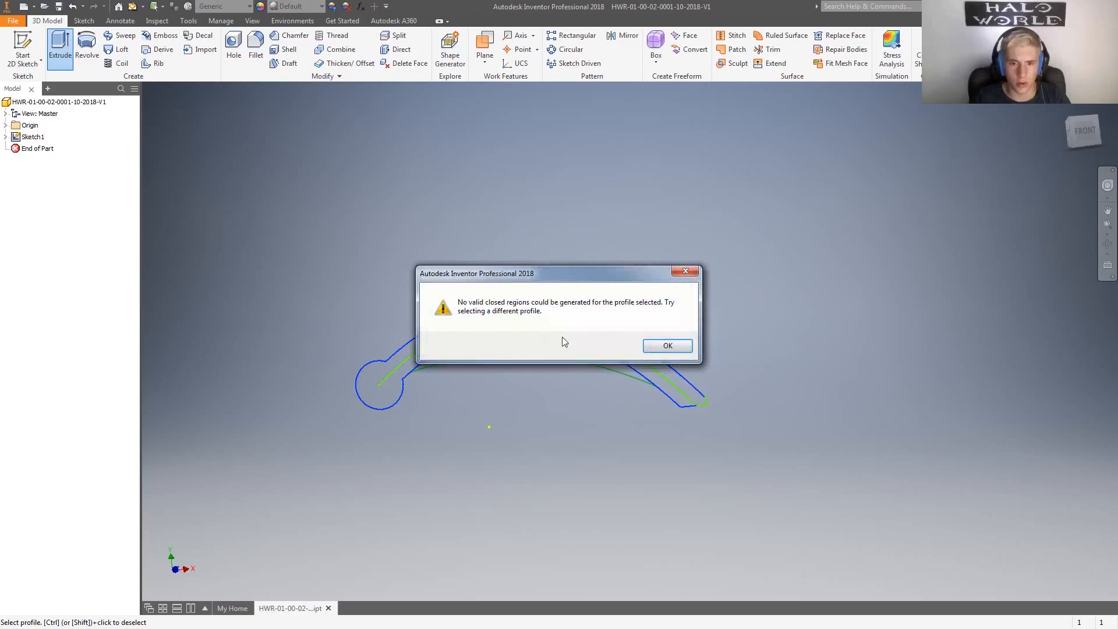
{"action": "left_click", "coordinate": [670, 346]}
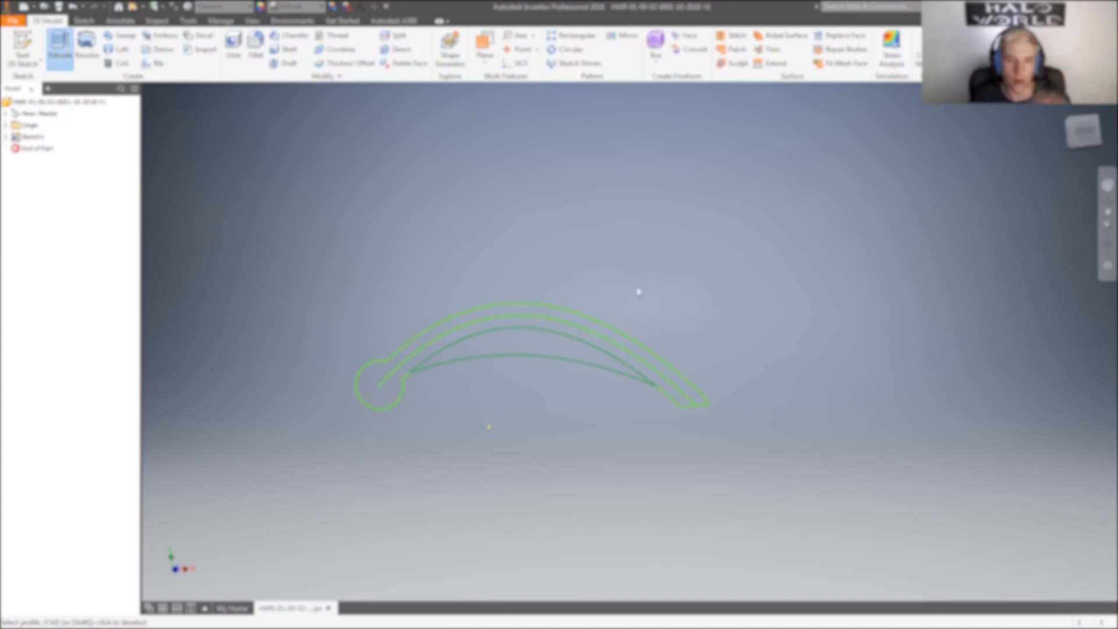
{"action": "scroll", "coordinate": [547, 352], "scroll_direction": "down", "scroll_amount": 1}
{"action": "scroll", "coordinate": [548, 353], "scroll_direction": "up", "scroll_amount": 4}
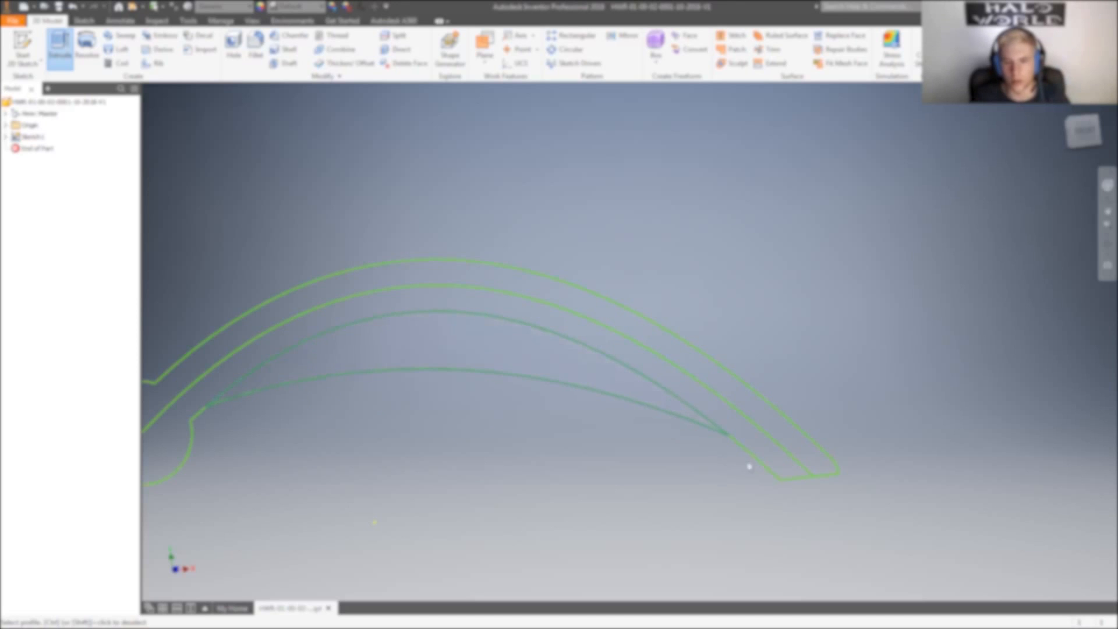
{"action": "scroll", "coordinate": [679, 357], "scroll_direction": "down", "scroll_amount": 4}
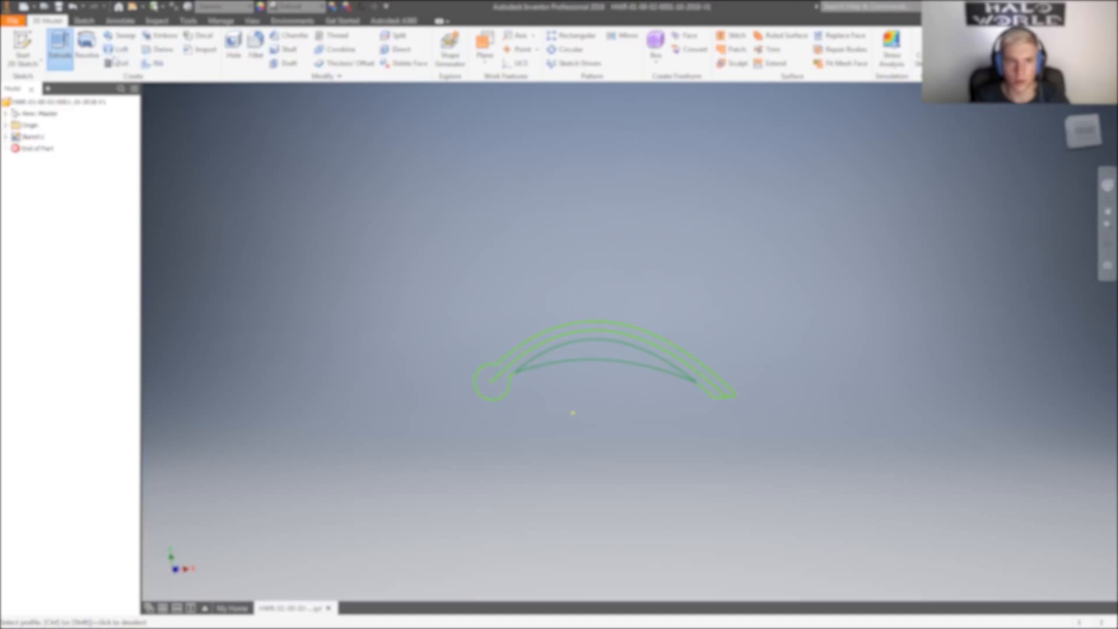
{"action": "key", "text": "Escape"}
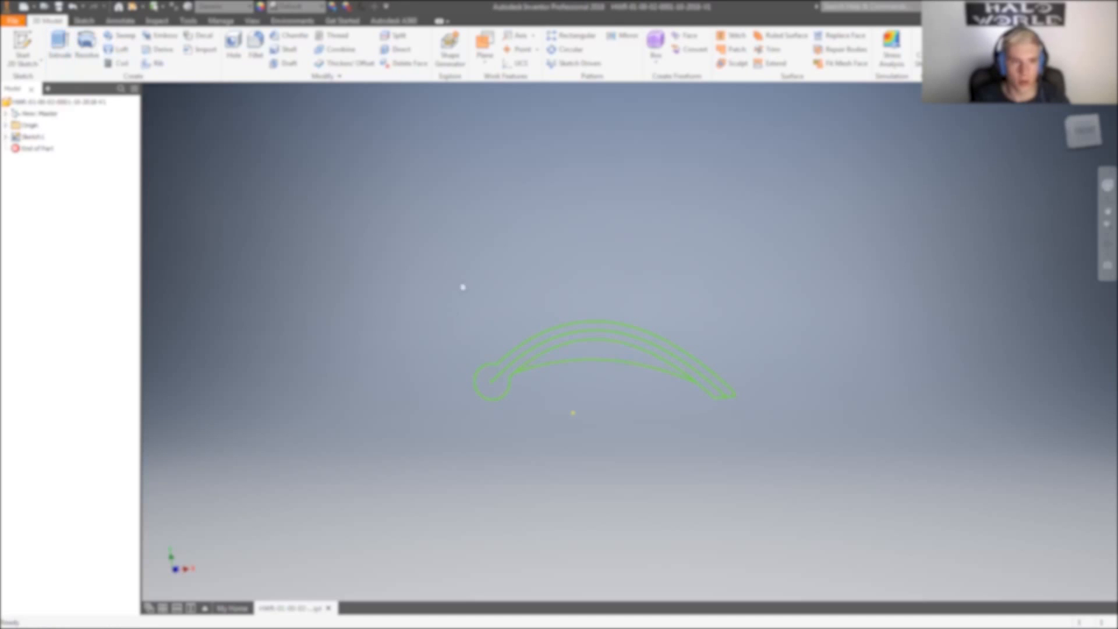
- Reopen Sketch1 for editing and inspect the tapered end of the arm
{"action": "double_click", "coordinate": [32, 136]}
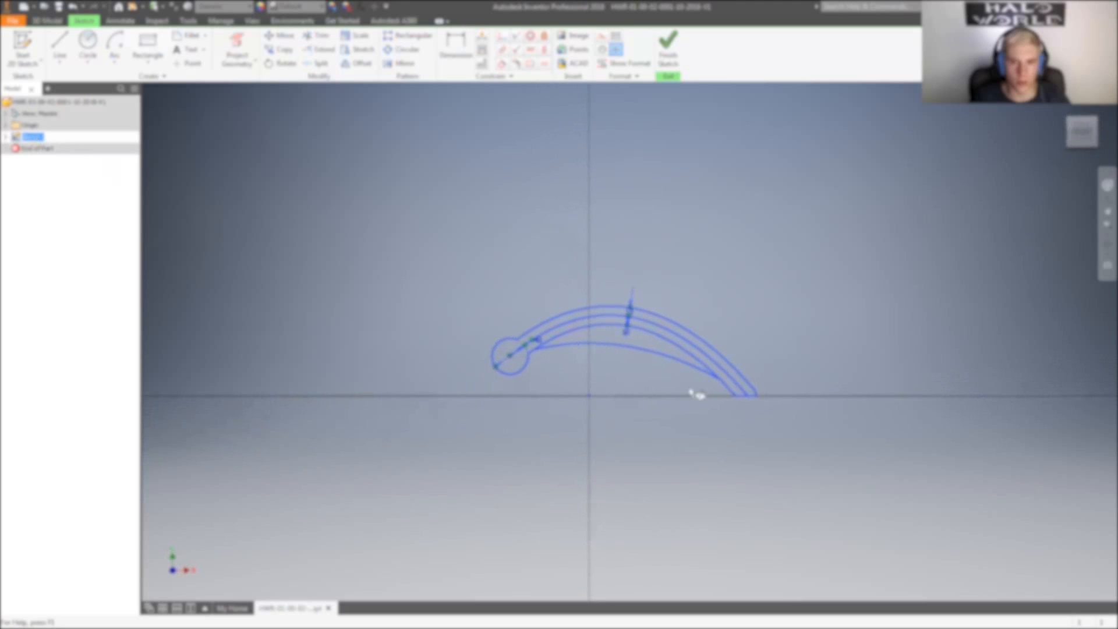
{"action": "scroll", "coordinate": [694, 393], "scroll_direction": "up", "scroll_amount": 6}
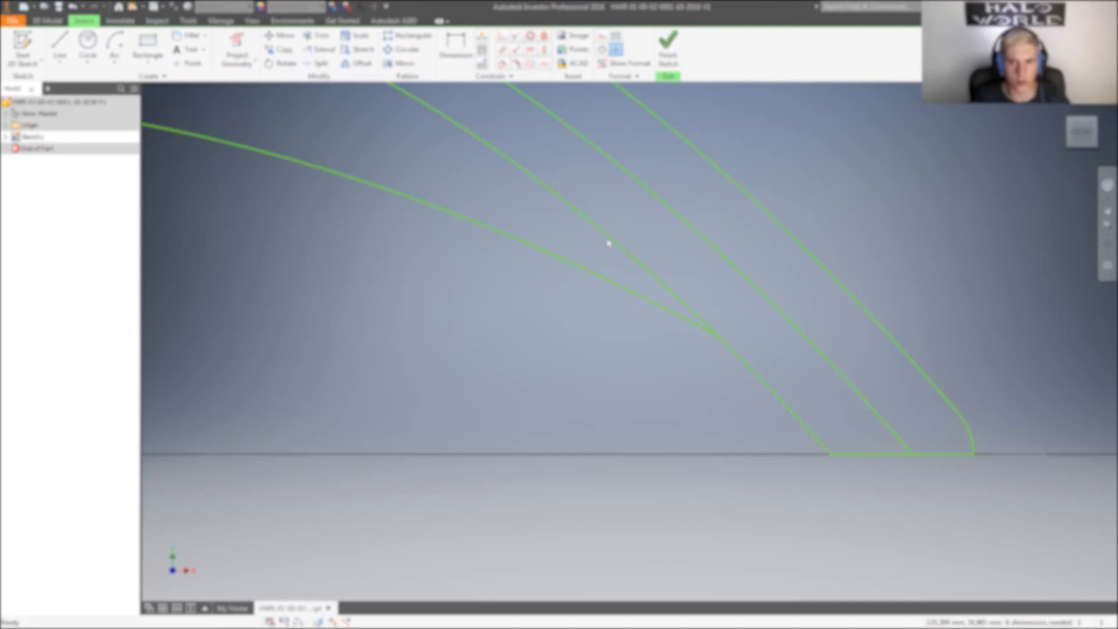
{"action": "scroll", "coordinate": [525, 412], "scroll_direction": "down", "scroll_amount": 6}
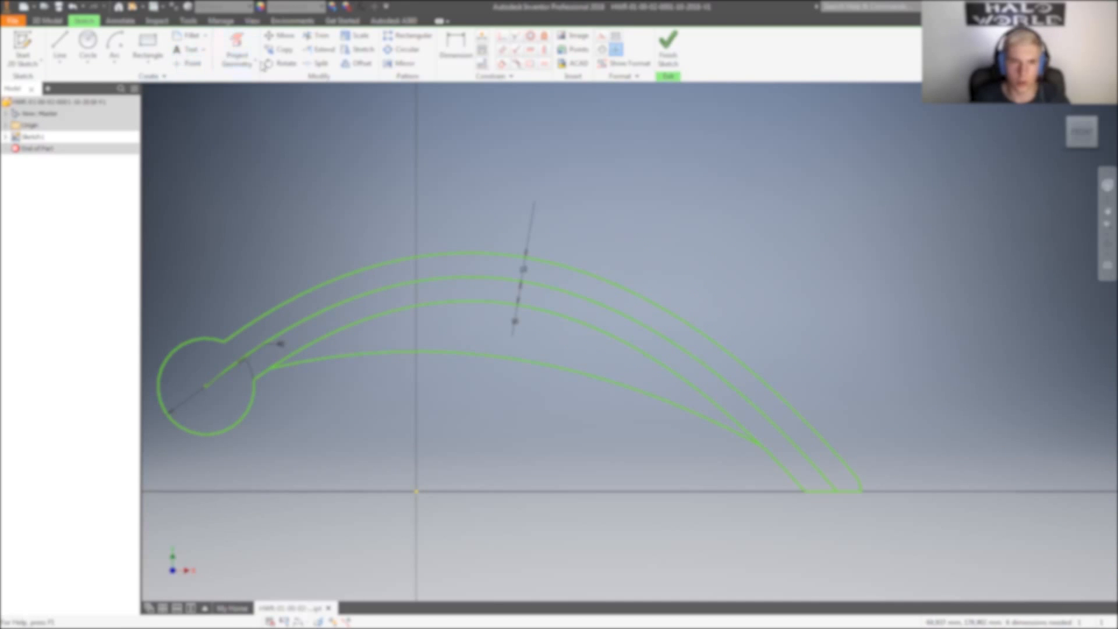
- Try trimming the end of the middle curve where it meets the short base line
{"action": "left_click", "coordinate": [316, 37]}
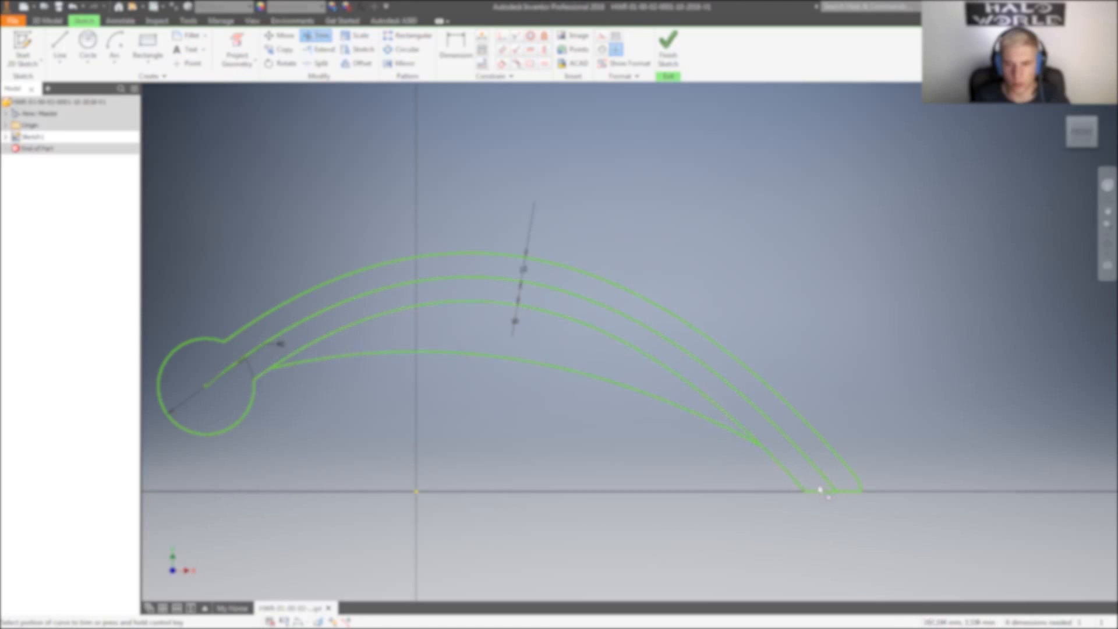
{"action": "left_click", "coordinate": [831, 482]}
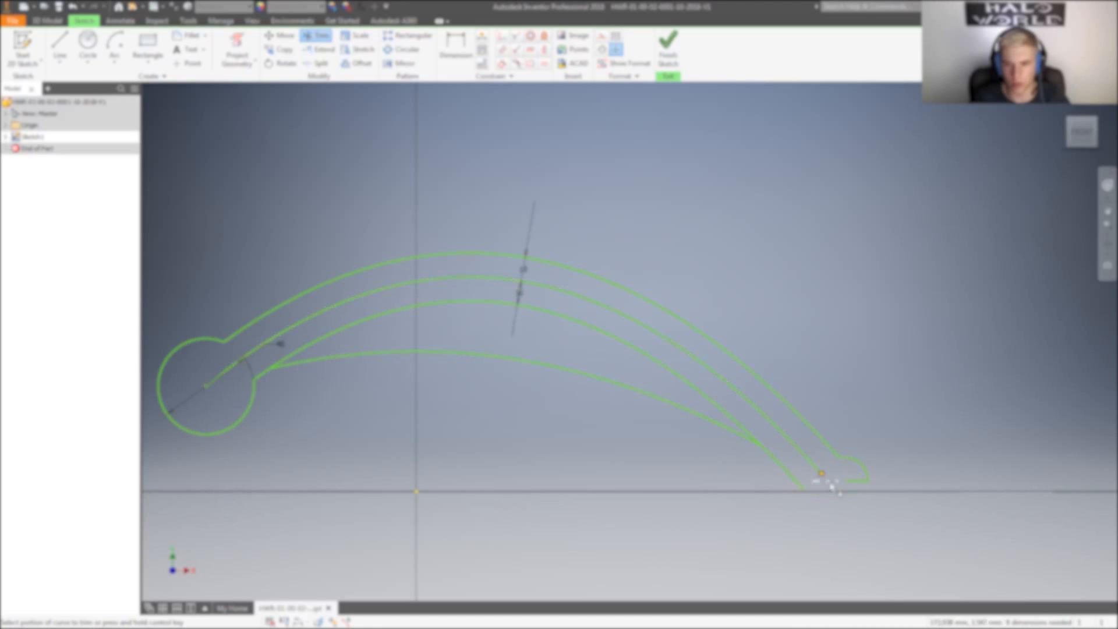
{"action": "key", "text": "Escape"}
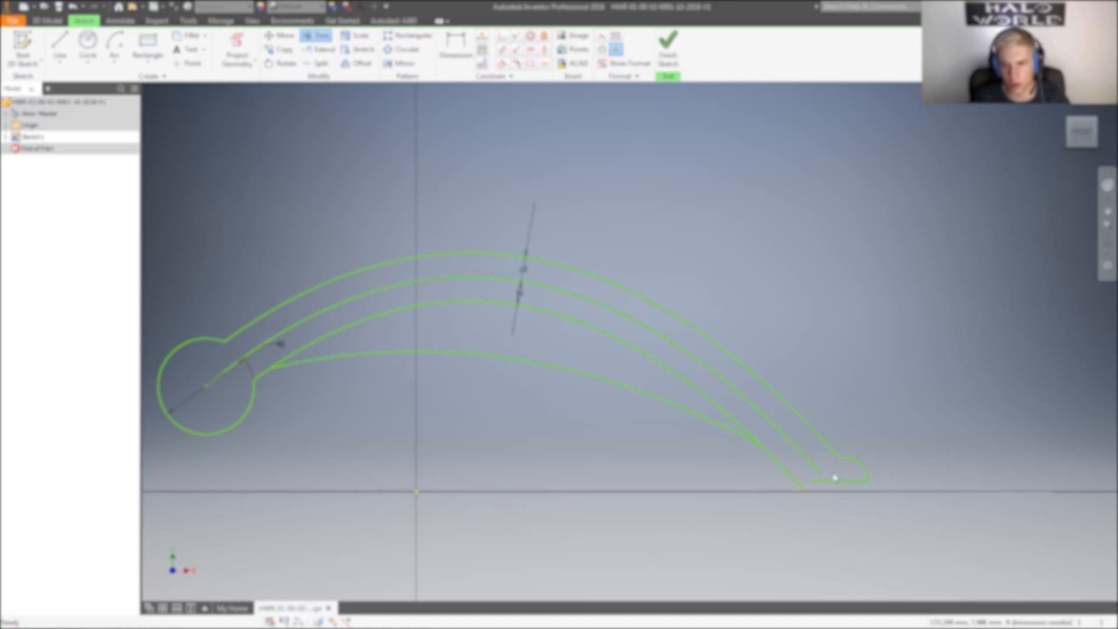
- Apply a coincident constraint between the inner curve's lower endpoint and the open end of the horizontal base line
{"action": "scroll", "coordinate": [842, 490], "scroll_direction": "down", "scroll_amount": 3}
{"action": "scroll", "coordinate": [848, 491], "scroll_direction": "up", "scroll_amount": 8}
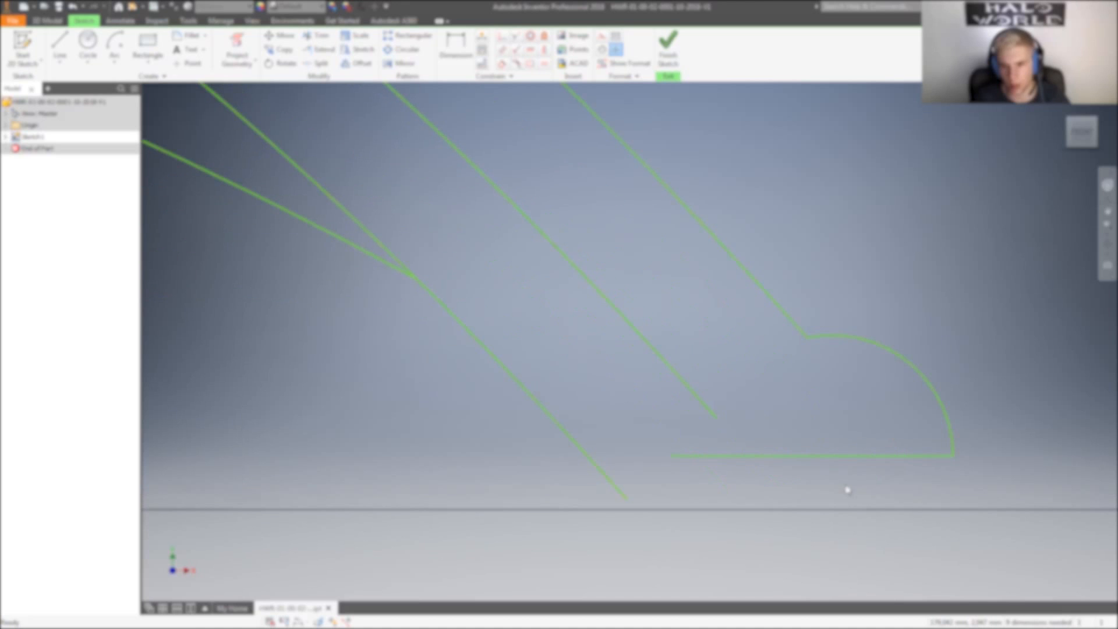
{"action": "scroll", "coordinate": [781, 476], "scroll_direction": "down", "scroll_amount": 5}
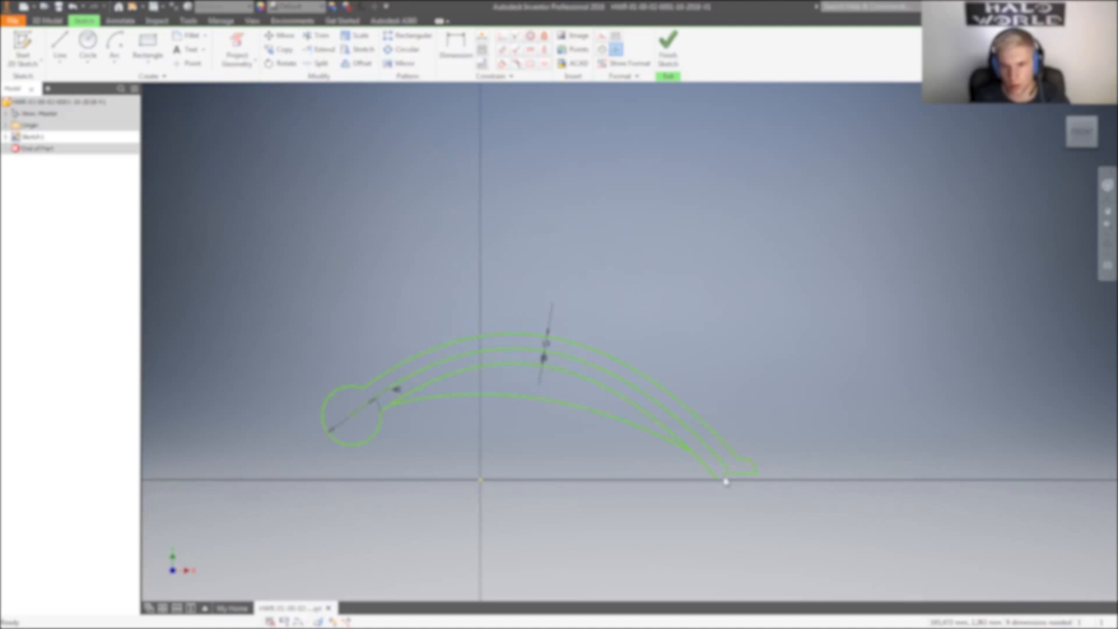
{"action": "scroll", "coordinate": [725, 481], "scroll_direction": "up", "scroll_amount": 5}
{"action": "left_click", "coordinate": [709, 437]}
{"action": "left_click", "coordinate": [704, 464]}
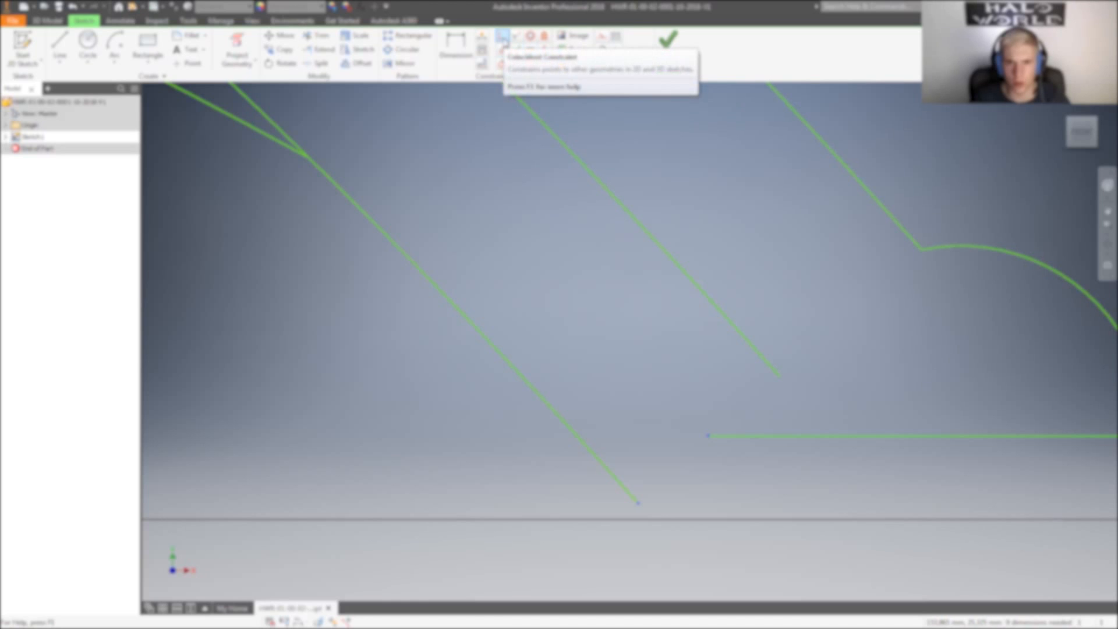
{"action": "left_click", "coordinate": [503, 39]}
{"action": "left_click", "coordinate": [638, 503]}
{"action": "left_click", "coordinate": [708, 436]}
{"action": "scroll", "coordinate": [887, 381], "scroll_direction": "down", "scroll_amount": 5}
{"action": "scroll", "coordinate": [887, 381], "scroll_direction": "down", "scroll_amount": 3}
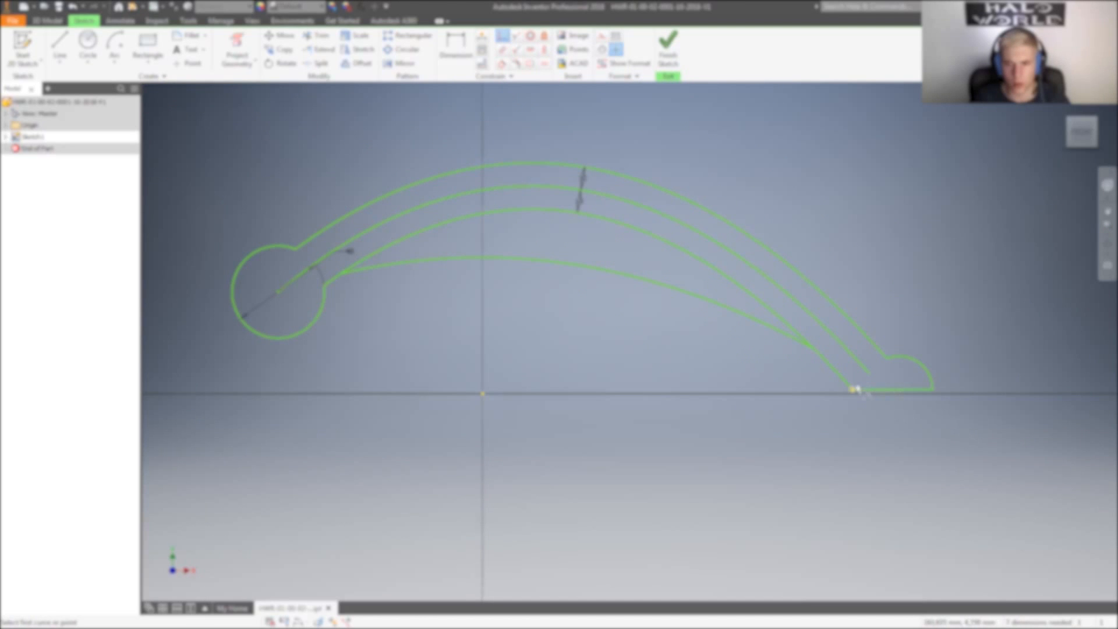
- Undo the coincident constraint and the trim at the arm's base
{"action": "key", "text": "ctrl+z"}
{"action": "scroll", "coordinate": [888, 407], "scroll_direction": "down", "scroll_amount": 4}
{"action": "scroll", "coordinate": [884, 404], "scroll_direction": "up", "scroll_amount": 8}
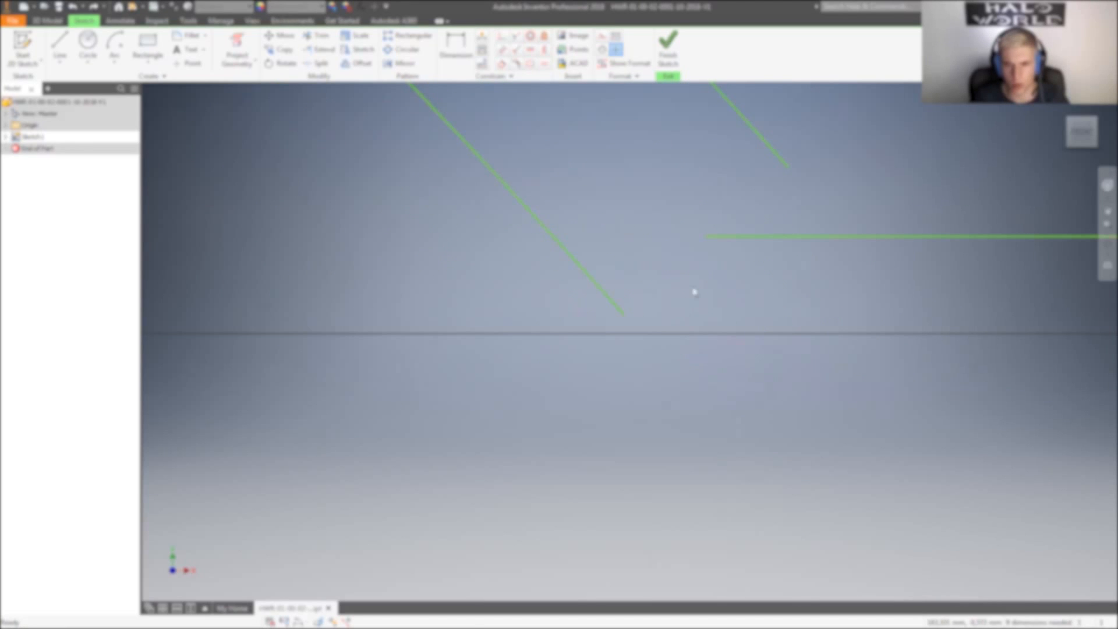
{"action": "scroll", "coordinate": [671, 401], "scroll_direction": "down", "scroll_amount": 6}
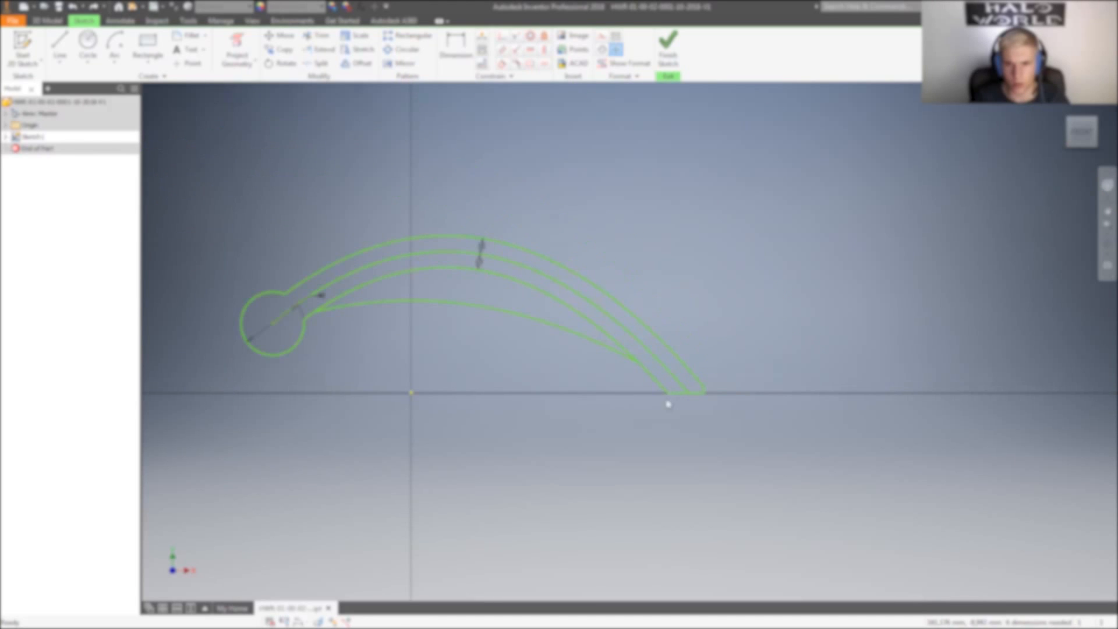
- Try to apply a collinear constraint between the arm's short base line and the horizontal axis at the origin
{"action": "left_click", "coordinate": [668, 396]}
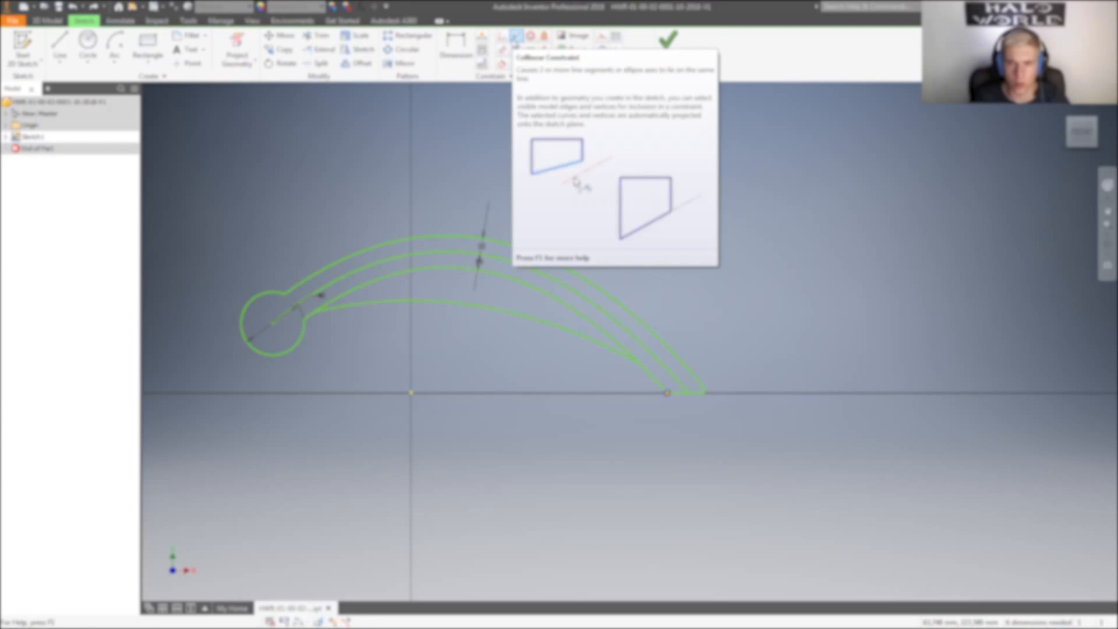
{"action": "left_click", "coordinate": [516, 36]}
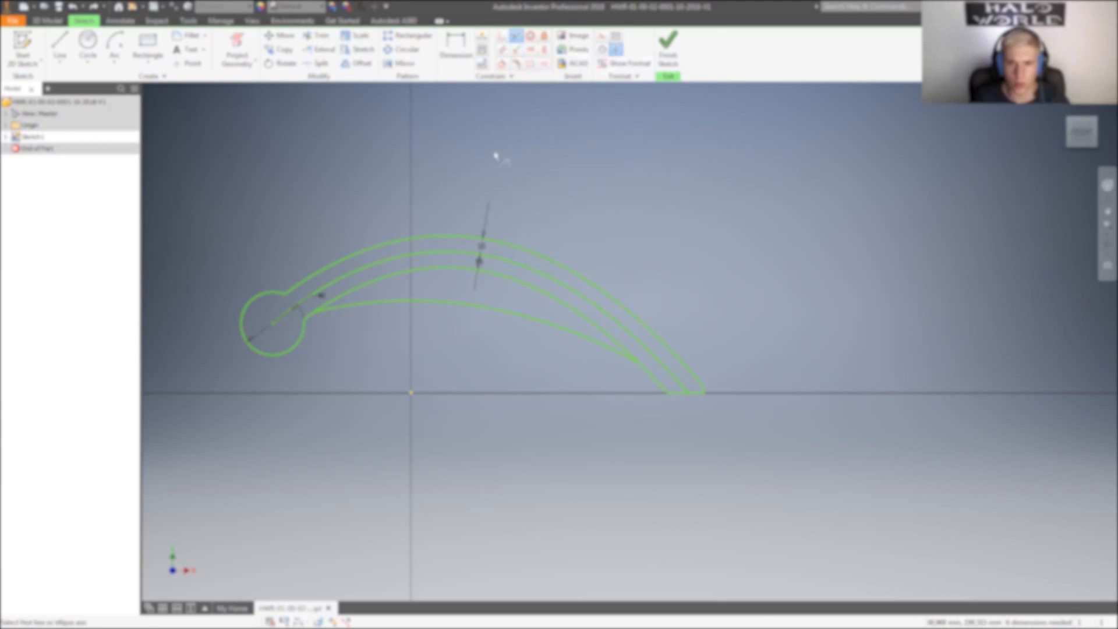
{"action": "left_click", "coordinate": [412, 398]}
{"action": "left_click", "coordinate": [677, 394]}
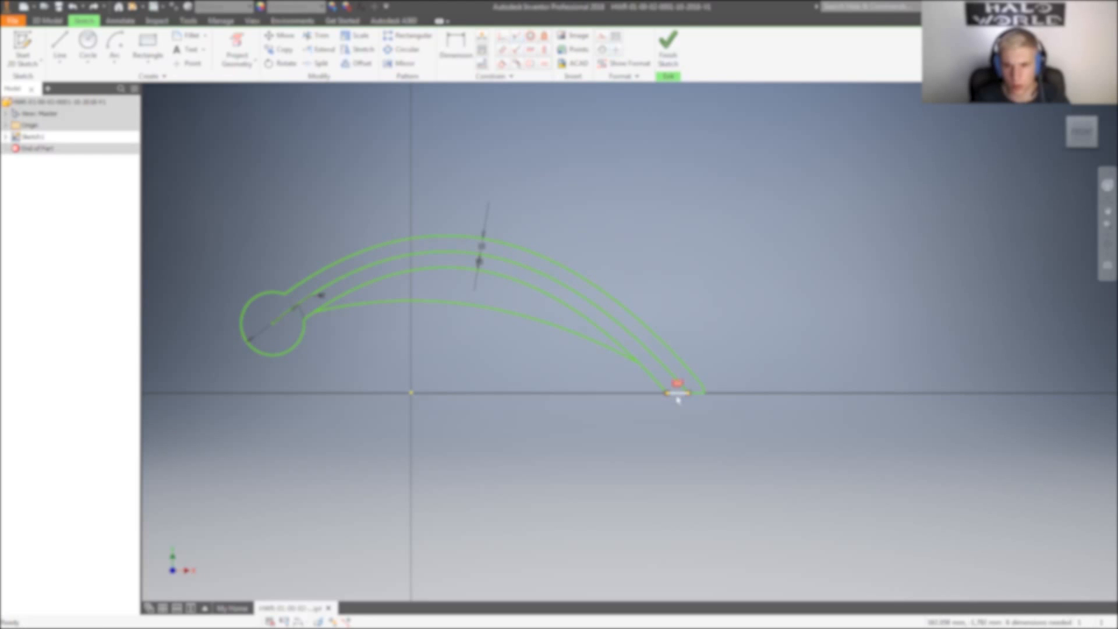
- Draw a horizontal line about 30 mm long from the origin along the horizontal axis toward the arm's base
{"action": "scroll", "coordinate": [746, 398], "scroll_direction": "down", "scroll_amount": 3}
{"action": "scroll", "coordinate": [709, 392], "scroll_direction": "up", "scroll_amount": 8}
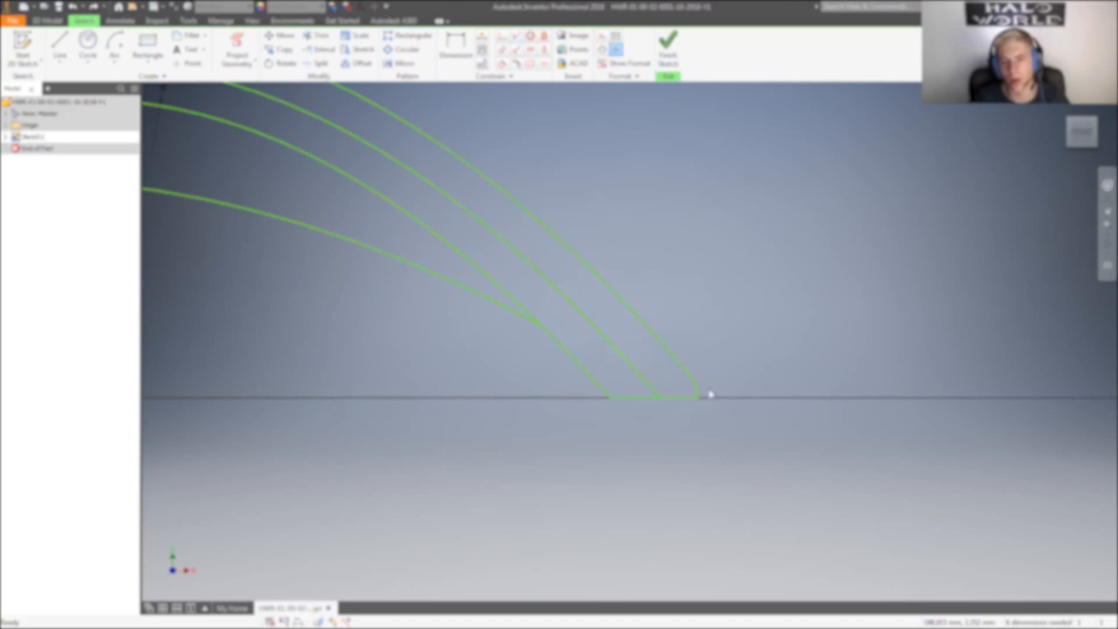
{"action": "middle_click_drag", "start_coordinate": [443, 404], "coordinate": [739, 374]}
{"action": "key", "text": "l"}
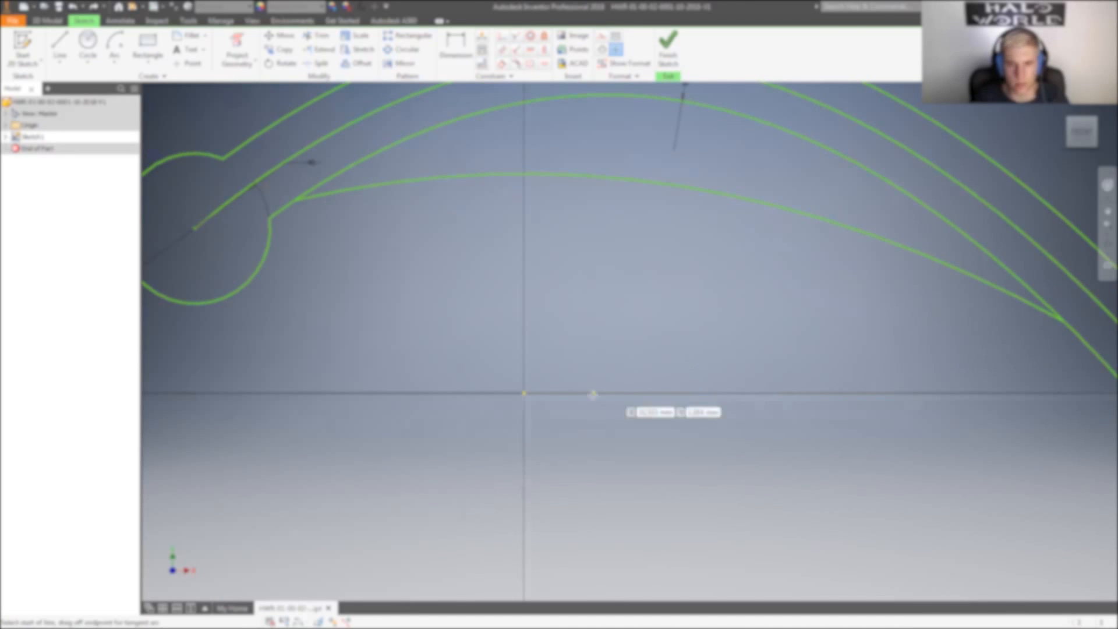
{"action": "left_click", "coordinate": [523, 395]}
{"action": "left_click", "coordinate": [635, 395]}
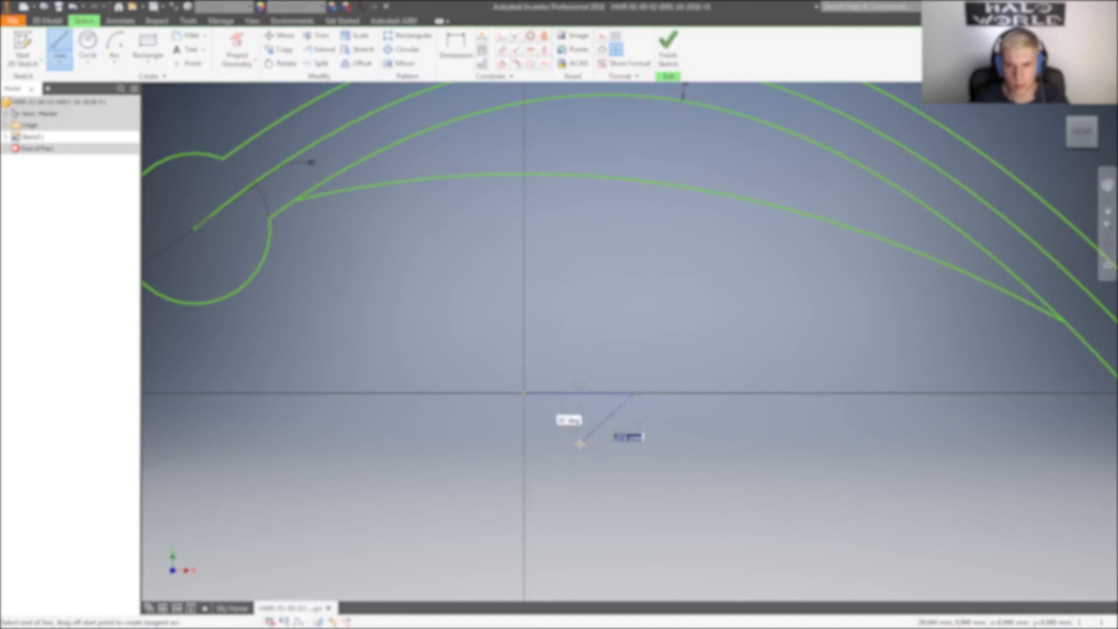
{"action": "key", "text": "Escape"}
- Try drawing a vertical line upward from the origin and undo it
{"action": "key", "text": "l"}
{"action": "left_click", "coordinate": [524, 395]}
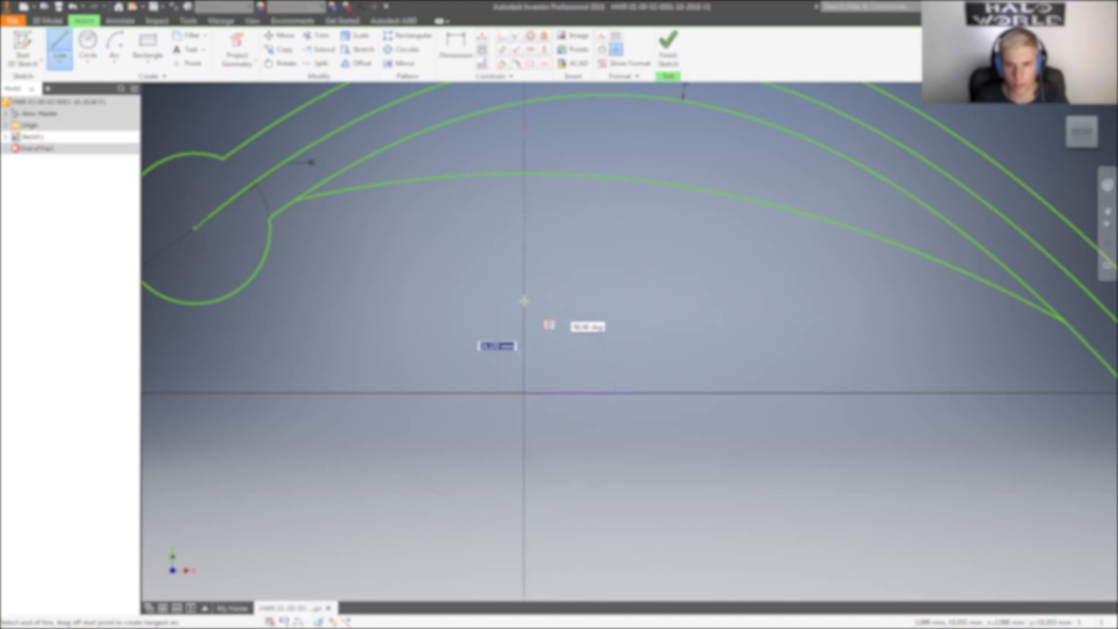
{"action": "left_click", "coordinate": [521, 297]}
{"action": "key", "text": "Escape"}
{"action": "key", "text": "ctrl+z"}
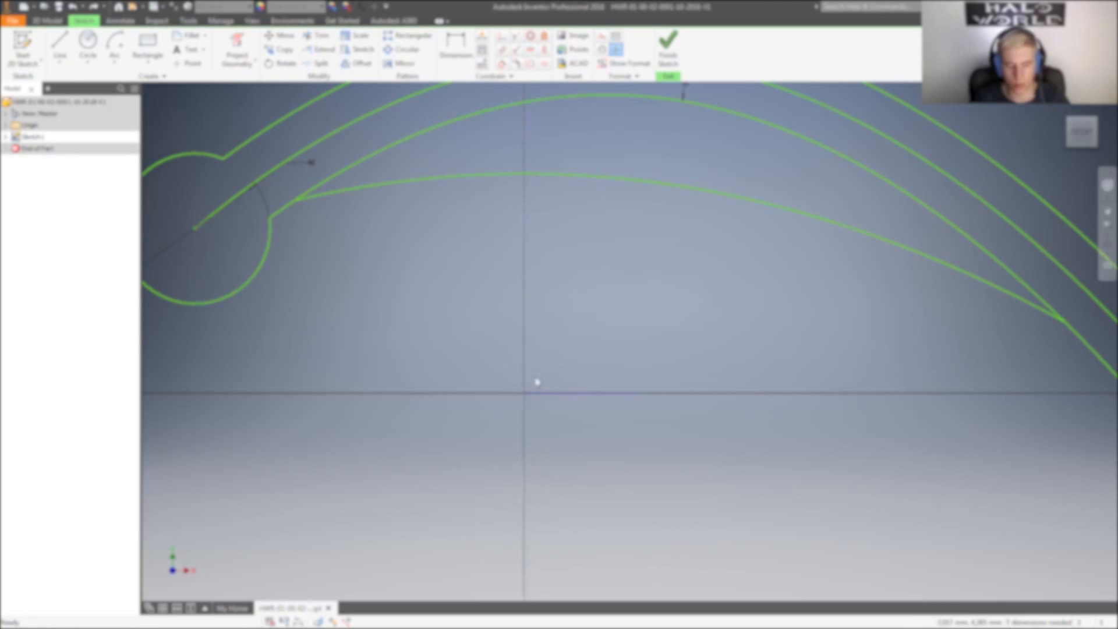
- Draw a vertical line upward from the origin along the vertical axis and select both origin lines
{"action": "key", "text": "l"}
{"action": "left_click", "coordinate": [524, 394]}
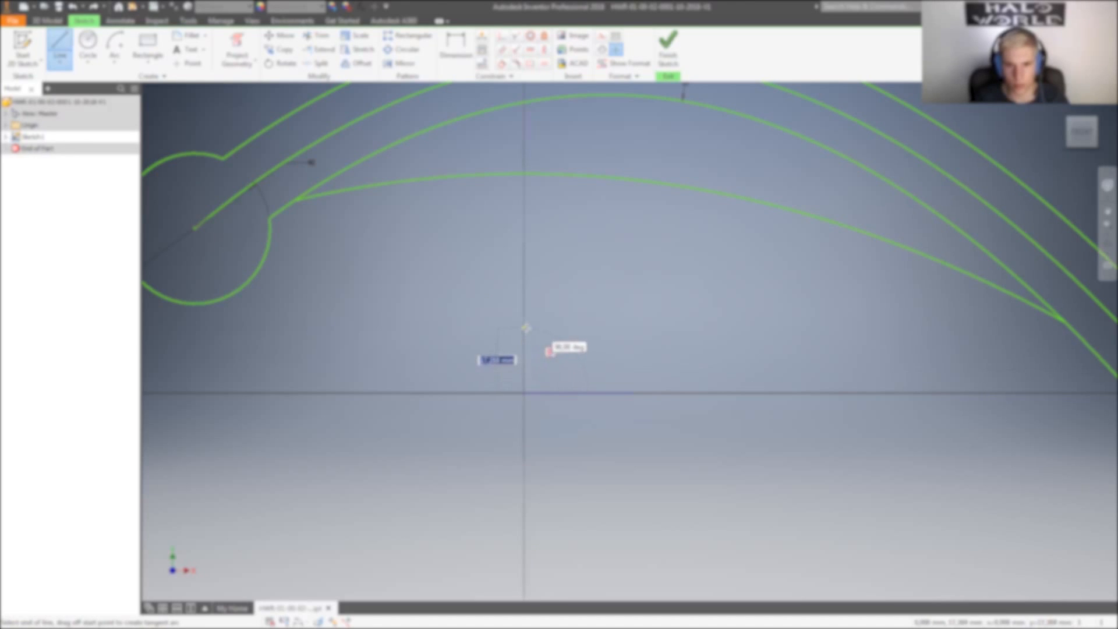
{"action": "left_click", "coordinate": [523, 292]}
{"action": "key", "text": "Escape"}
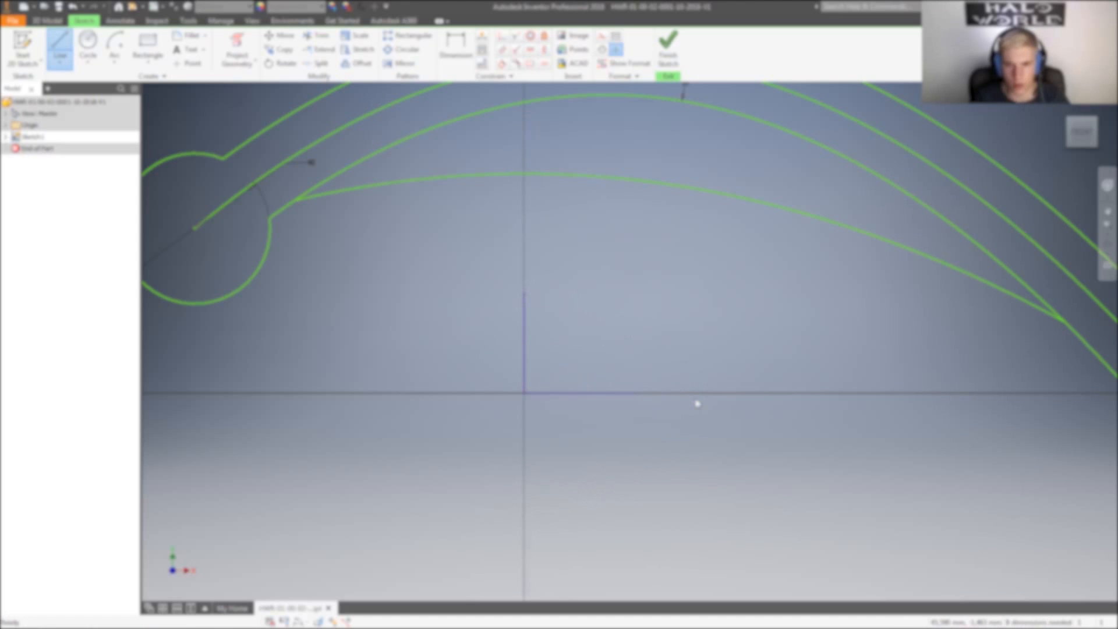
{"action": "key", "text": "Escape"}
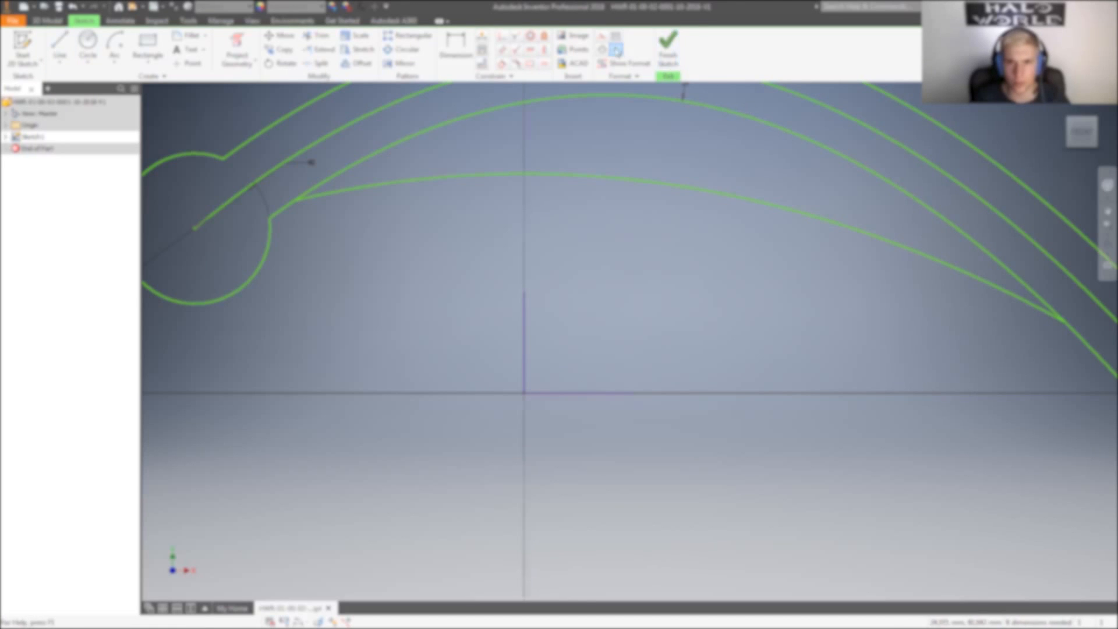
{"action": "left_click_drag", "start_coordinate": [454, 271], "coordinate": [638, 440]}
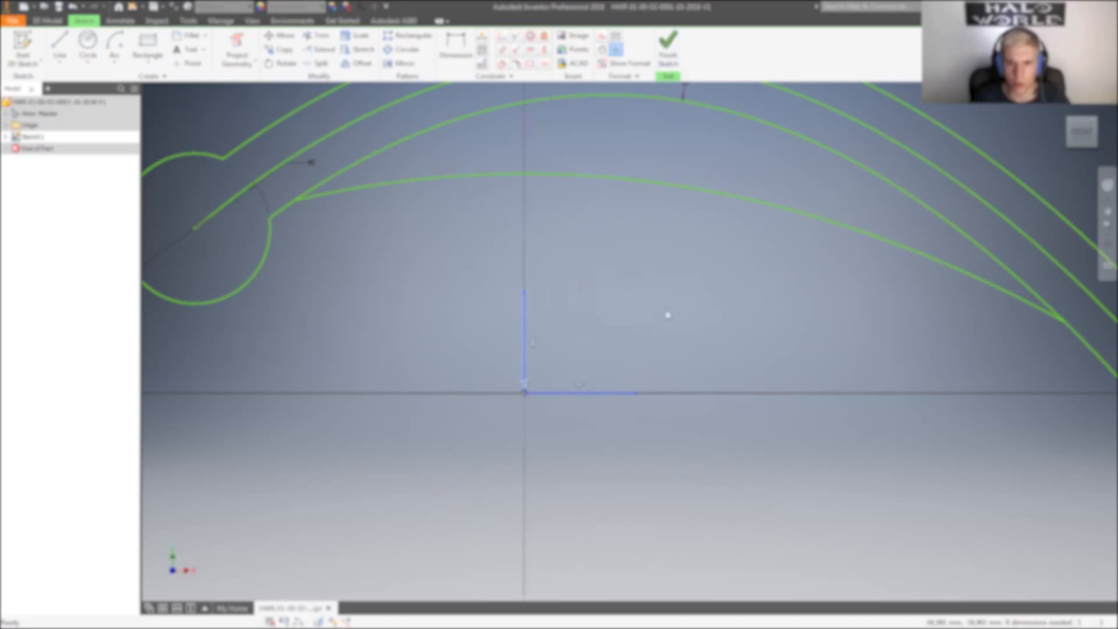
- Apply a collinear constraint between the horizontal origin line and the arm's short base line
{"action": "middle_click_drag", "start_coordinate": [822, 452], "coordinate": [537, 404]}
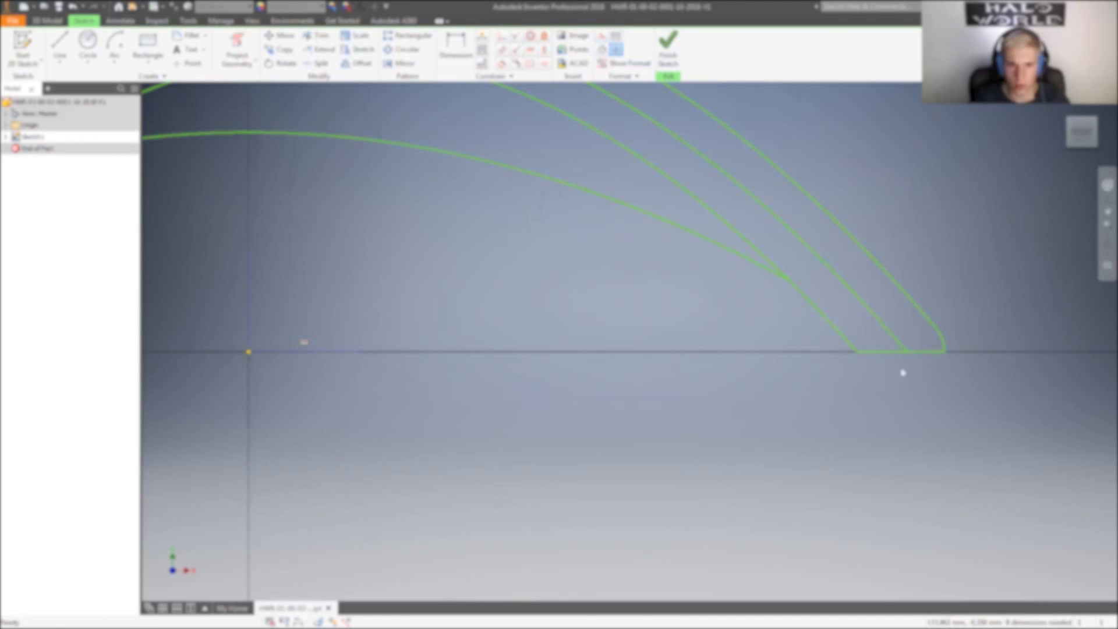
{"action": "left_click", "coordinate": [874, 352], "text": "ctrl"}
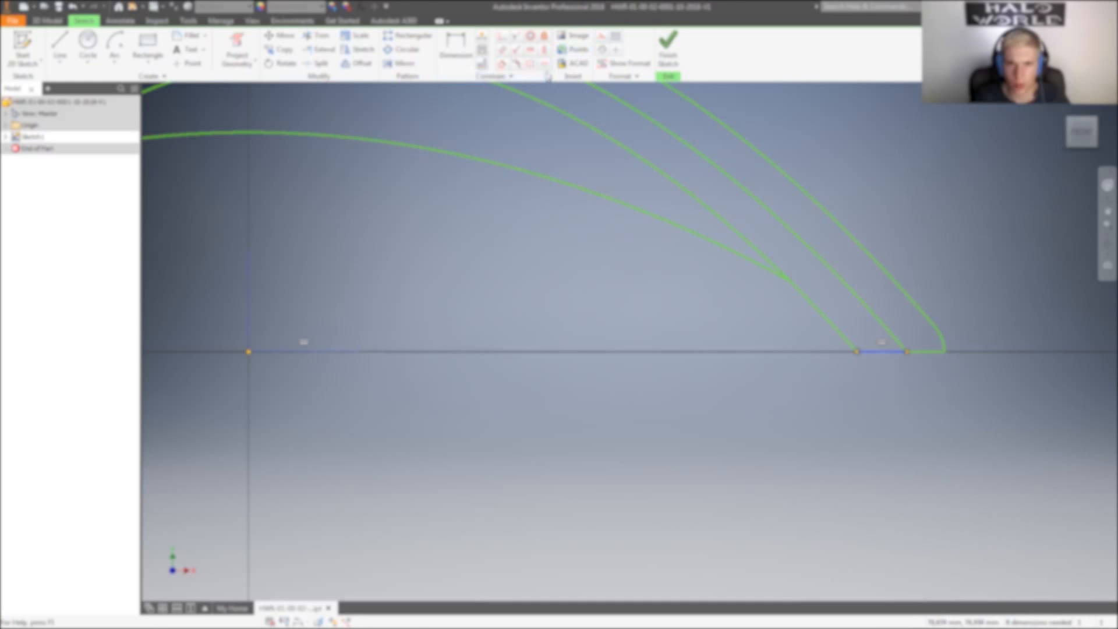
{"action": "left_click", "coordinate": [517, 36]}
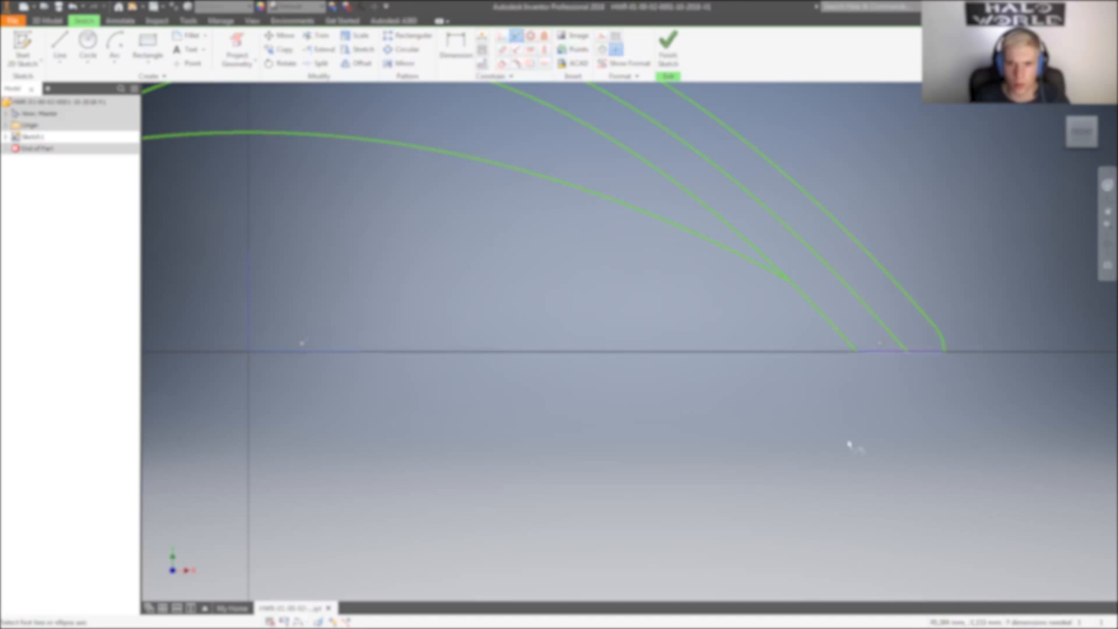
{"action": "key", "text": "Escape"}
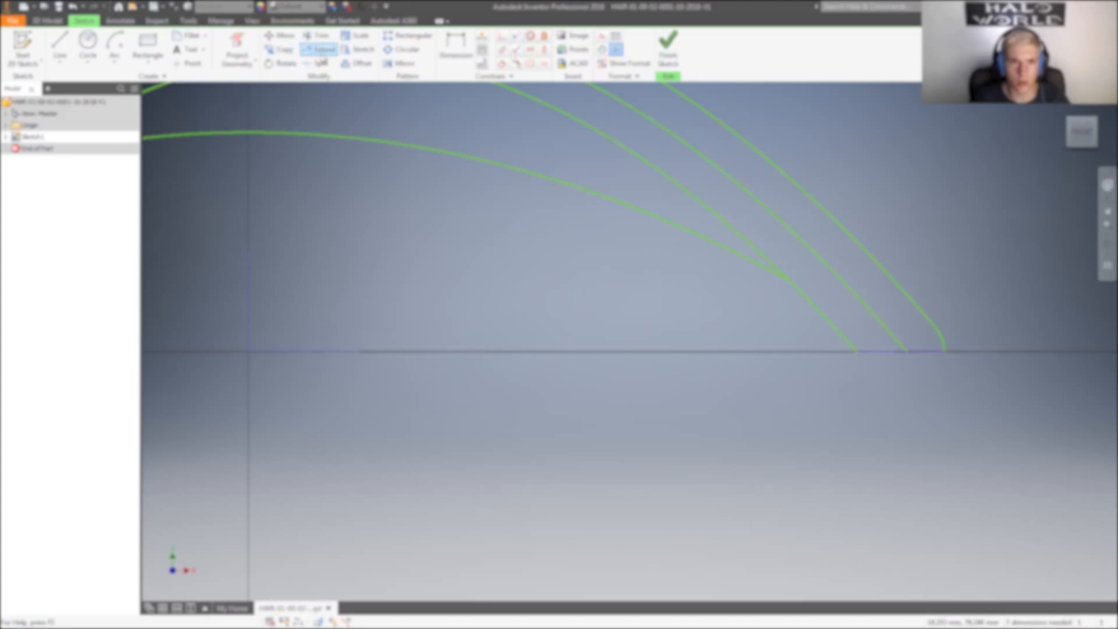
- Try trimming the lower end of the middle curve at the arm's base and undo the trim
{"action": "left_click", "coordinate": [318, 36]}
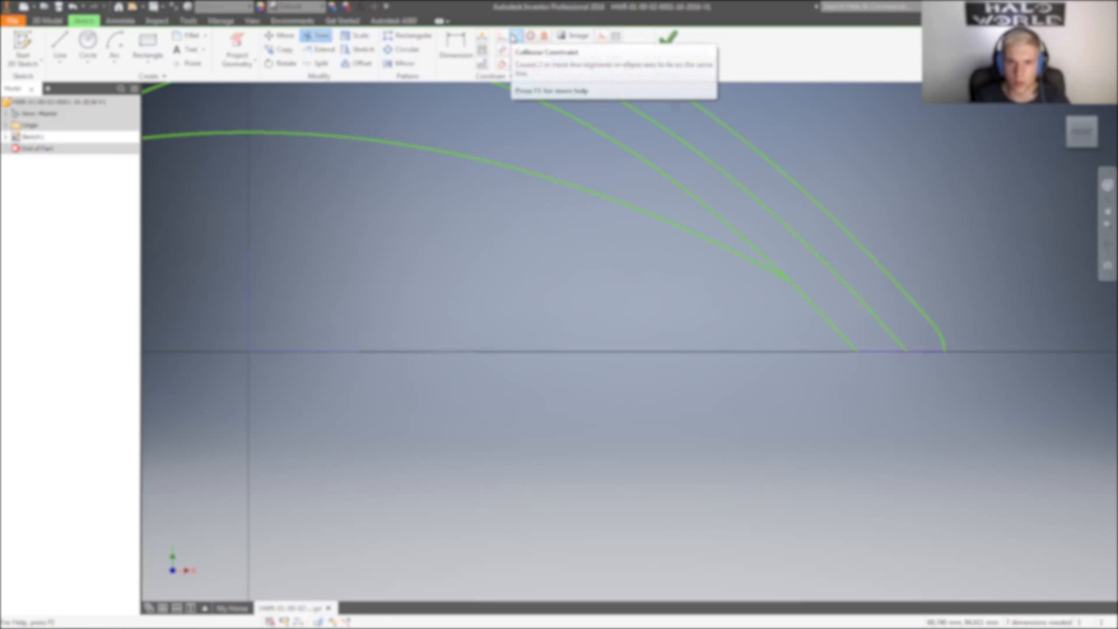
{"action": "left_click", "coordinate": [899, 342]}
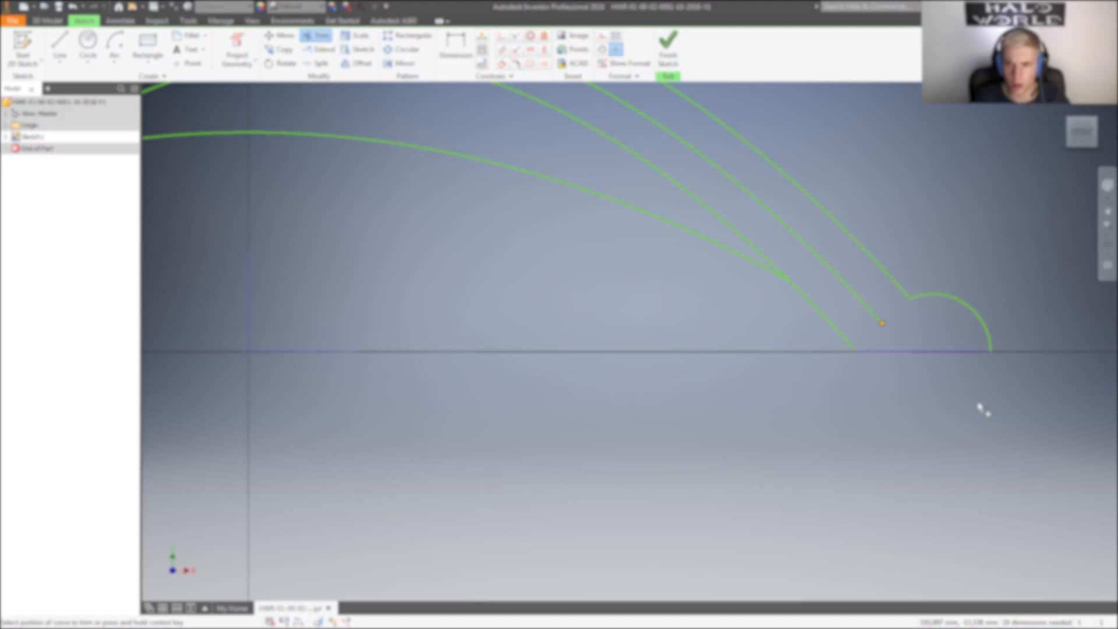
{"action": "key", "text": "ctrl+z"}
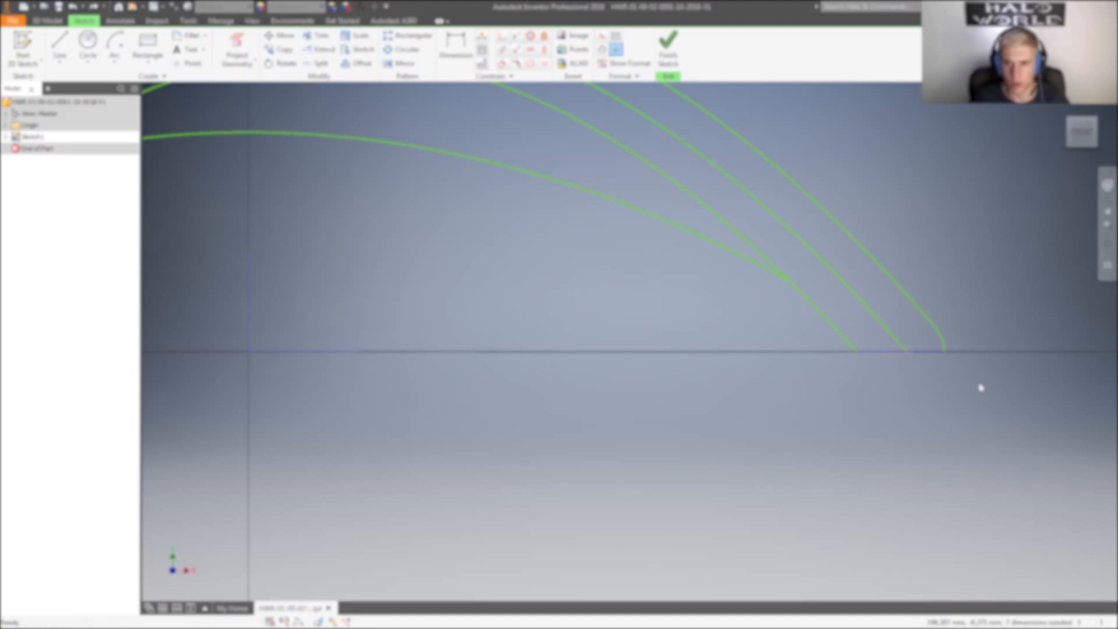
- Dimension the lengths of the two short base segments on either side of the middle curve's lower endpoint
{"action": "key", "text": "d"}
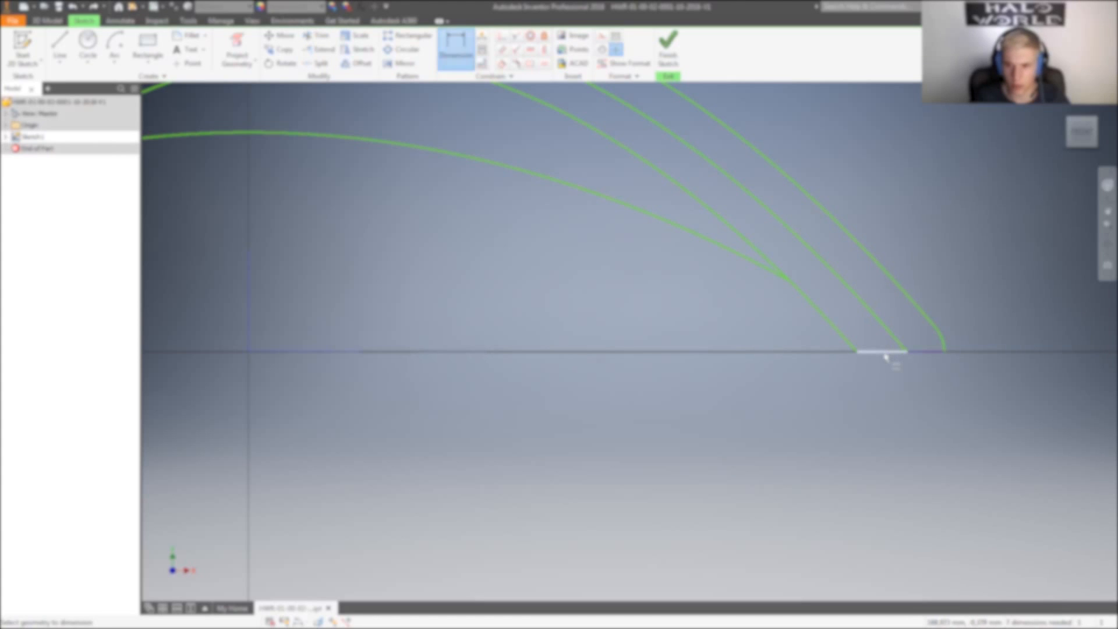
{"action": "left_click", "coordinate": [925, 352]}
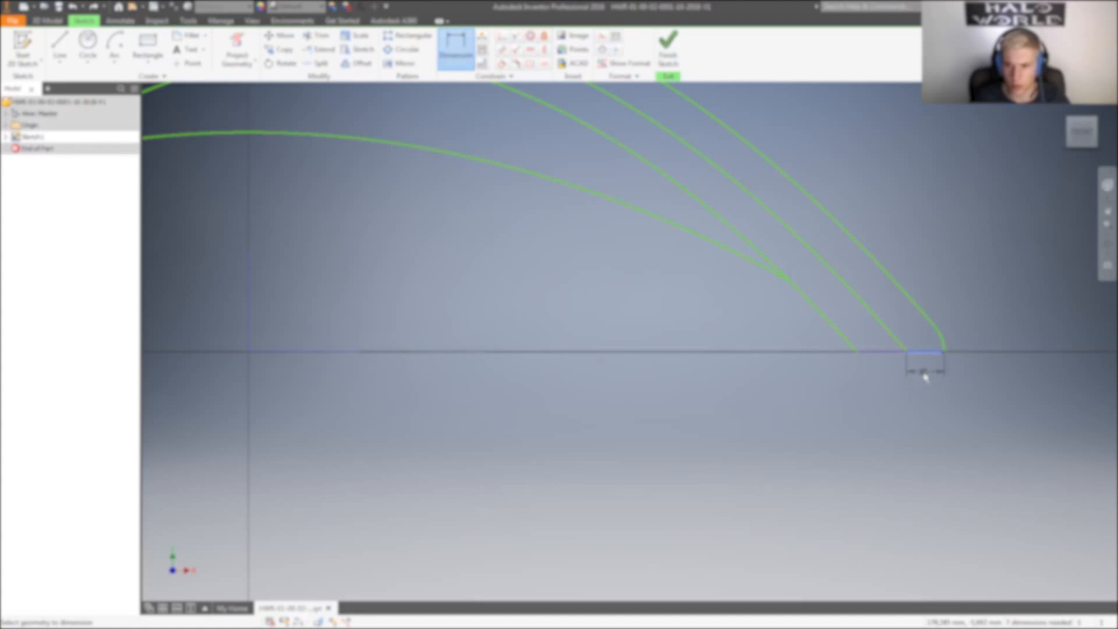
{"action": "left_click", "coordinate": [924, 374]}
{"action": "key", "text": "Return"}
{"action": "left_click", "coordinate": [883, 357]}
{"action": "left_click", "coordinate": [886, 371]}
{"action": "key", "text": "Return"}
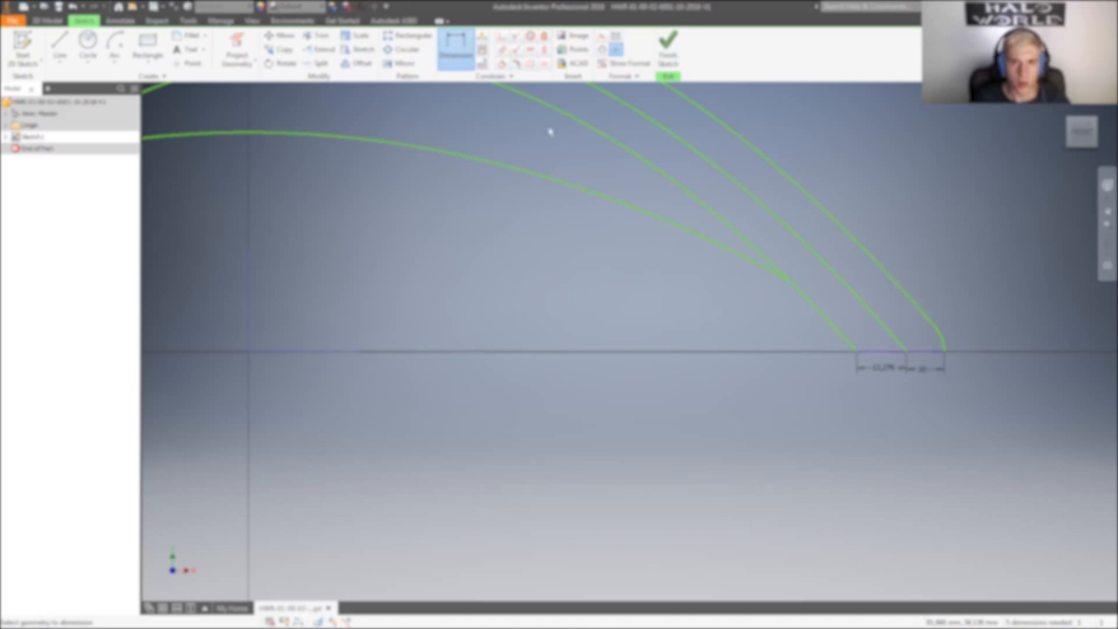
- Try trimming the middle curve again with both base segments dimensioned, and undo the trim
{"action": "key", "text": "x"}
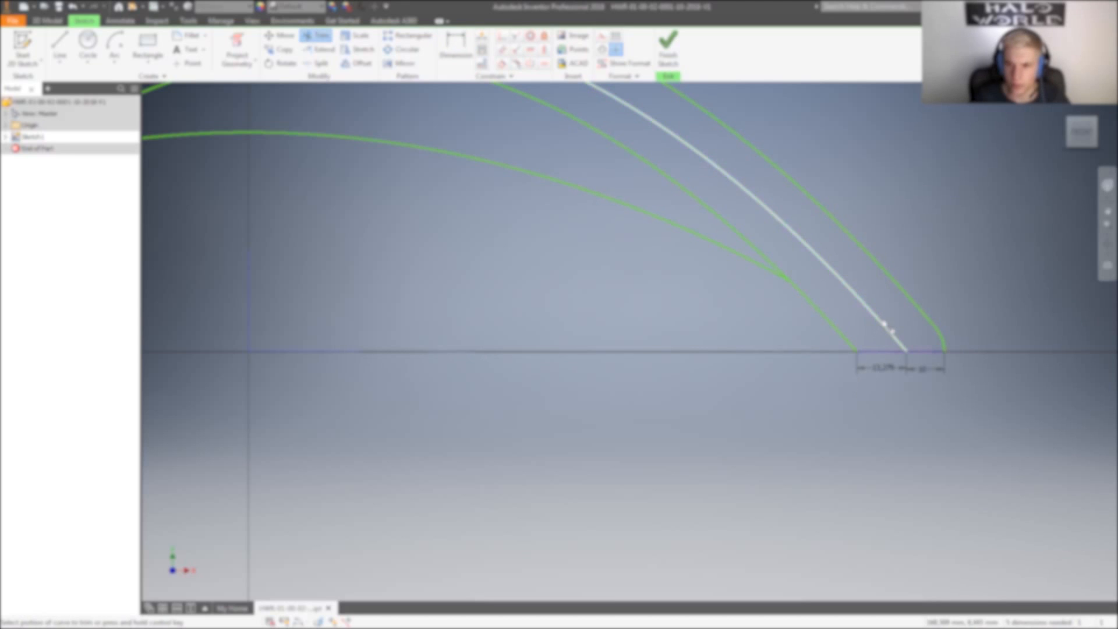
{"action": "left_click", "coordinate": [885, 332]}
{"action": "key", "text": "Escape"}
{"action": "key", "text": "ctrl+z"}
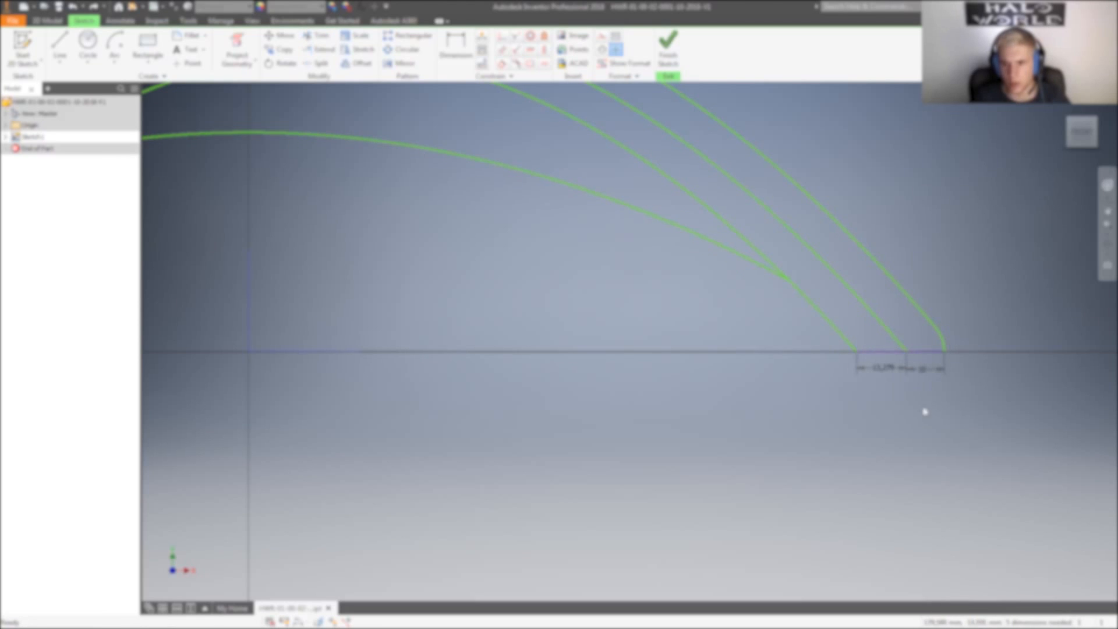
- Try to add a vertical dimension between the round end's center and the origin, and cancel it
{"action": "mouse_move", "coordinate": [516, 339]}
{"action": "middle_mouse_down"}
{"action": "mouse_move", "coordinate": [839, 385]}
{"action": "mouse_move", "coordinate": [885, 405]}
{"action": "middle_mouse_up"}
{"action": "middle_click_drag", "start_coordinate": [525, 370], "coordinate": [656, 349]}
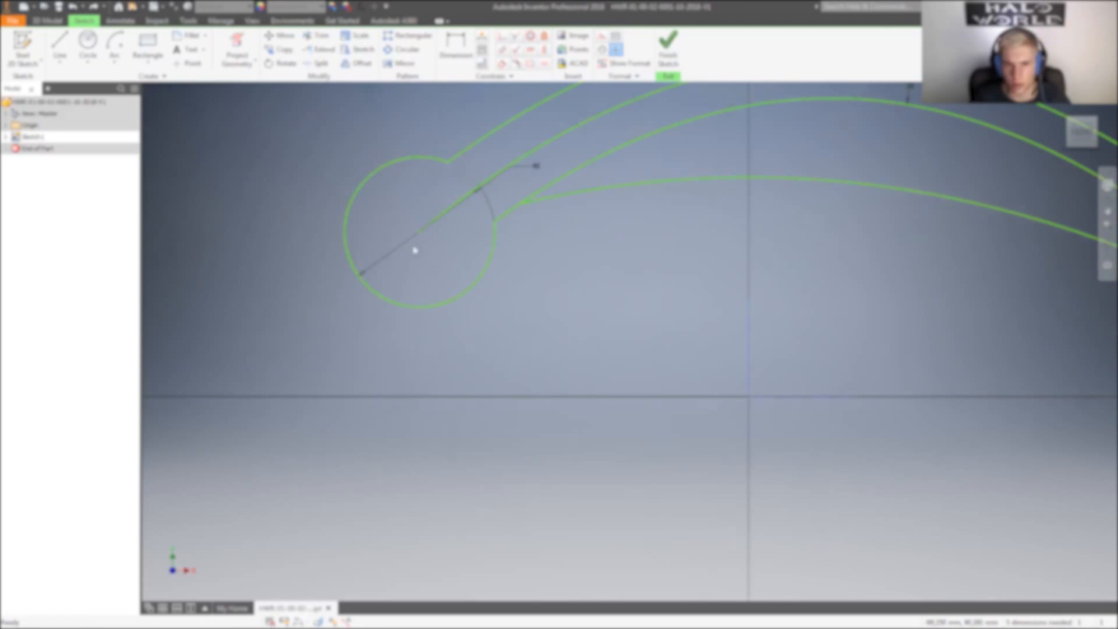
{"action": "middle_click_drag", "start_coordinate": [707, 307], "coordinate": [577, 282]}
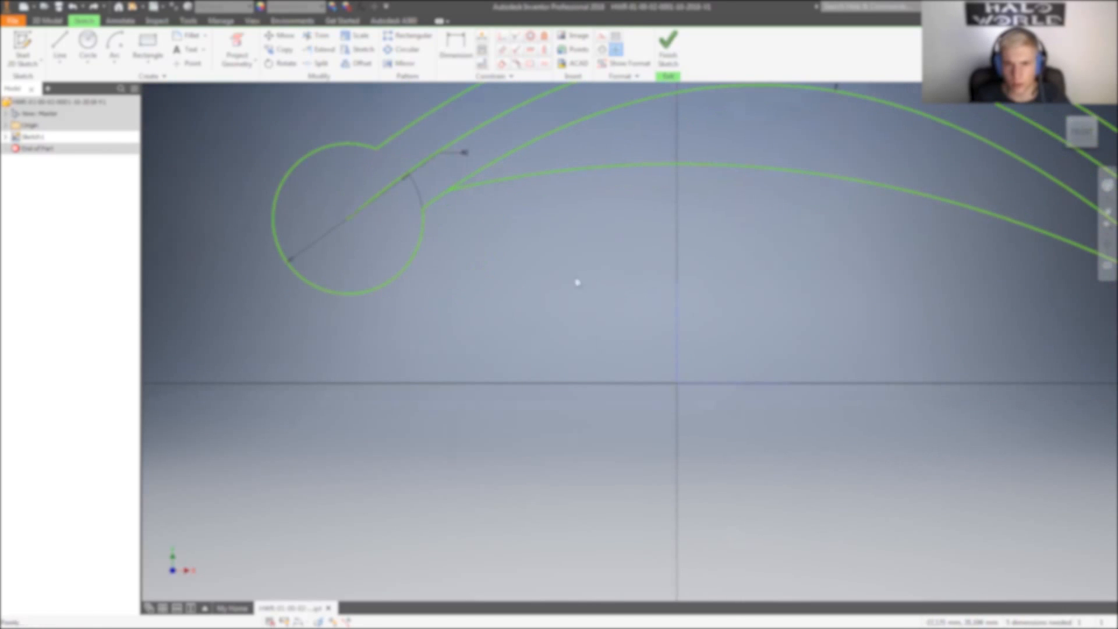
{"action": "key", "text": "d"}
{"action": "left_click", "coordinate": [347, 220]}
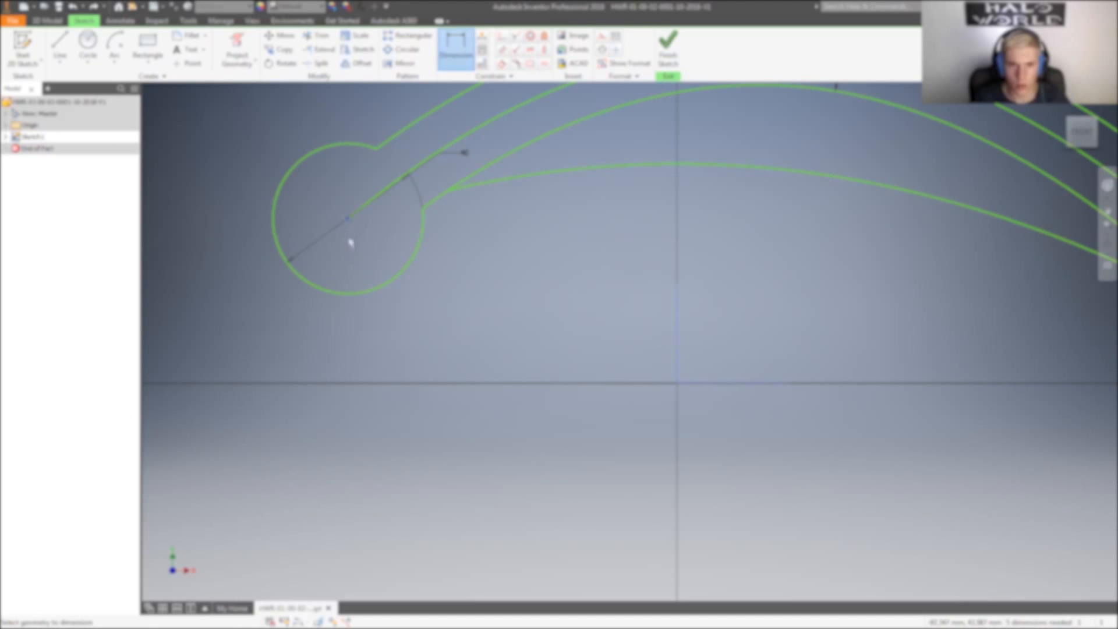
{"action": "left_click", "coordinate": [679, 384]}
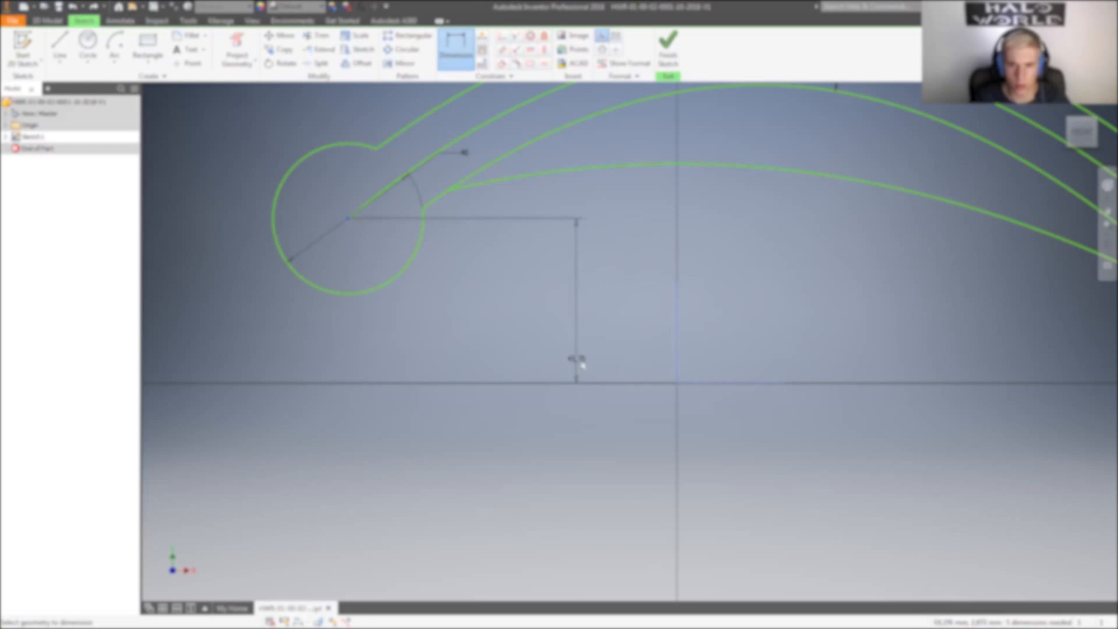
{"action": "left_click", "coordinate": [537, 332]}
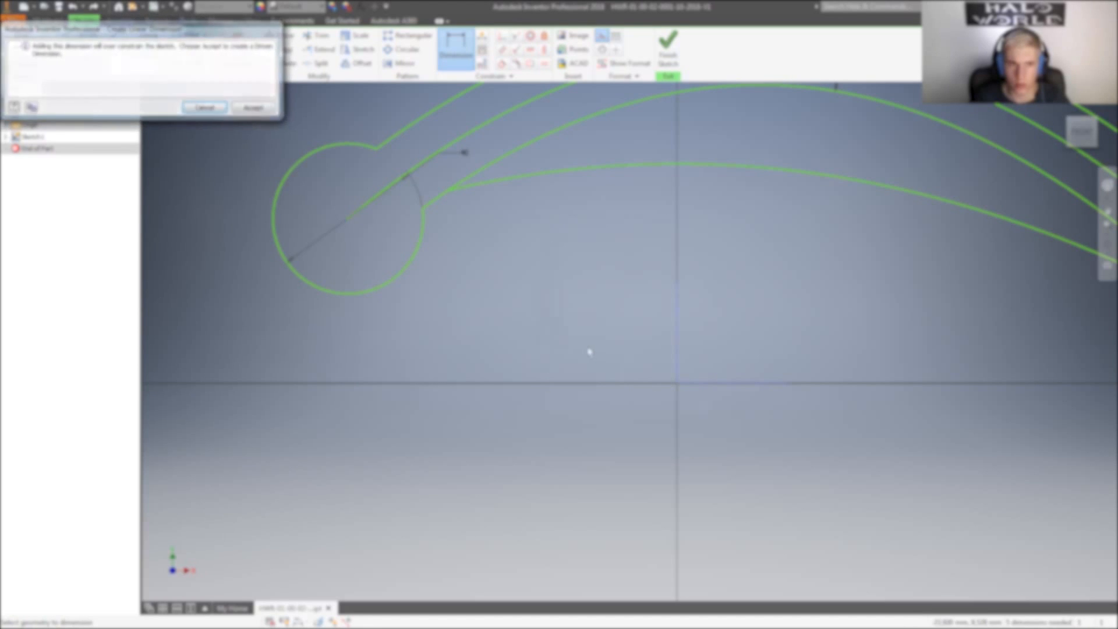
{"action": "key", "text": "Escape"}
{"action": "key", "text": "Escape"}
- Dimension the horizontal distance from the origin to the inner curve's lower endpoint at the arm's base
{"action": "mouse_move", "coordinate": [825, 334]}
{"action": "middle_mouse_down"}
{"action": "mouse_move", "coordinate": [571, 344]}
{"action": "mouse_move", "coordinate": [552, 319]}
{"action": "middle_mouse_up"}
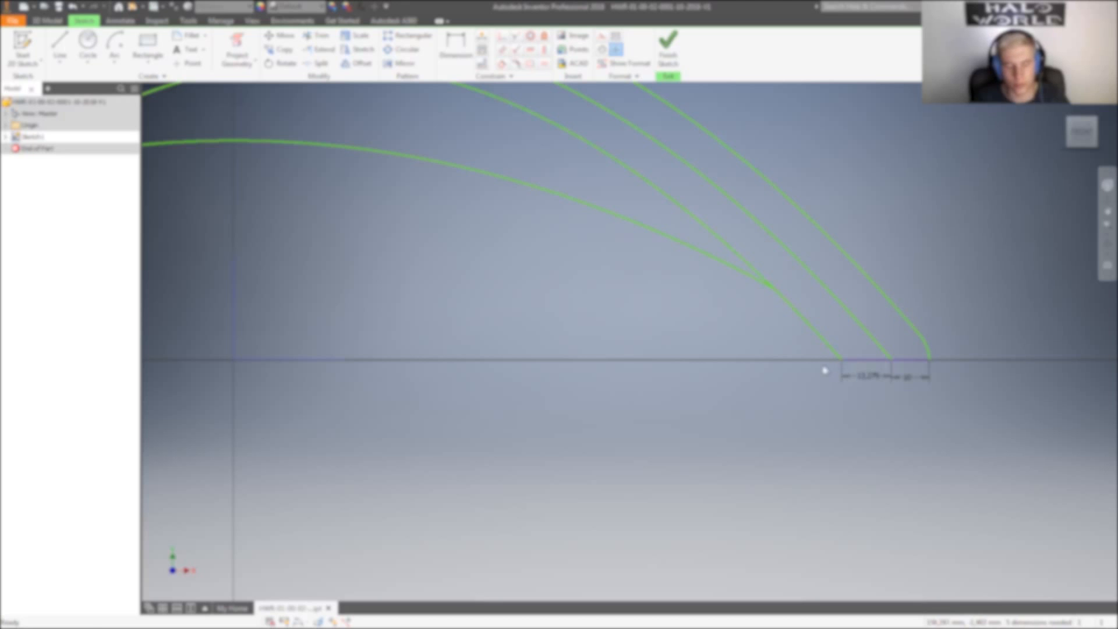
{"action": "key", "text": "d"}
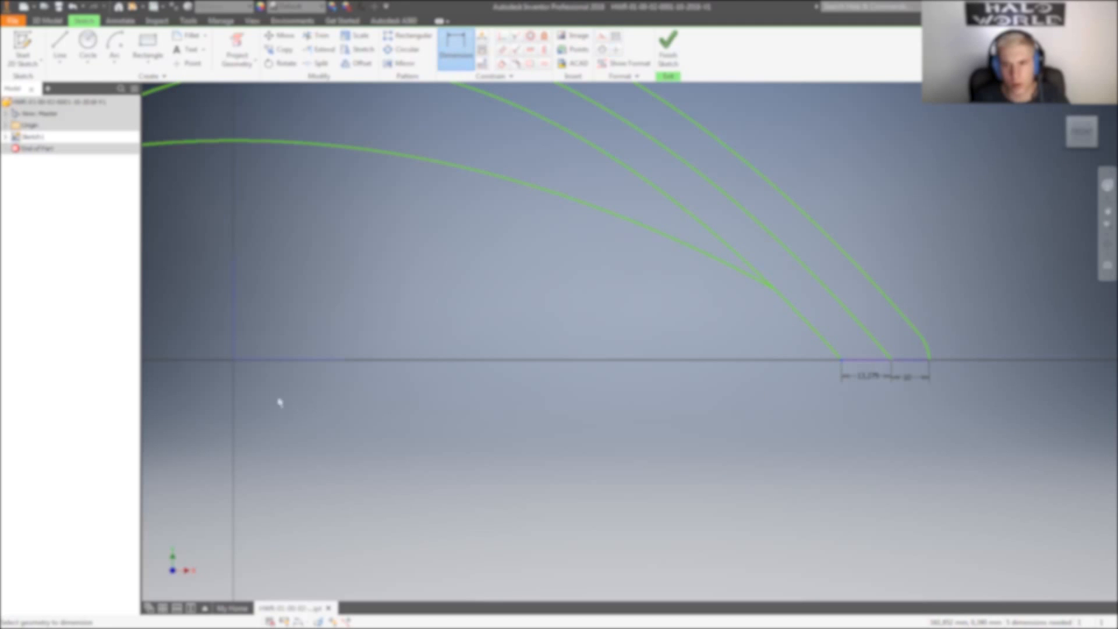
{"action": "left_click", "coordinate": [235, 363]}
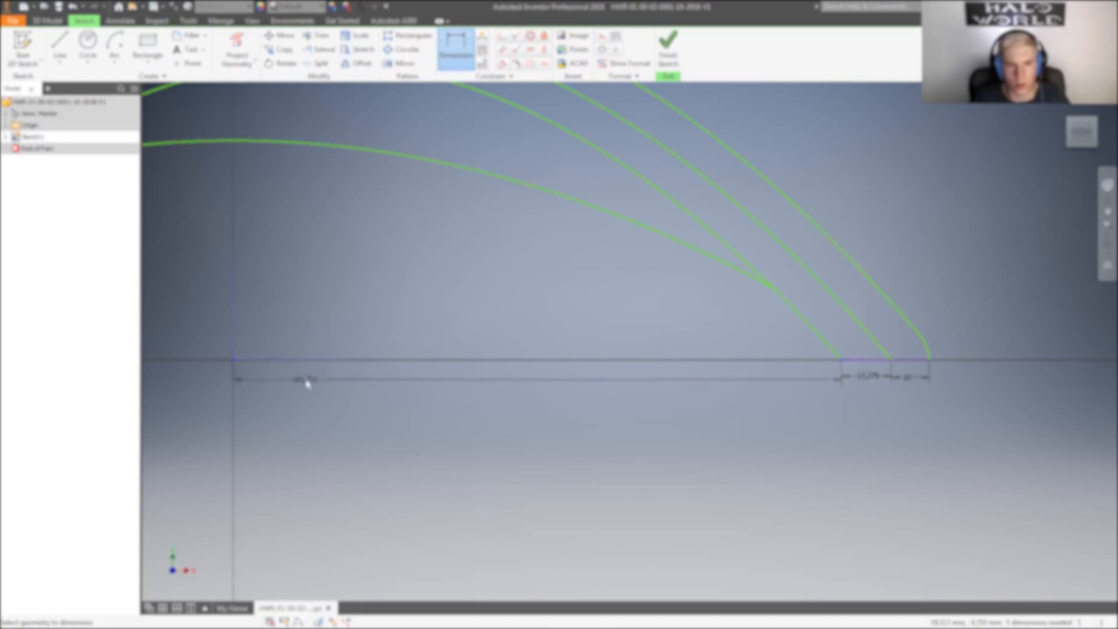
{"action": "left_click", "coordinate": [433, 379]}
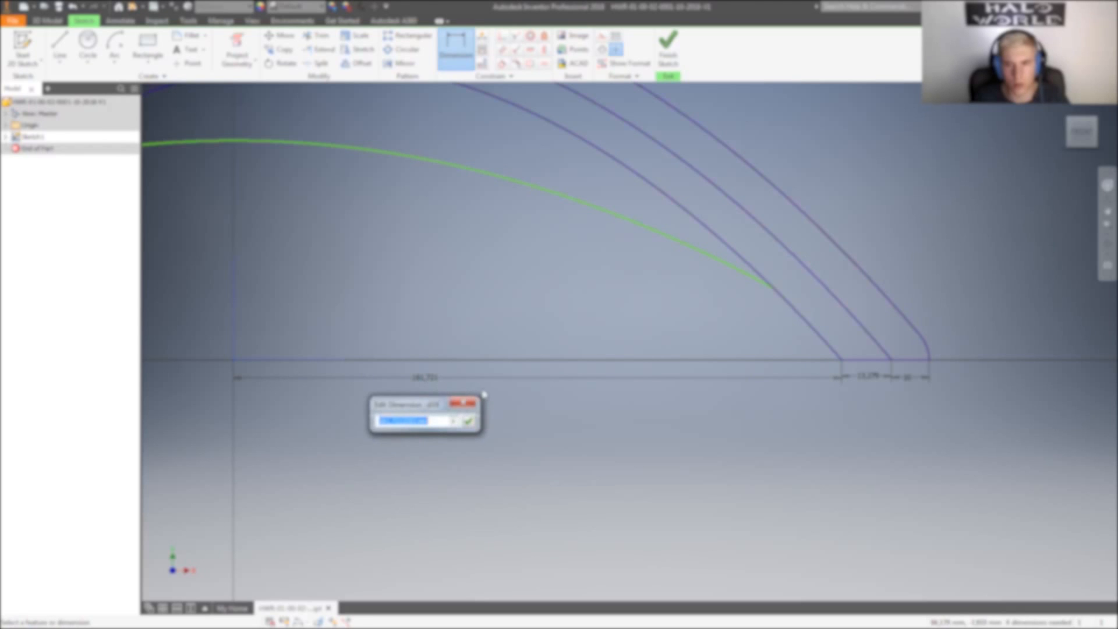
{"action": "key", "text": "Return"}
- Dimension the height of the lowest arc's endpoint near the arm's base above the horizontal origin line
{"action": "scroll", "coordinate": [554, 305], "scroll_direction": "down", "scroll_amount": 5}
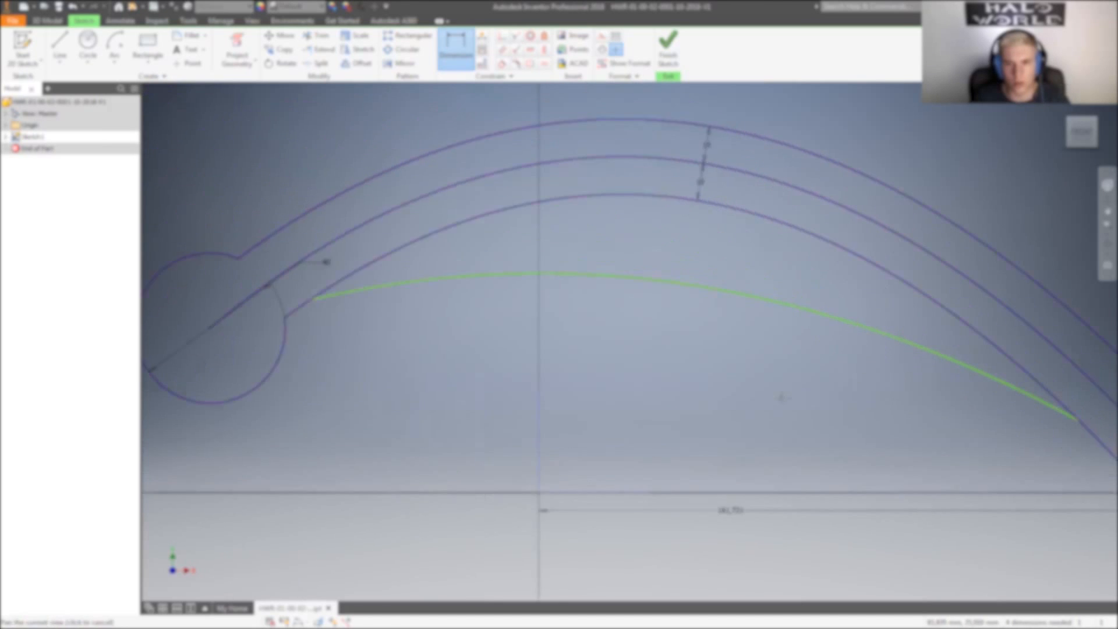
{"action": "scroll", "coordinate": [559, 298], "scroll_direction": "up", "scroll_amount": 2}
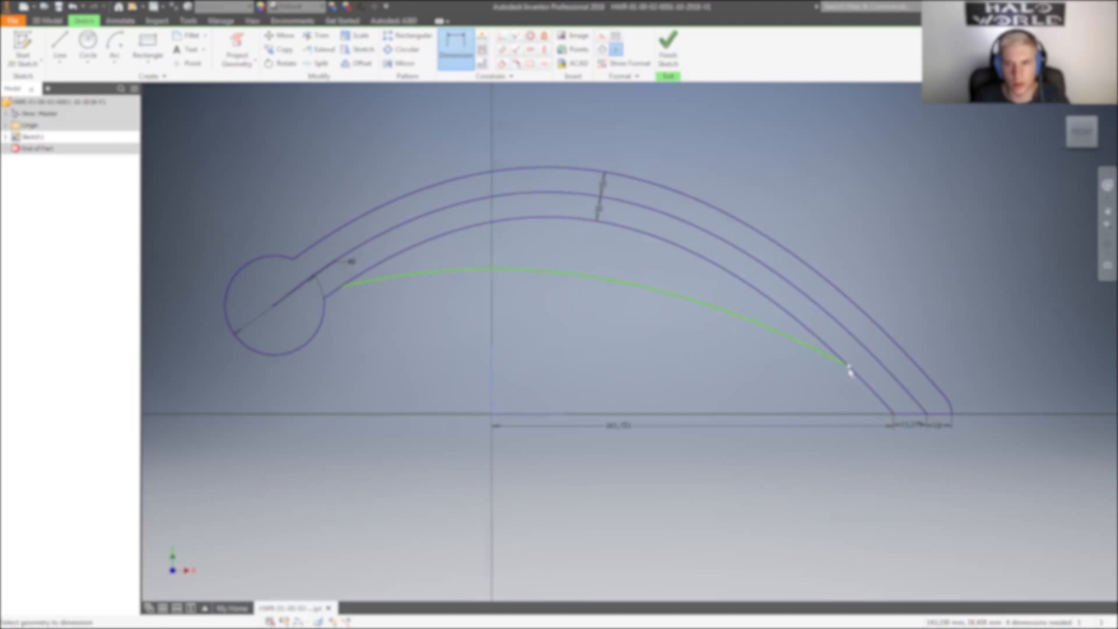
{"action": "left_click", "coordinate": [521, 415]}
{"action": "left_click", "coordinate": [733, 391]}
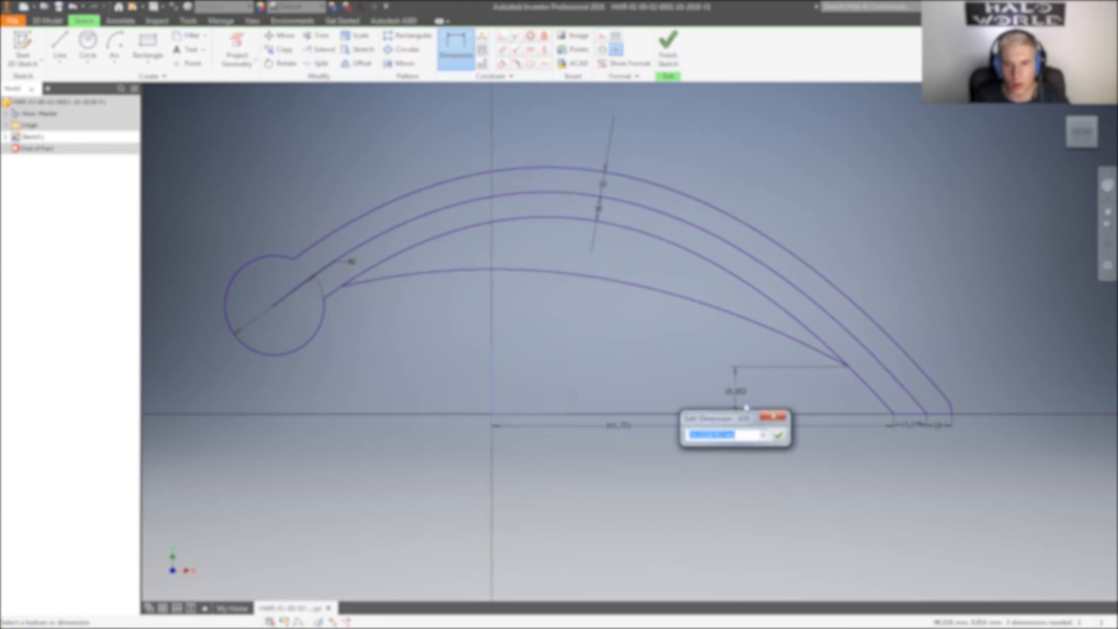
{"action": "key", "text": "Return"}
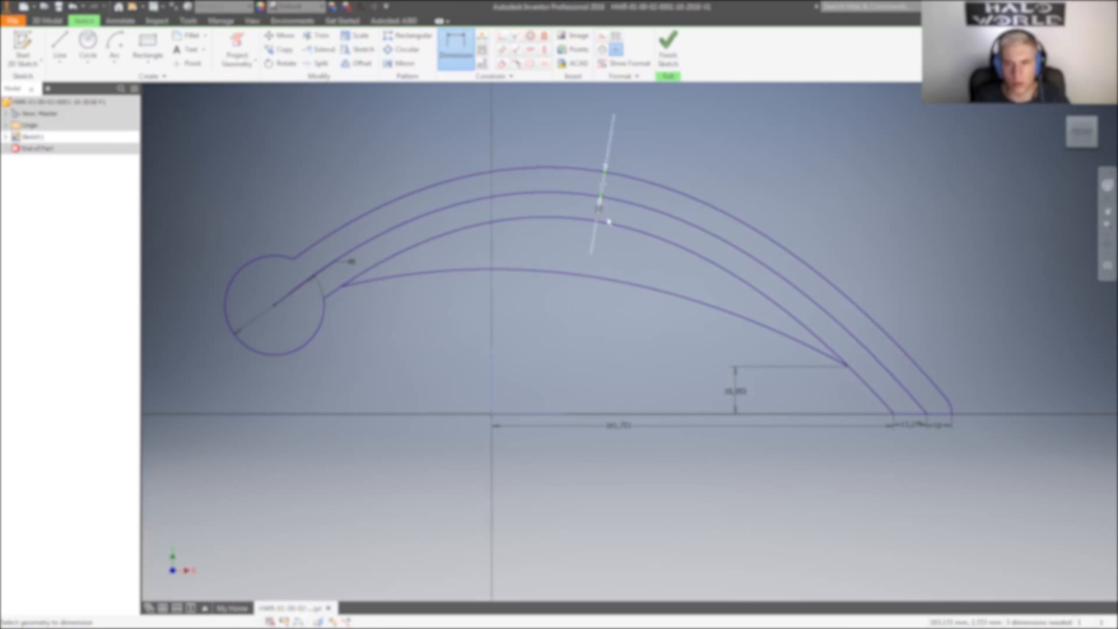
{"action": "middle_click_drag", "start_coordinate": [931, 422], "coordinate": [702, 386]}
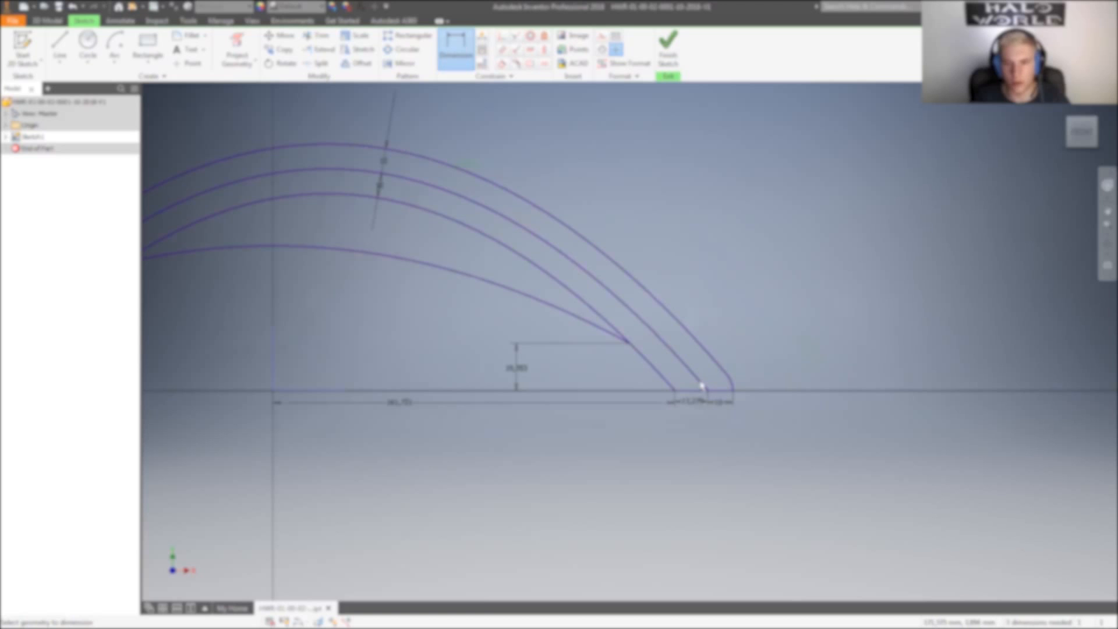
- Try to trim the lower end of the middle curve at the arm's base, and undo the trim
{"action": "key", "text": "x"}
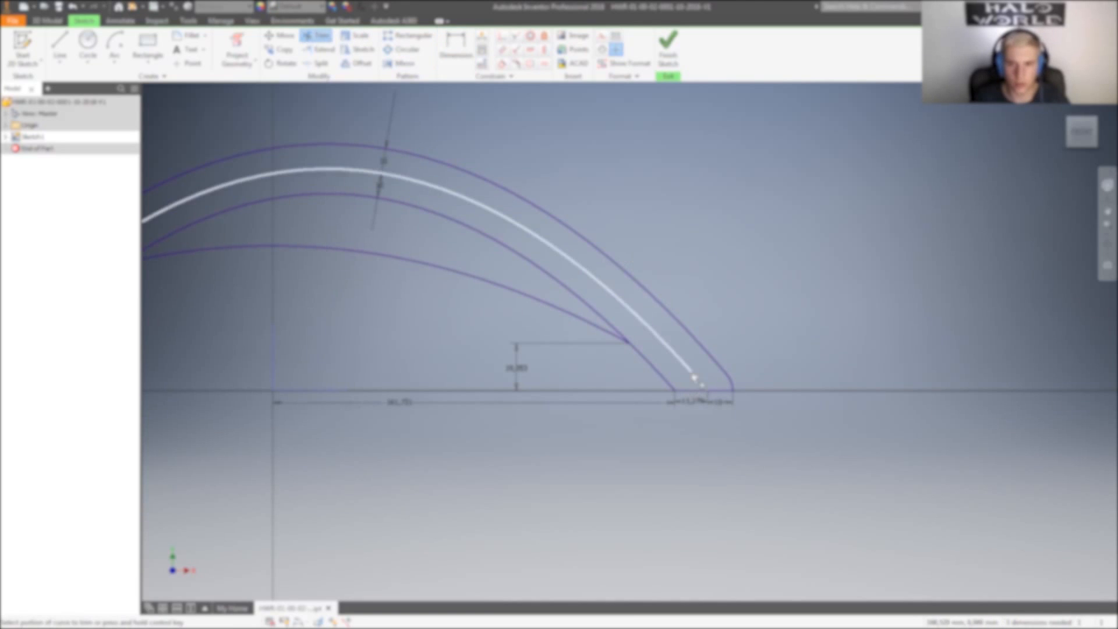
{"action": "left_click", "coordinate": [705, 386]}
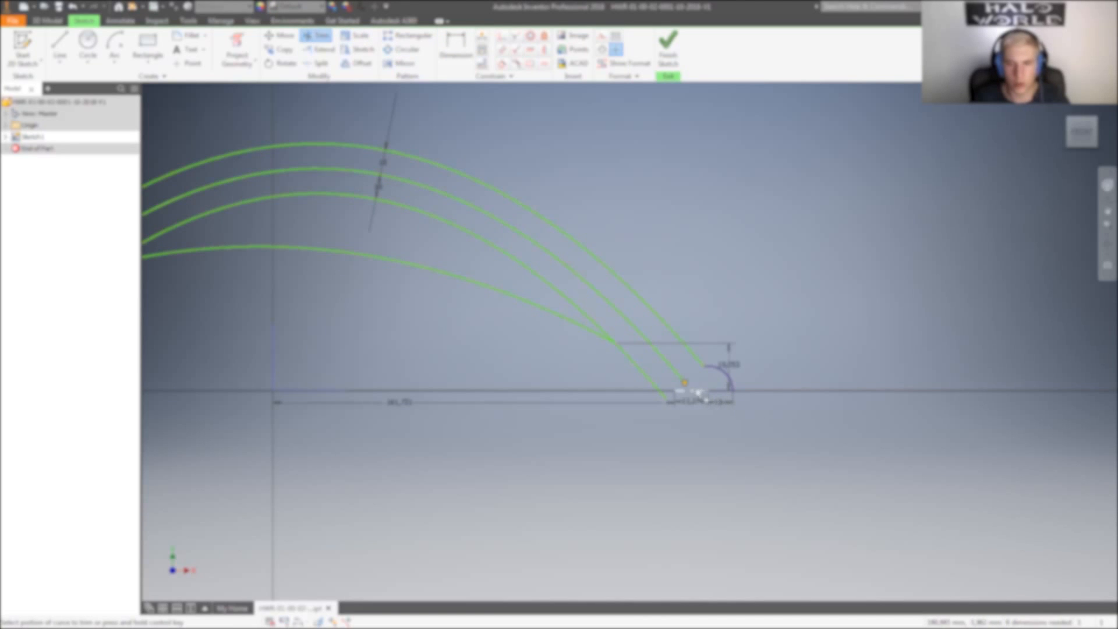
{"action": "key", "text": "Escape"}
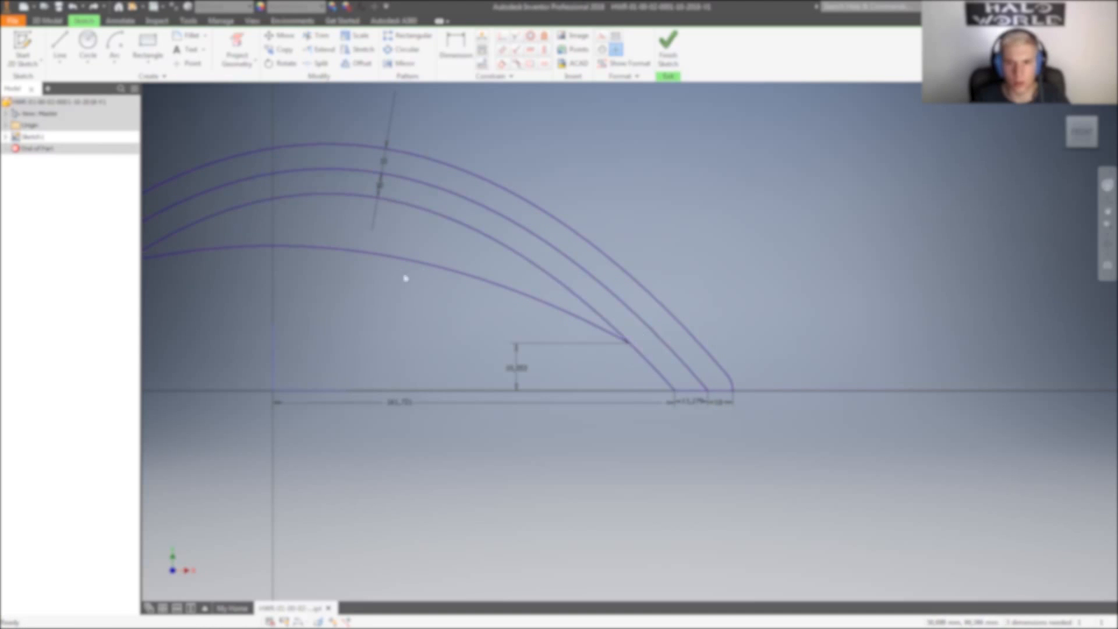
{"action": "middle_click_drag", "start_coordinate": [401, 273], "coordinate": [657, 306]}
{"action": "left_click", "coordinate": [549, 231]}
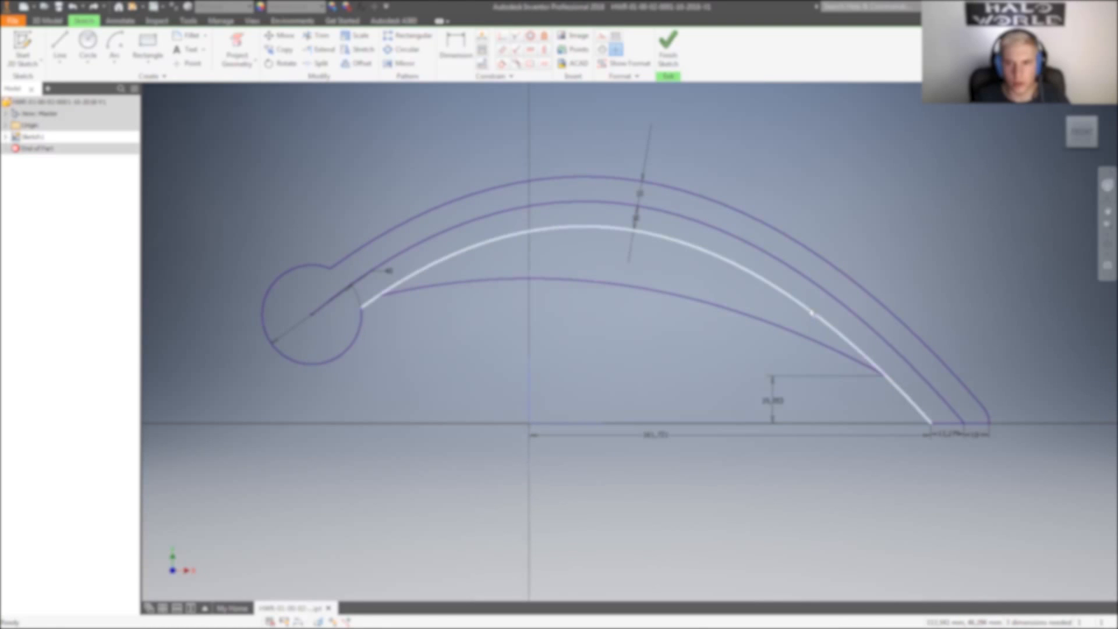
{"action": "right_click", "coordinate": [812, 315]}
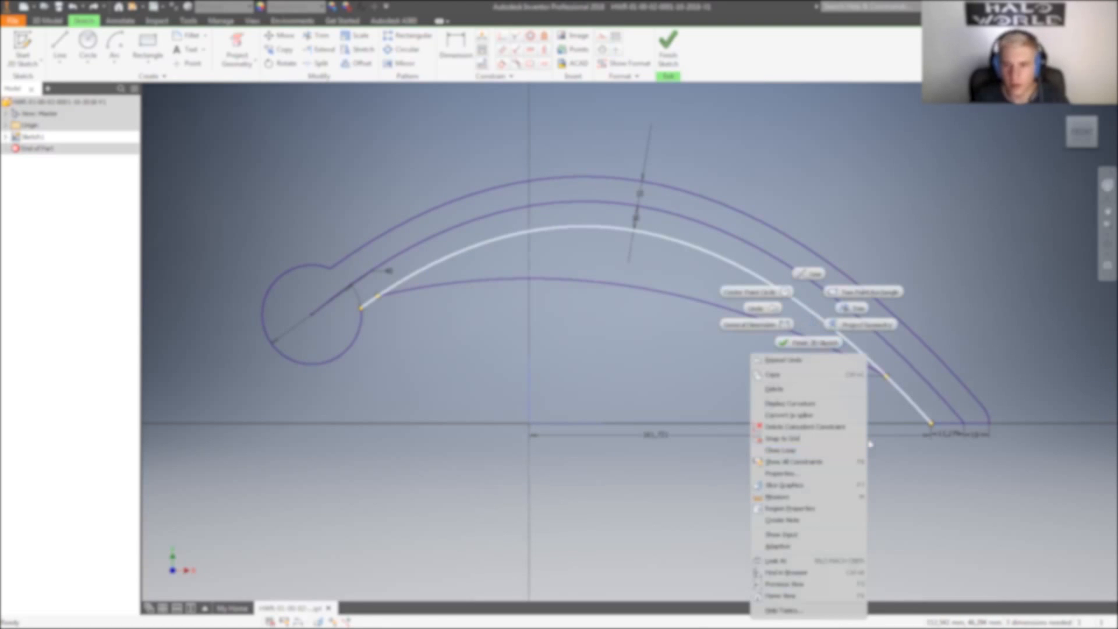
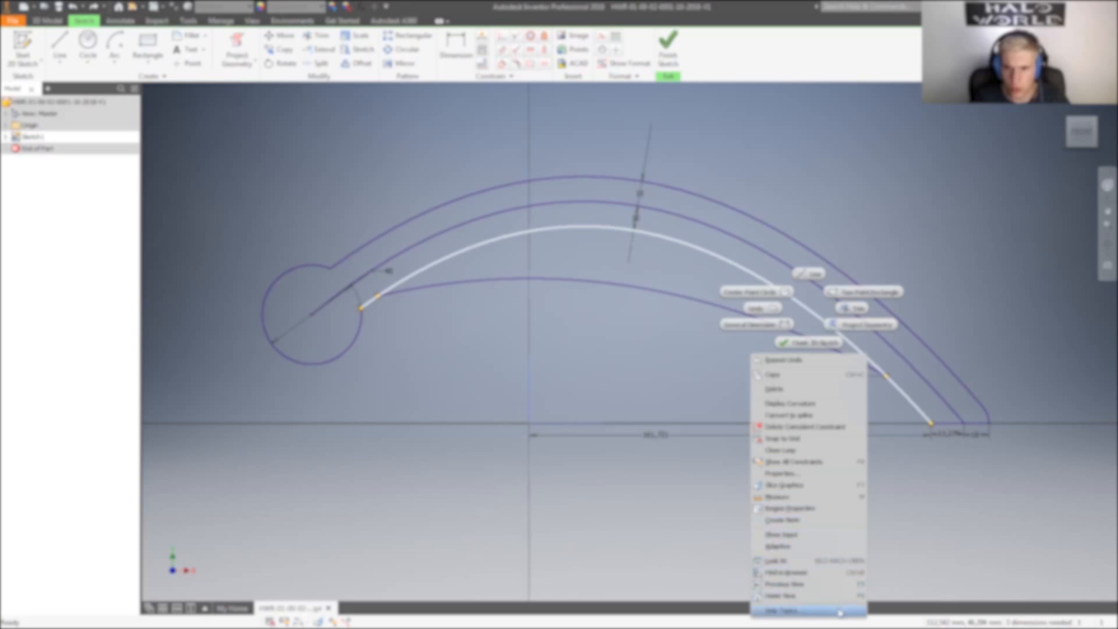
{"action": "left_click", "coordinate": [779, 361]}
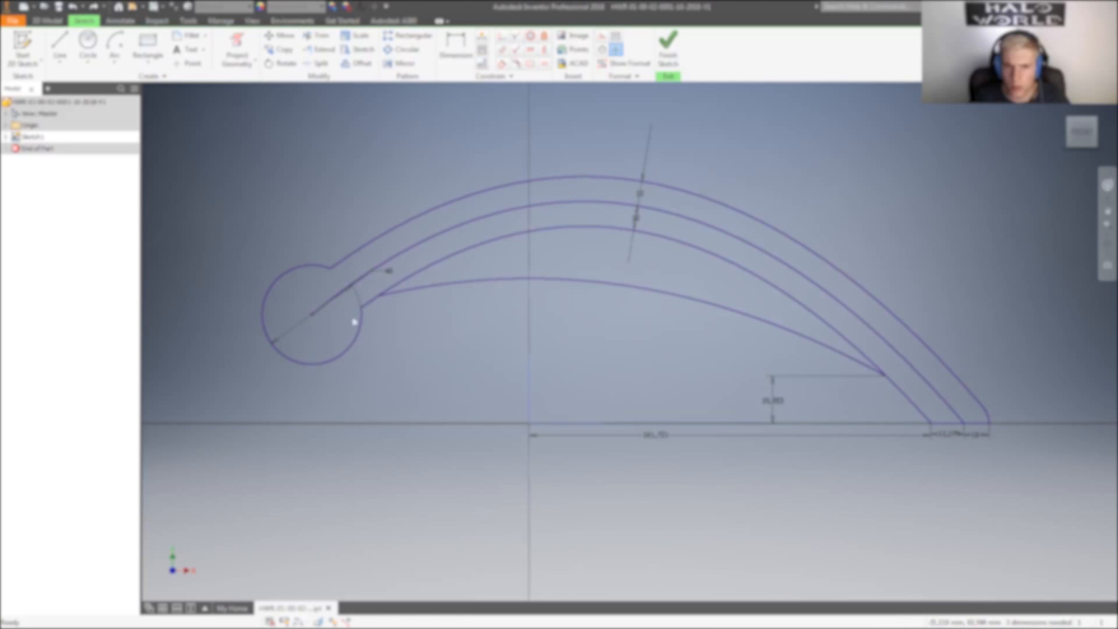
- Try to extend the outer base segment between the ends of the middle and outer curves, and cancel it
{"action": "left_click", "coordinate": [989, 423]}
{"action": "left_click", "coordinate": [964, 425]}
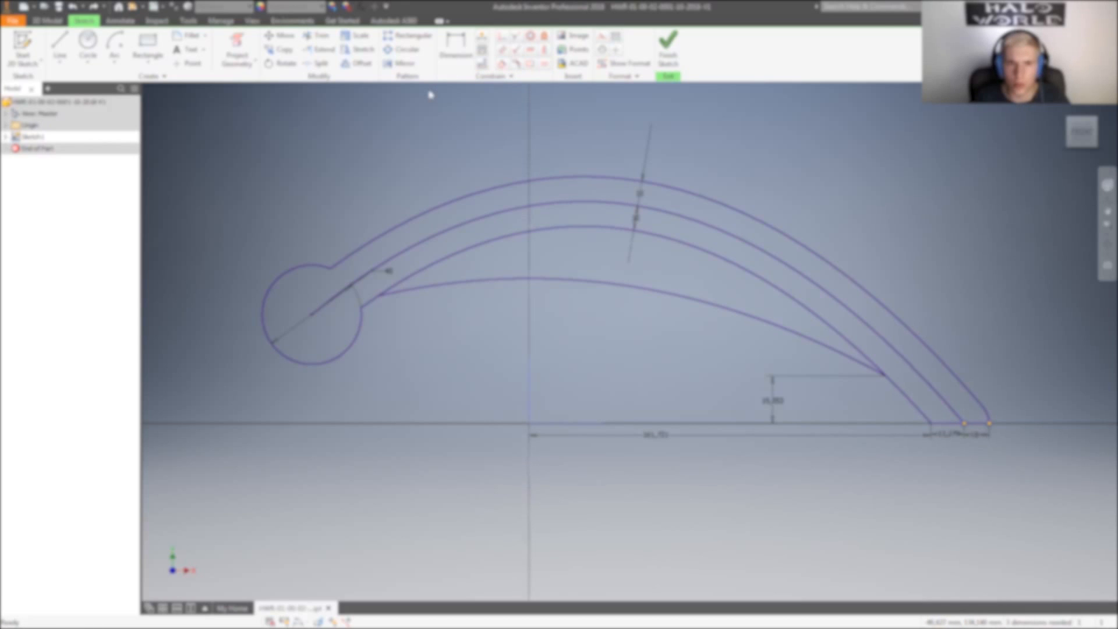
{"action": "left_click", "coordinate": [319, 49]}
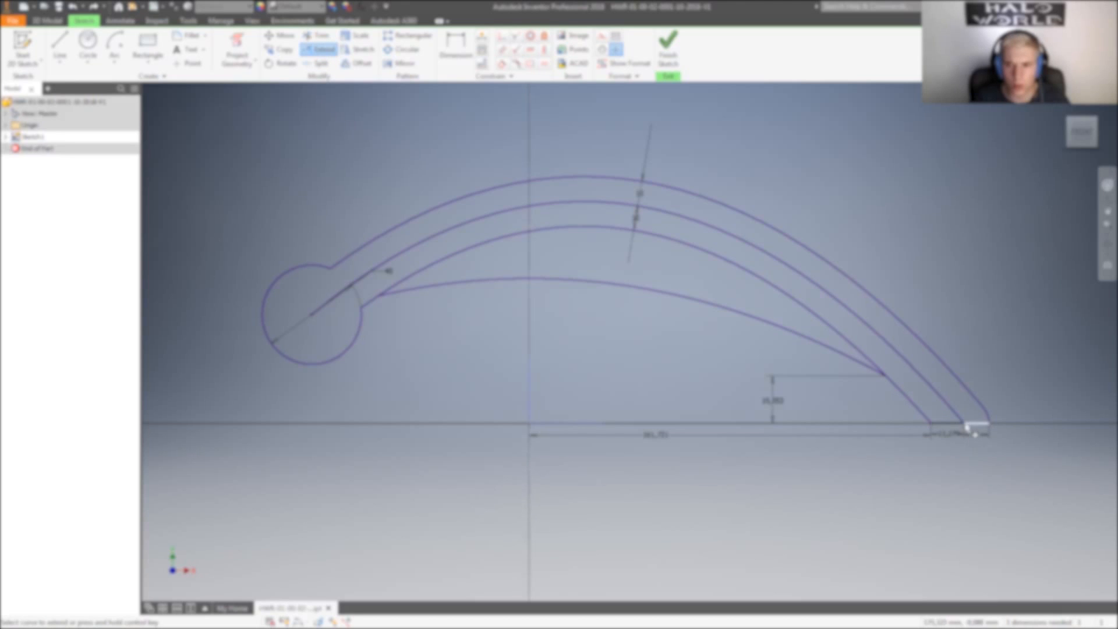
{"action": "left_click", "coordinate": [961, 428]}
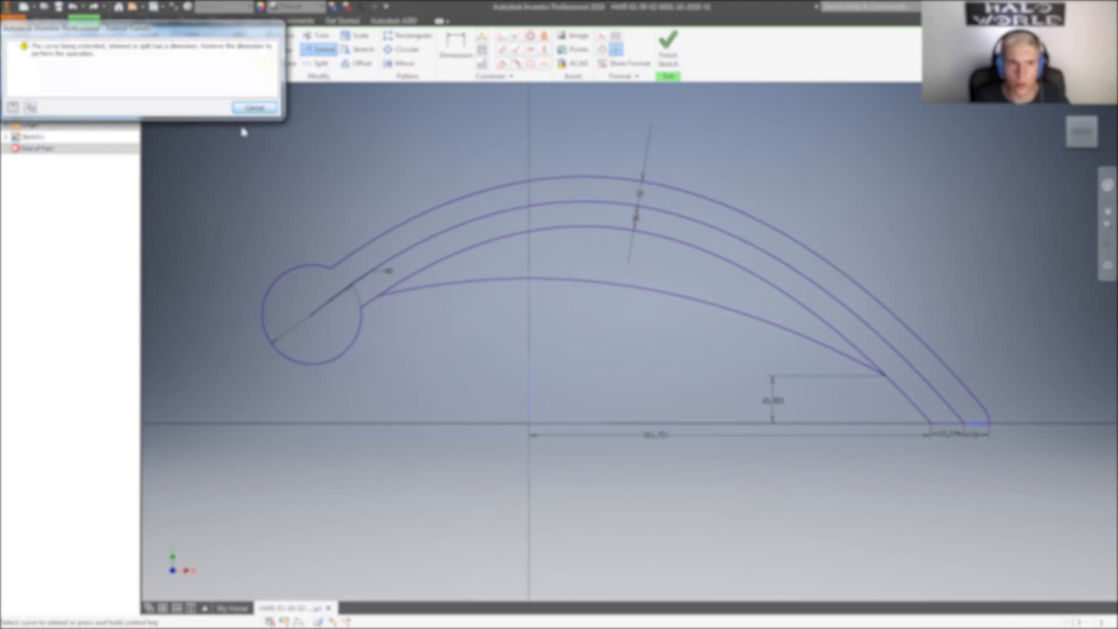
{"action": "key", "text": "Escape"}
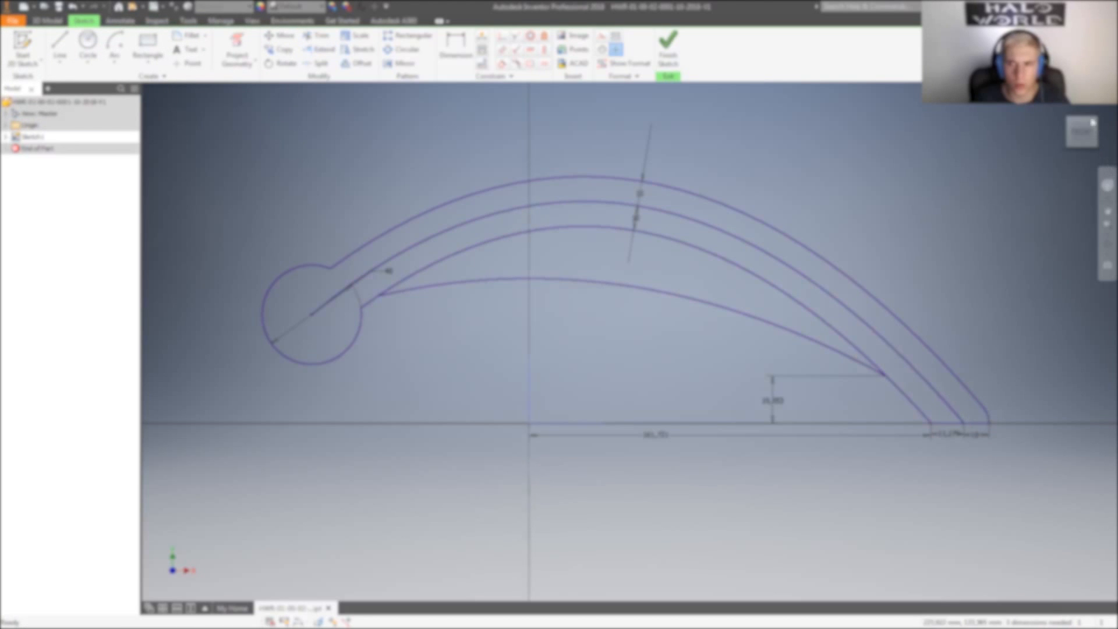
{"action": "left_click", "coordinate": [34, 66]}
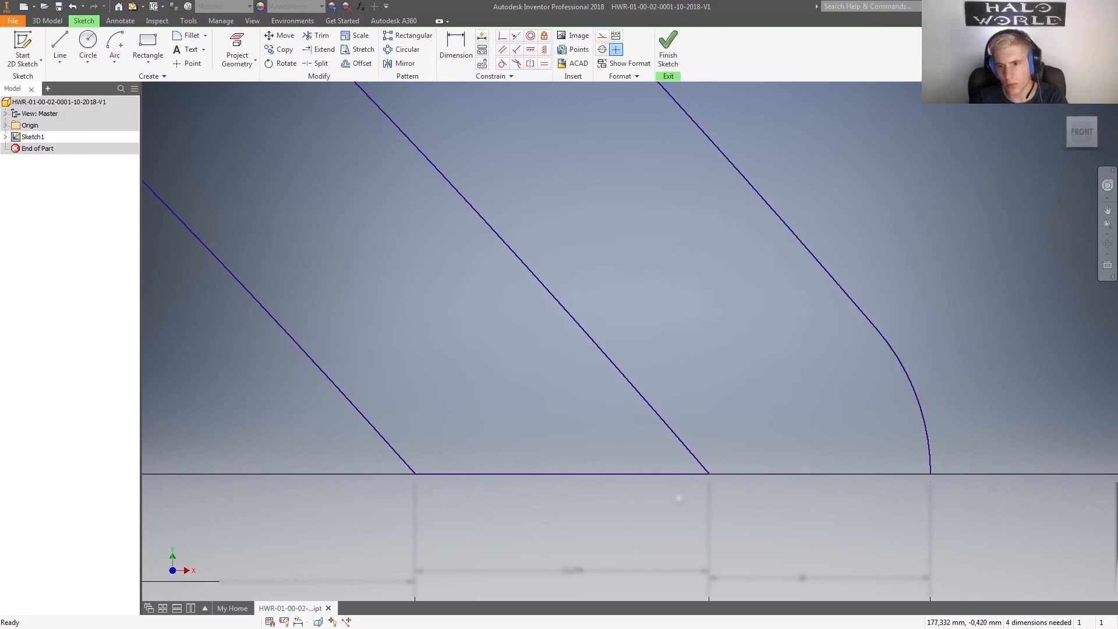
- Replace the base segment with a single line from the inner curve's lower endpoint to the outer arc's endpoint, and finish the sketch
{"action": "left_click", "coordinate": [659, 474]}
{"action": "key", "text": "Delete"}
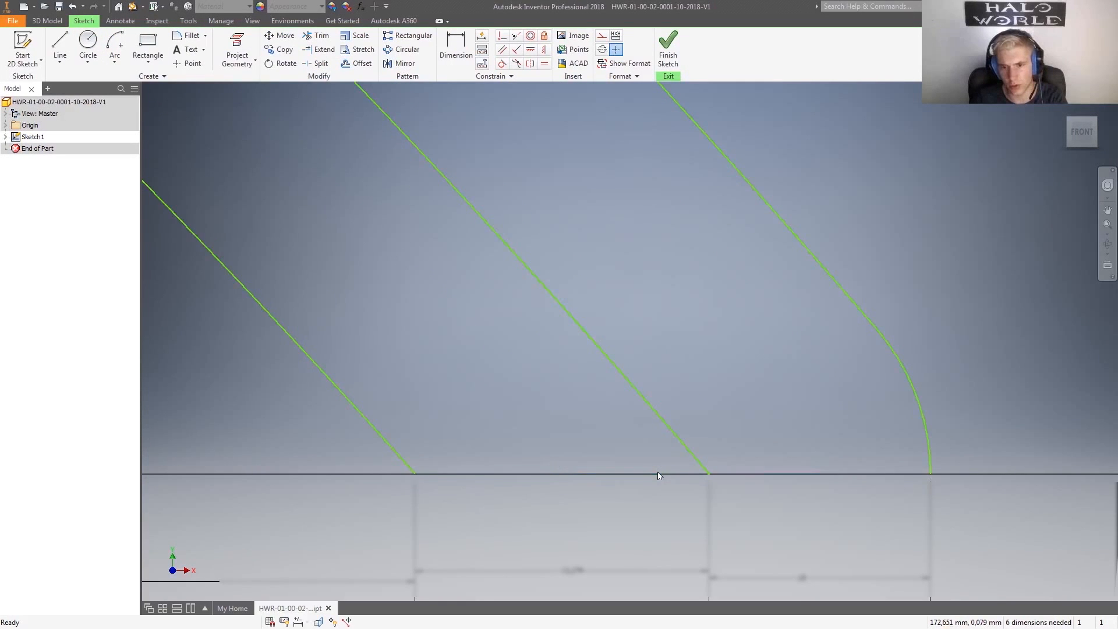
{"action": "key", "text": "l"}
{"action": "left_click", "coordinate": [414, 474]}
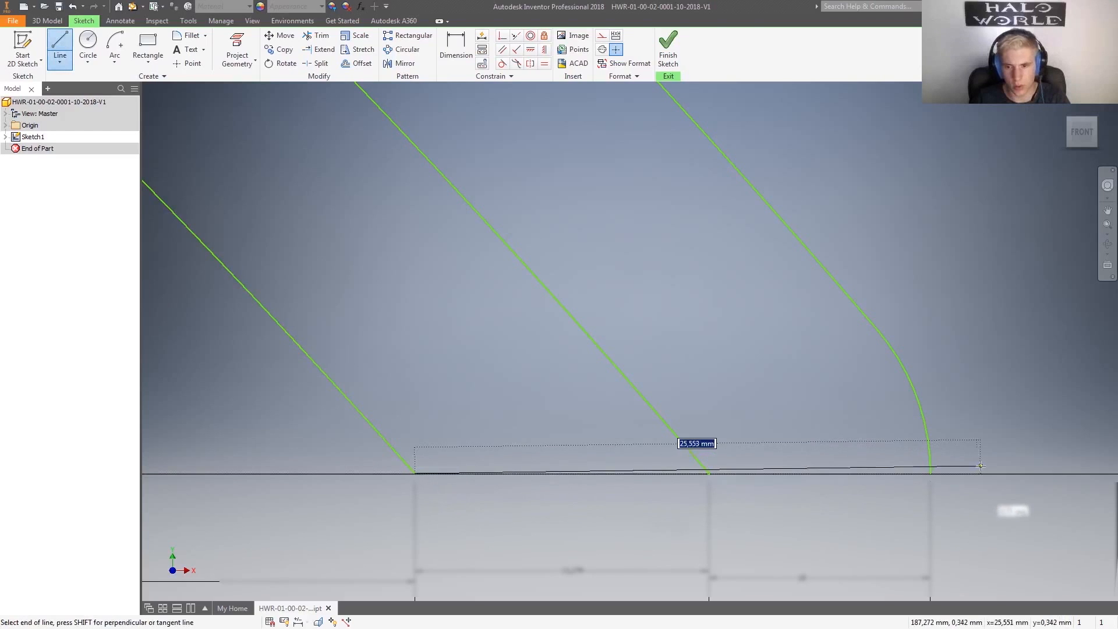
{"action": "double_click", "coordinate": [931, 473]}
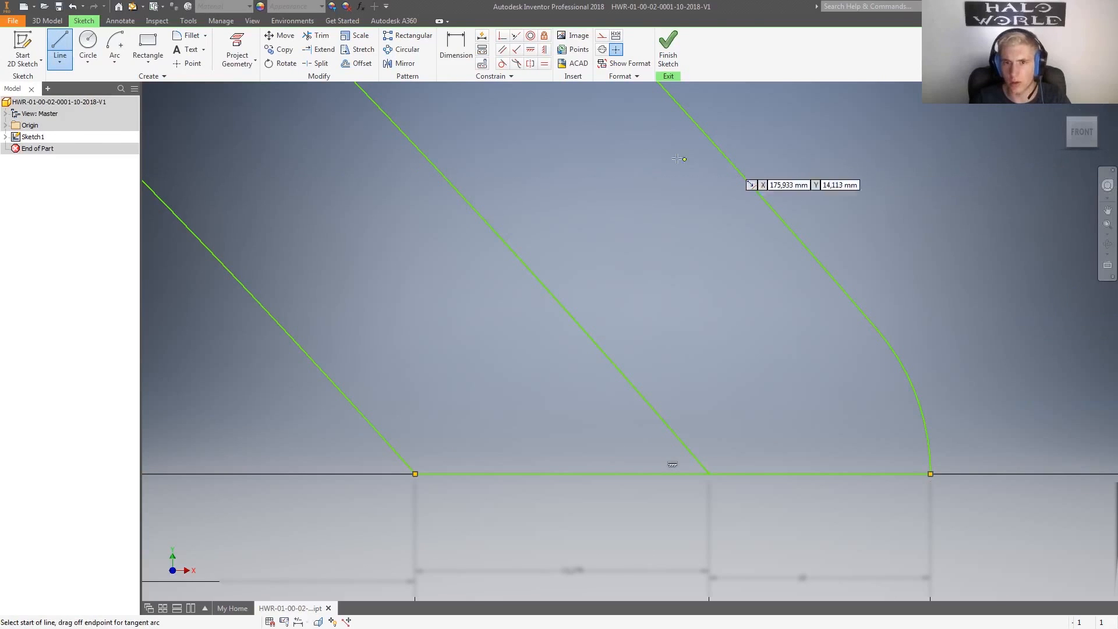
{"action": "left_click", "coordinate": [669, 49]}
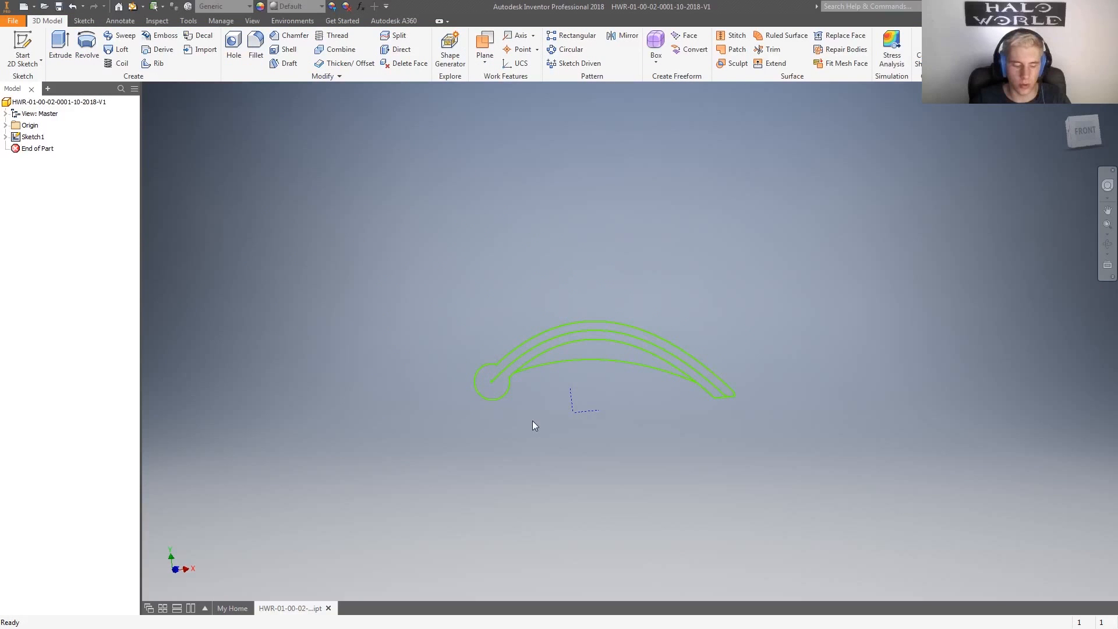
- Extrude the closed arm profile together with its round end 20 mm as a solid
{"action": "key", "text": "e"}
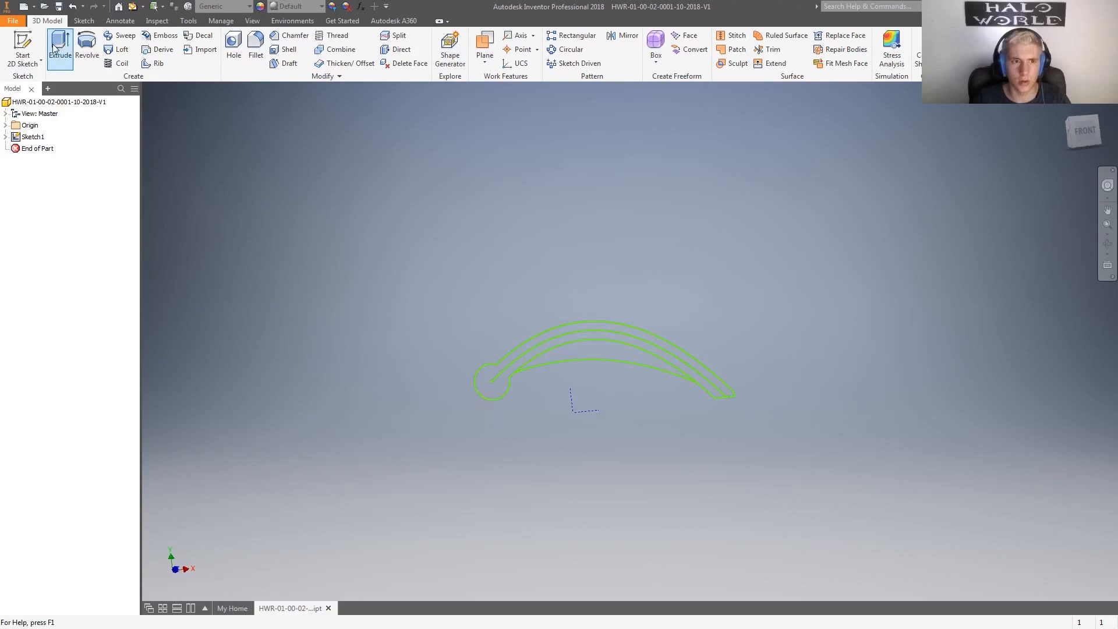
{"action": "left_click", "coordinate": [517, 364]}
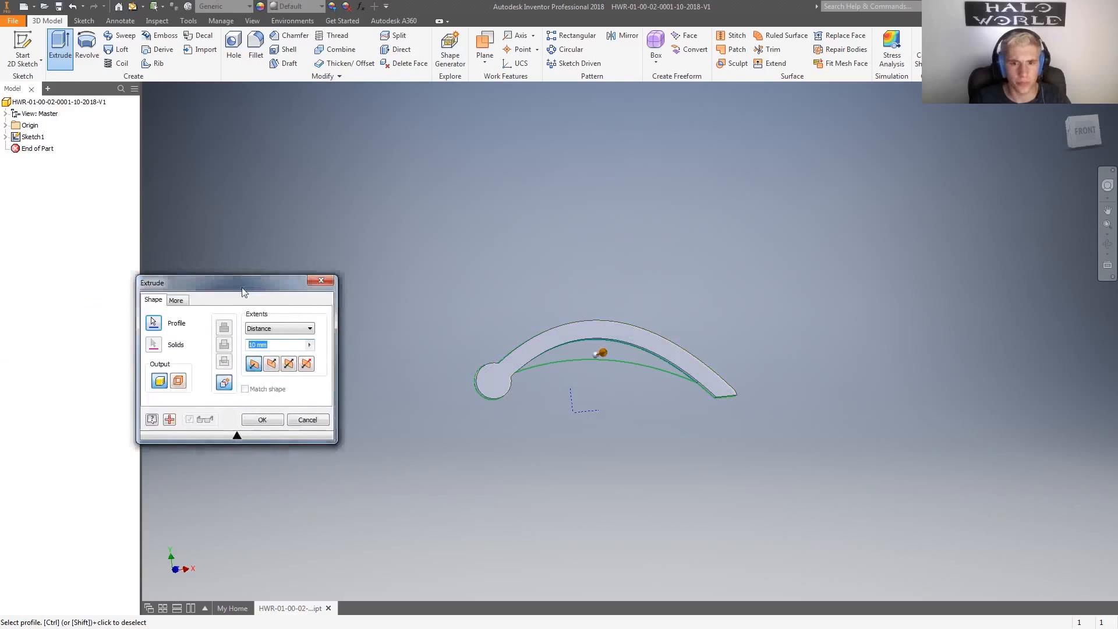
{"action": "left_click_drag", "start_coordinate": [244, 291], "coordinate": [329, 248]}
{"action": "middle_click_drag", "start_coordinate": [631, 383], "coordinate": [676, 466], "text": "shift"}
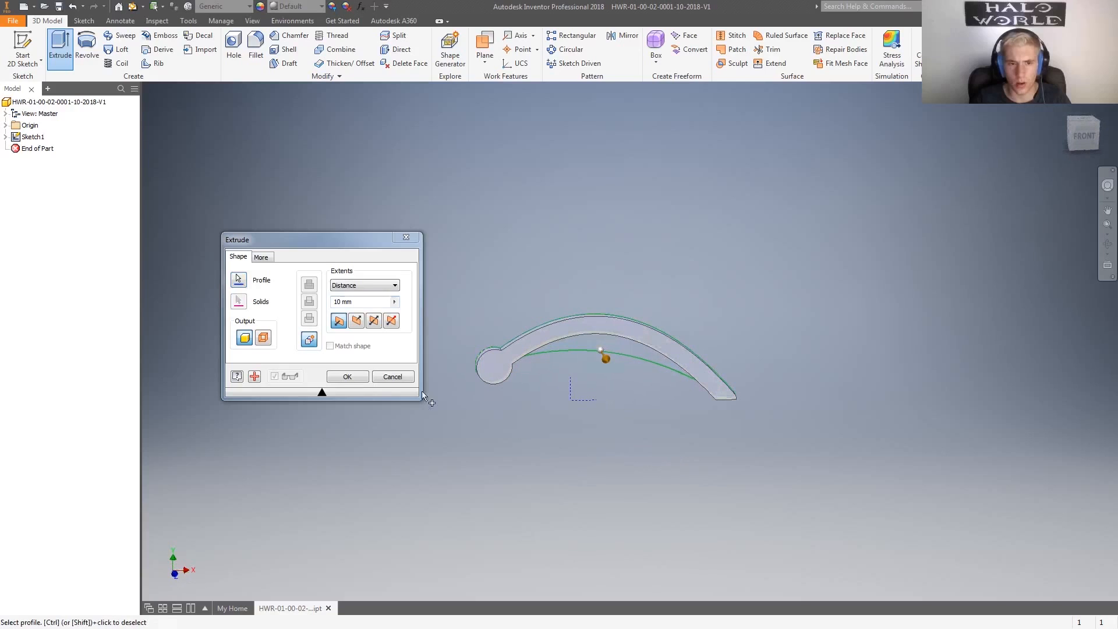
{"action": "left_click", "coordinate": [358, 302]}
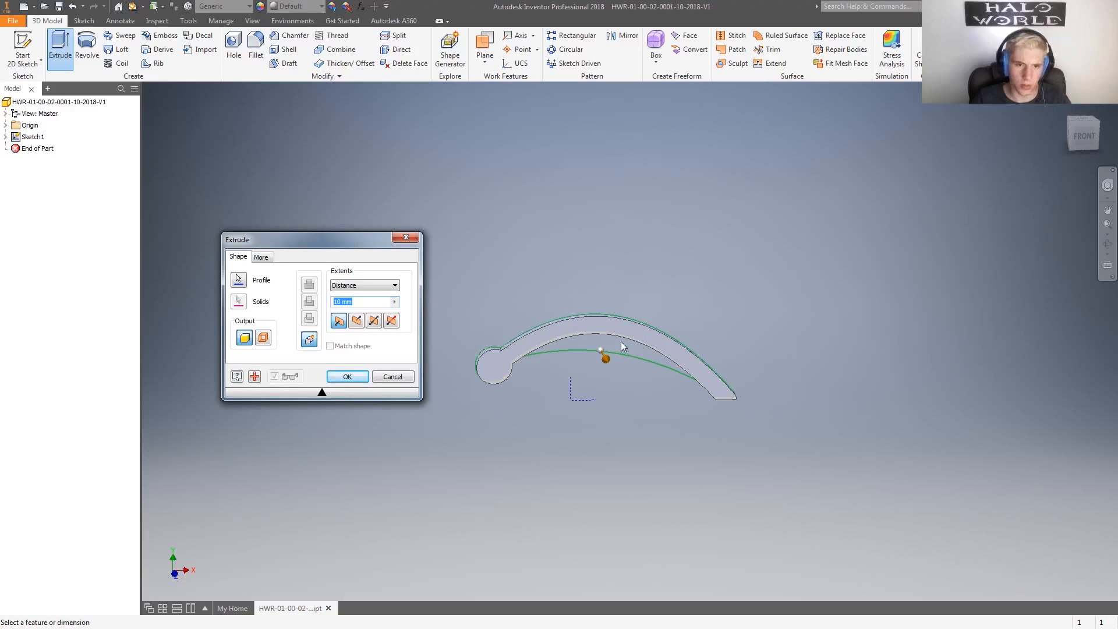
{"action": "type", "text": "20"}
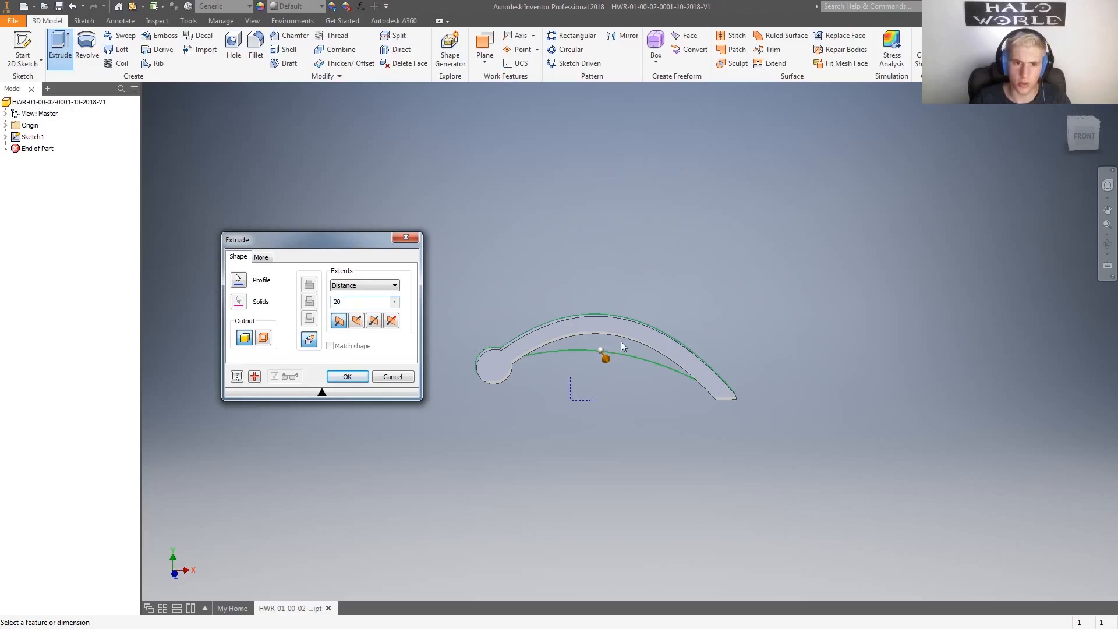
{"action": "key", "text": "Return"}
{"action": "middle_click_drag", "start_coordinate": [734, 435], "coordinate": [691, 406], "text": "shift"}
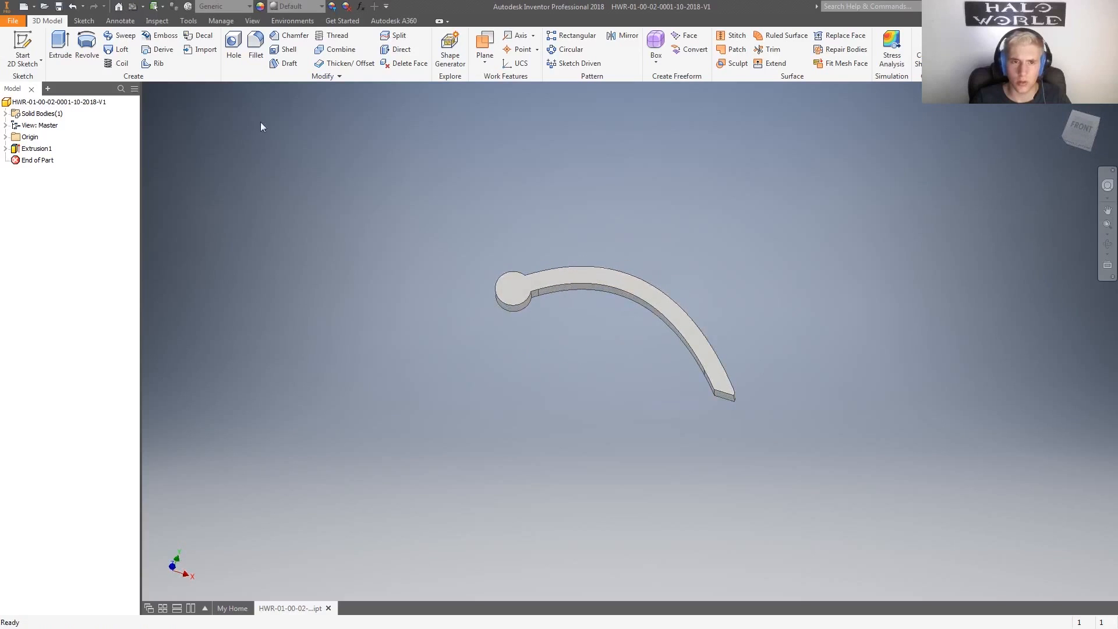
- Show the extrusion's sketch and try to extrude the region between the inner curve and the lowest arc 20 mm
{"action": "left_click", "coordinate": [6, 150]}
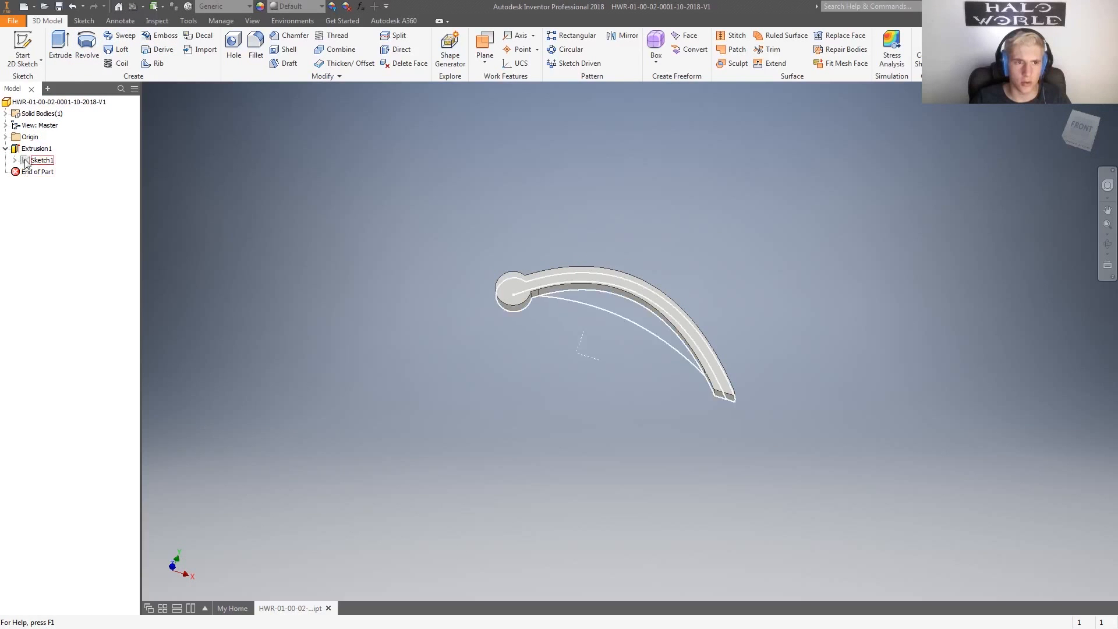
{"action": "right_click", "coordinate": [26, 162]}
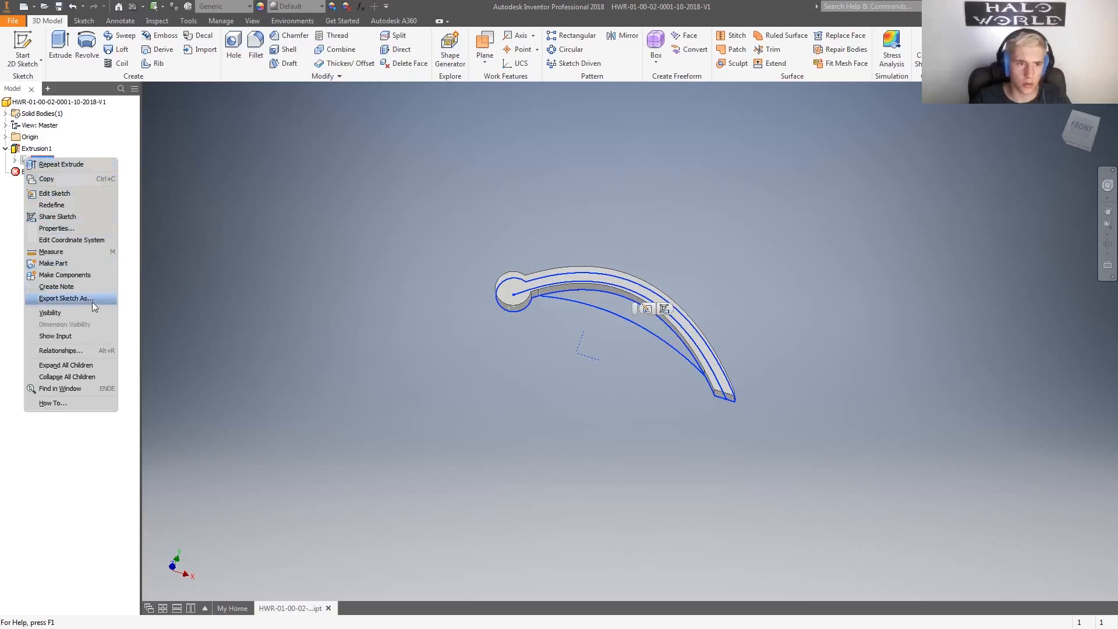
{"action": "left_click", "coordinate": [70, 314]}
{"action": "key", "text": "e"}
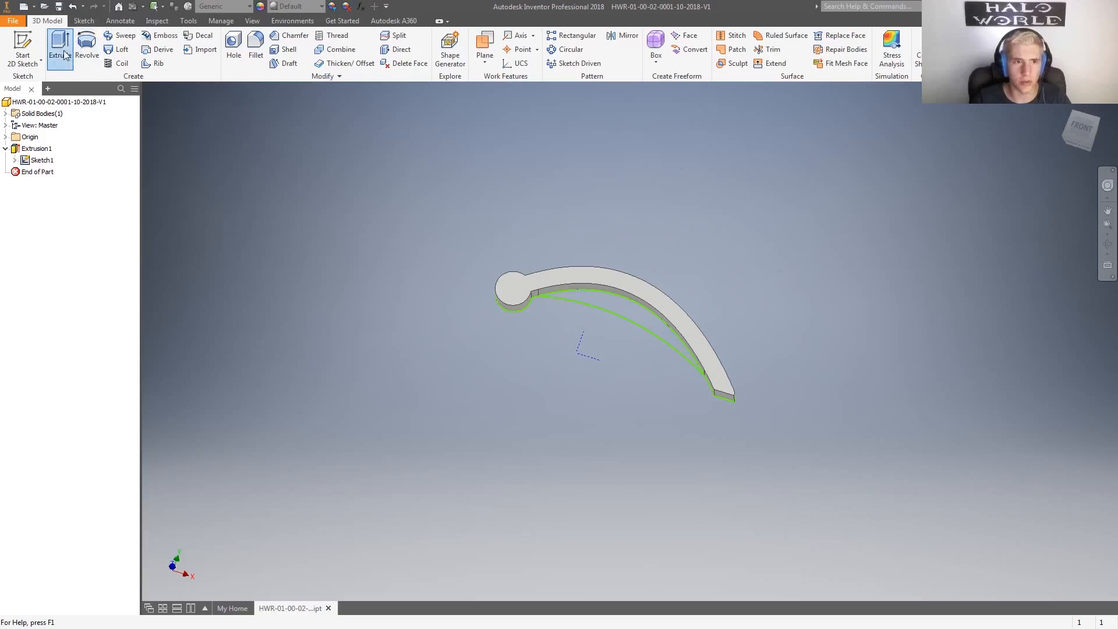
{"action": "left_click", "coordinate": [659, 327]}
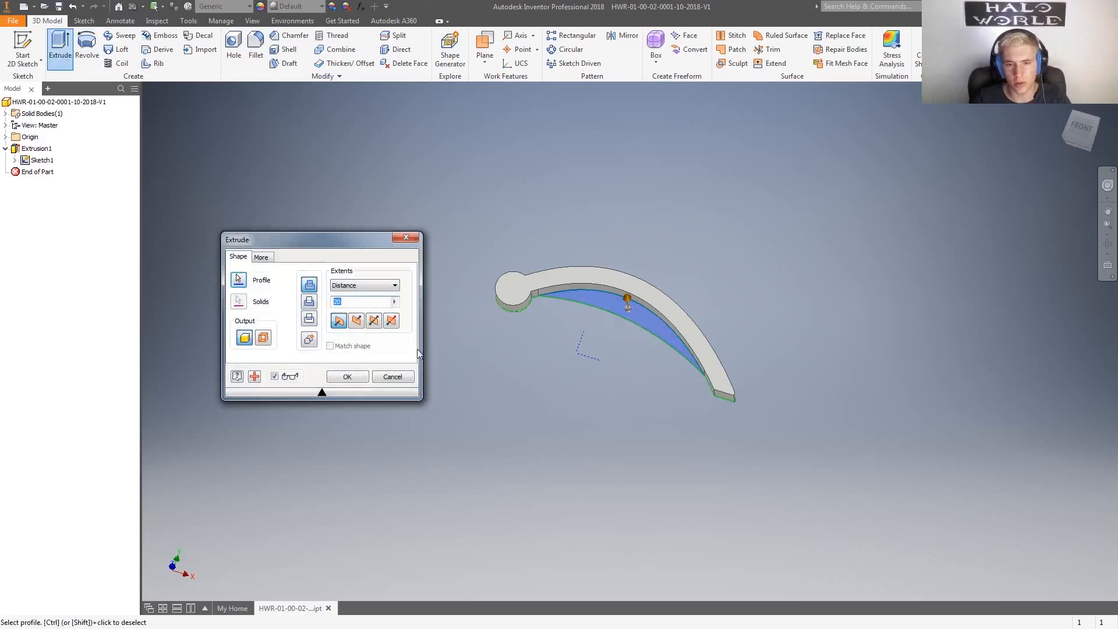
{"action": "key", "text": "Return"}
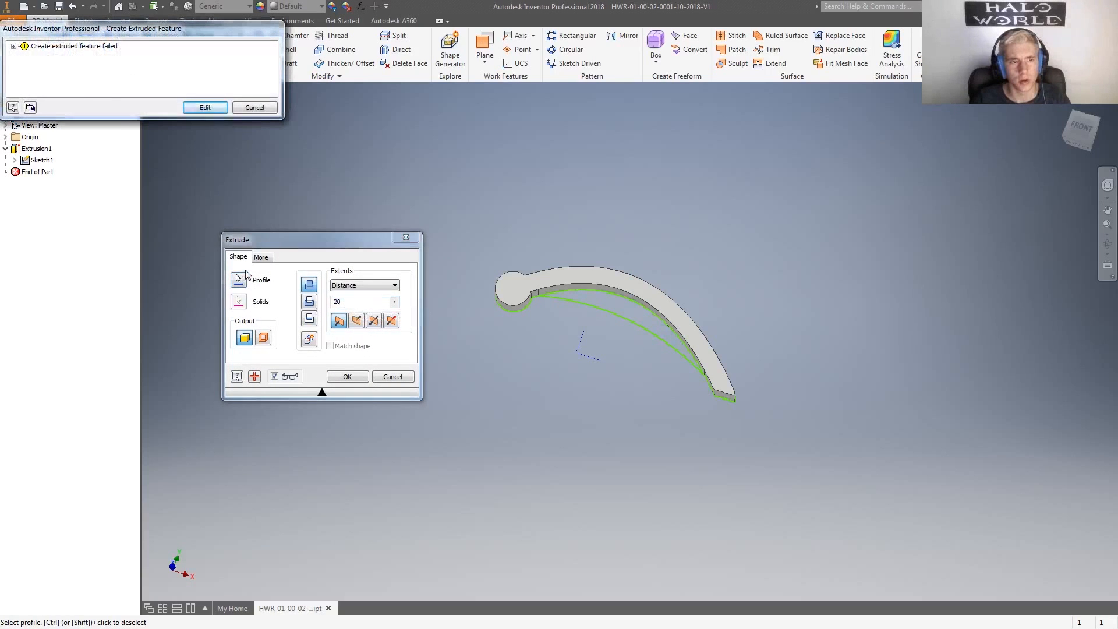
- Try extruding the lower region in the opposite direction, cancel it, and undo back to the bare sketch
{"action": "key", "text": "Escape"}
{"action": "key", "text": "e"}
{"action": "left_click", "coordinate": [629, 309]}
{"action": "middle_click_drag", "start_coordinate": [583, 373], "coordinate": [594, 303], "text": "shift"}
{"action": "left_click", "coordinate": [357, 321]}
{"action": "key", "text": "Escape"}
{"action": "key", "text": "ctrl+z"}
{"action": "key", "text": "ctrl+z"}
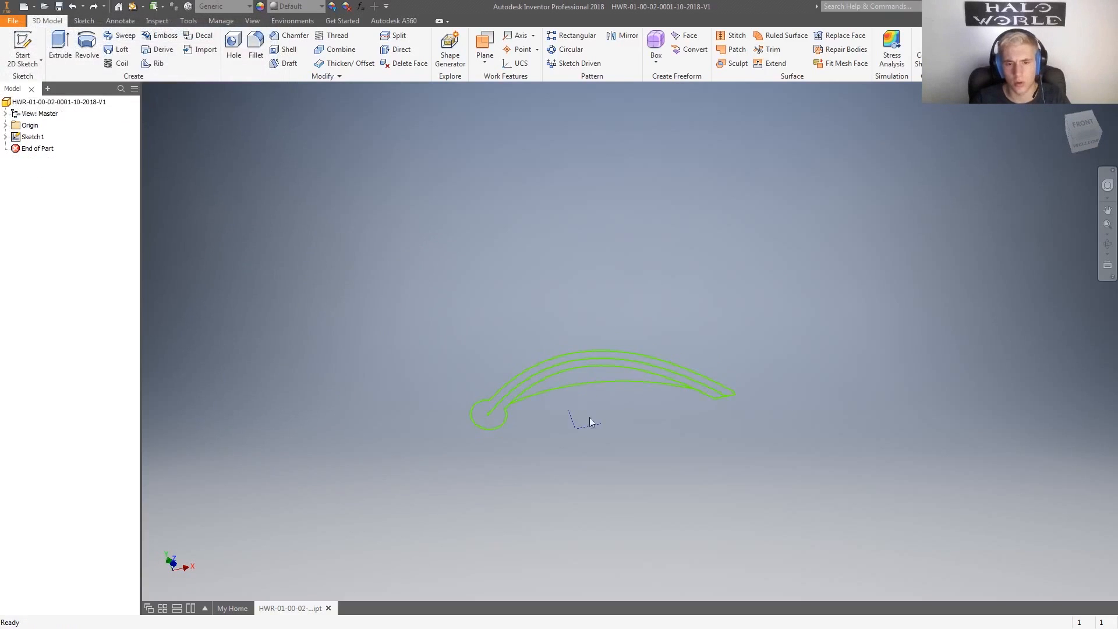
- Try to extrude only the region under the inner curve from the bare sketch, also in the reverse direction, and cancel it
{"action": "key", "text": "e"}
{"action": "left_click", "coordinate": [612, 373]}
{"action": "key", "text": "Return"}
{"action": "left_click", "coordinate": [21, 57]}
{"action": "left_click", "coordinate": [257, 108]}
{"action": "key", "text": "e"}
{"action": "left_click", "coordinate": [612, 373]}
{"action": "middle_click_drag", "start_coordinate": [617, 438], "coordinate": [632, 448], "text": "shift"}
{"action": "left_click", "coordinate": [356, 321]}
{"action": "key", "text": "Escape"}
- Extrude the arm profile with the round end 20 mm again to form the base solid
{"action": "key", "text": "e"}
{"action": "left_click", "coordinate": [567, 354]}
{"action": "key", "text": "Return"}
{"action": "key", "text": "Return"}
{"action": "left_click", "coordinate": [549, 350]}
- Try an equation curve in a new sketch on the arm with x(t)=t and y(t)=-(2/(350*3))*t^2+(1/6)*350, and discard it
{"action": "left_click", "coordinate": [23, 50]}
{"action": "left_click", "coordinate": [692, 274]}
{"action": "left_click", "coordinate": [60, 62]}
{"action": "left_click", "coordinate": [82, 148]}
{"action": "type", "text": "t"}
{"action": "key", "text": "Tab"}
{"action": "type", "text": "-(2/(350*3))*t^2+(1/6)*350"}
{"action": "left_click_drag", "start_coordinate": [760, 382], "coordinate": [842, 386]}
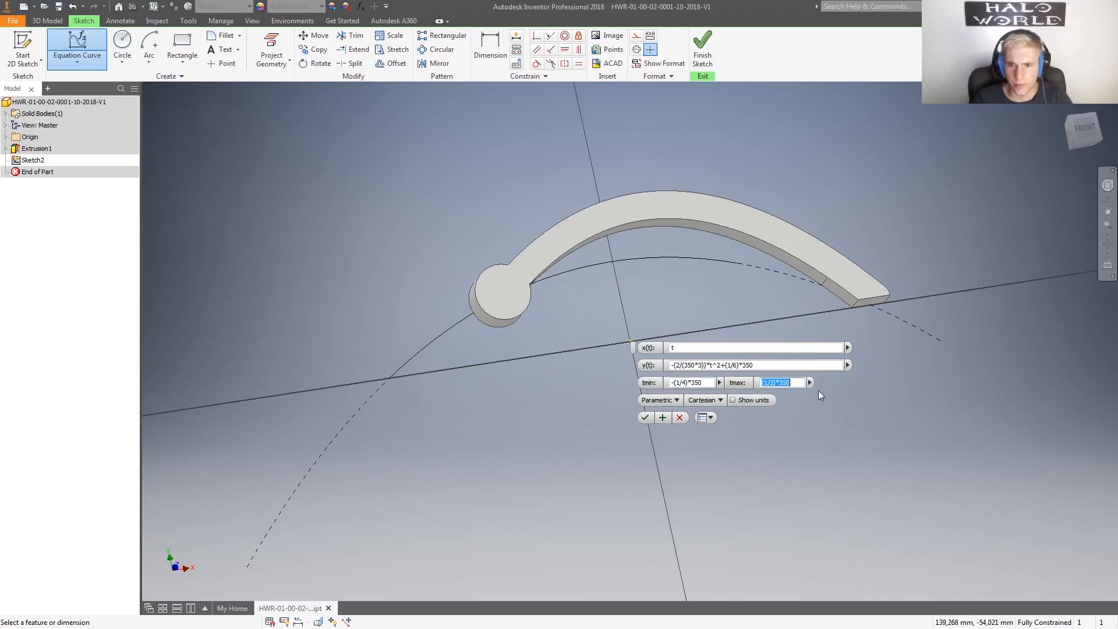
{"action": "left_click", "coordinate": [680, 418]}
{"action": "left_click", "coordinate": [703, 49]}
{"action": "left_click", "coordinate": [32, 160]}
- Draw an equation curve in a new sketch on the XY plane with x(t)=t and y(t)=-(2/(350*3))*t^2+(1/6)*350, and finish the sketch
{"action": "left_click", "coordinate": [1085, 128]}
{"action": "left_click", "coordinate": [5, 137]}
{"action": "left_click", "coordinate": [42, 172]}
{"action": "left_click", "coordinate": [23, 50]}
{"action": "left_click", "coordinate": [77, 50]}
{"action": "type", "text": "t"}
{"action": "key", "text": "Tab"}
{"action": "type", "text": "-(2/(350*3))*t^2+(1/6)*350"}
{"action": "left_click", "coordinate": [662, 417]}
{"action": "left_click", "coordinate": [703, 50]}
- Set up a 20 mm join extrusion of the region under the arm's inner curve, comparing the direction options and keeping Direction 1
{"action": "key", "text": "e"}
{"action": "left_click", "coordinate": [605, 314]}
{"action": "left_click", "coordinate": [309, 285]}
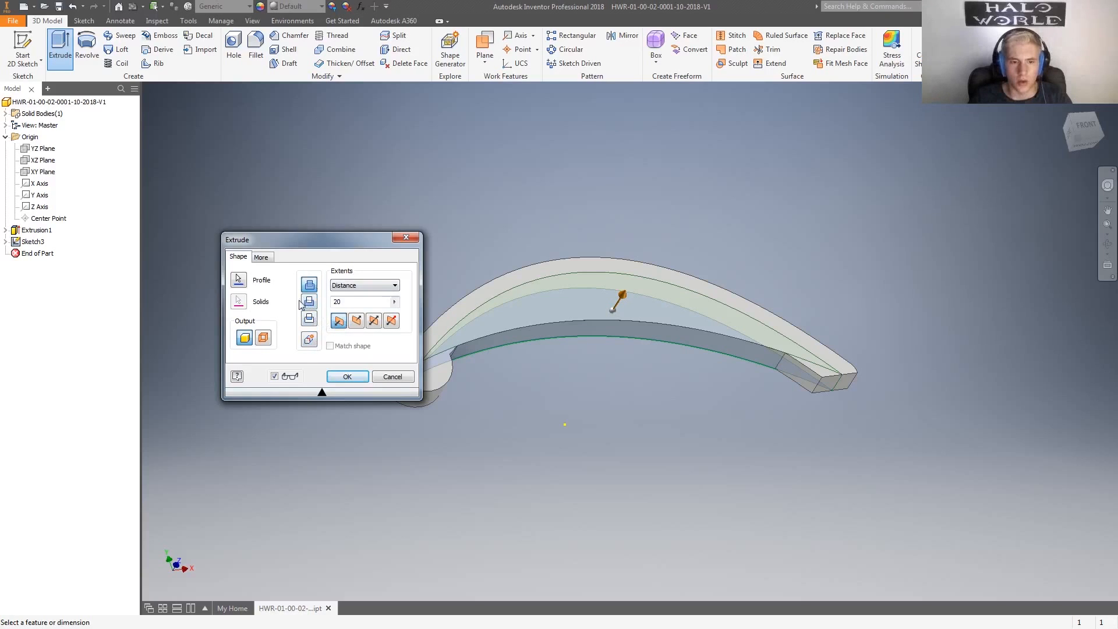
{"action": "left_click", "coordinate": [374, 320]}
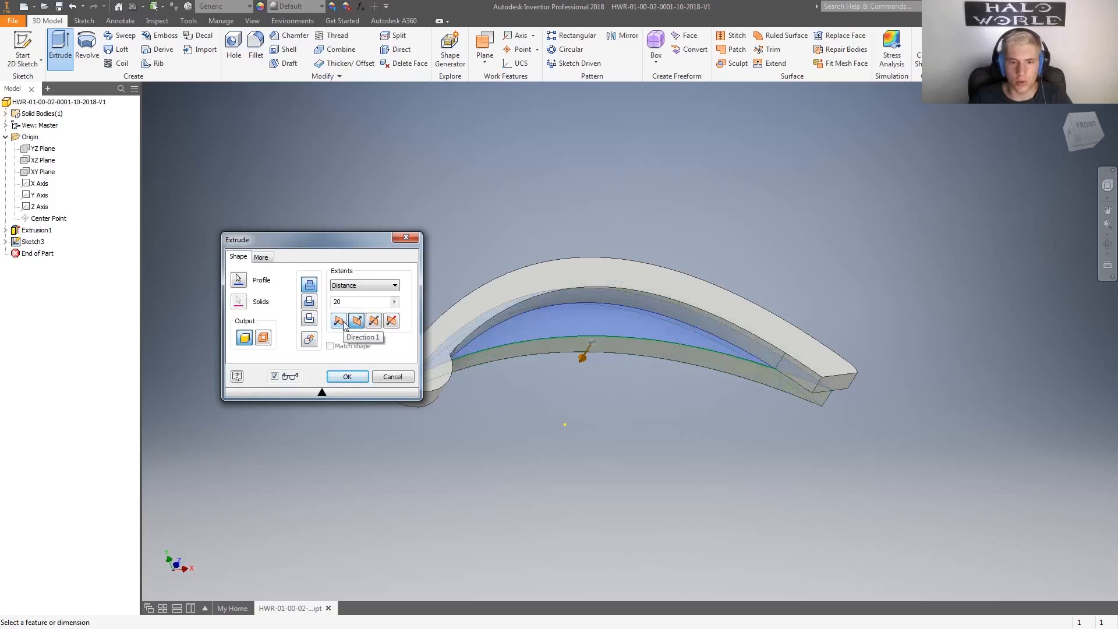
{"action": "left_click", "coordinate": [392, 321]}
{"action": "left_click", "coordinate": [392, 321]}
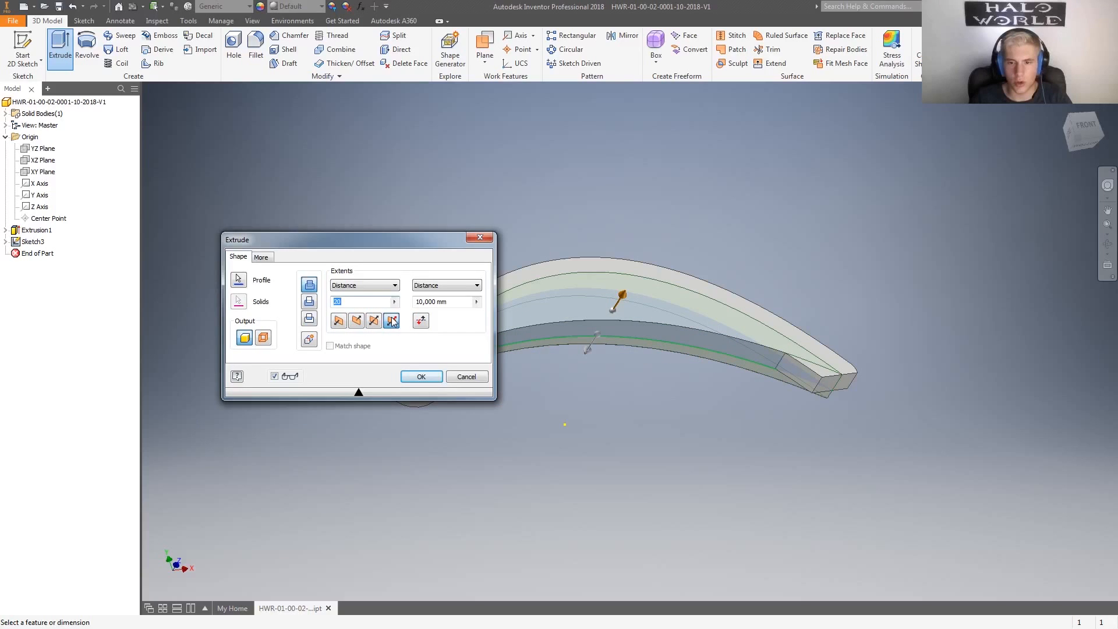
{"action": "left_click", "coordinate": [338, 321]}
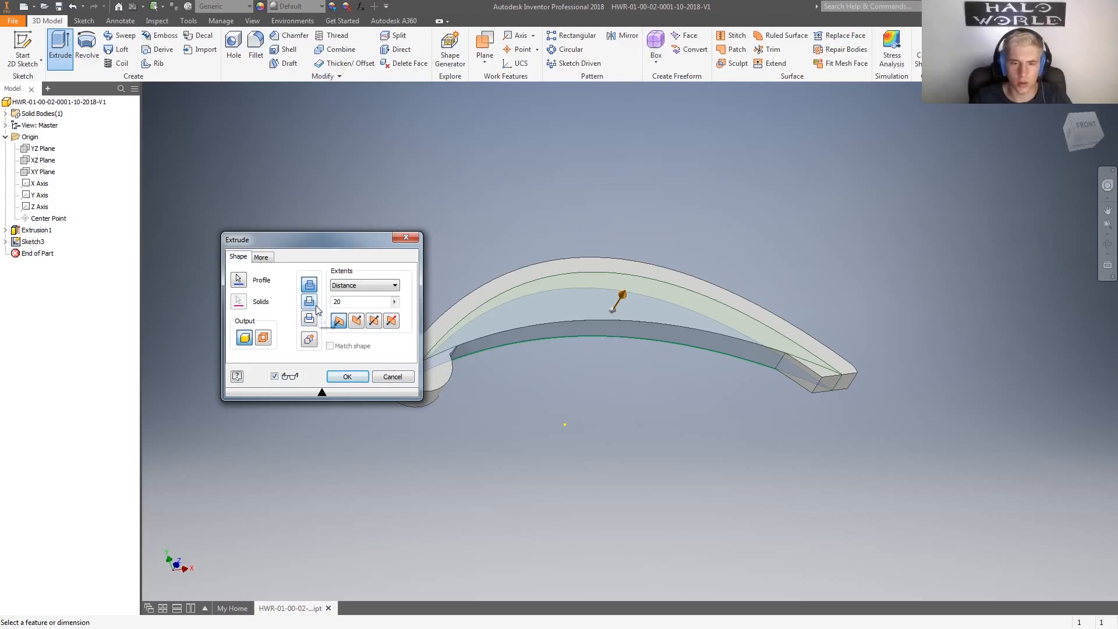
- Compare the Cut and Intersect operations for the region, and complete the 20 mm extrusion as a join
{"action": "middle_click_drag", "start_coordinate": [837, 347], "coordinate": [816, 366], "text": "shift"}
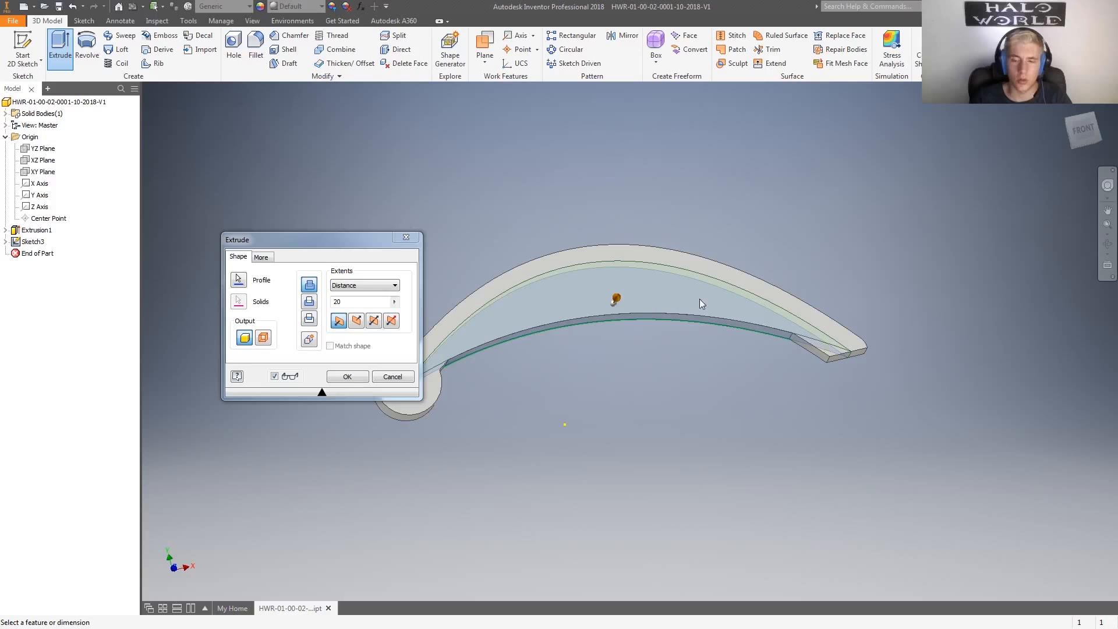
{"action": "middle_click_drag", "start_coordinate": [631, 443], "coordinate": [615, 397], "text": "shift"}
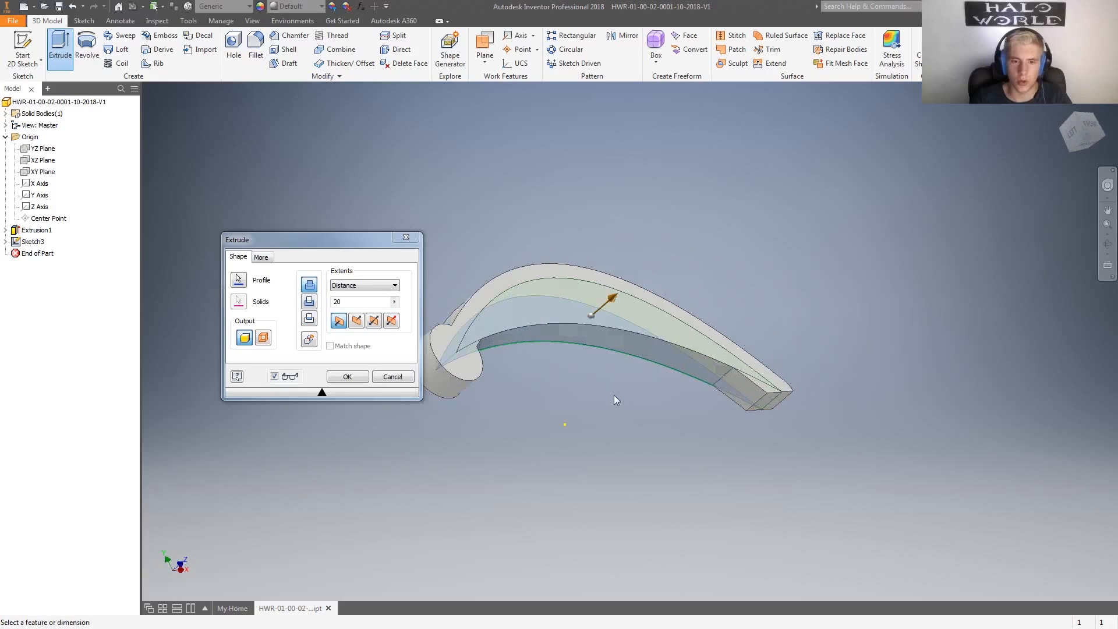
{"action": "left_click", "coordinate": [313, 304]}
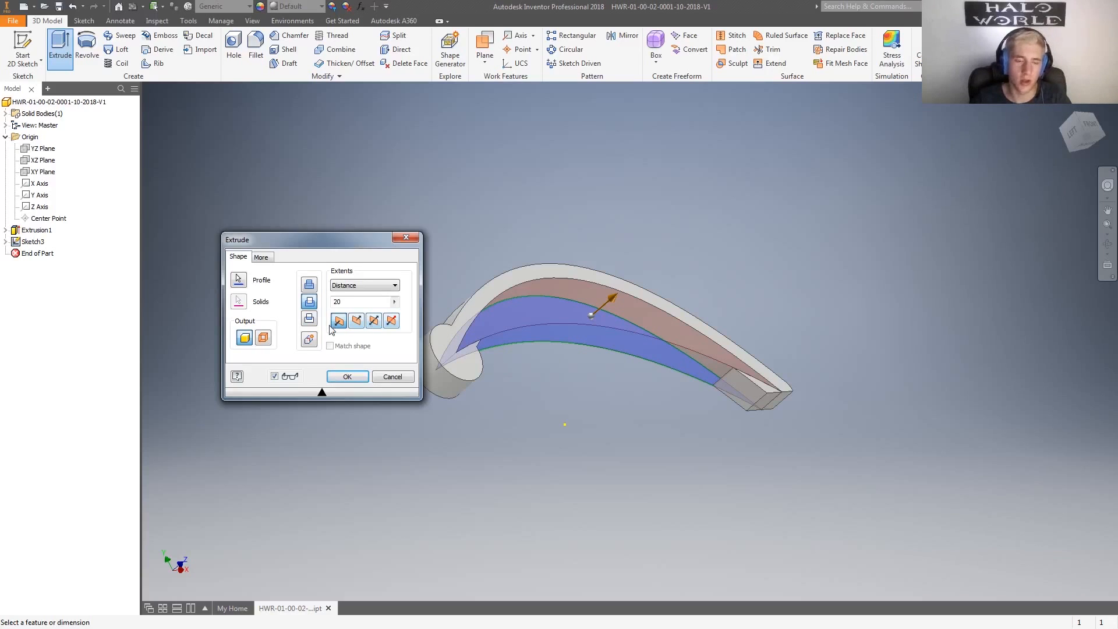
{"action": "left_click", "coordinate": [309, 319]}
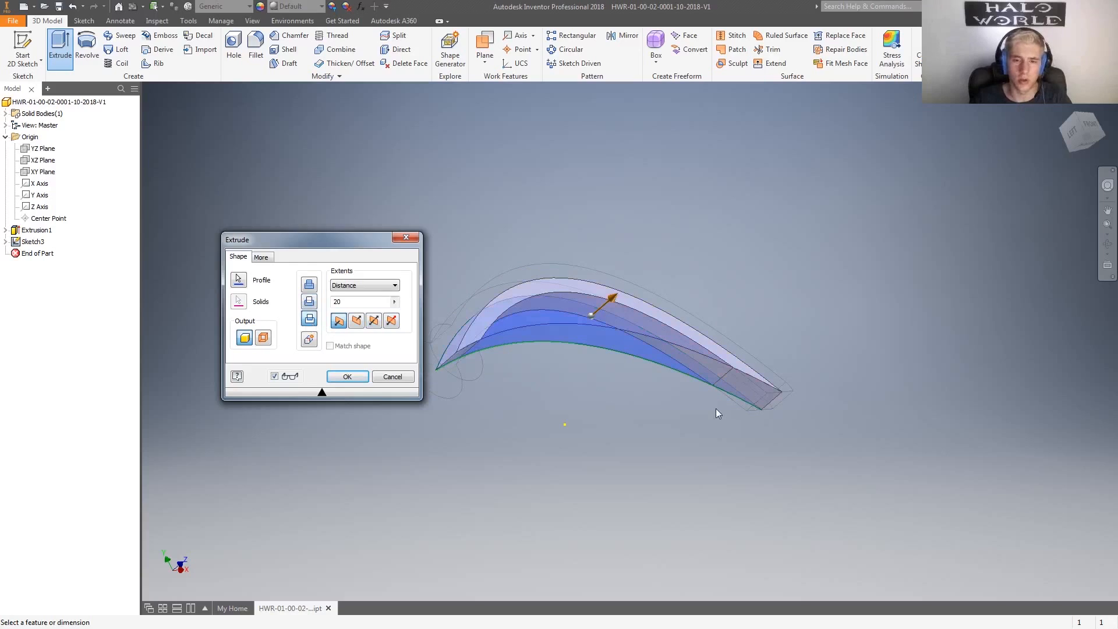
{"action": "middle_click_drag", "start_coordinate": [711, 406], "coordinate": [680, 438], "text": "shift"}
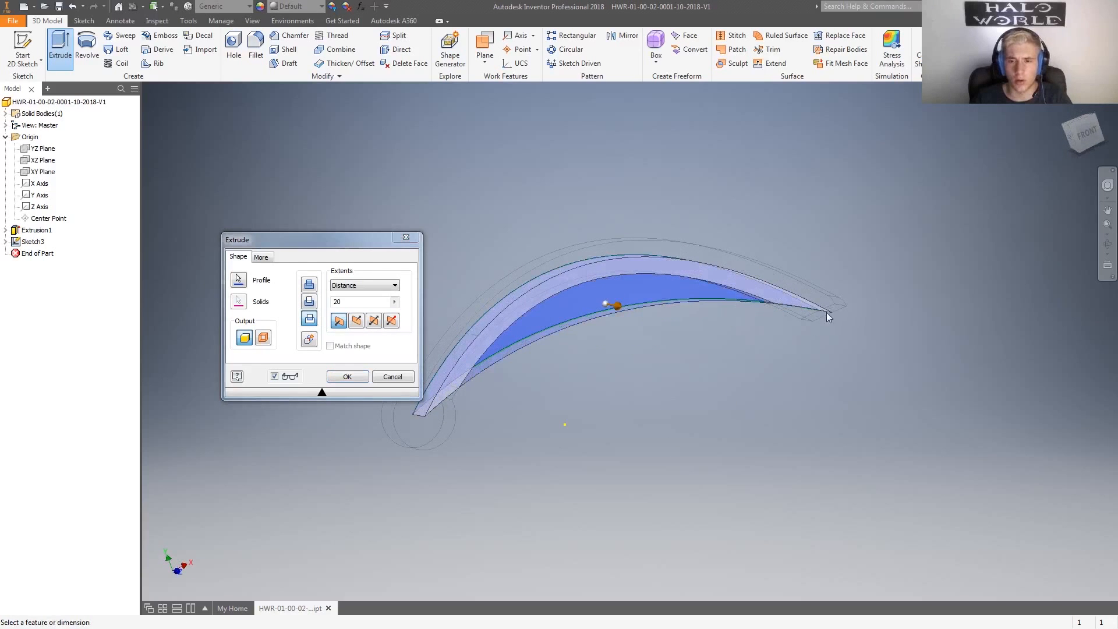
{"action": "mouse_move", "coordinate": [645, 358]}
{"action": "middle_mouse_down", "text": "shift"}
{"action": "mouse_move", "coordinate": [588, 350]}
{"action": "mouse_move", "coordinate": [634, 360]}
{"action": "middle_mouse_up", "text": "shift"}
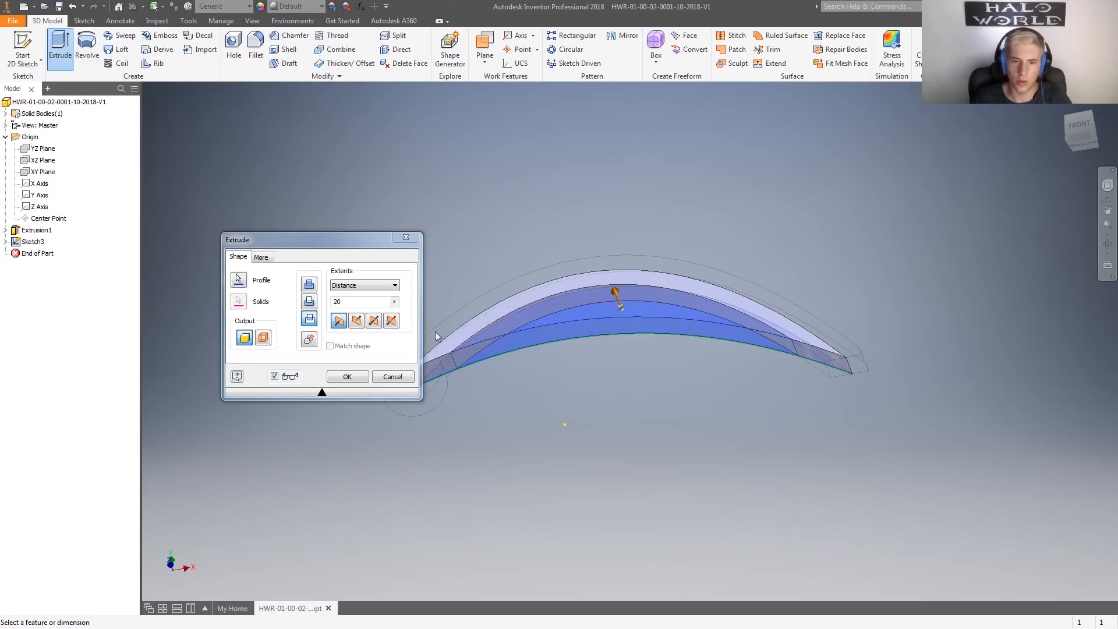
{"action": "left_click", "coordinate": [311, 301]}
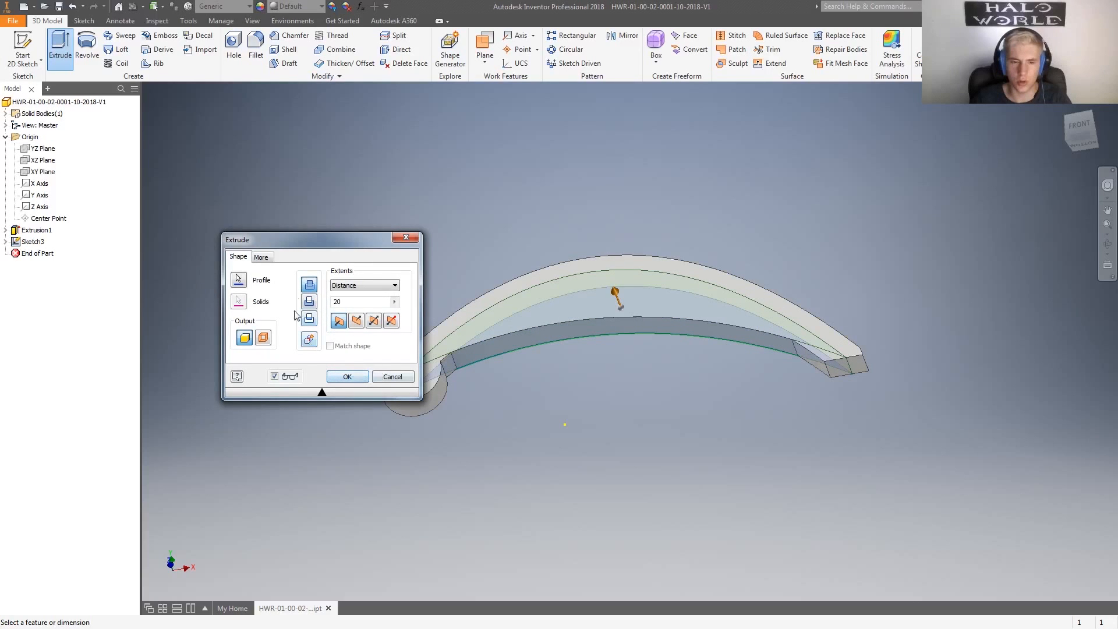
{"action": "left_click", "coordinate": [348, 378]}
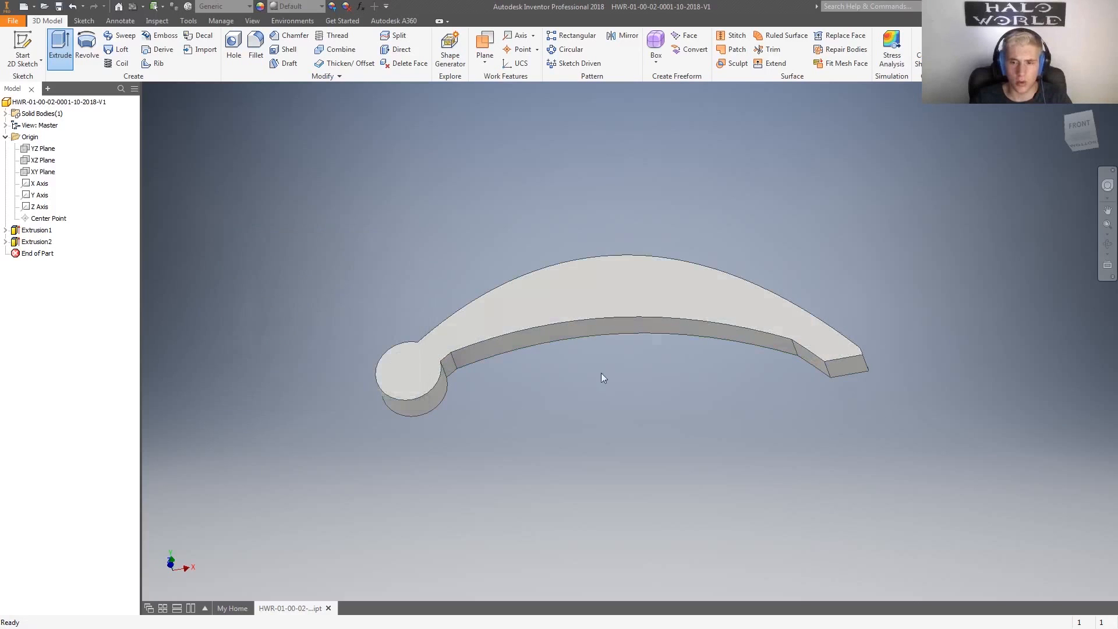
- Start a new 2D sketch on the large front face of the arm
{"action": "middle_click_drag", "start_coordinate": [461, 327], "coordinate": [477, 359], "text": "shift"}
{"action": "middle_click_drag", "start_coordinate": [471, 317], "coordinate": [358, 324], "text": "shift"}
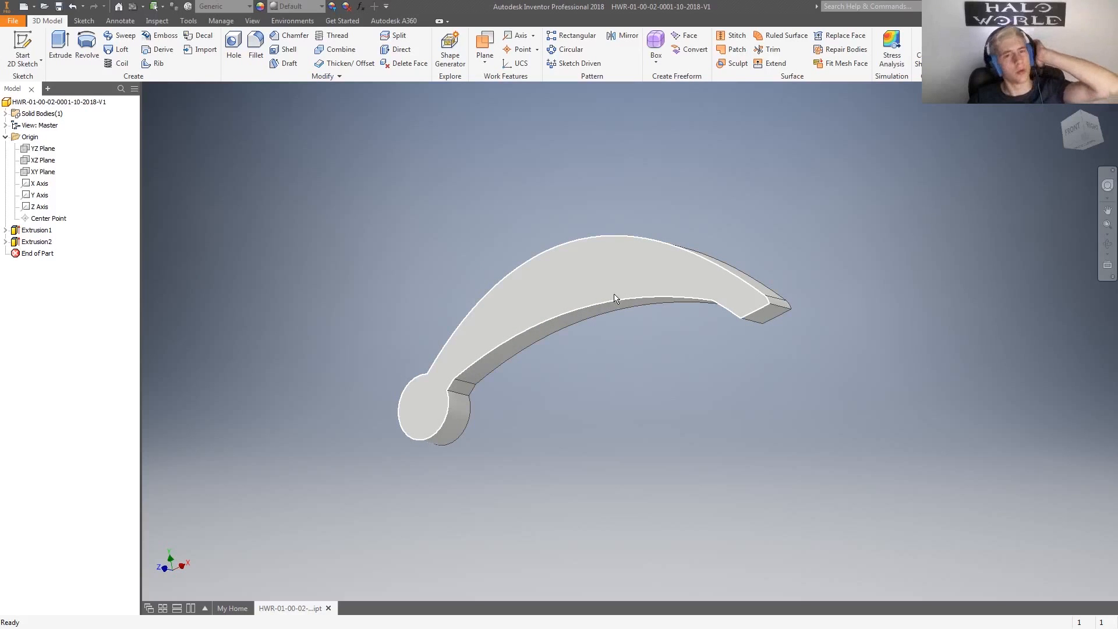
{"action": "middle_click_drag", "start_coordinate": [654, 315], "coordinate": [709, 445], "text": "shift"}
{"action": "middle_click_drag", "start_coordinate": [696, 369], "coordinate": [562, 348], "text": "shift"}
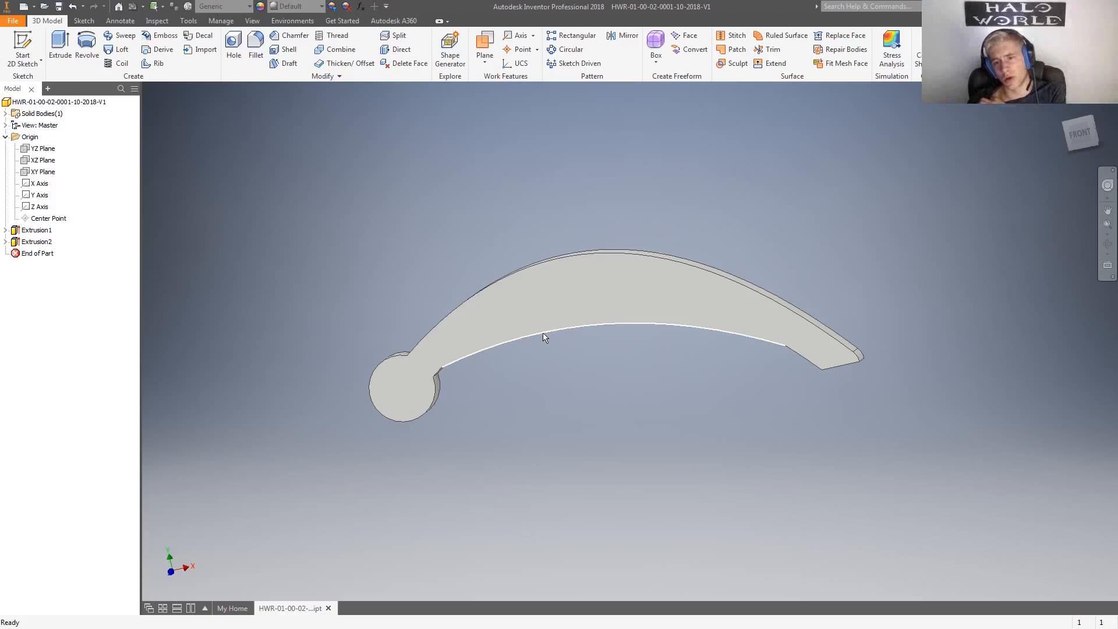
{"action": "left_click", "coordinate": [423, 386]}
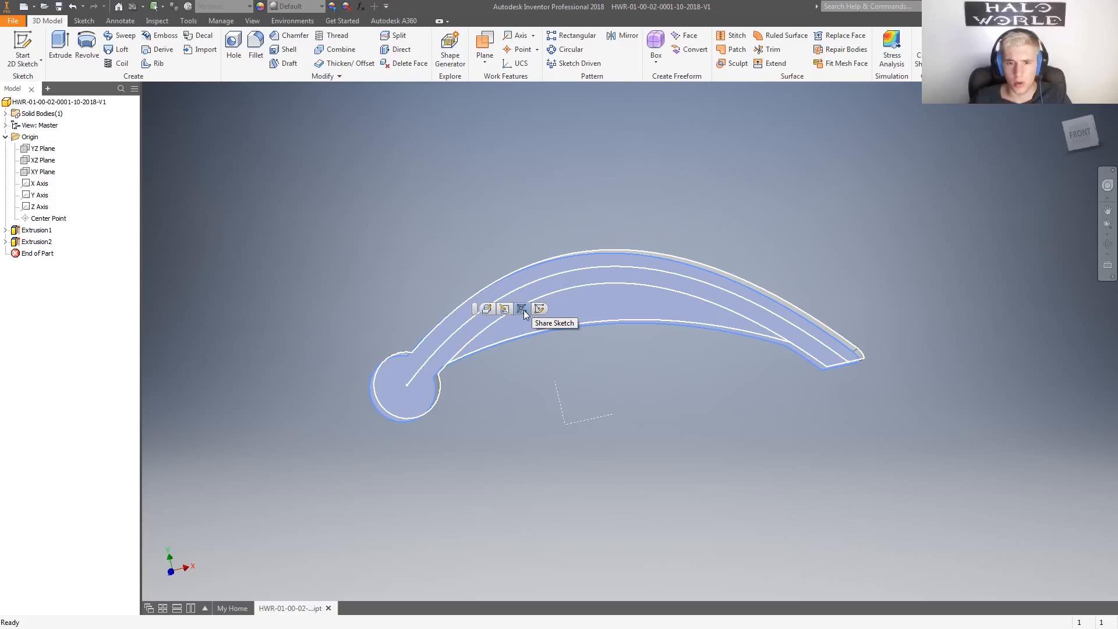
{"action": "left_click", "coordinate": [443, 354]}
{"action": "left_click", "coordinate": [485, 331]}
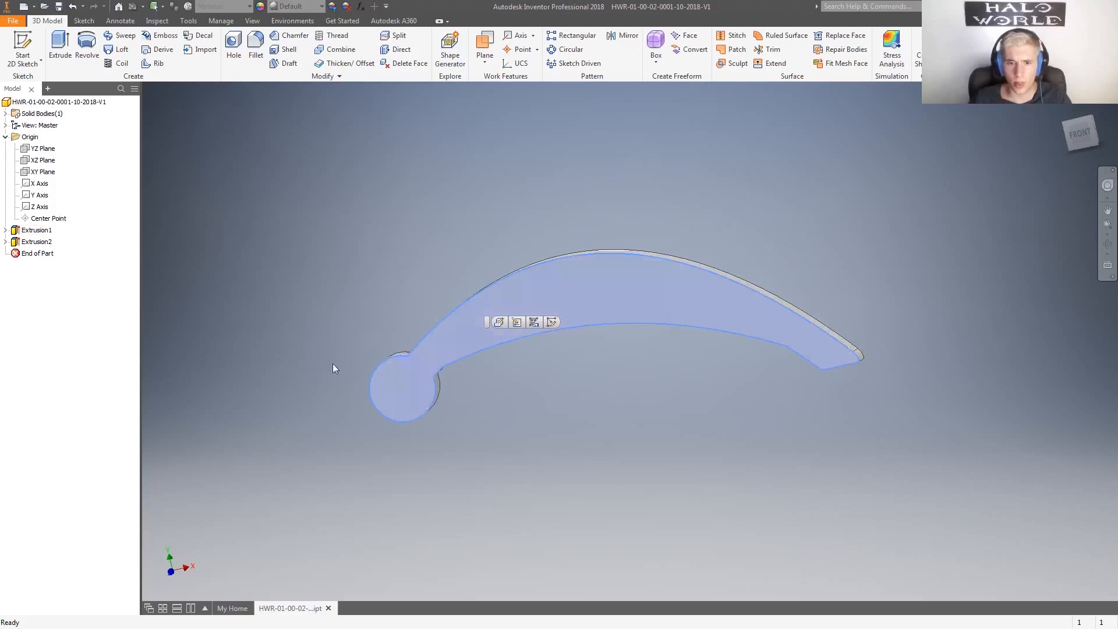
{"action": "left_click", "coordinate": [23, 46]}
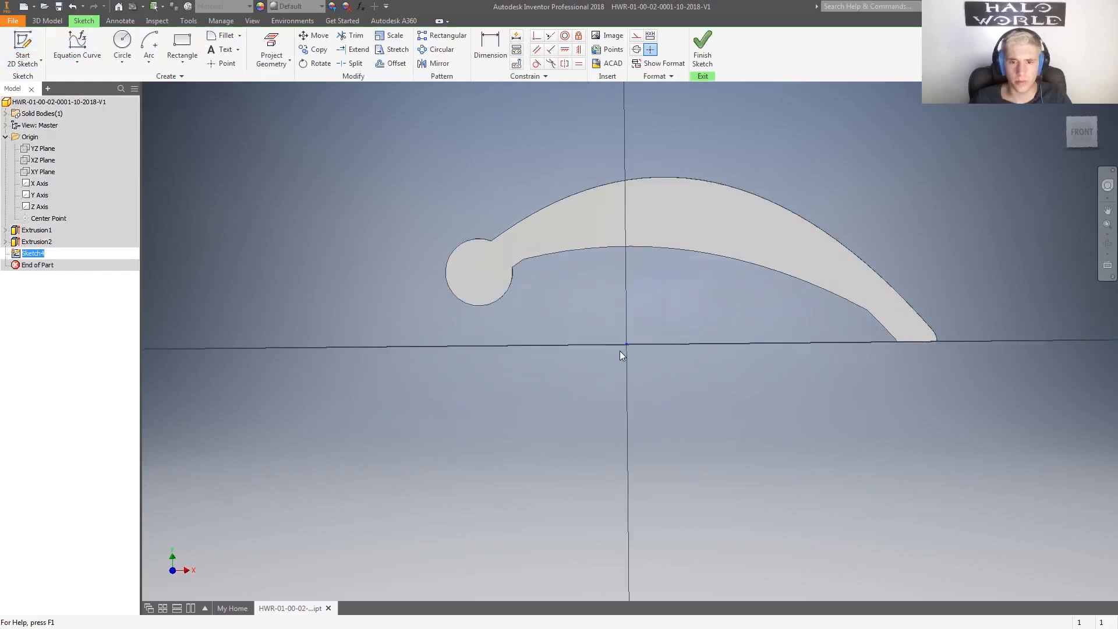
- Draw an equation curve with x(t)=t, y(t)=-(4)/(3*350)*t^(2)+(1)/(6)*t+(350)/(4), tmin -(1/4)*350 and tmax (1/2)*350
{"action": "left_click", "coordinate": [77, 47]}
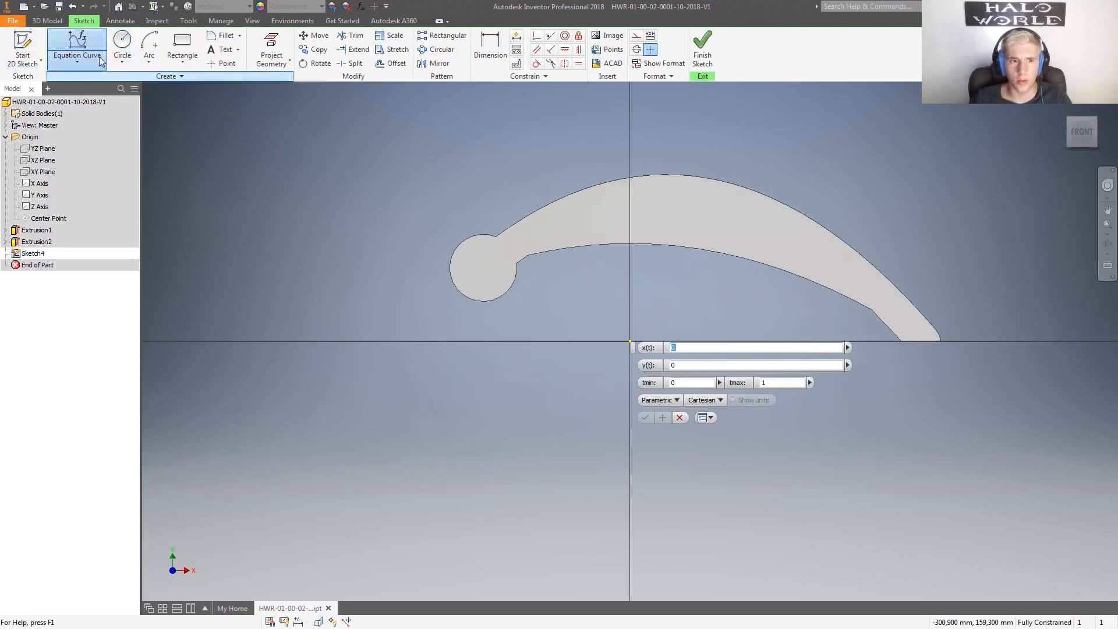
{"action": "type", "text": "t"}
{"action": "left_click", "coordinate": [694, 371]}
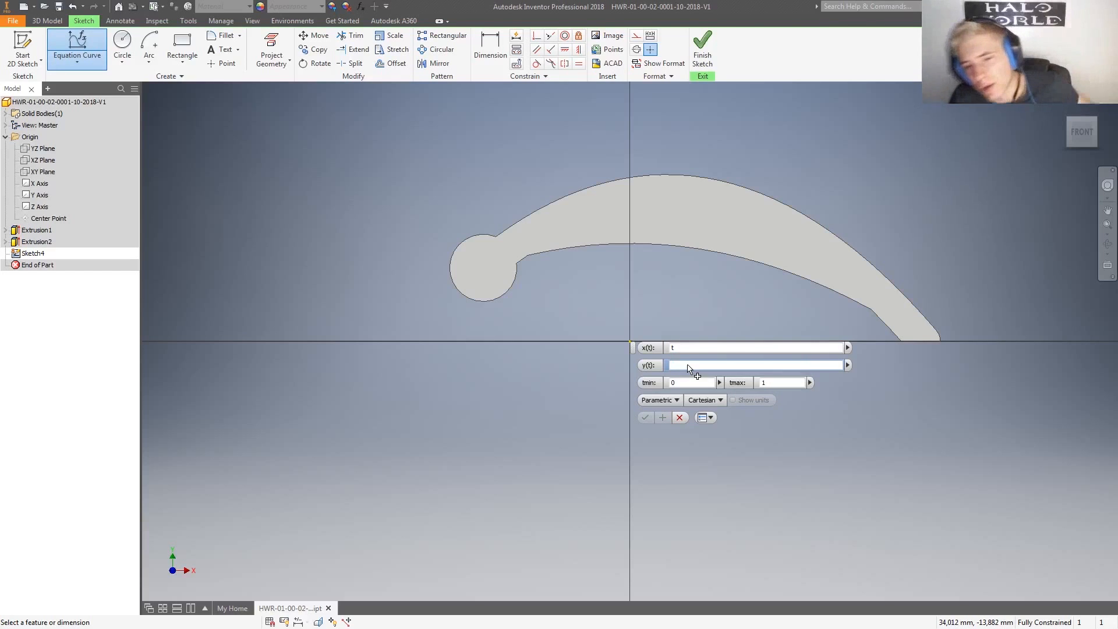
{"action": "left_click", "coordinate": [848, 365]}
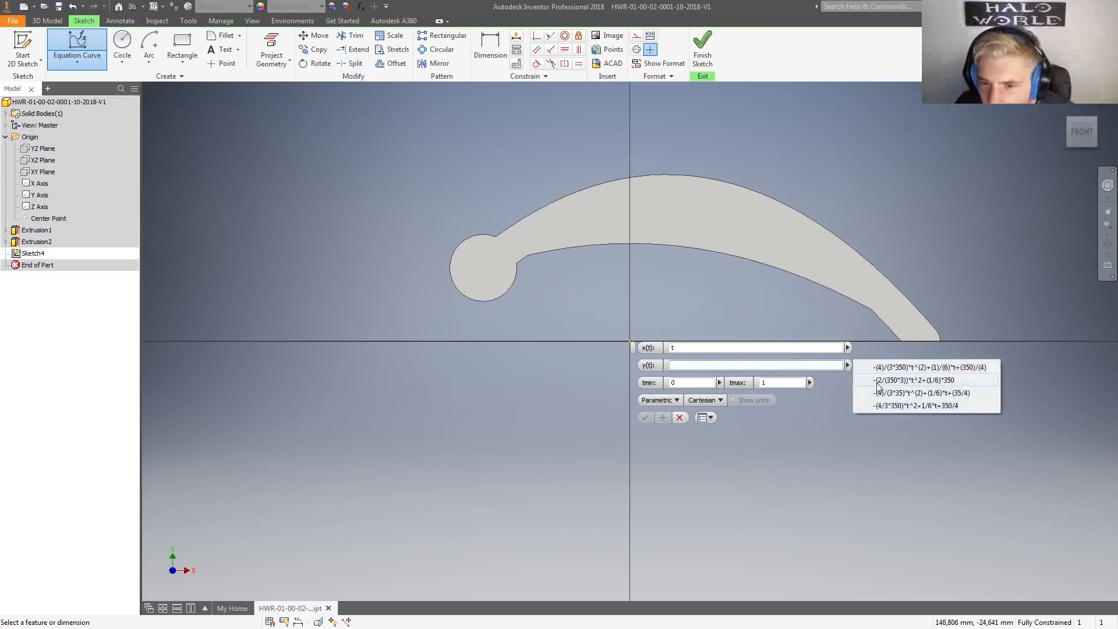
{"action": "left_click", "coordinate": [879, 373]}
{"action": "left_click", "coordinate": [720, 383]}
{"action": "left_click", "coordinate": [757, 386]}
{"action": "left_click", "coordinate": [810, 383]}
{"action": "left_click", "coordinate": [845, 385]}
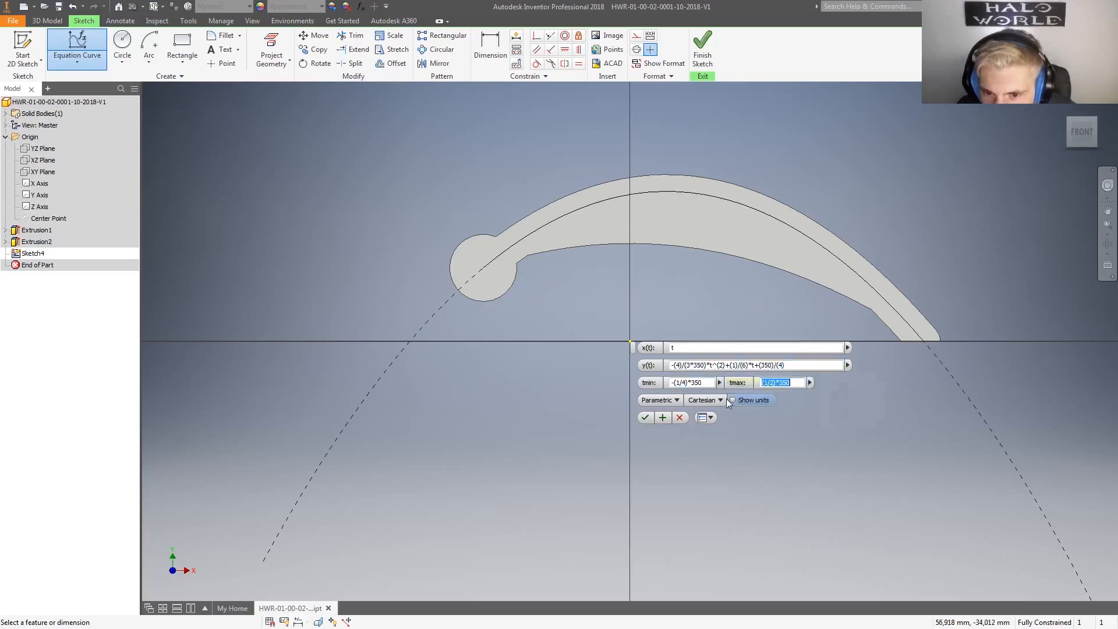
{"action": "left_click", "coordinate": [645, 418]}
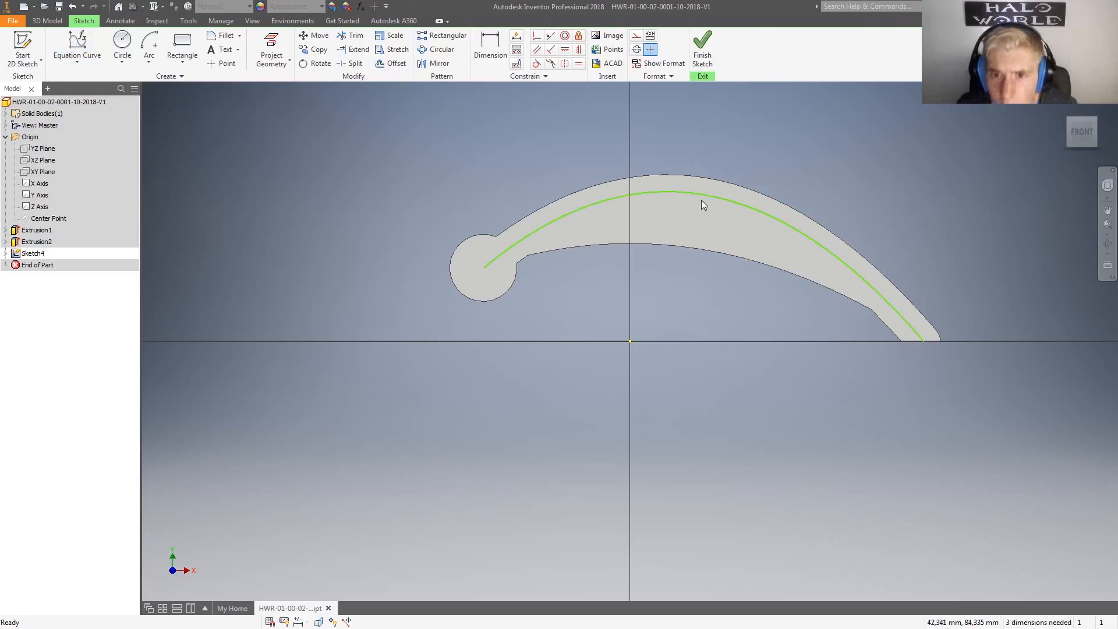
- Convert the equation curve to construction geometry, add an offset curve 10 mm below it, and finish the sketch
{"action": "left_click", "coordinate": [637, 36]}
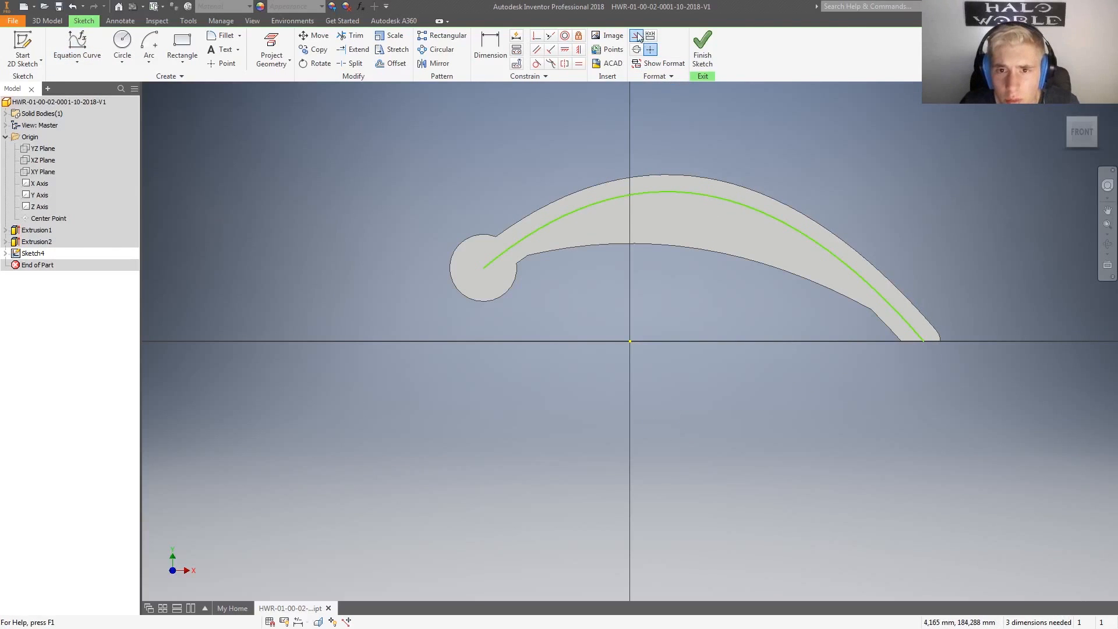
{"action": "double_click", "coordinate": [682, 199]}
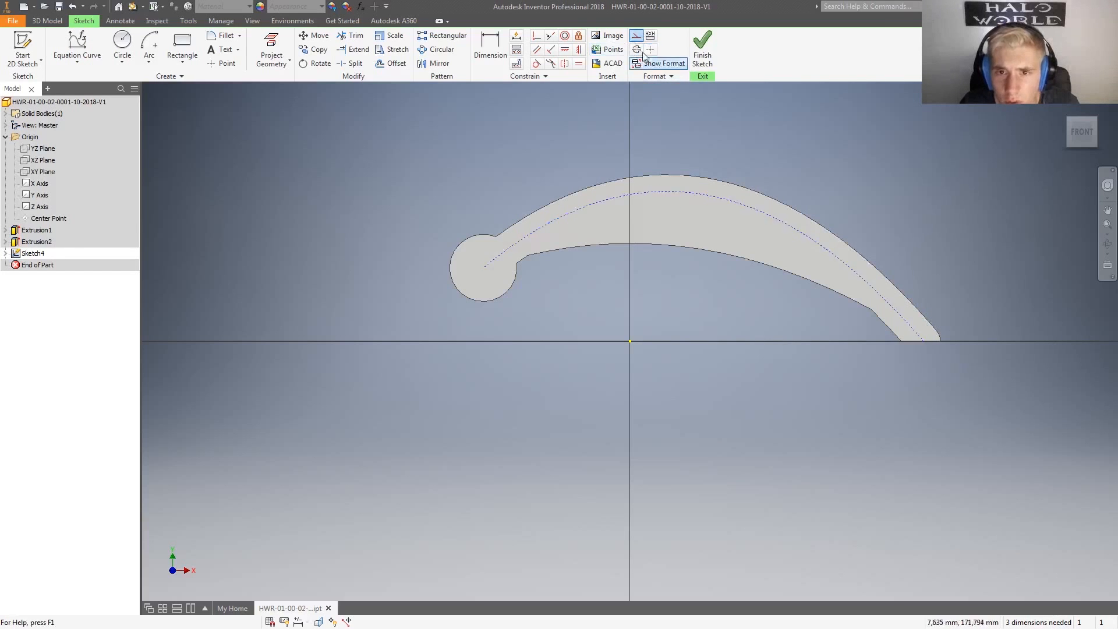
{"action": "left_click", "coordinate": [645, 417]}
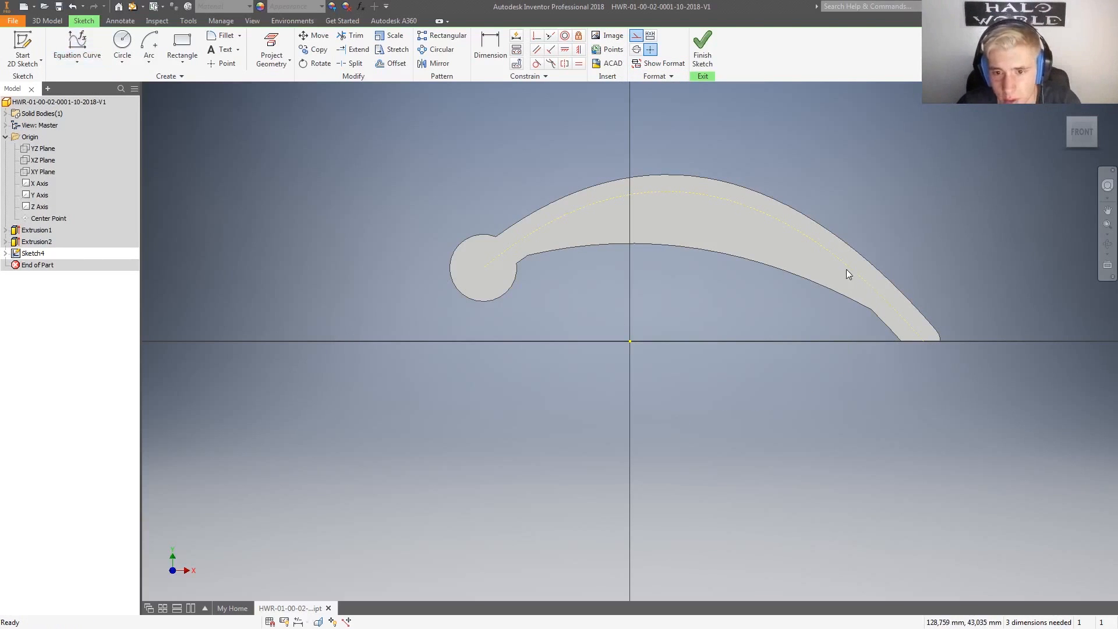
{"action": "middle_click_drag", "start_coordinate": [707, 200], "coordinate": [568, 316], "text": "shift"}
{"action": "key", "text": "F5"}
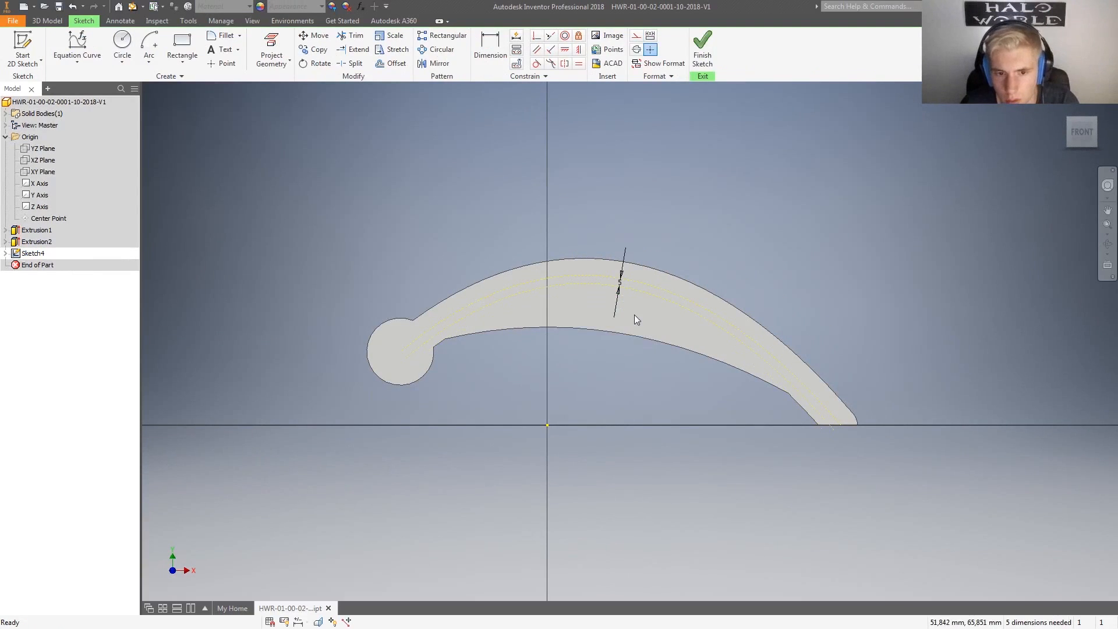
{"action": "left_click", "coordinate": [703, 46]}
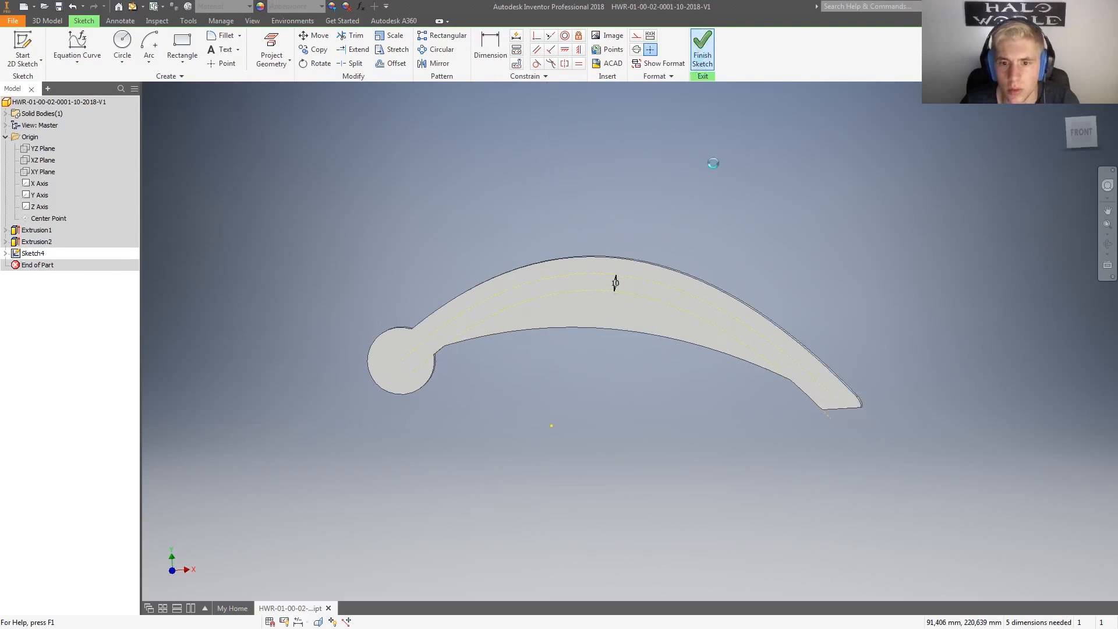
{"action": "middle_click_drag", "start_coordinate": [455, 360], "coordinate": [530, 342], "text": "shift"}
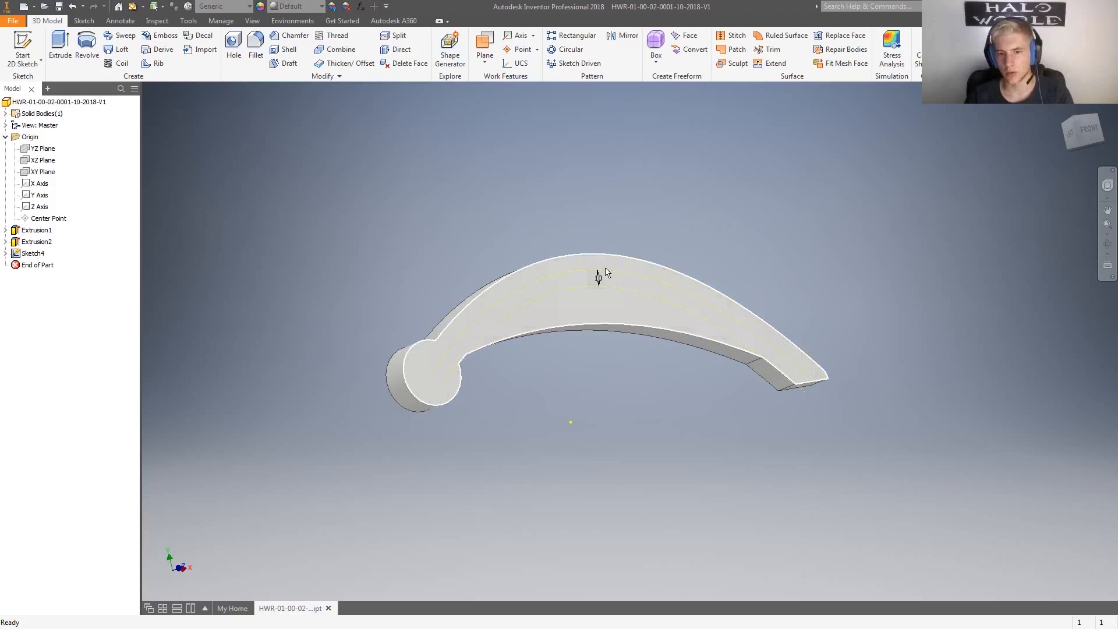
{"action": "middle_click_drag", "start_coordinate": [816, 282], "coordinate": [760, 204], "text": "shift"}
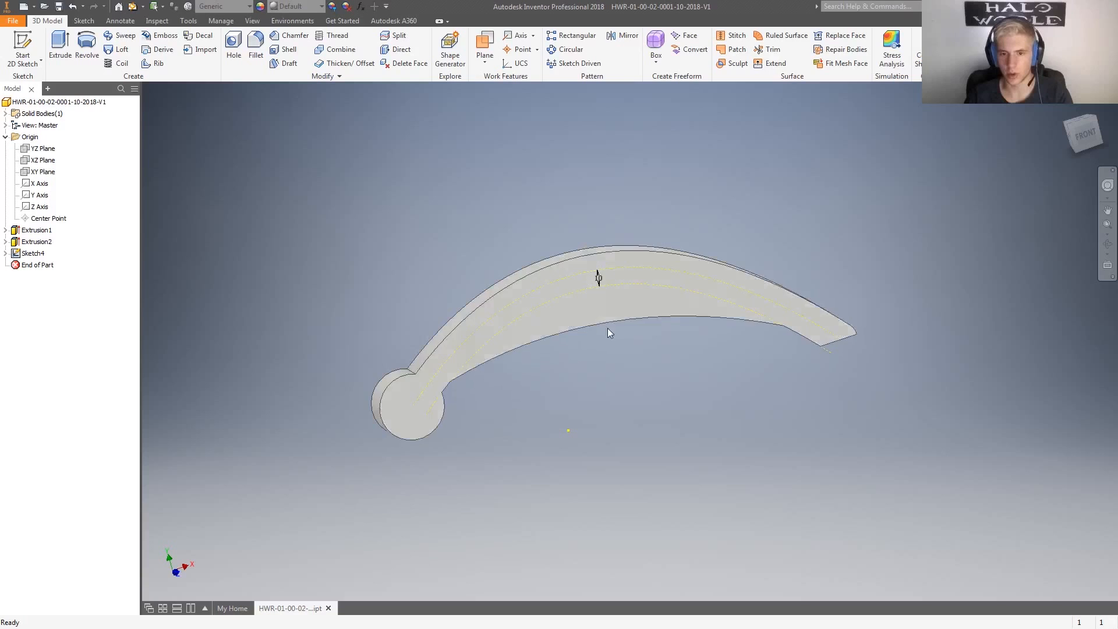
{"action": "middle_click_drag", "start_coordinate": [711, 360], "coordinate": [761, 319]}
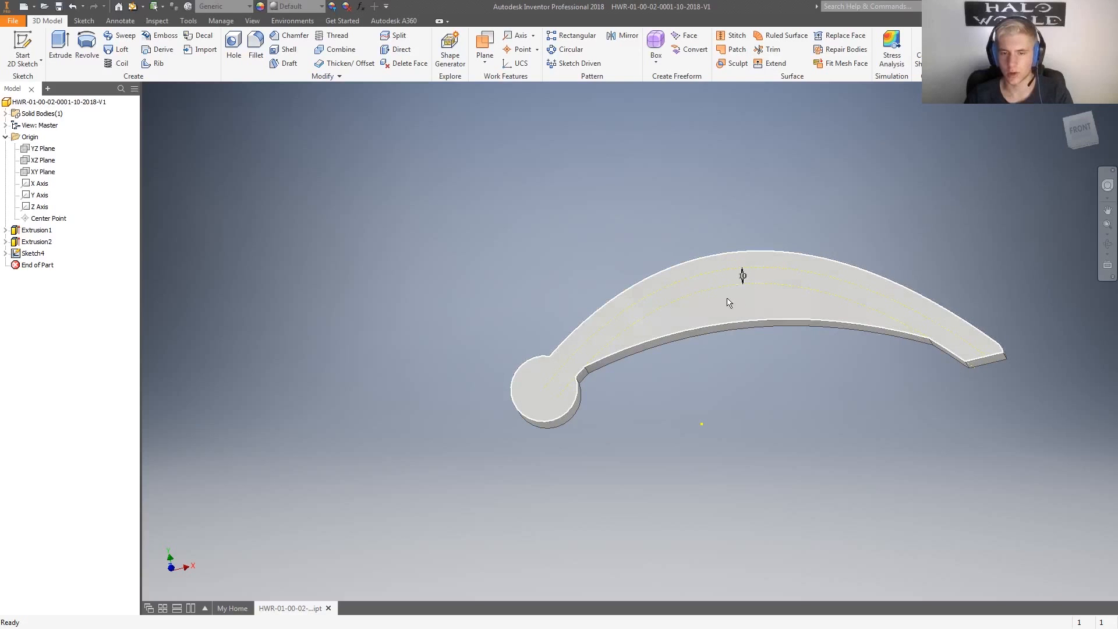
{"action": "middle_click_drag", "start_coordinate": [795, 208], "coordinate": [812, 231], "text": "shift"}
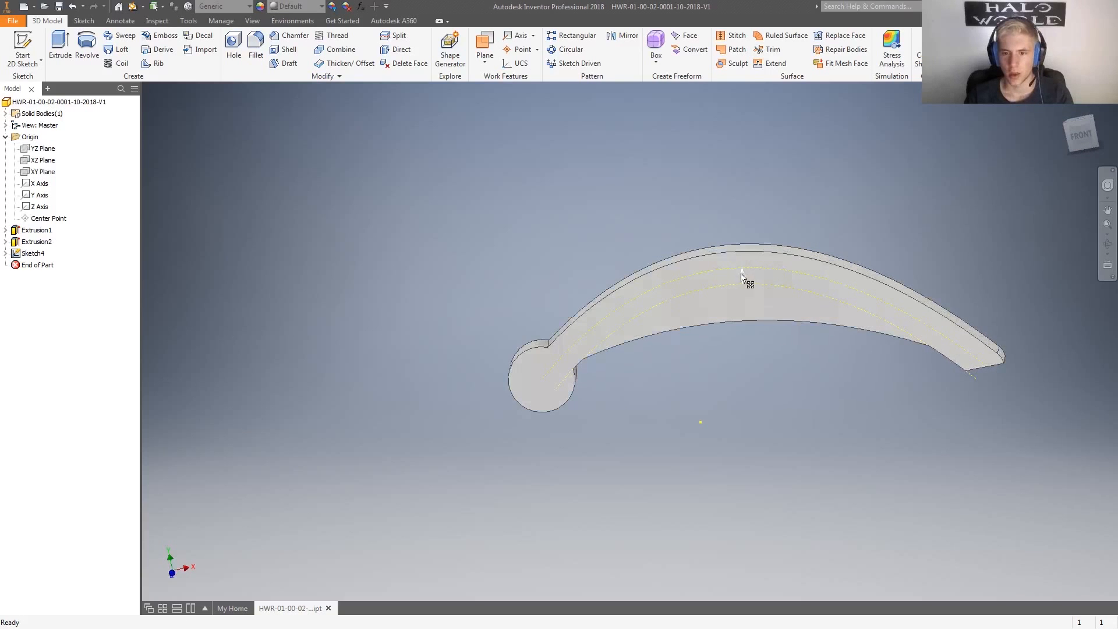
{"action": "scroll", "coordinate": [737, 340], "scroll_direction": "down", "scroll_amount": 2}
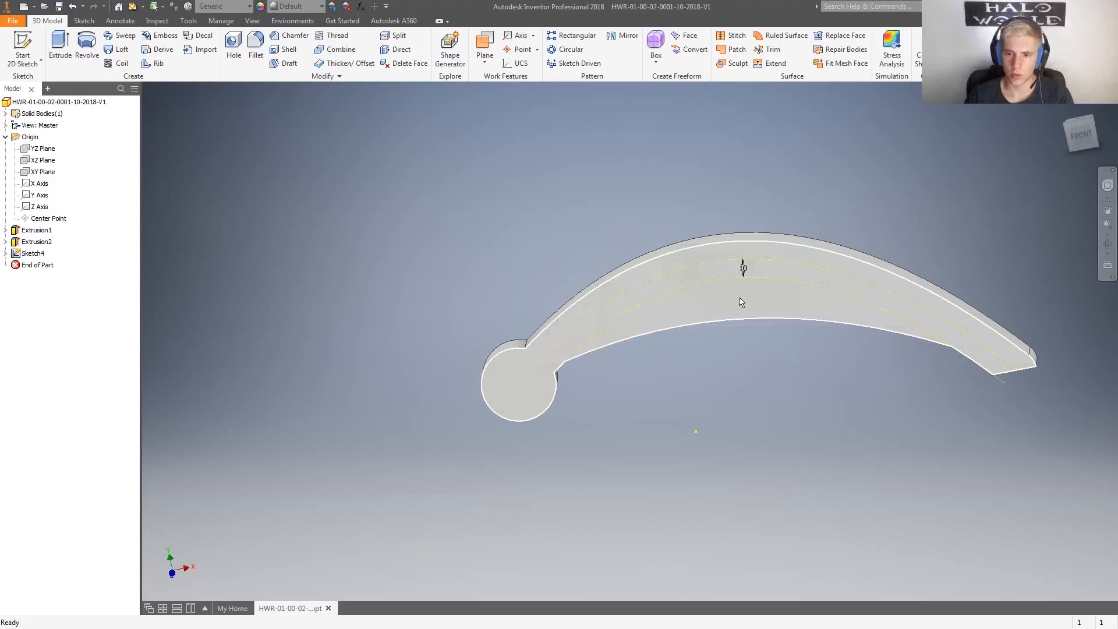
{"action": "scroll", "coordinate": [729, 305], "scroll_direction": "up", "scroll_amount": 2}
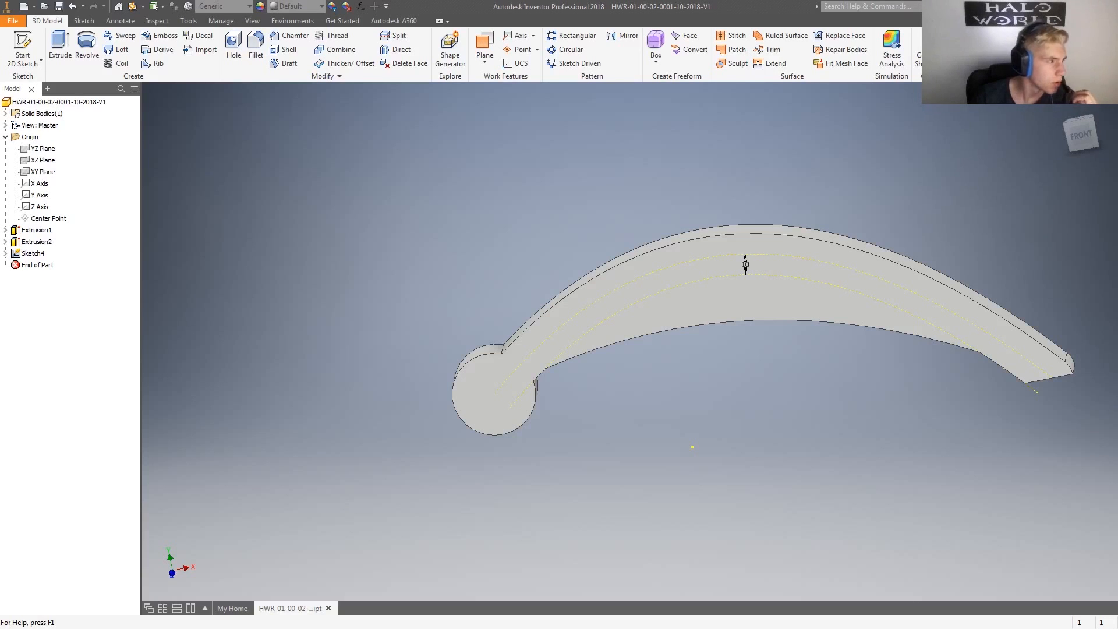
- Reopen the sketch on the arm's front face and draw a vertical construction line about 121 mm long across the arm
{"action": "double_click", "coordinate": [33, 253]}
{"action": "left_click", "coordinate": [602, 50]}
{"action": "key", "text": "l"}
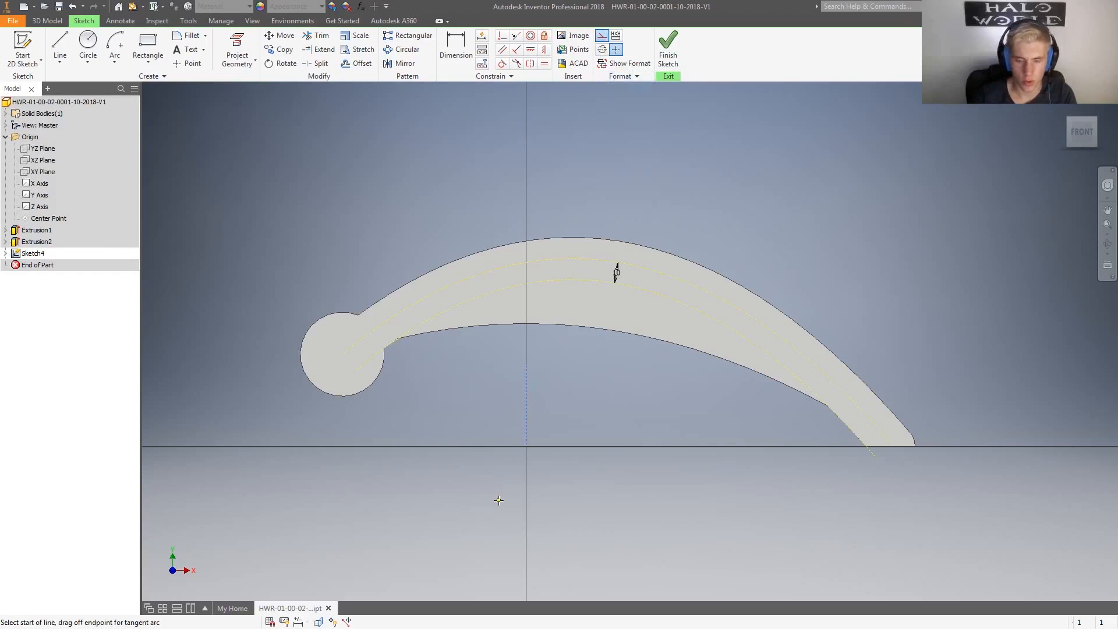
{"action": "left_click", "coordinate": [616, 454]}
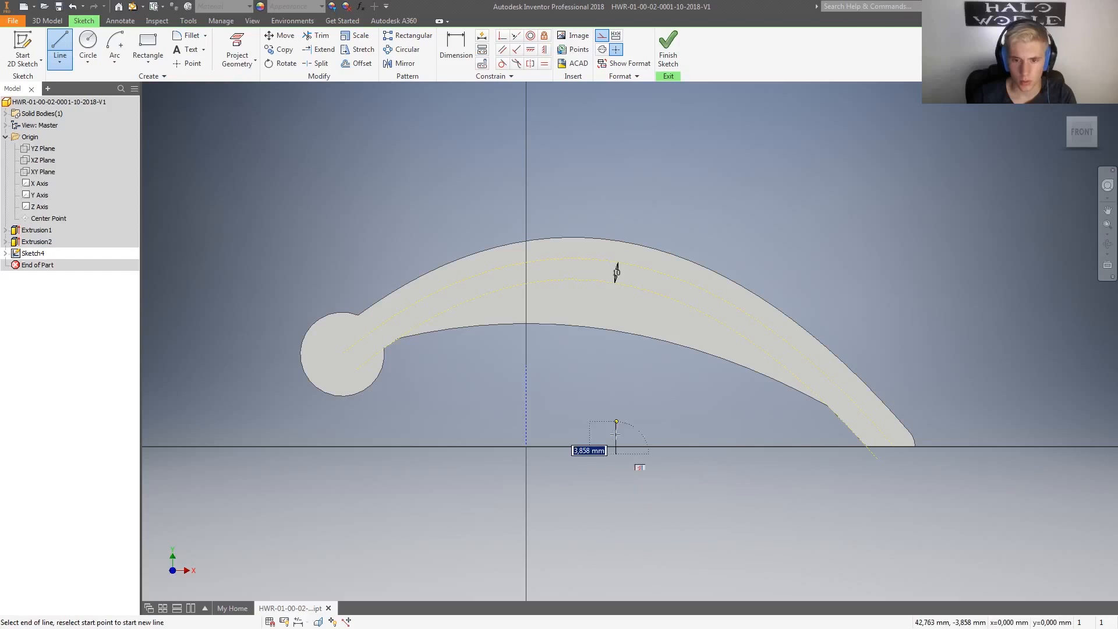
{"action": "left_click", "coordinate": [615, 200]}
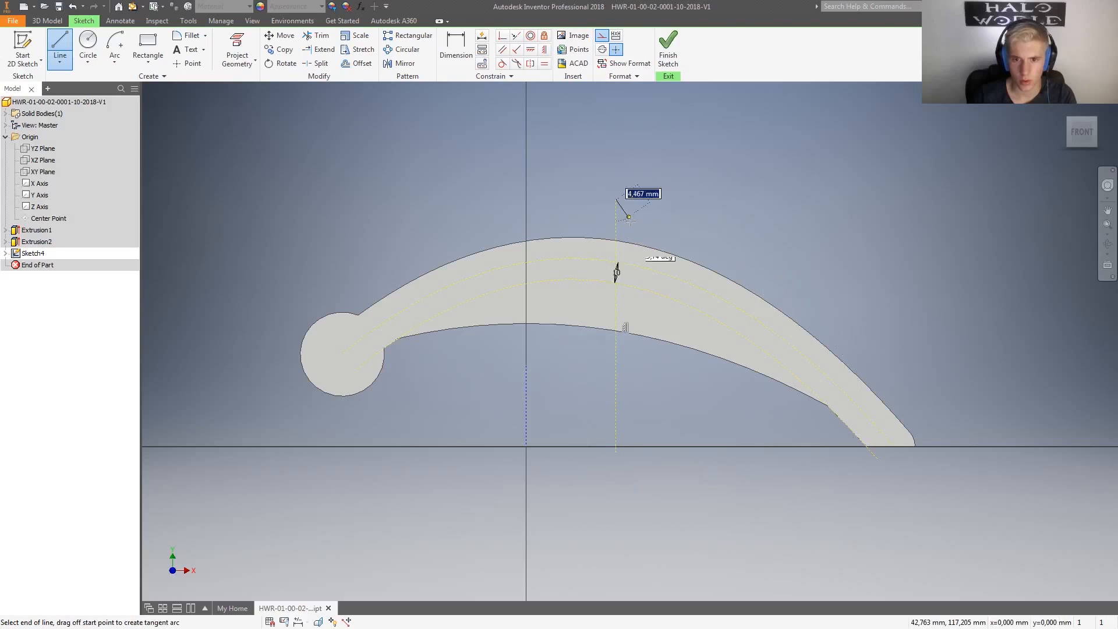
{"action": "key", "text": "Escape"}
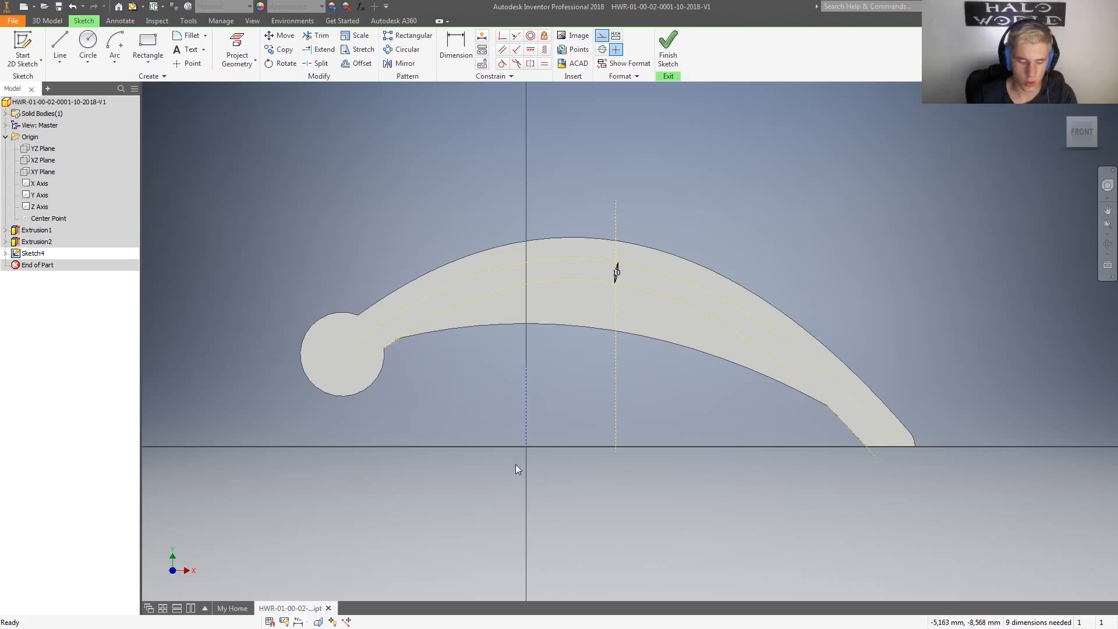
- Dimension the vertical construction line 21.875 mm from the projected vertical axis line
{"action": "key", "text": "d"}
{"action": "left_click", "coordinate": [527, 415]}
{"action": "left_click", "coordinate": [615, 410]}
{"action": "left_click", "coordinate": [579, 411]}
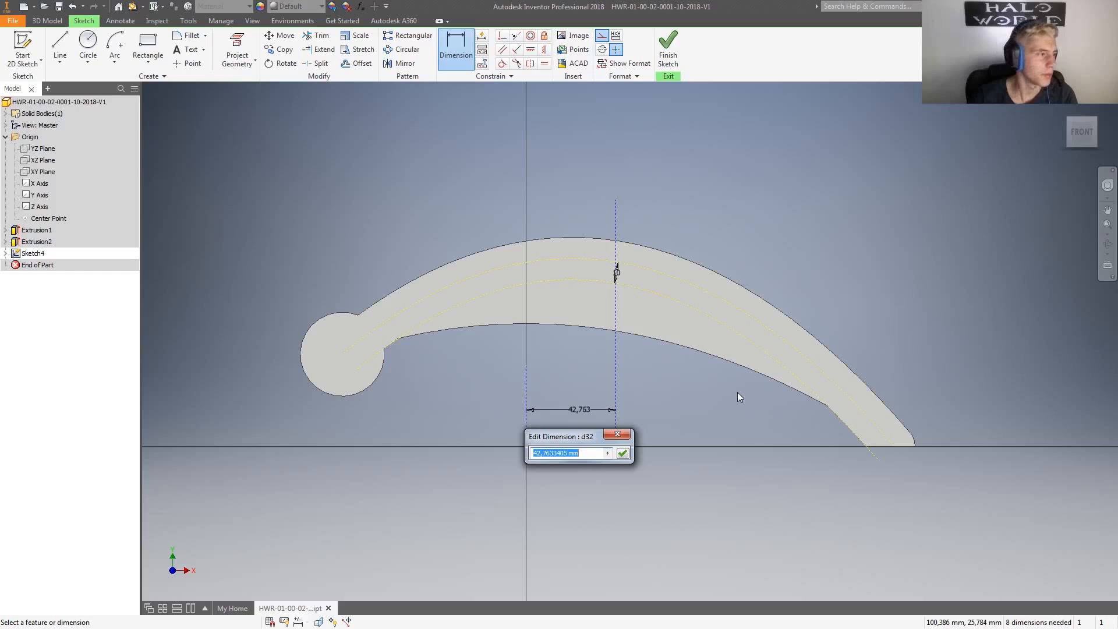
{"action": "type", "text": "21.875"}
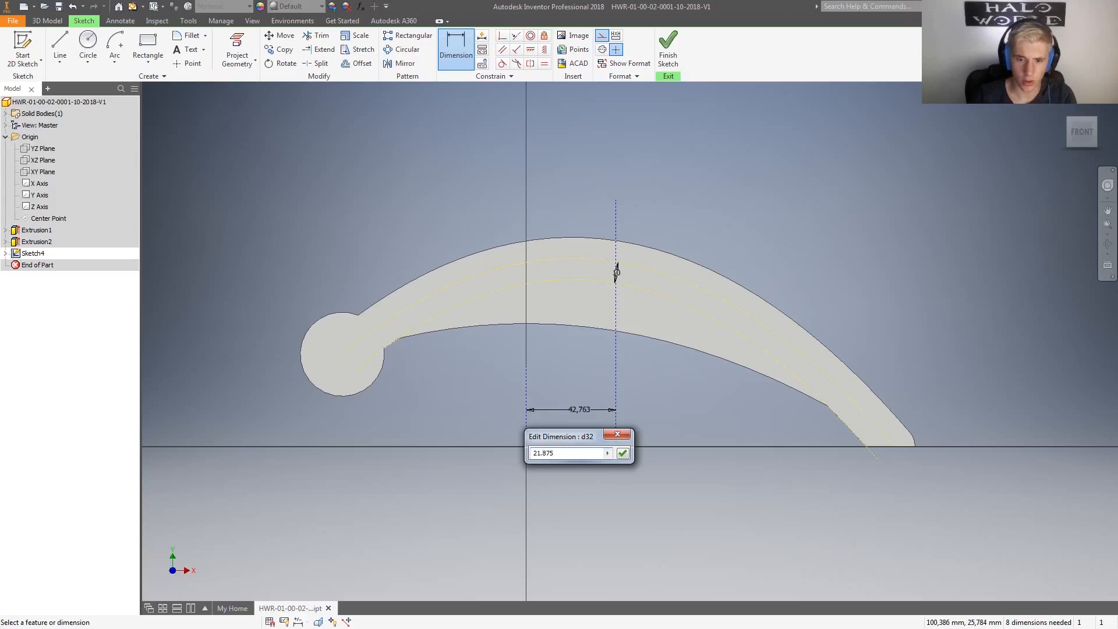
{"action": "left_click", "coordinate": [622, 454]}
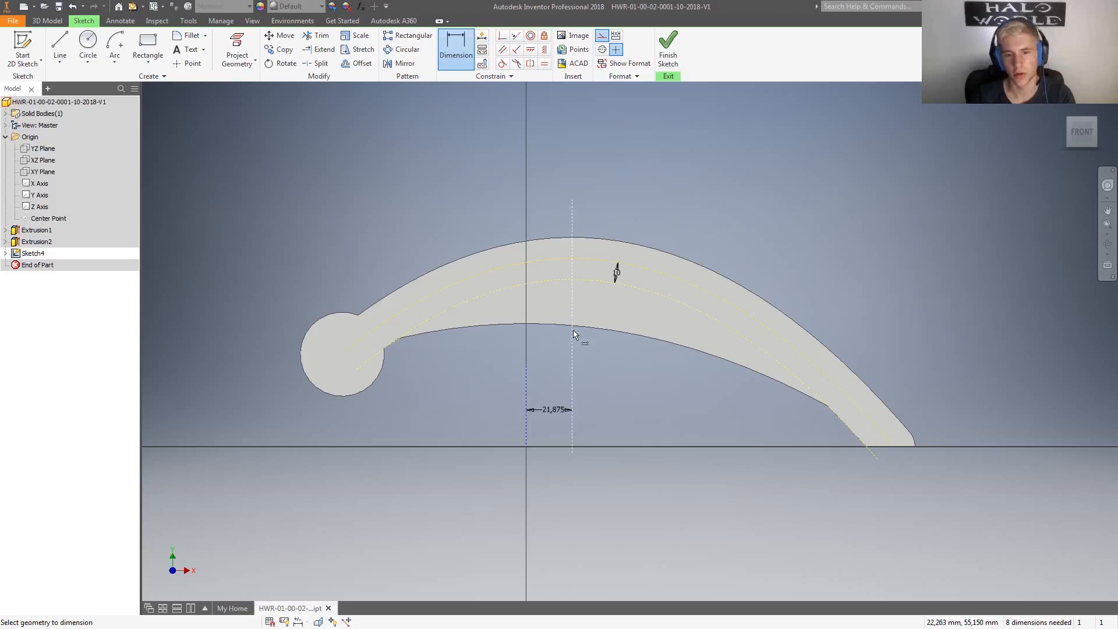
{"action": "scroll", "coordinate": [566, 343], "scroll_direction": "up", "scroll_amount": 2}
{"action": "scroll", "coordinate": [566, 344], "scroll_direction": "down", "scroll_amount": 5}
{"action": "mouse_move", "coordinate": [597, 387]}
{"action": "middle_mouse_down", "text": "shift"}
{"action": "mouse_move", "coordinate": [599, 364]}
{"action": "mouse_move", "coordinate": [611, 404]}
{"action": "middle_mouse_up", "text": "shift"}
{"action": "left_click", "coordinate": [670, 71]}
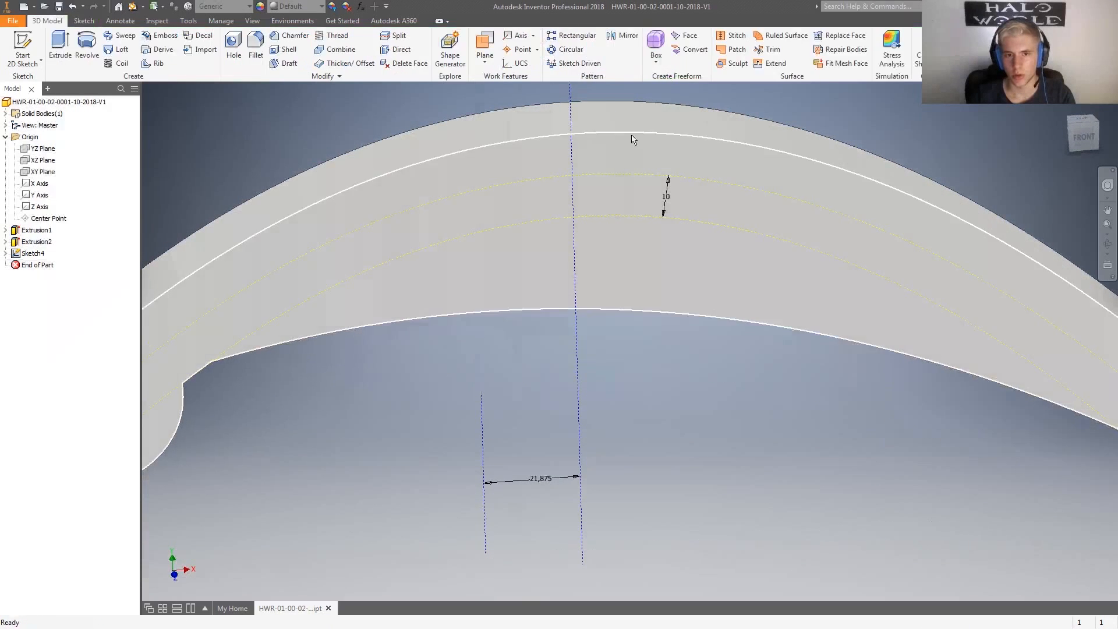
{"action": "mouse_move", "coordinate": [583, 312]}
{"action": "middle_mouse_down", "text": "shift"}
{"action": "mouse_move", "coordinate": [665, 295]}
{"action": "mouse_move", "coordinate": [707, 310]}
{"action": "mouse_move", "coordinate": [627, 312]}
{"action": "mouse_move", "coordinate": [721, 313]}
{"action": "mouse_move", "coordinate": [671, 328]}
{"action": "middle_mouse_up", "text": "shift"}
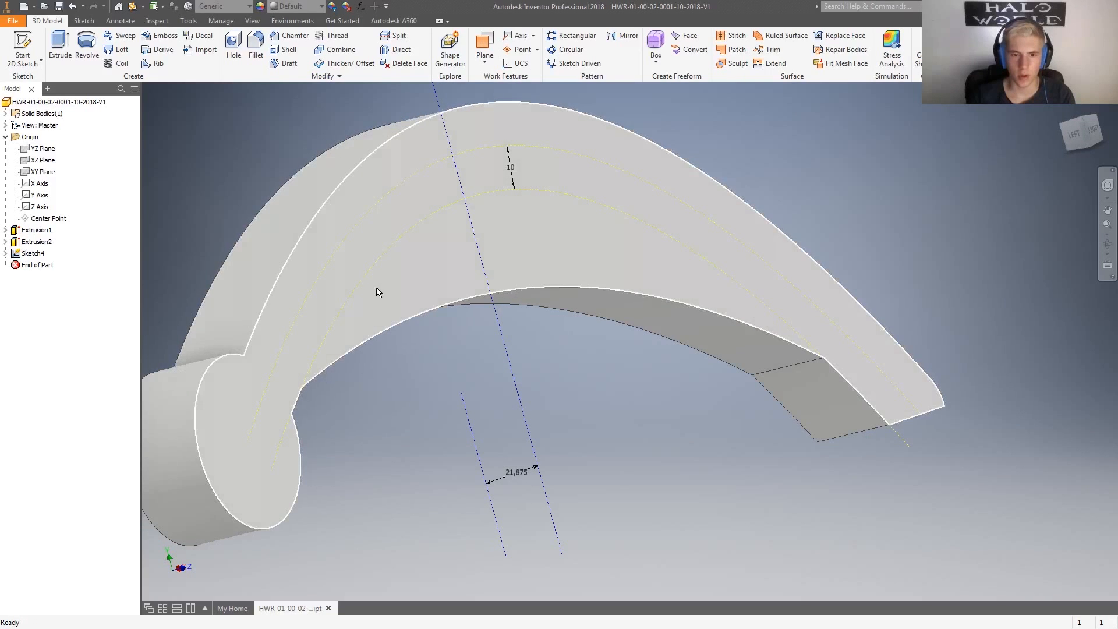
{"action": "left_click_drag", "start_coordinate": [662, 317], "coordinate": [624, 341]}
{"action": "key", "text": "Escape"}
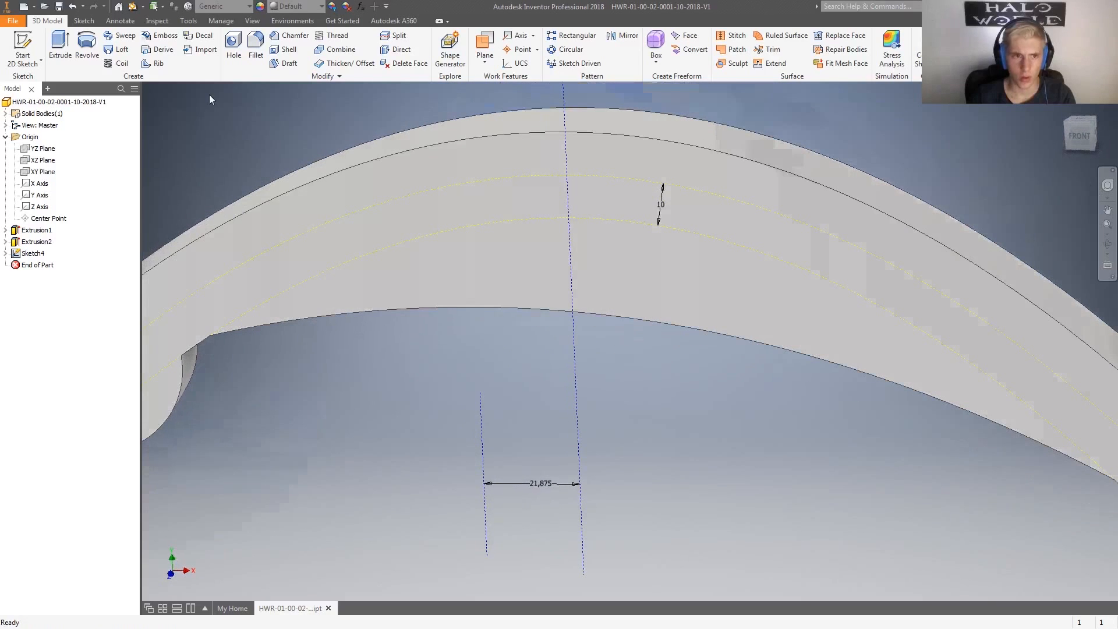
{"action": "left_click", "coordinate": [232, 41]}
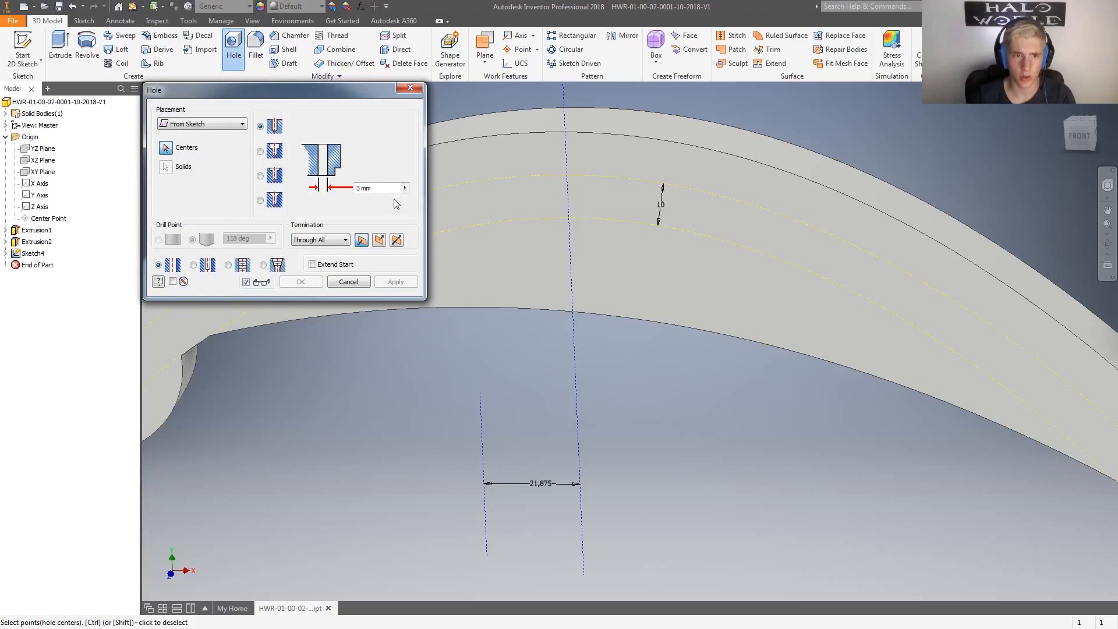
{"action": "left_click", "coordinate": [348, 282]}
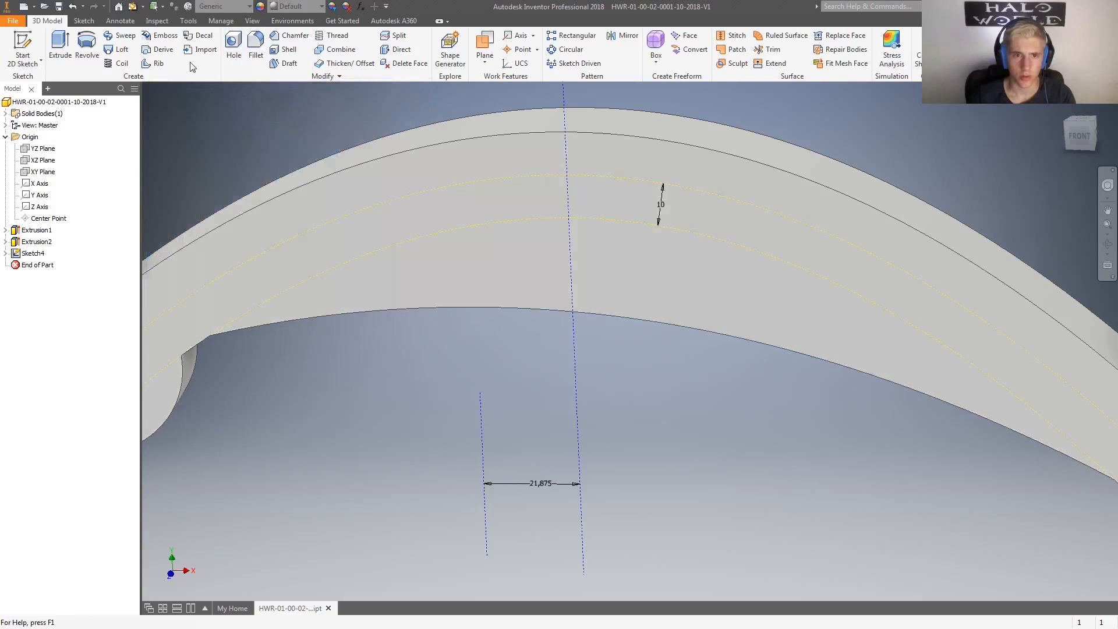
- Reopen the sketch and place points on the vertical construction line where it crosses the offset curve and the horizontal axis
{"action": "double_click", "coordinate": [25, 254]}
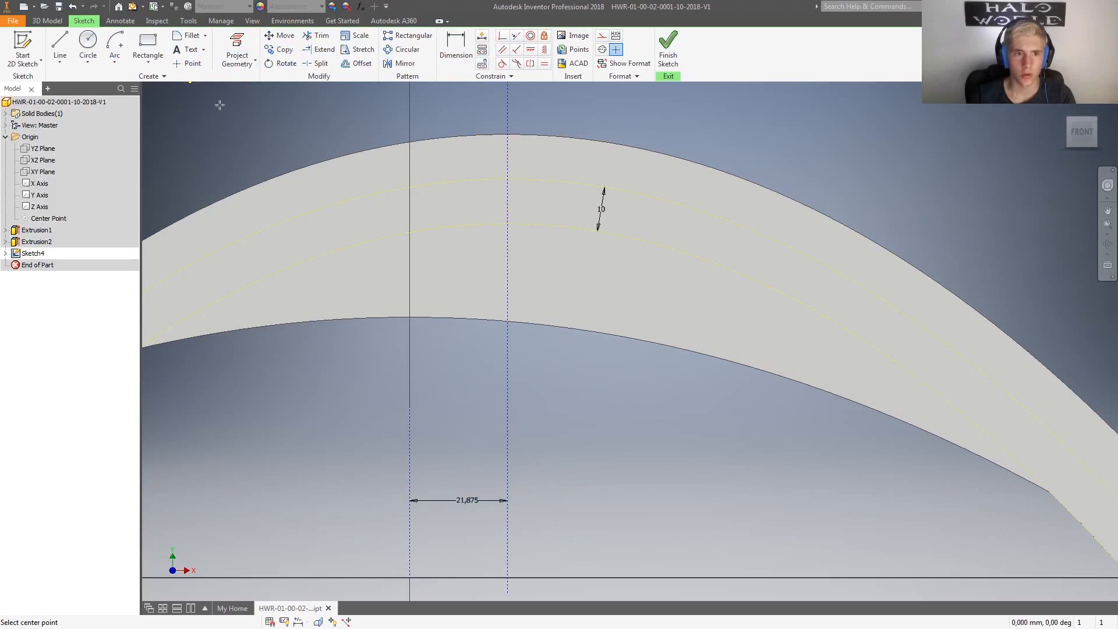
{"action": "left_click", "coordinate": [507, 224]}
{"action": "scroll", "coordinate": [544, 276], "scroll_direction": "up", "scroll_amount": 6}
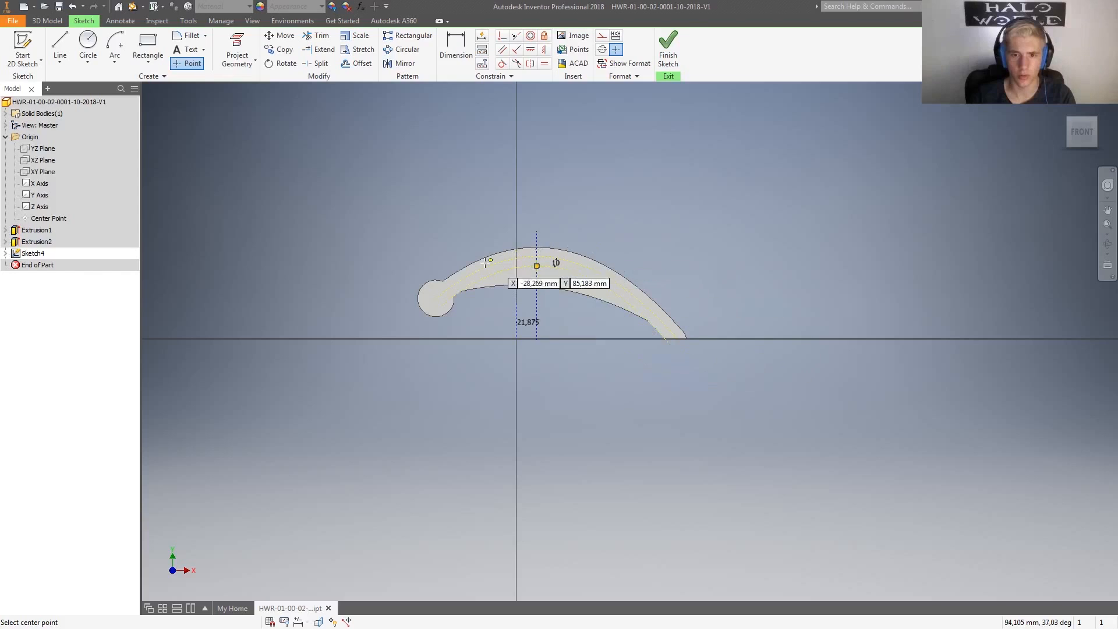
{"action": "scroll", "coordinate": [544, 264], "scroll_direction": "down", "scroll_amount": 7}
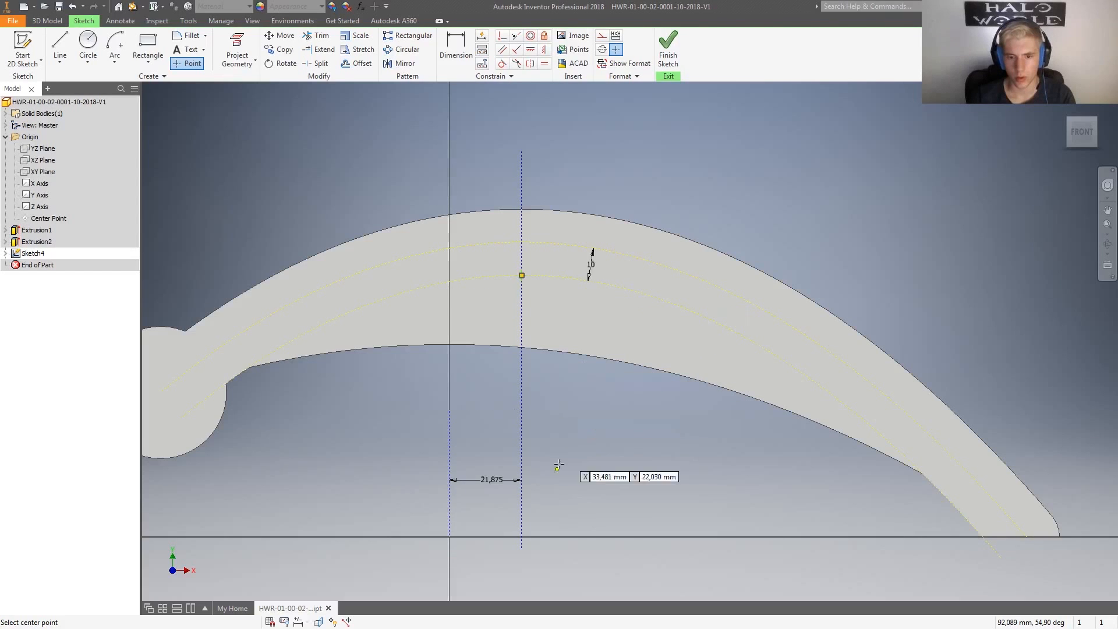
{"action": "left_click", "coordinate": [522, 536]}
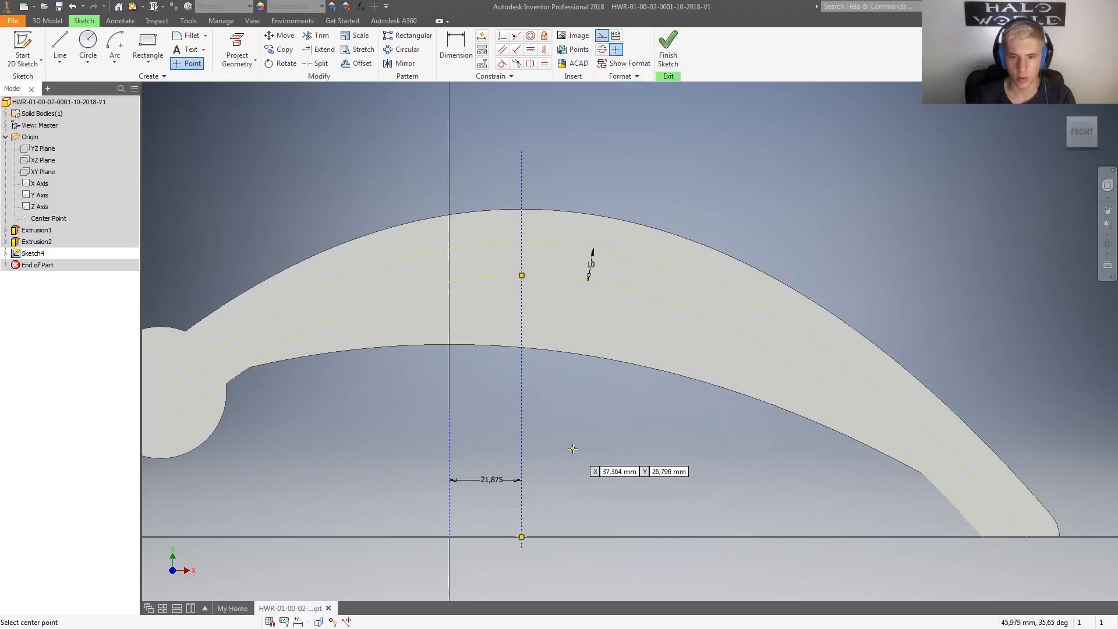
- Add a line from the point on the horizontal axis to the offset curve, angled 20 degrees to the right of vertical
{"action": "left_click", "coordinate": [605, 285]}
{"action": "key", "text": "d"}
{"action": "left_click", "coordinate": [523, 277]}
{"action": "left_click", "coordinate": [559, 291]}
{"action": "type", "text": "20"}
{"action": "key", "text": "Return"}
- Add a matching point and line to the left of vertical and dimension their angle to 20 degrees
{"action": "key", "text": "p"}
{"action": "left_click", "coordinate": [461, 279]}
{"action": "key", "text": "d"}
{"action": "middle_click_drag", "start_coordinate": [199, 431], "coordinate": [385, 391]}
{"action": "left_click", "coordinate": [624, 287]}
{"action": "left_click", "coordinate": [559, 274]}
{"action": "key", "text": "Escape"}
{"action": "key", "text": "d"}
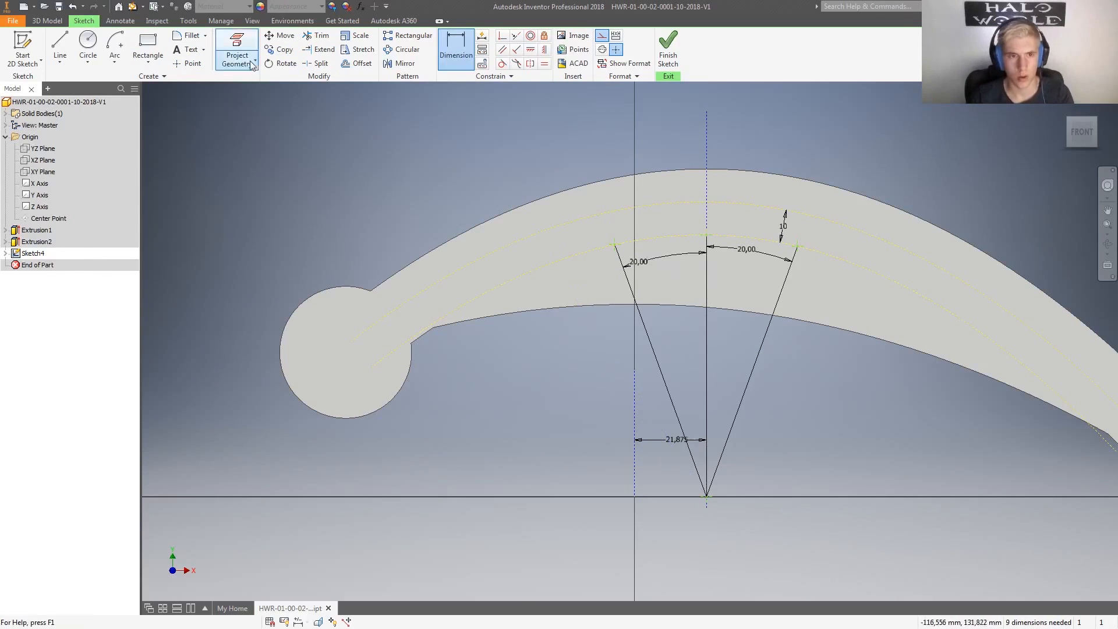
- Undo the angled line left of vertical together with its point and 20-degree dimension
{"action": "key", "text": "ctrl+z"}
{"action": "key", "text": "ctrl+z"}
{"action": "key", "text": "ctrl+z"}
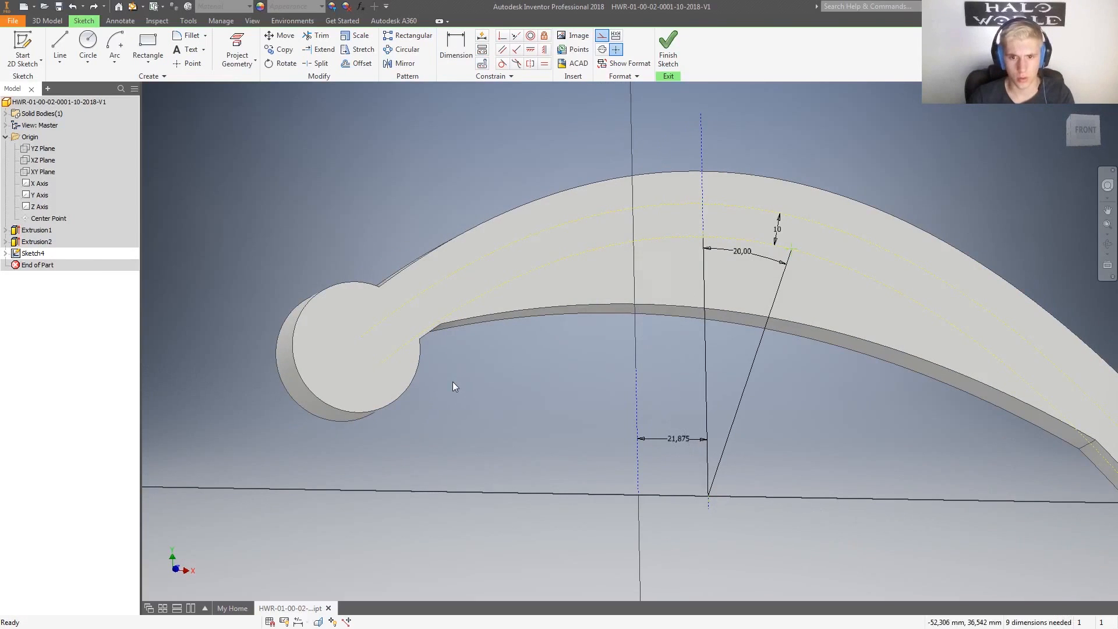
- Try a circular pattern of the 20-degree construction line about the point on the horizontal axis, with 4 occurrences over 80 degrees
{"action": "key", "text": "alt+c"}
{"action": "left_click", "coordinate": [767, 215]}
{"action": "left_click", "coordinate": [673, 499]}
{"action": "triple_click", "coordinate": [259, 134]}
{"action": "type", "text": "80"}
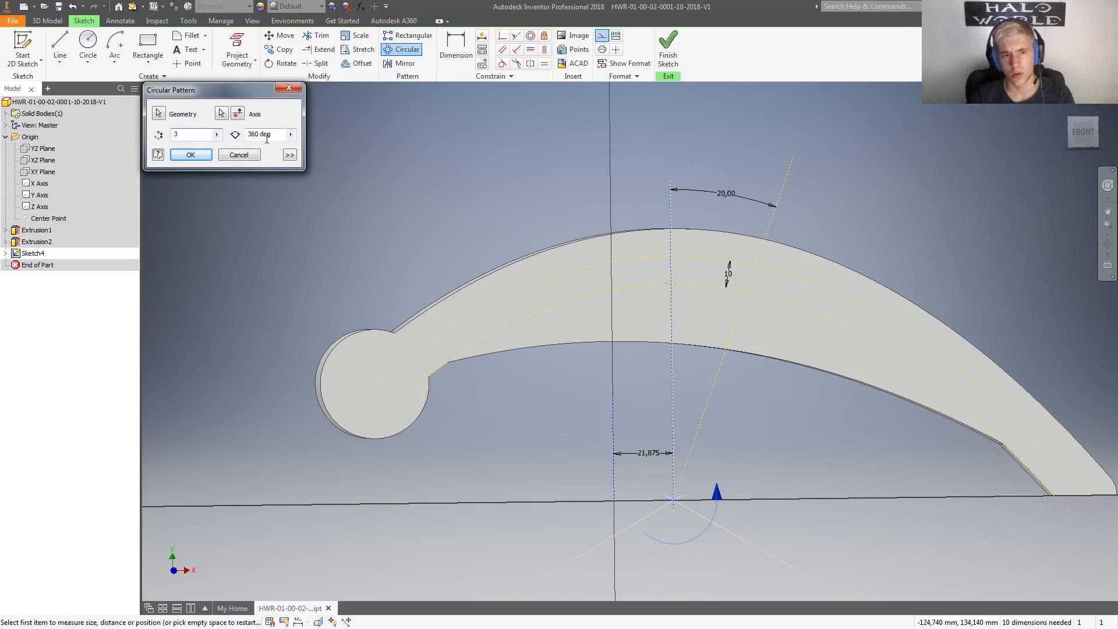
{"action": "key", "text": "shift+Tab"}
{"action": "type", "text": "4"}
{"action": "middle_click_drag", "start_coordinate": [456, 194], "coordinate": [200, 135], "text": "shift"}
{"action": "scroll", "coordinate": [371, 226], "scroll_direction": "down", "scroll_amount": 3}
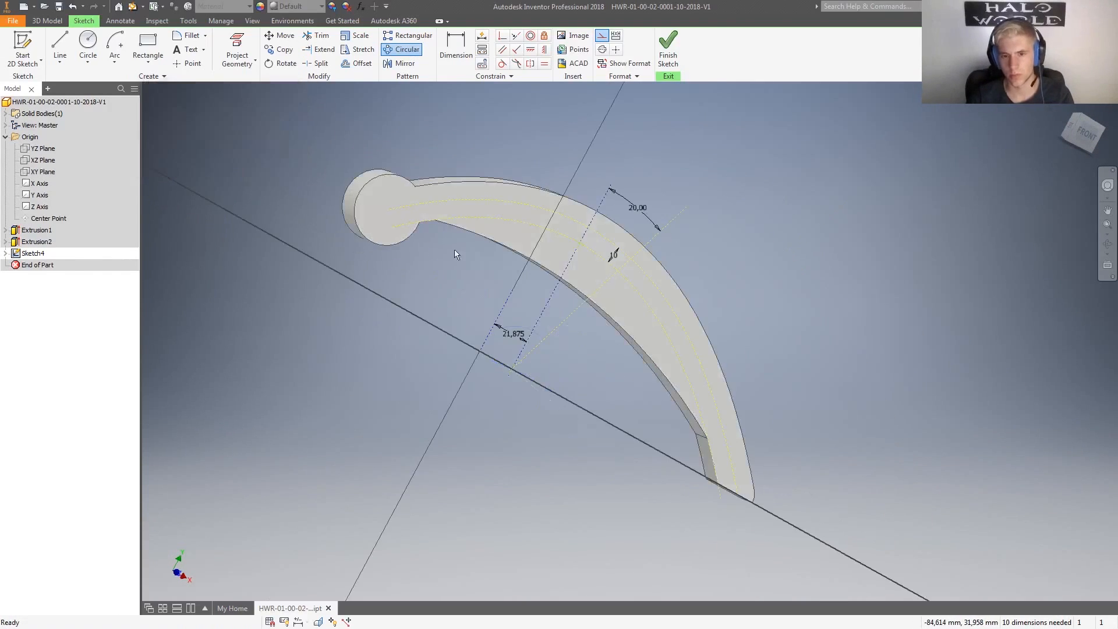
- Draw radial construction lines from the point on the horizontal axis, three right and two left of vertical, spaced 20 degrees apart
{"action": "key", "text": "Return"}
{"action": "key", "text": "l"}
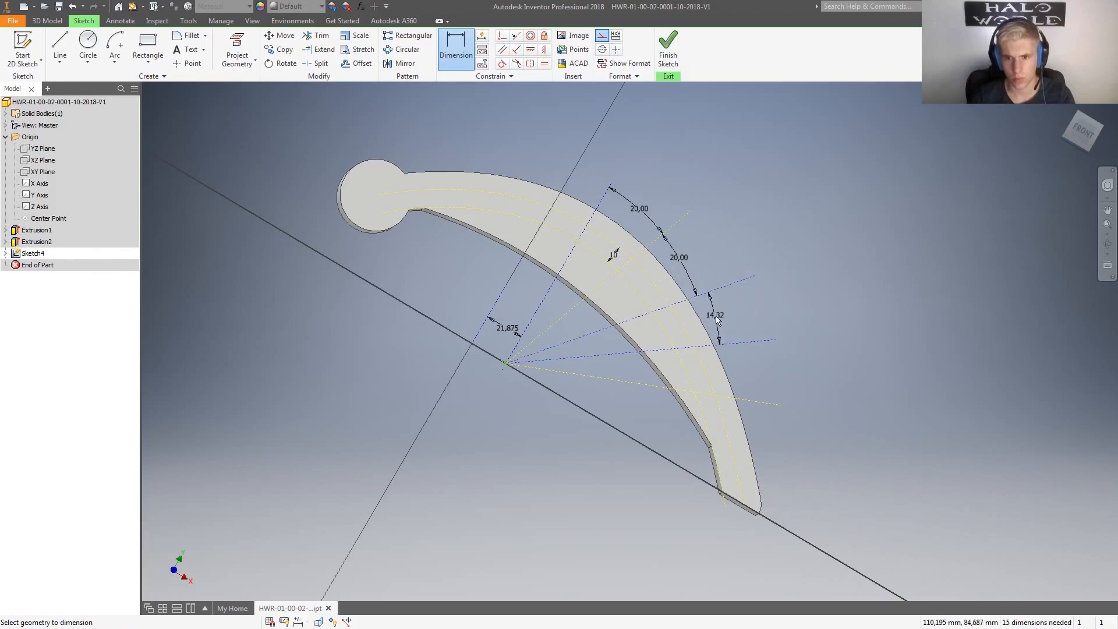
{"action": "key", "text": "Page_Up"}
{"action": "key", "text": "d"}
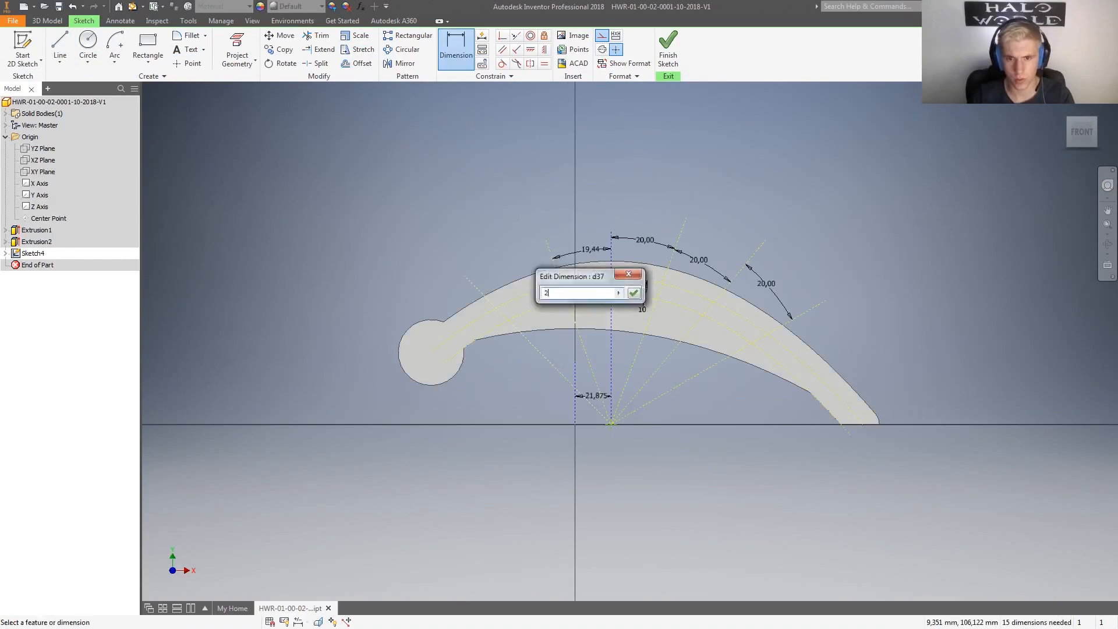
{"action": "key", "text": "Return"}
{"action": "key", "text": "Escape"}
- Place points where the radial lines cross the construction curves and at the round end's centre, and finish the sketch
{"action": "scroll", "coordinate": [744, 249], "scroll_direction": "up", "scroll_amount": 6}
{"action": "scroll", "coordinate": [1039, 318], "scroll_direction": "down", "scroll_amount": 8}
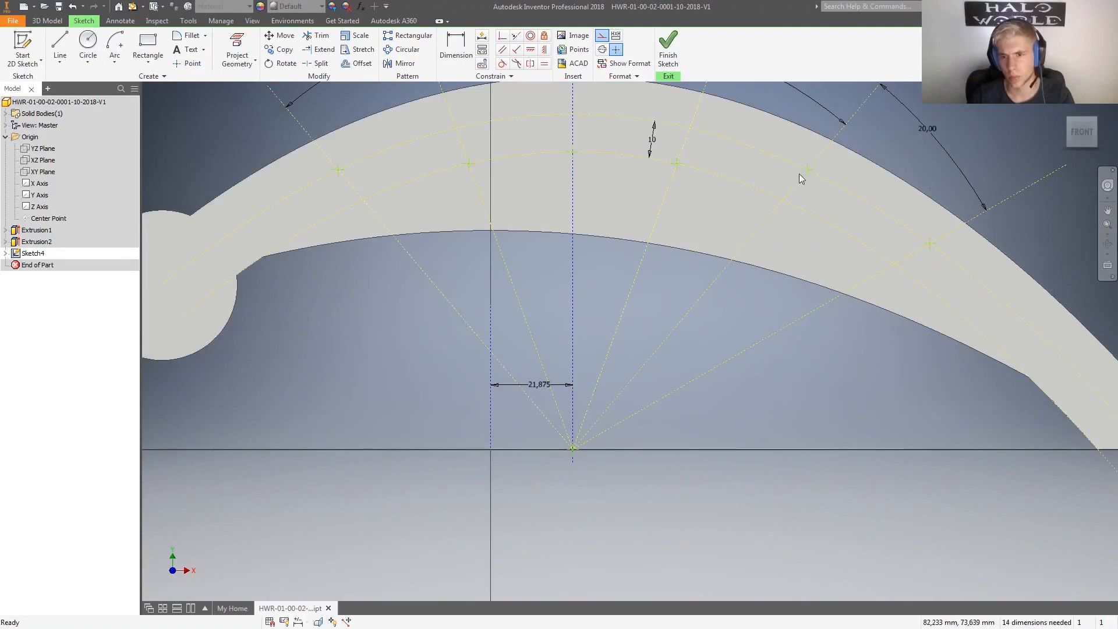
{"action": "key", "text": "h"}
{"action": "key", "text": "Escape"}
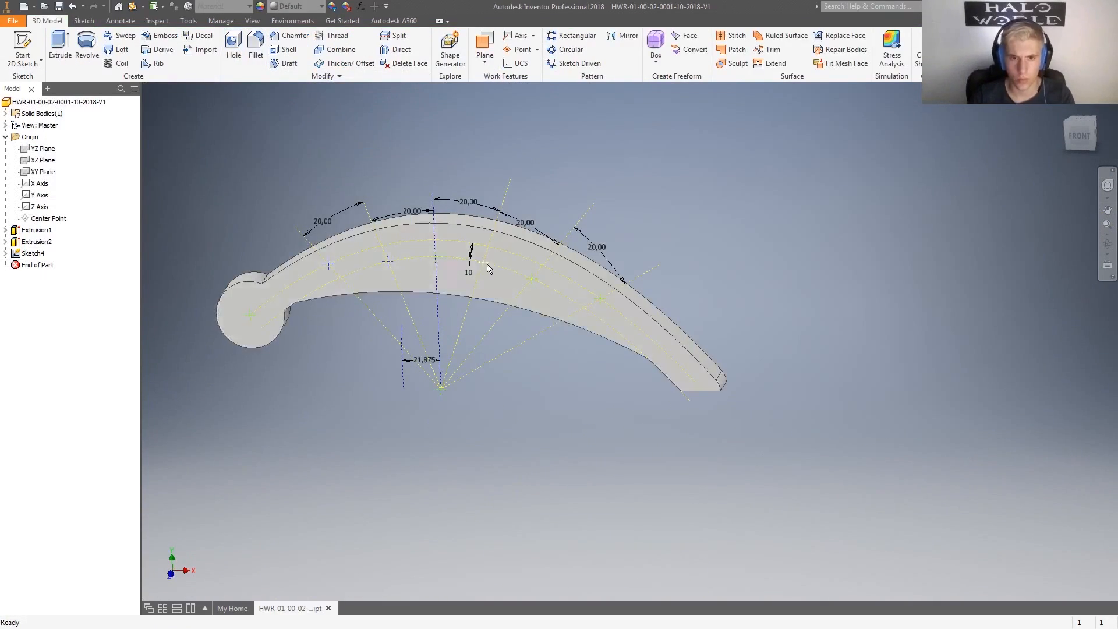
- Cut three 20 mm through-all holes at the first point left and the first two points right of the vertical construction line
{"action": "scroll", "coordinate": [443, 291], "scroll_direction": "up", "scroll_amount": 2}
{"action": "type", "text": "h"}
{"action": "type", "text": "20"}
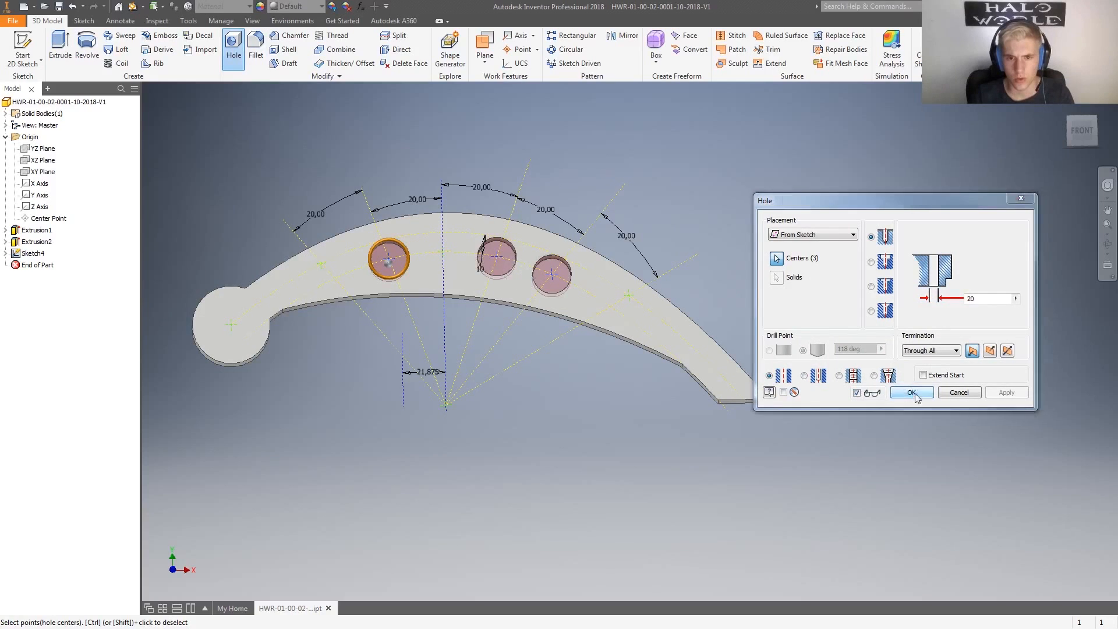
{"action": "left_click", "coordinate": [913, 393]}
- Make Sketch4 under the hole feature visible again so its remaining points can be used
{"action": "middle_click_drag", "start_coordinate": [386, 304], "coordinate": [384, 339], "text": "shift"}
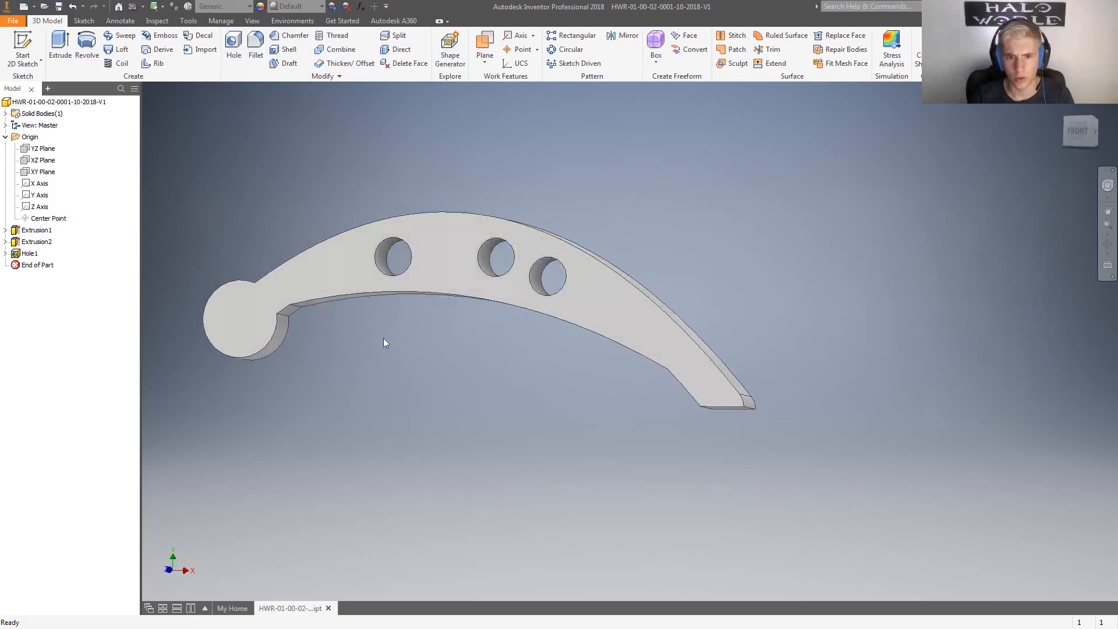
{"action": "middle_click_drag", "start_coordinate": [368, 221], "coordinate": [418, 245], "text": "shift"}
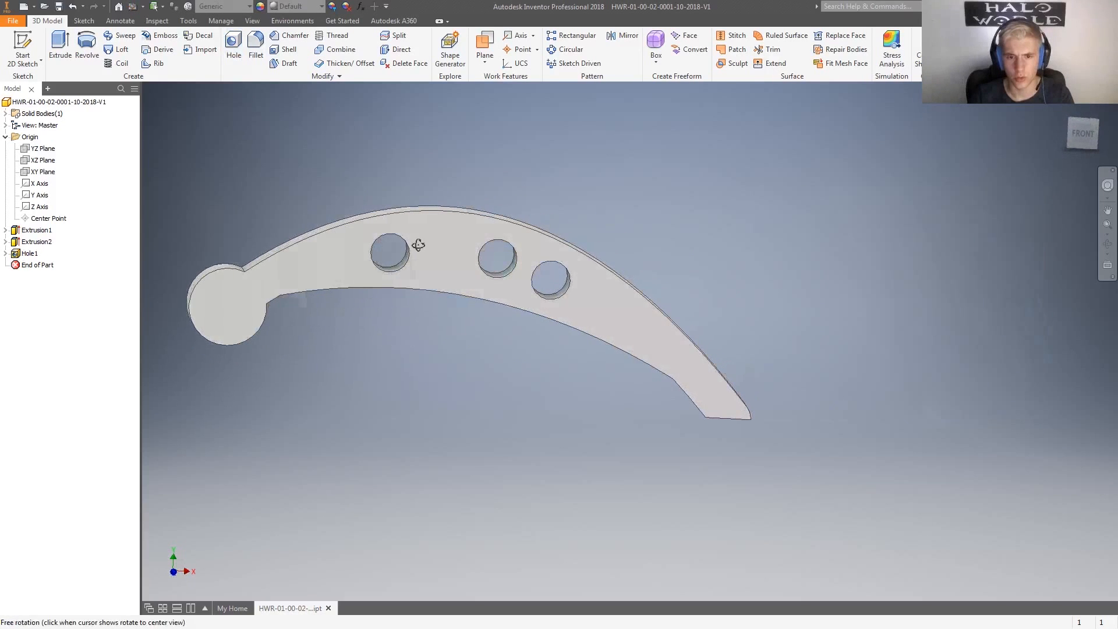
{"action": "left_click", "coordinate": [237, 52]}
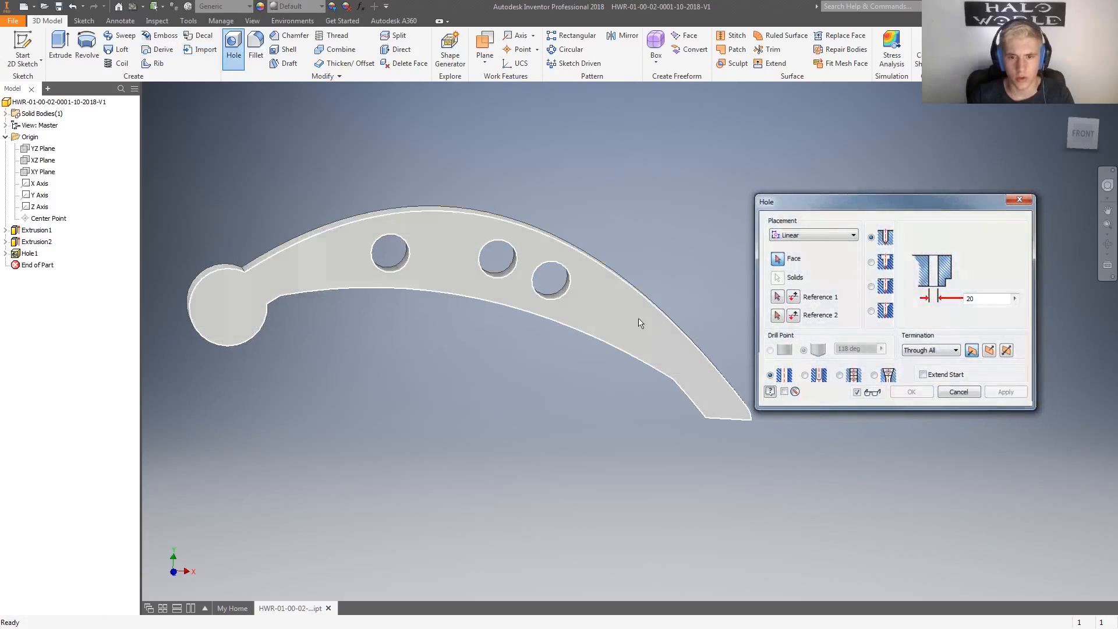
{"action": "key", "text": "Escape"}
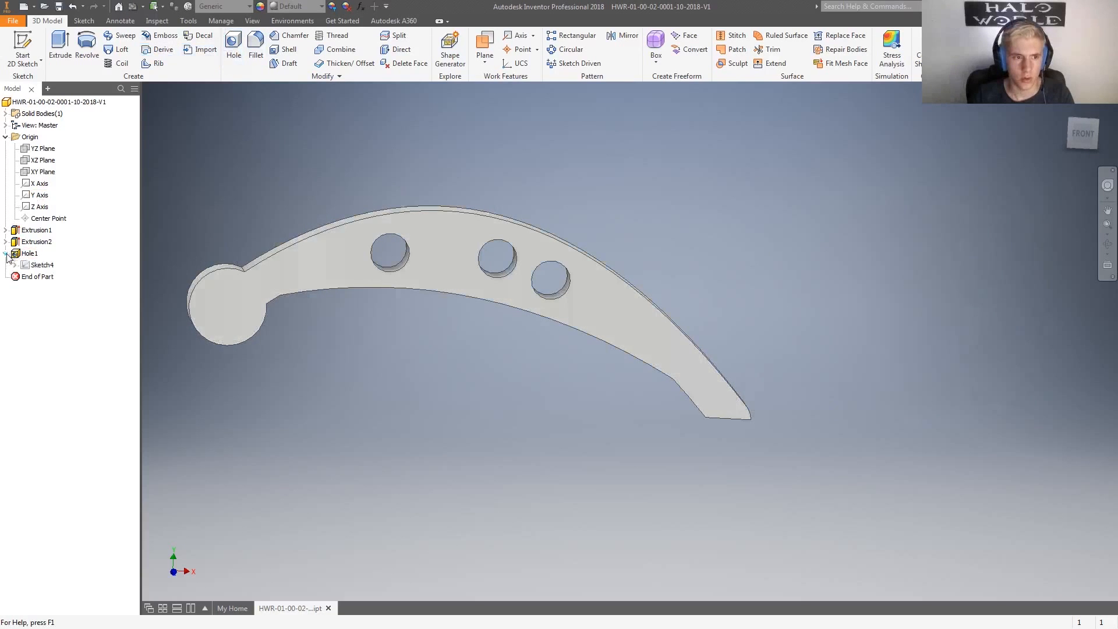
{"action": "right_click", "coordinate": [40, 265]}
{"action": "left_click", "coordinate": [71, 419]}
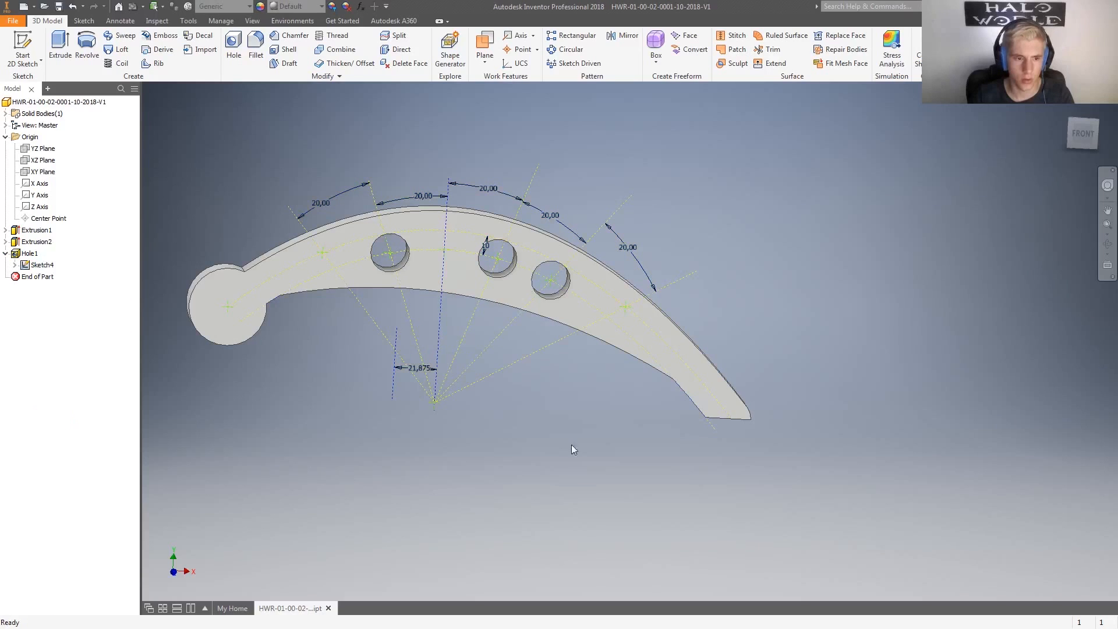
- Cut two 10 mm through-all holes at the points on the outermost radial lines
{"action": "scroll", "coordinate": [429, 285], "scroll_direction": "down", "scroll_amount": 4}
{"action": "mouse_move", "coordinate": [432, 290]}
{"action": "middle_mouse_down", "text": "shift"}
{"action": "mouse_move", "coordinate": [408, 280]}
{"action": "mouse_move", "coordinate": [426, 283]}
{"action": "middle_mouse_up", "text": "shift"}
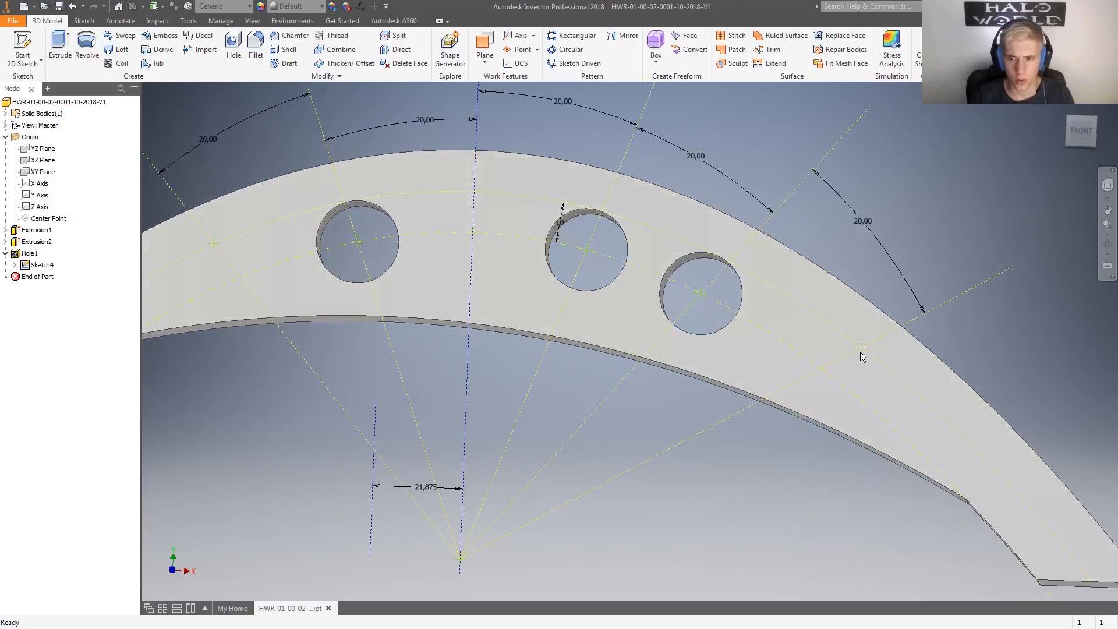
{"action": "scroll", "coordinate": [291, 289], "scroll_direction": "up", "scroll_amount": 2}
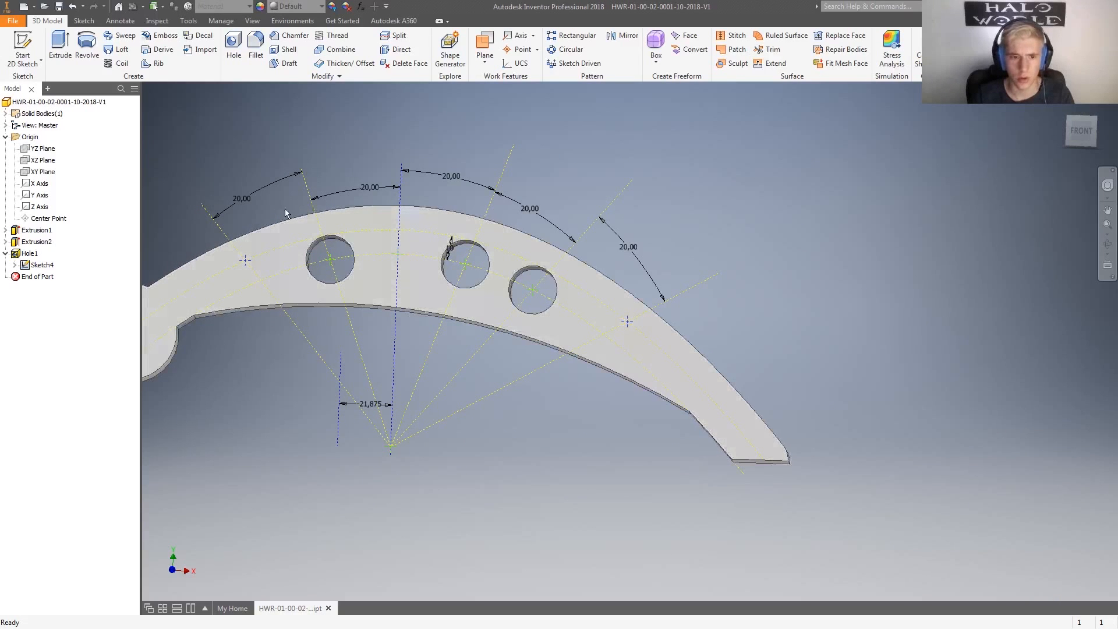
{"action": "left_click", "coordinate": [230, 51]}
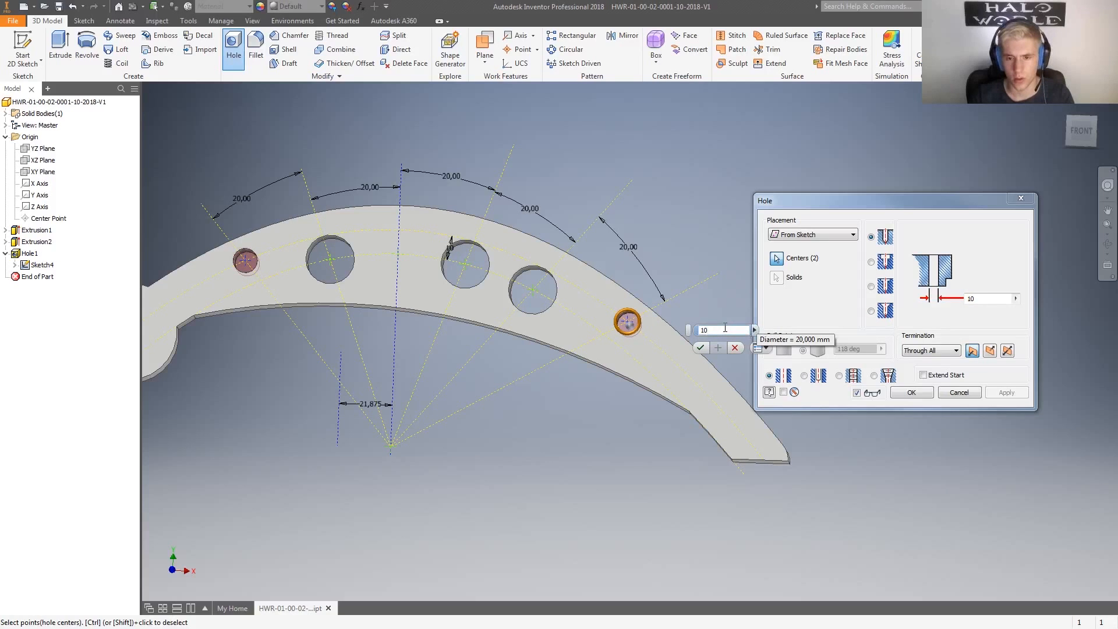
{"action": "left_click", "coordinate": [702, 349]}
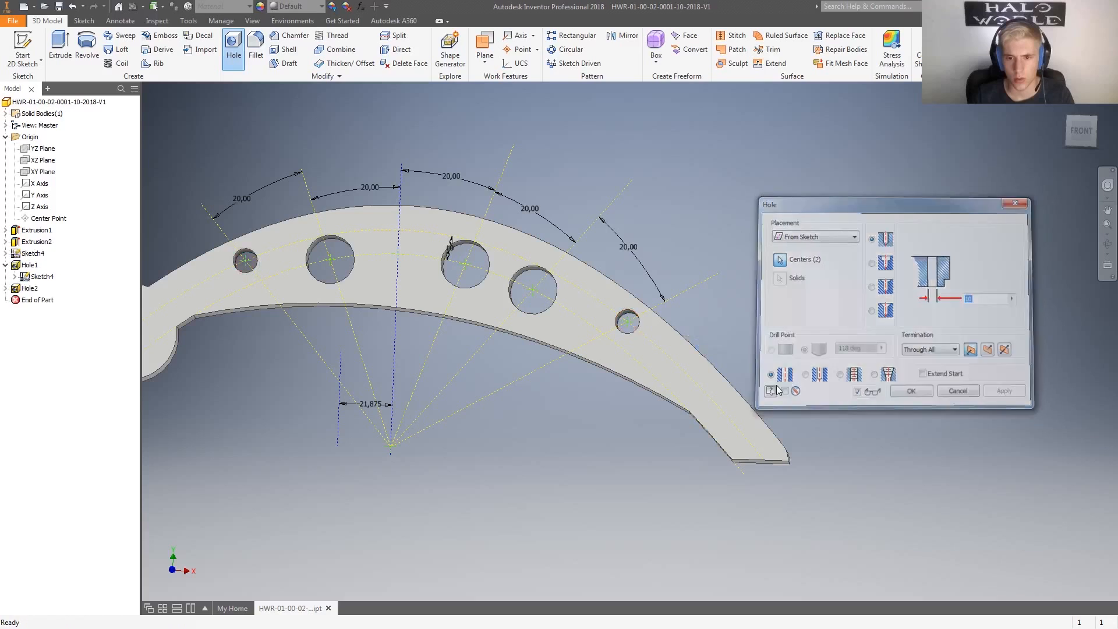
- Cut a 20 mm through-all hole at the sketch point in the centre of the arm's round end
{"action": "middle_click_drag", "start_coordinate": [513, 418], "coordinate": [710, 407]}
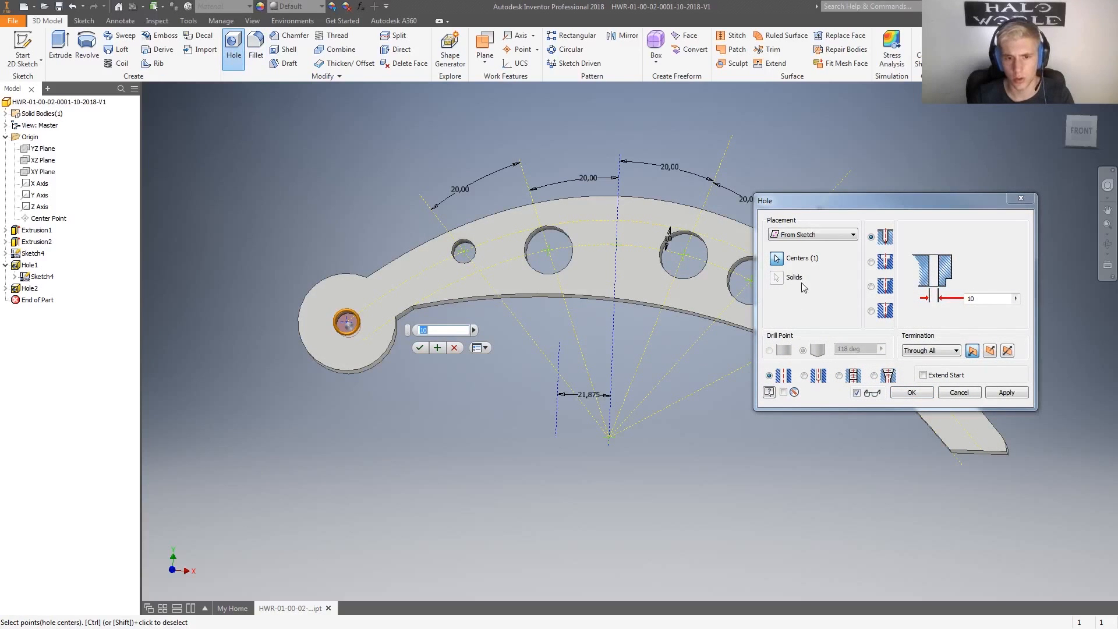
{"action": "type", "text": "20"}
{"action": "key", "text": "Return"}
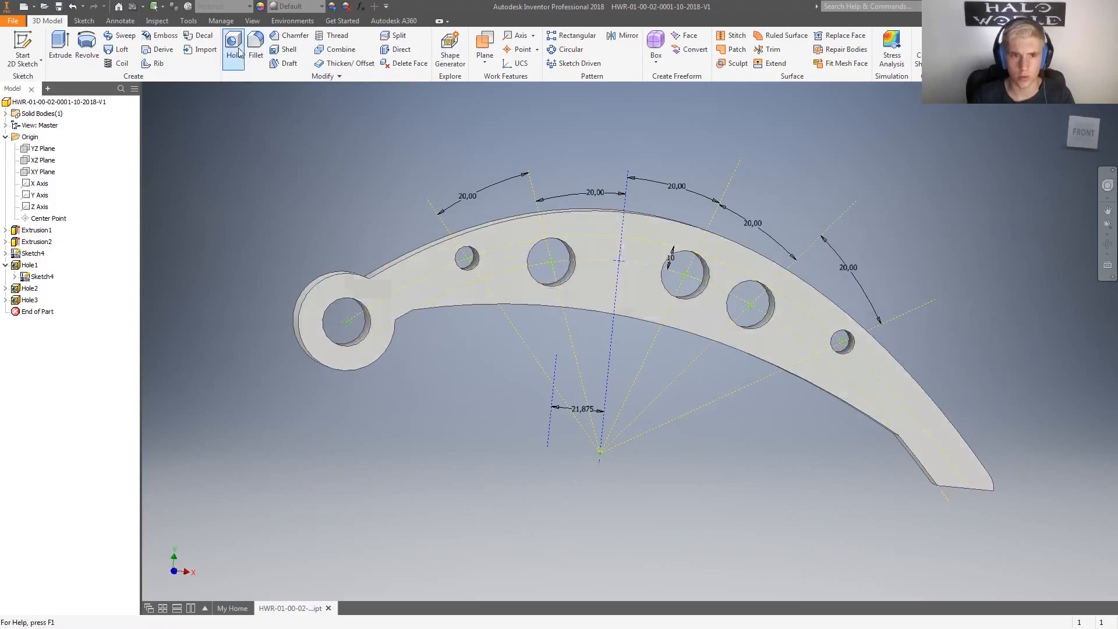
- Sketch a 25 mm diameter circle on the arm's back face at the vertical construction line and extrude it into a boss
{"action": "middle_click_drag", "start_coordinate": [676, 315], "coordinate": [530, 198], "text": "shift"}
{"action": "key", "text": "c"}
{"action": "left_click", "coordinate": [563, 288]}
{"action": "left_click", "coordinate": [596, 316]}
{"action": "key", "text": "Escape"}
{"action": "key", "text": "d"}
{"action": "left_click", "coordinate": [592, 314]}
{"action": "left_click", "coordinate": [574, 298]}
{"action": "type", "text": "25"}
{"action": "key", "text": "Return"}
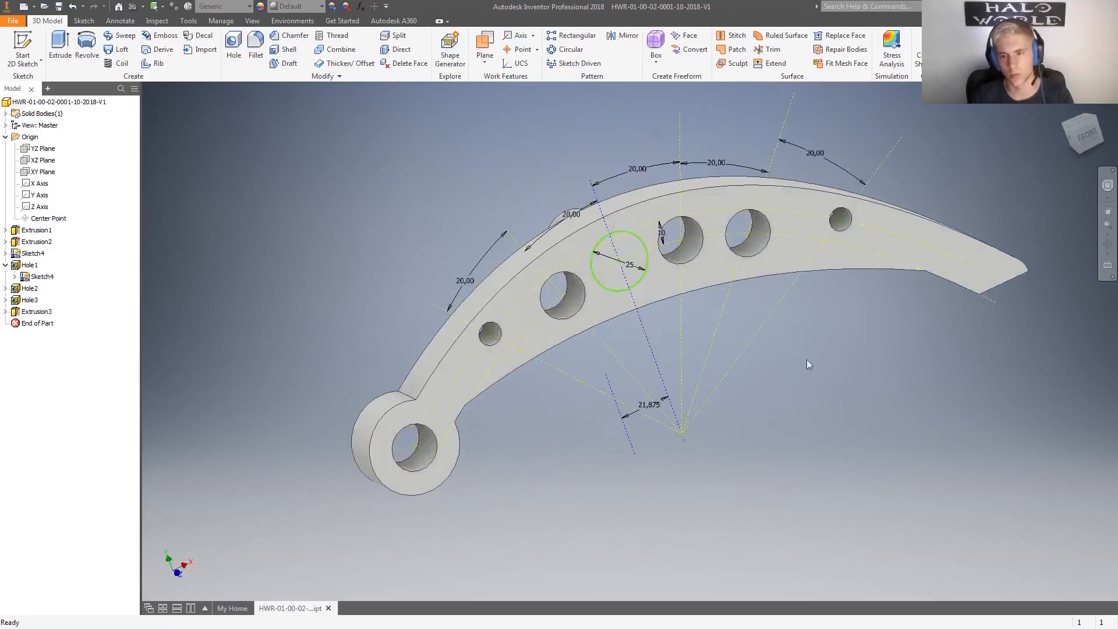
- Start a static stress study and apply a 10 N force to the flat end face at the arm's tip
{"action": "middle_click_drag", "start_coordinate": [806, 359], "coordinate": [776, 282], "text": "shift"}
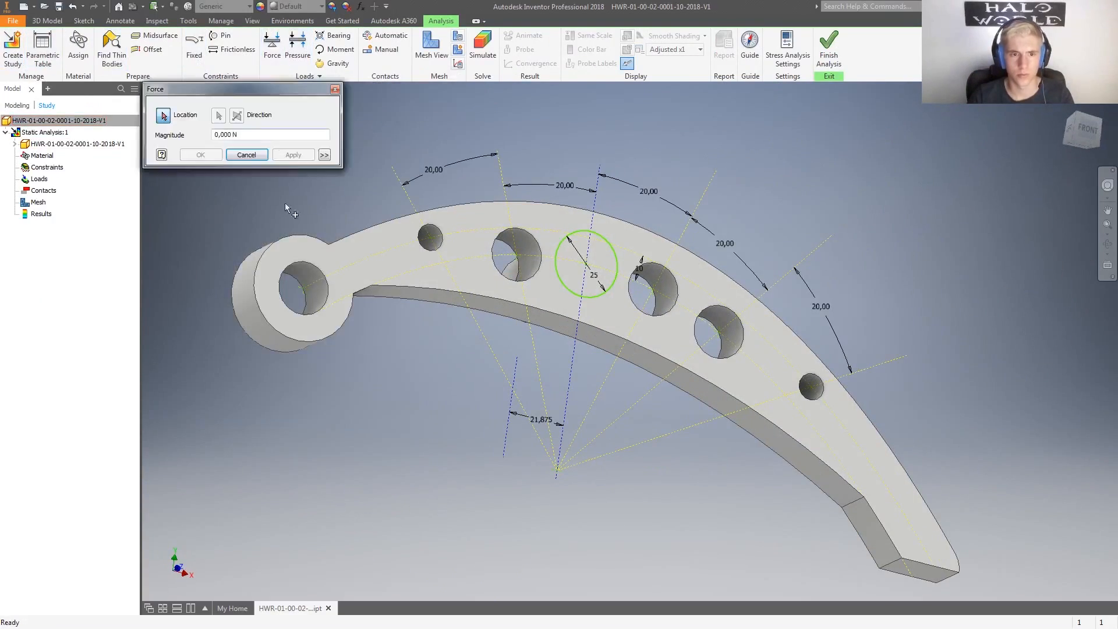
{"action": "left_click", "coordinate": [348, 279]}
{"action": "middle_click_drag", "start_coordinate": [348, 278], "coordinate": [719, 419], "text": "shift"}
{"action": "type", "text": "10"}
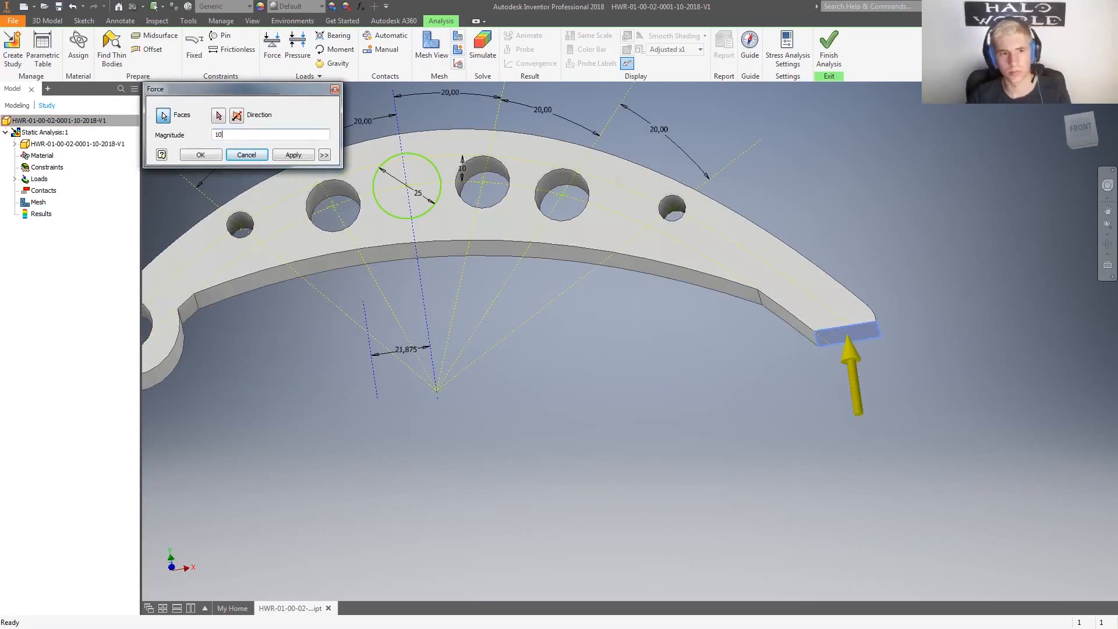
{"action": "key", "text": "Return"}
{"action": "middle_click_drag", "start_coordinate": [389, 187], "coordinate": [408, 230], "text": "shift"}
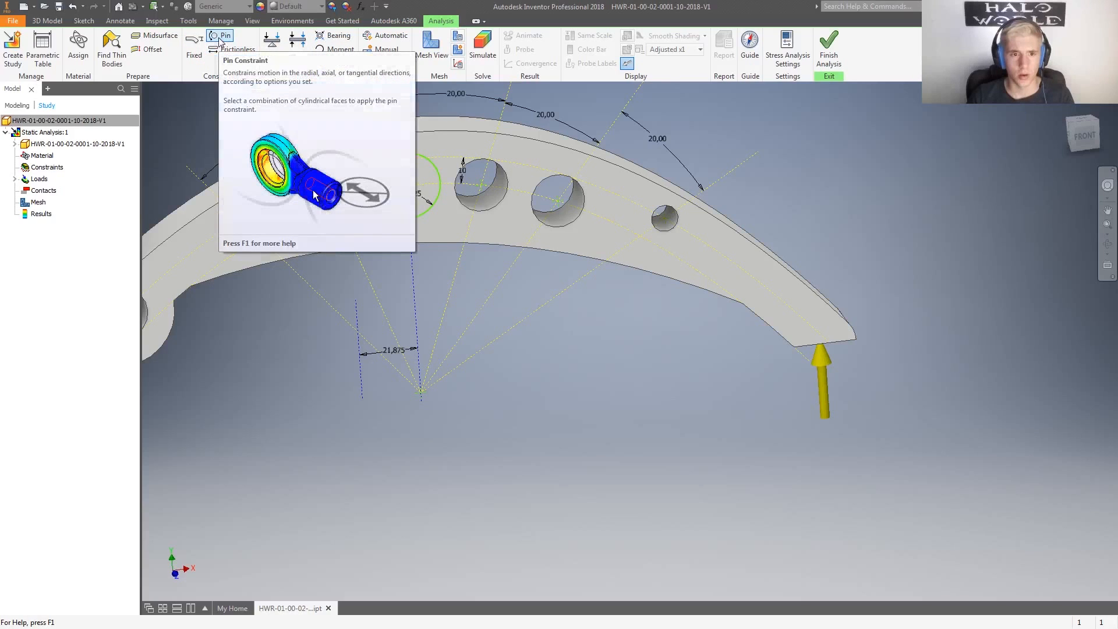
- Apply a fixed constraint to the end face of the round boss on the back of the arm
{"action": "left_click", "coordinate": [194, 42]}
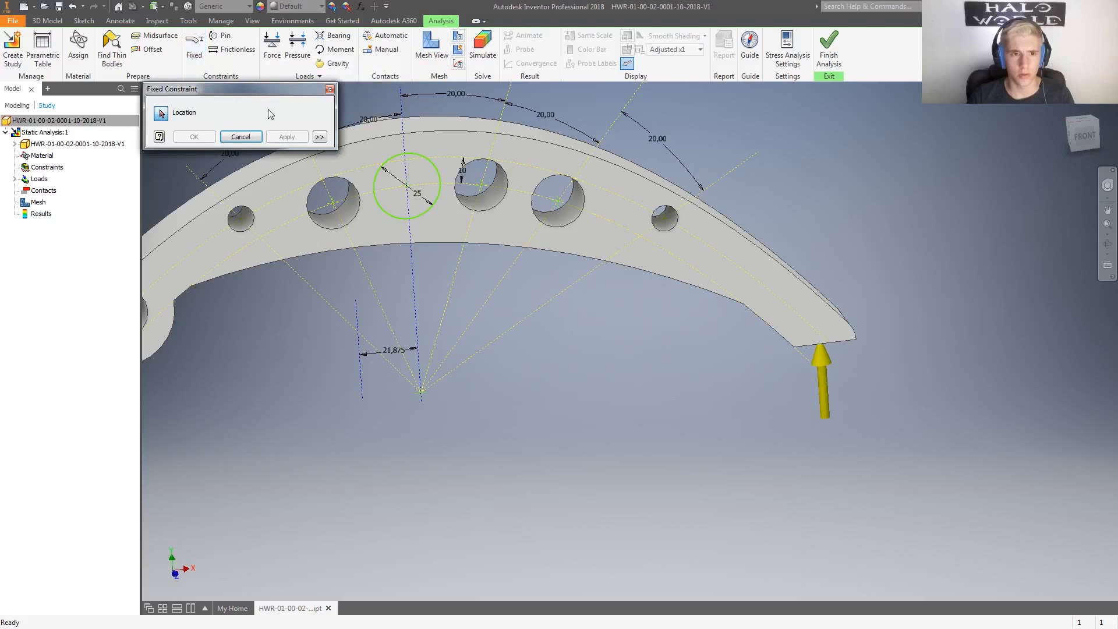
{"action": "left_click_drag", "start_coordinate": [257, 93], "coordinate": [460, 287]}
{"action": "middle_click_drag", "start_coordinate": [451, 211], "coordinate": [414, 189], "text": "shift"}
{"action": "left_click", "coordinate": [385, 152]}
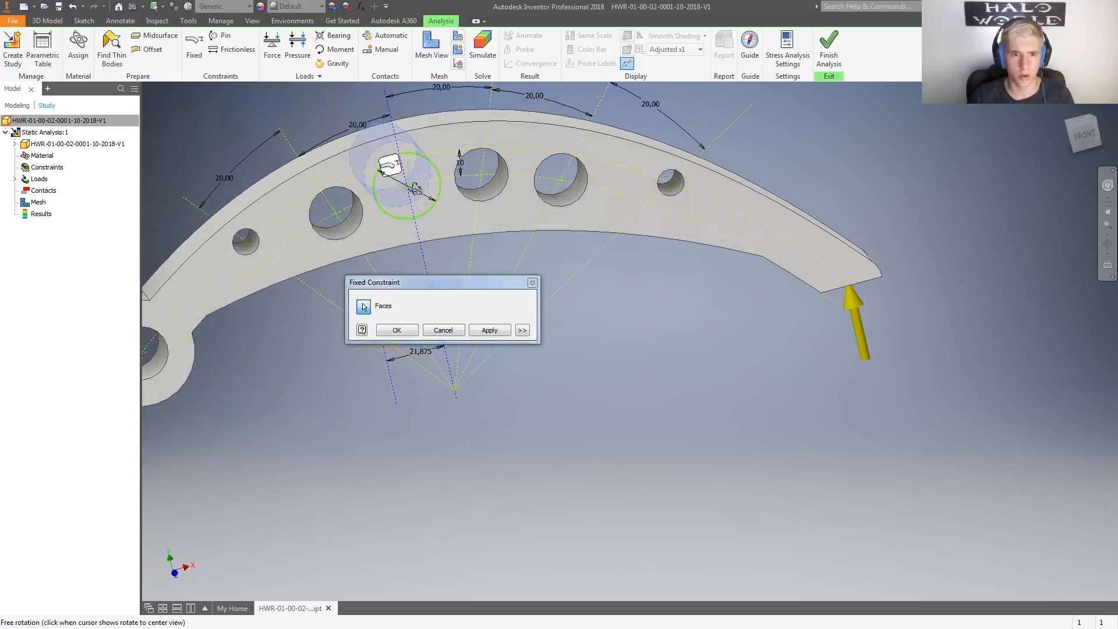
{"action": "left_click", "coordinate": [396, 330]}
- Try to run the static analysis of the arm
{"action": "middle_click_drag", "start_coordinate": [505, 276], "coordinate": [452, 265], "text": "shift"}
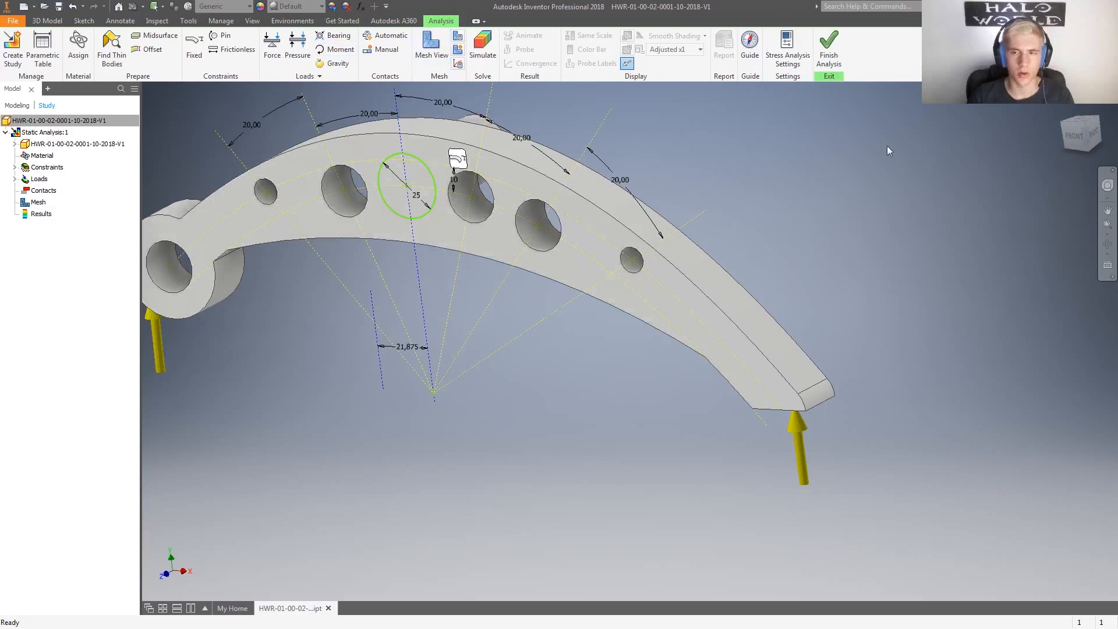
{"action": "left_click", "coordinate": [484, 49]}
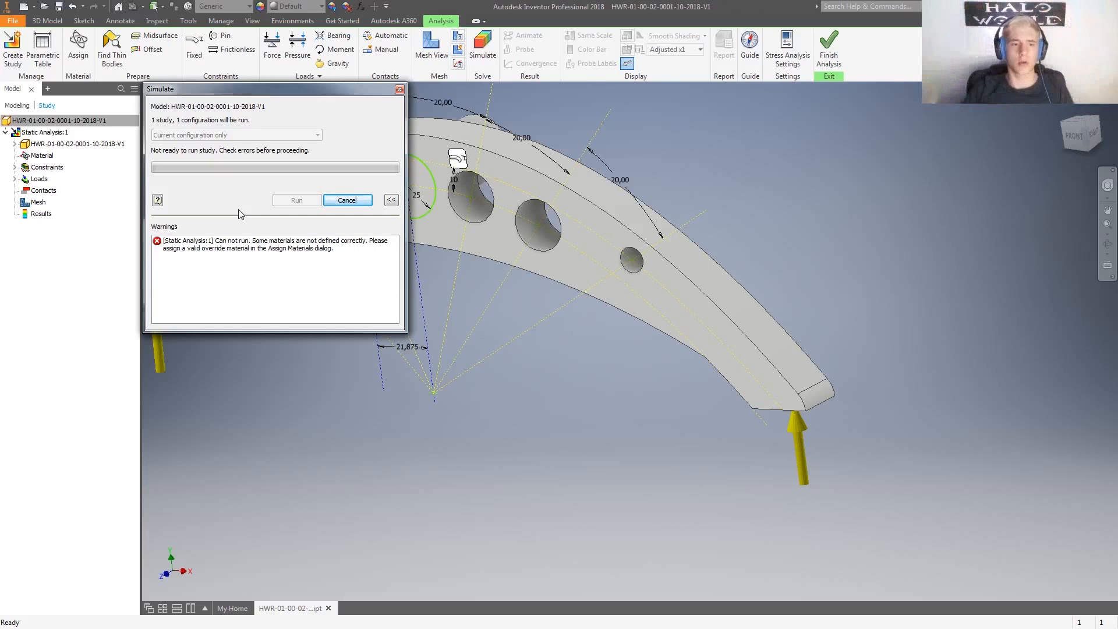
{"action": "left_click", "coordinate": [348, 201]}
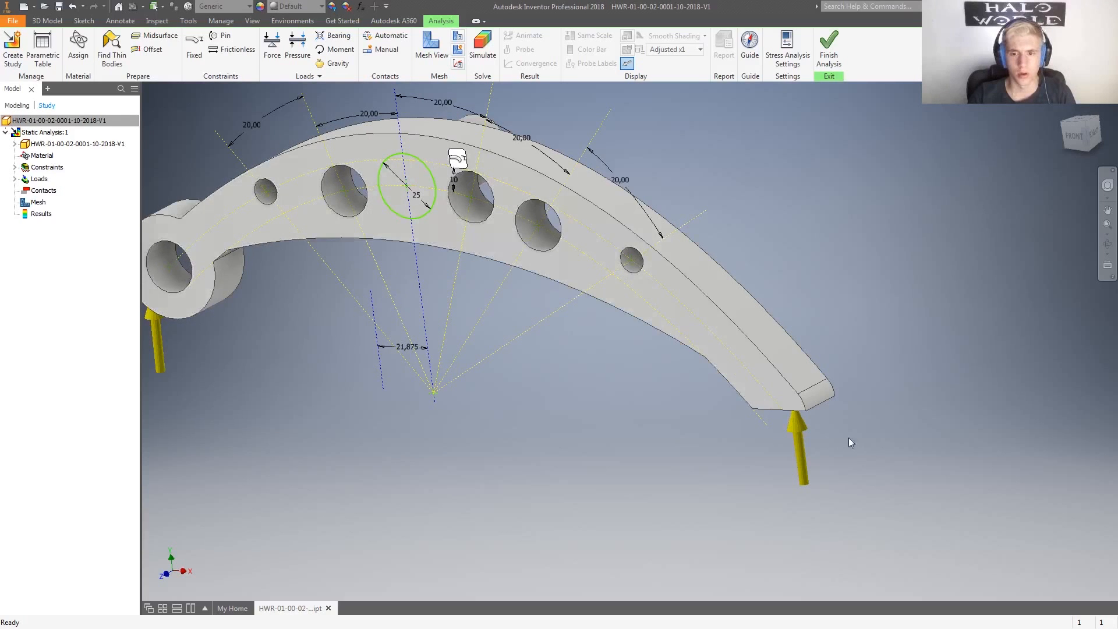
- Open the material browser and search it for PLA
{"action": "right_click", "coordinate": [58, 145]}
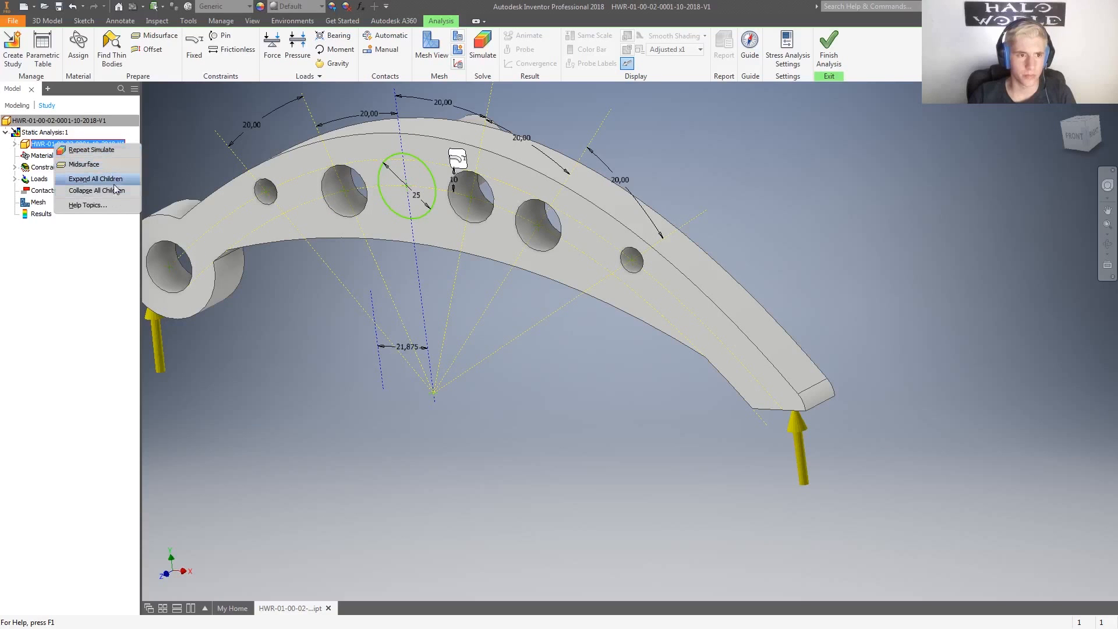
{"action": "key", "text": "Escape"}
{"action": "left_click", "coordinate": [187, 7]}
{"action": "left_click", "coordinate": [345, 144]}
{"action": "type", "text": "plastic"}
{"action": "key", "text": "BackSpace"}
{"action": "key", "text": "BackSpace"}
{"action": "key", "text": "BackSpace"}
{"action": "key", "text": "BackSpace"}
{"action": "key", "text": "BackSpace"}
{"action": "key", "text": "BackSpace"}
{"action": "key", "text": "BackSpace"}
{"action": "type", "text": "PLA"}
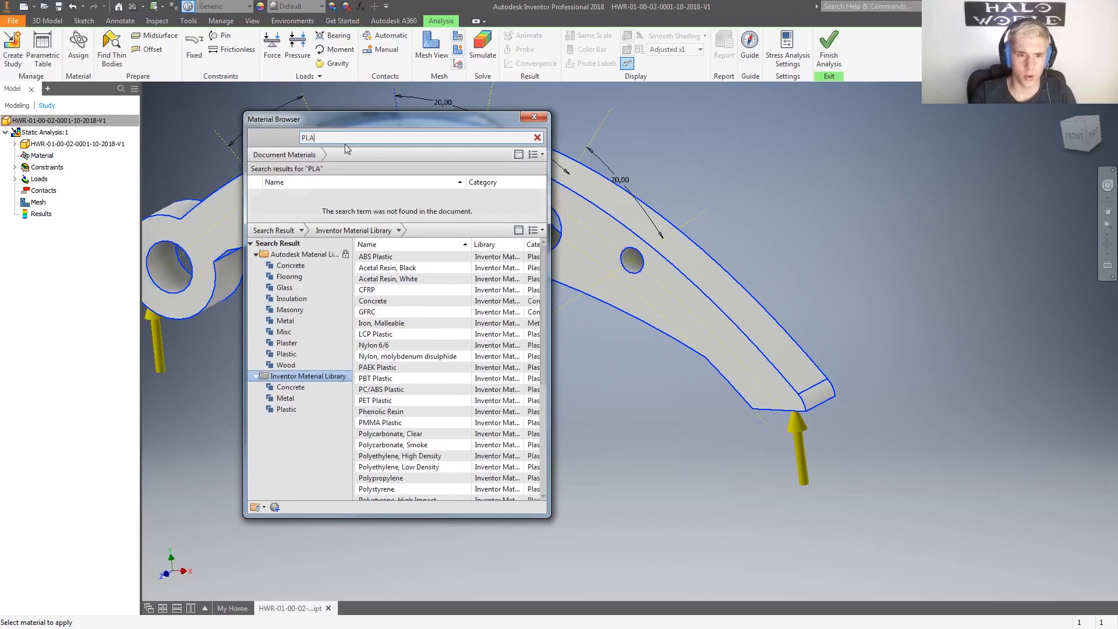
- Search the Inventor library's plastics for "plastic pla" and assign ABS Plastic to the part
{"action": "left_click", "coordinate": [275, 410]}
{"action": "double_click", "coordinate": [338, 137]}
{"action": "type", "text": "Plastic"}
{"action": "key", "text": "BackSpace"}
{"action": "key", "text": "BackSpace"}
{"action": "key", "text": "BackSpace"}
{"action": "key", "text": "BackSpace"}
{"action": "key", "text": "BackSpace"}
{"action": "key", "text": "BackSpace"}
{"action": "key", "text": "BackSpace"}
{"action": "key", "text": "BackSpace"}
{"action": "type", "text": "plastic pla"}
{"action": "left_click_drag", "start_coordinate": [549, 350], "coordinate": [784, 350]}
{"action": "scroll", "coordinate": [420, 402], "scroll_direction": "down", "scroll_amount": 3}
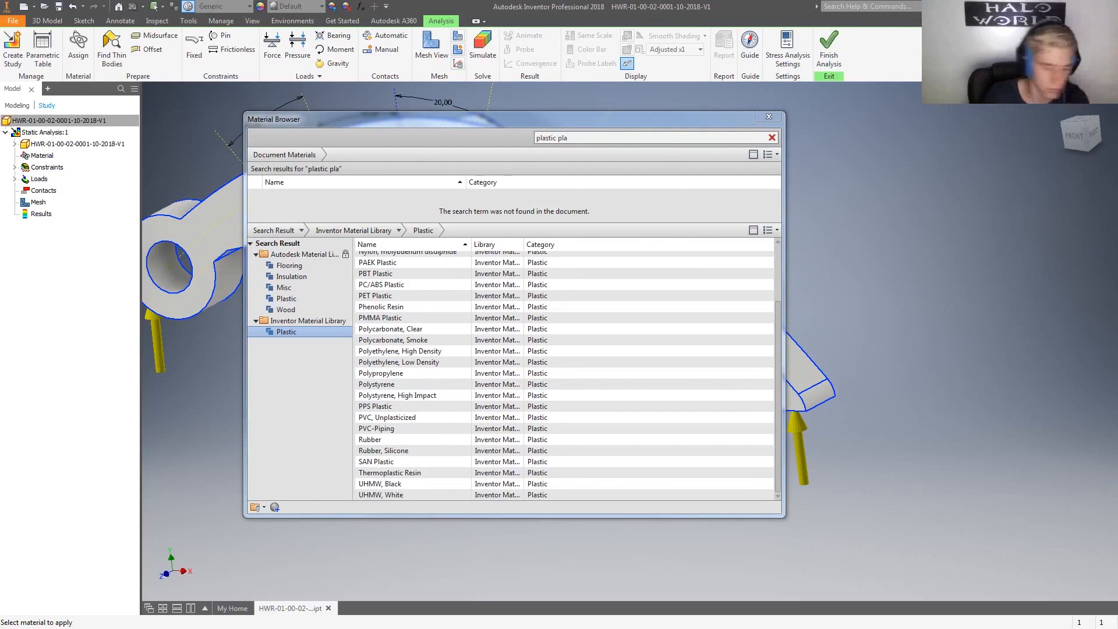
{"action": "left_click_drag", "start_coordinate": [574, 138], "coordinate": [532, 150]}
{"action": "key", "text": "BackSpace"}
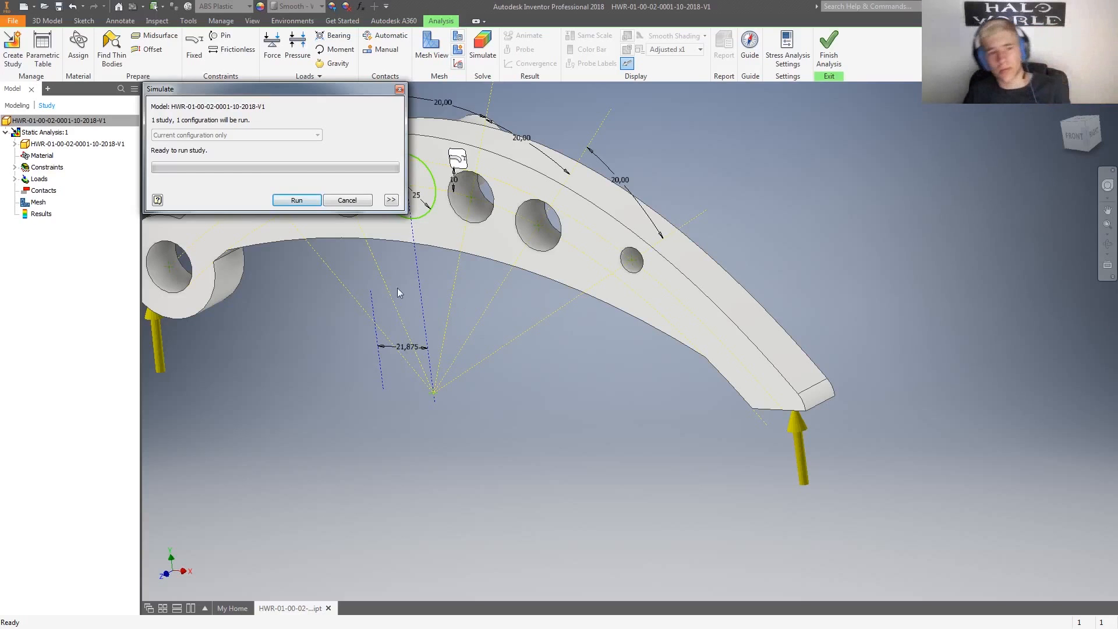
- Run the static stress analysis on the arm
{"action": "left_click_drag", "start_coordinate": [256, 88], "coordinate": [884, 148]}
{"action": "left_click", "coordinate": [920, 243]}
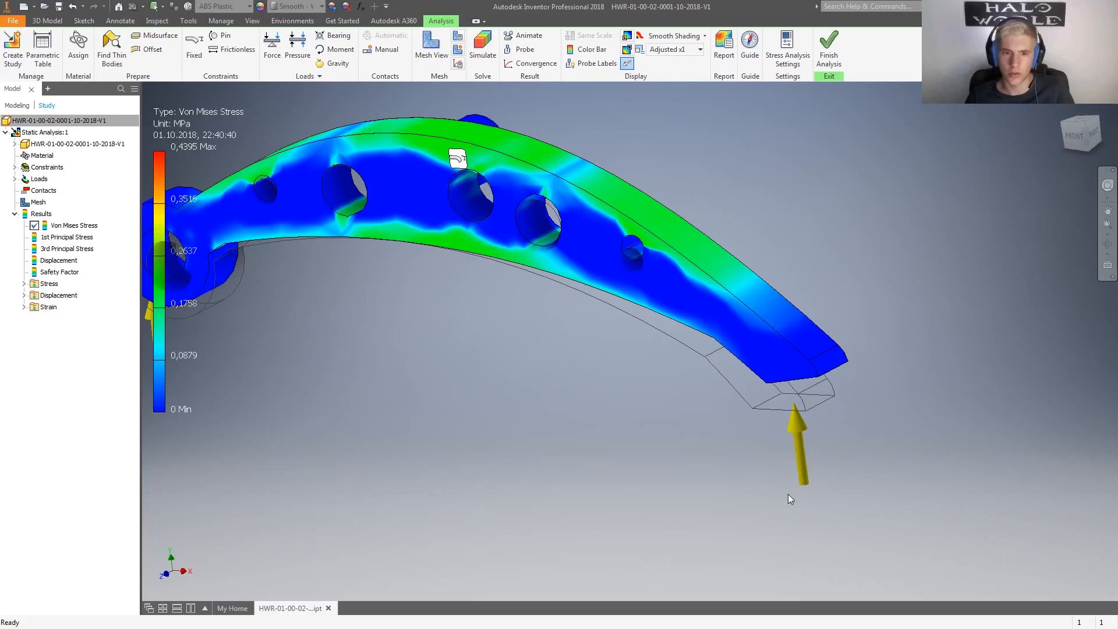
{"action": "middle_click_drag", "start_coordinate": [455, 356], "coordinate": [651, 382], "text": "shift"}
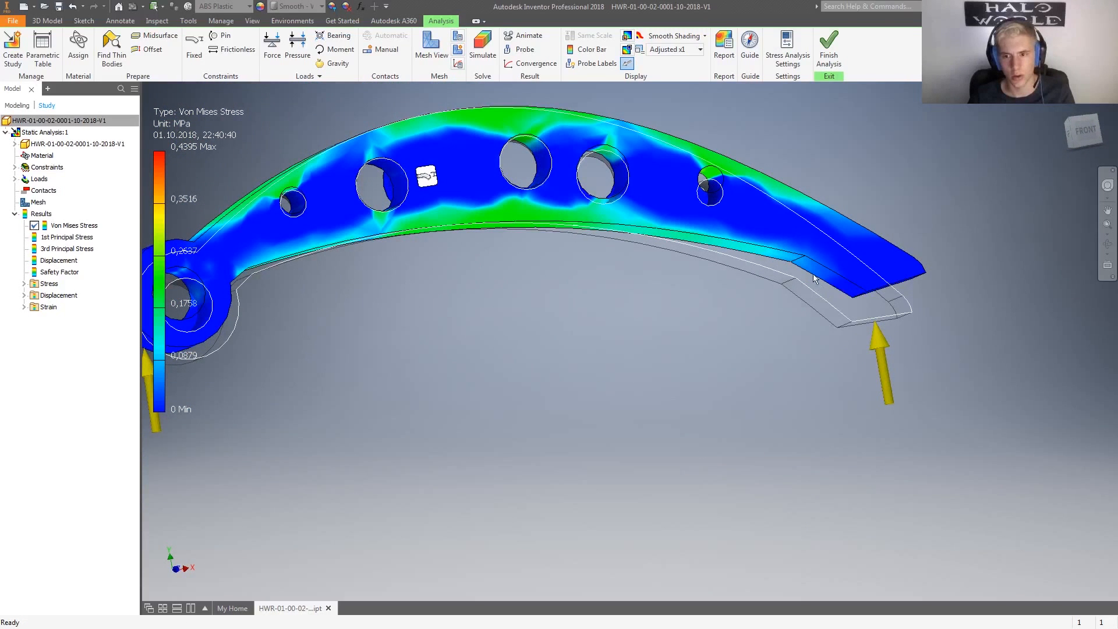
- Examine the Von Mises stress and deformation along the whole arm from different angles, and finish the analysis
{"action": "middle_click_drag", "start_coordinate": [738, 289], "coordinate": [494, 267], "text": "shift"}
{"action": "scroll", "coordinate": [495, 268], "scroll_direction": "up", "scroll_amount": 2}
{"action": "scroll", "coordinate": [494, 267], "scroll_direction": "down", "scroll_amount": 3}
{"action": "scroll", "coordinate": [493, 265], "scroll_direction": "down", "scroll_amount": 2}
{"action": "scroll", "coordinate": [483, 265], "scroll_direction": "up", "scroll_amount": 3}
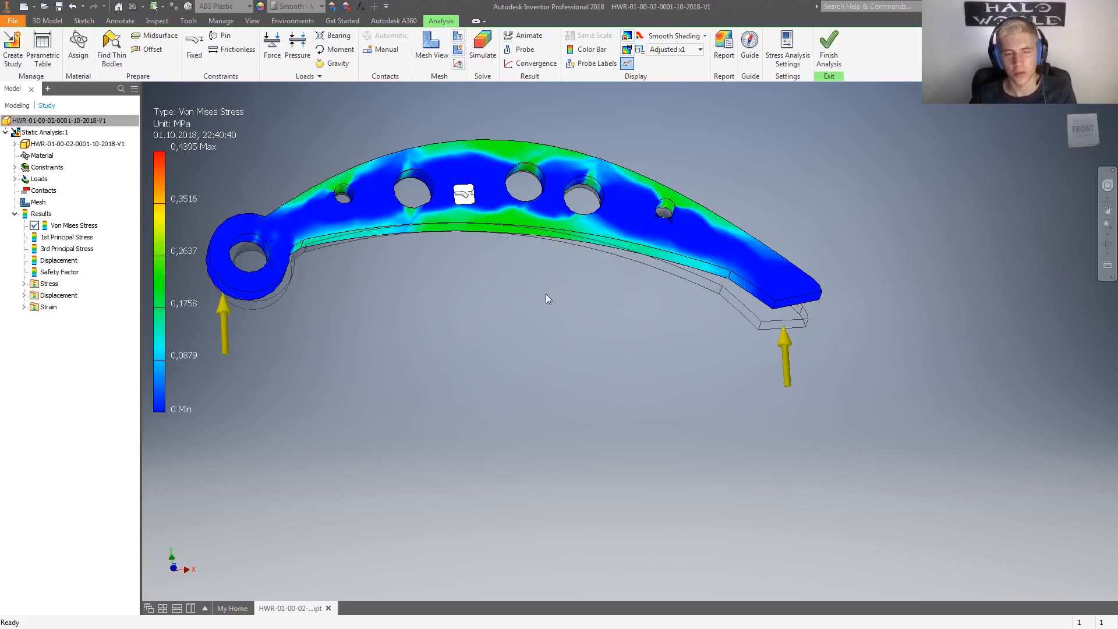
{"action": "middle_click_drag", "start_coordinate": [512, 280], "coordinate": [617, 330], "text": "shift"}
{"action": "left_click", "coordinate": [839, 62]}
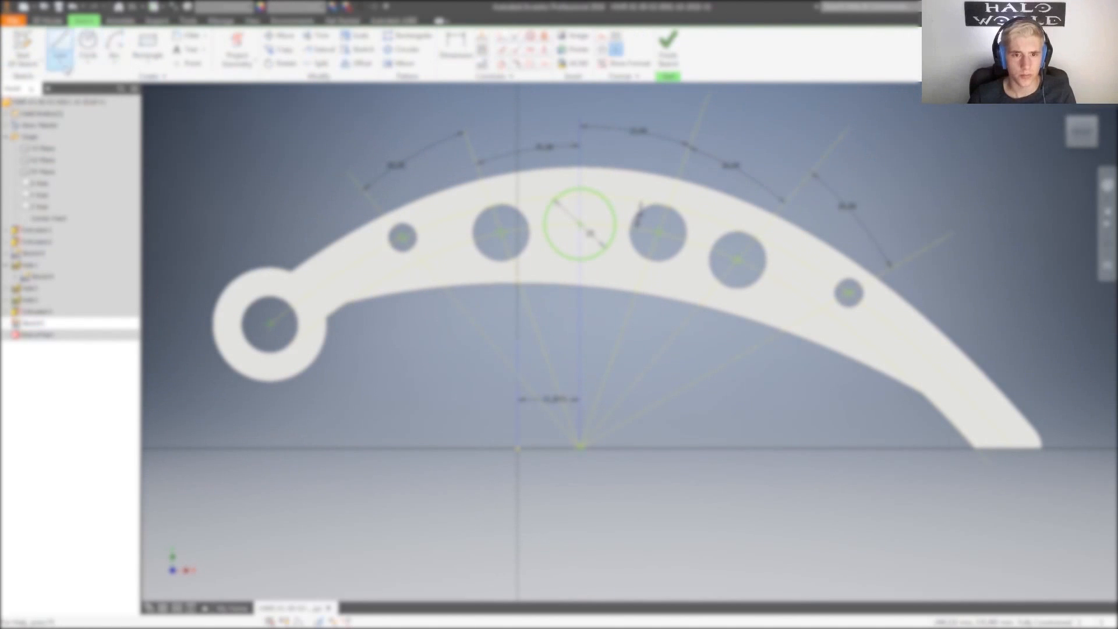
- Offset the curve running along the holes in the front-face sketch and cut the long curved pocket into the arm
{"action": "right_click", "coordinate": [851, 267]}
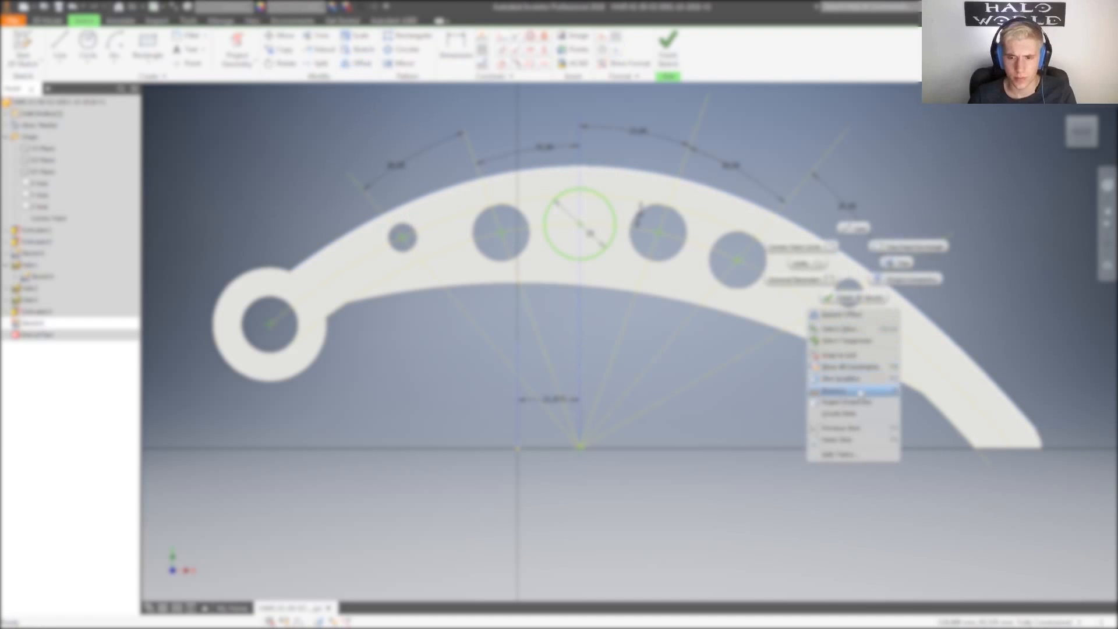
{"action": "left_click", "coordinate": [867, 441]}
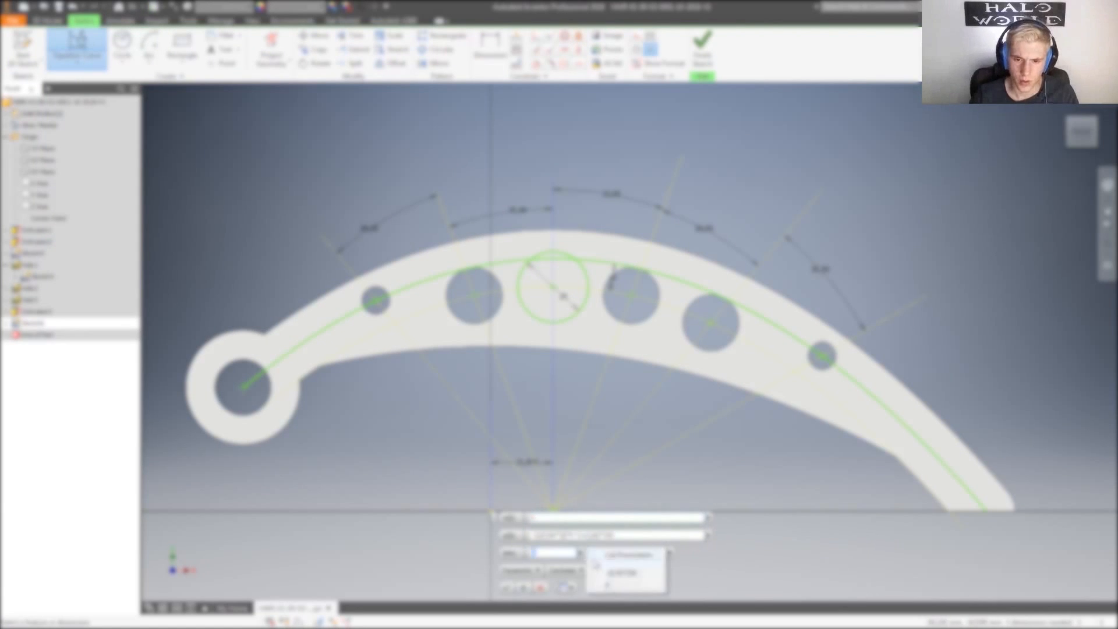
{"action": "left_click", "coordinate": [392, 63]}
{"action": "left_click", "coordinate": [509, 262]}
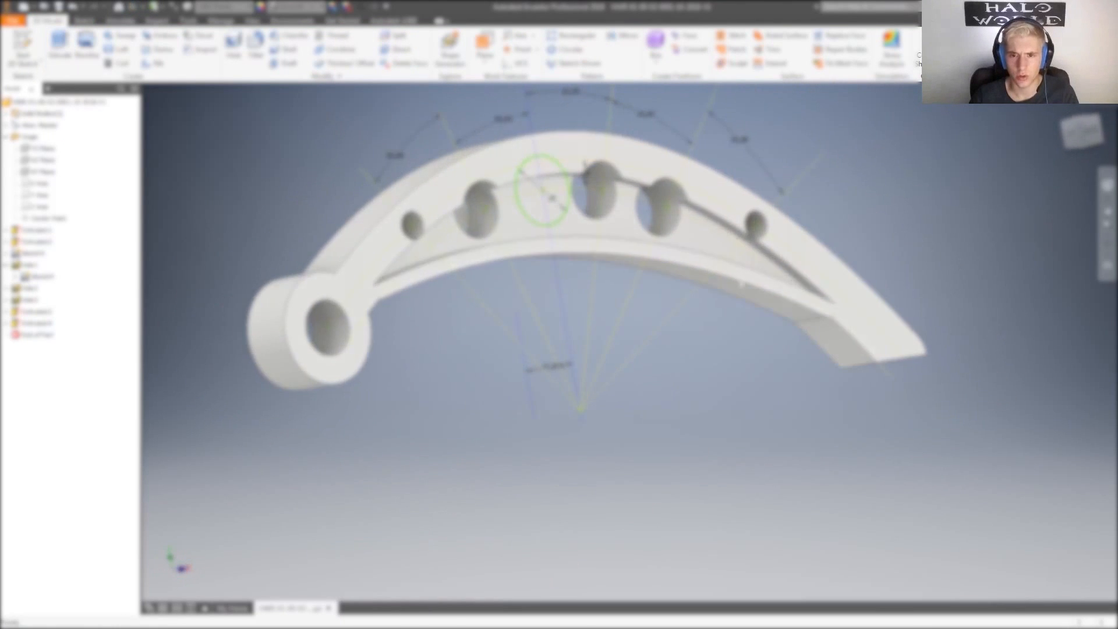
{"action": "left_click", "coordinate": [256, 45]}
{"action": "scroll", "coordinate": [502, 175], "scroll_direction": "up", "scroll_amount": 6}
{"action": "left_click", "coordinate": [462, 268]}
{"action": "left_click", "coordinate": [891, 134]}
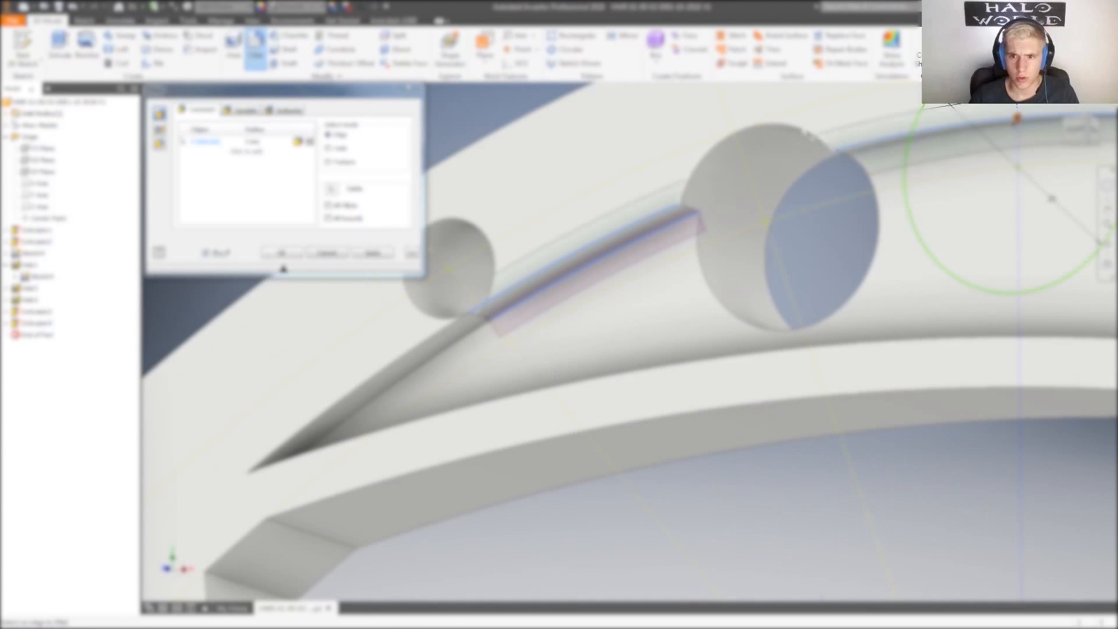
{"action": "left_click", "coordinate": [743, 143]}
{"action": "middle_click_drag", "start_coordinate": [362, 373], "coordinate": [669, 260]}
{"action": "left_click", "coordinate": [621, 312]}
{"action": "middle_click_drag", "start_coordinate": [621, 312], "coordinate": [582, 280], "text": "shift"}
{"action": "left_click", "coordinate": [879, 236]}
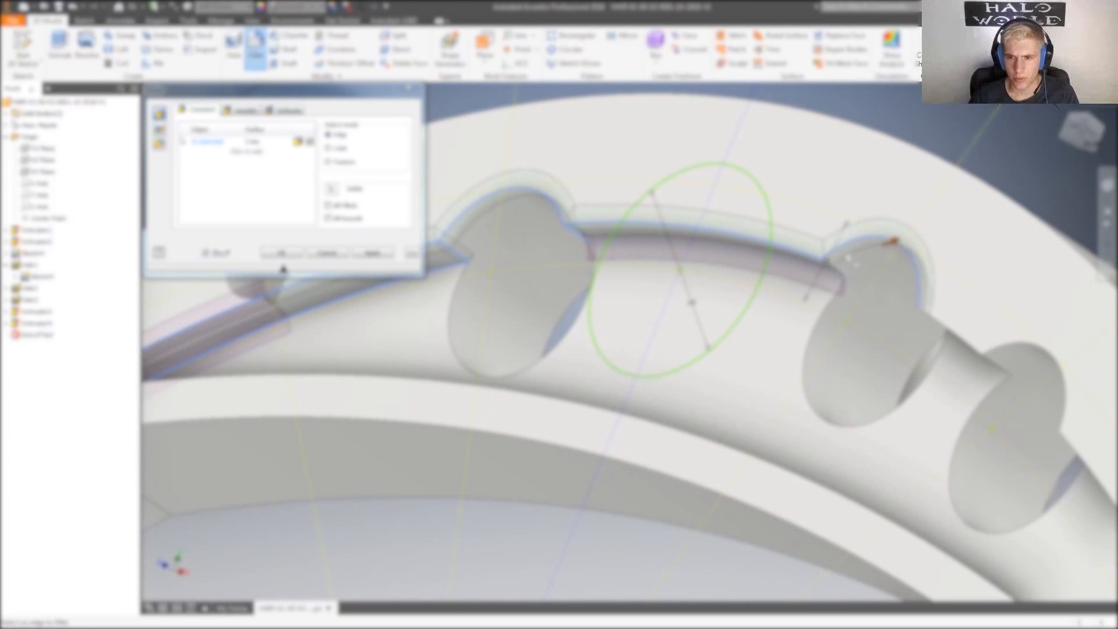
{"action": "middle_click_drag", "start_coordinate": [836, 269], "coordinate": [795, 291], "text": "shift"}
{"action": "left_click", "coordinate": [786, 302]}
{"action": "left_click", "coordinate": [293, 35]}
{"action": "left_click", "coordinate": [216, 348]}
{"action": "left_click", "coordinate": [604, 292]}
{"action": "left_click", "coordinate": [606, 266]}
{"action": "middle_click_drag", "start_coordinate": [411, 168], "coordinate": [787, 135]}
{"action": "left_click", "coordinate": [708, 220]}
{"action": "middle_click_drag", "start_coordinate": [924, 323], "coordinate": [403, 334]}
{"action": "left_click", "coordinate": [705, 235]}
{"action": "left_click", "coordinate": [816, 312]}
{"action": "left_click", "coordinate": [825, 336]}
{"action": "middle_click_drag", "start_coordinate": [740, 435], "coordinate": [467, 302]}
{"action": "middle_click_drag", "start_coordinate": [618, 324], "coordinate": [690, 344], "text": "shift"}
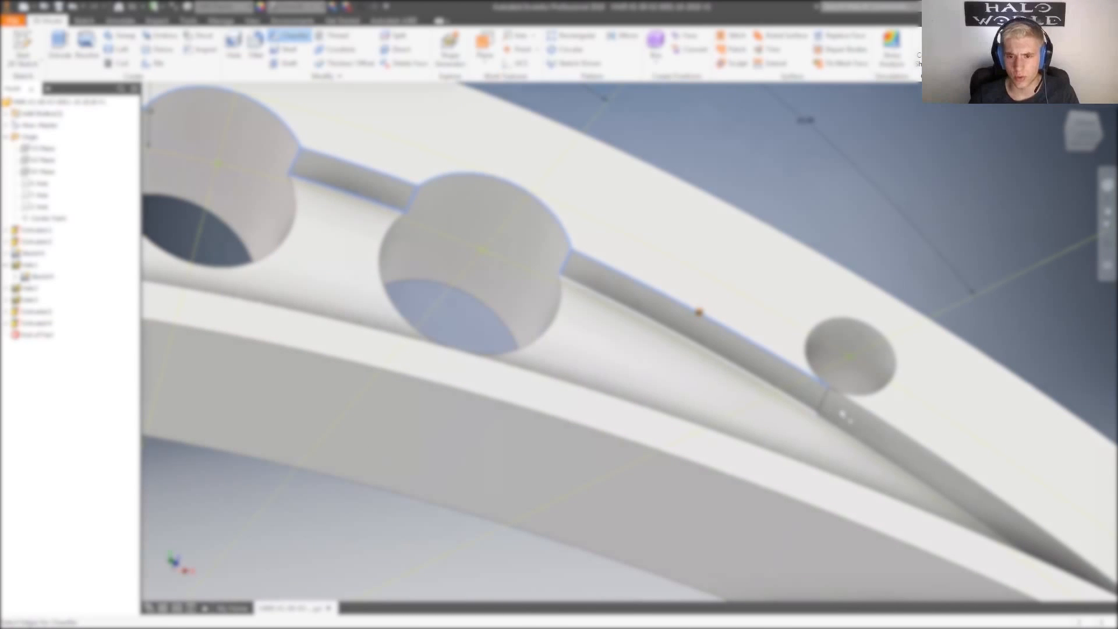
{"action": "left_click", "coordinate": [684, 341]}
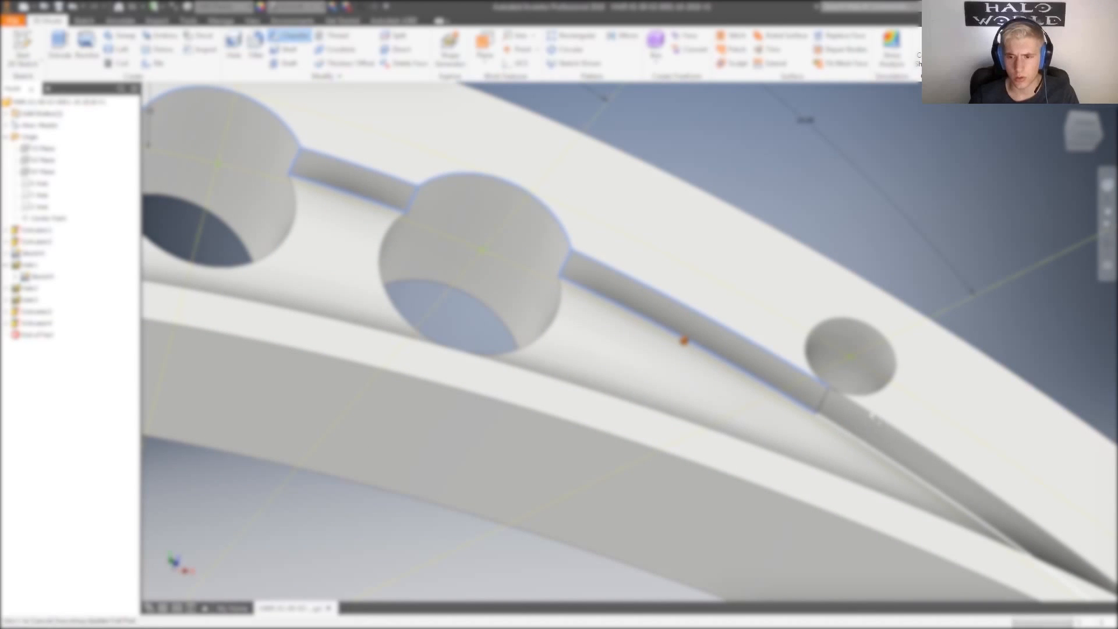
{"action": "left_click", "coordinate": [974, 520]}
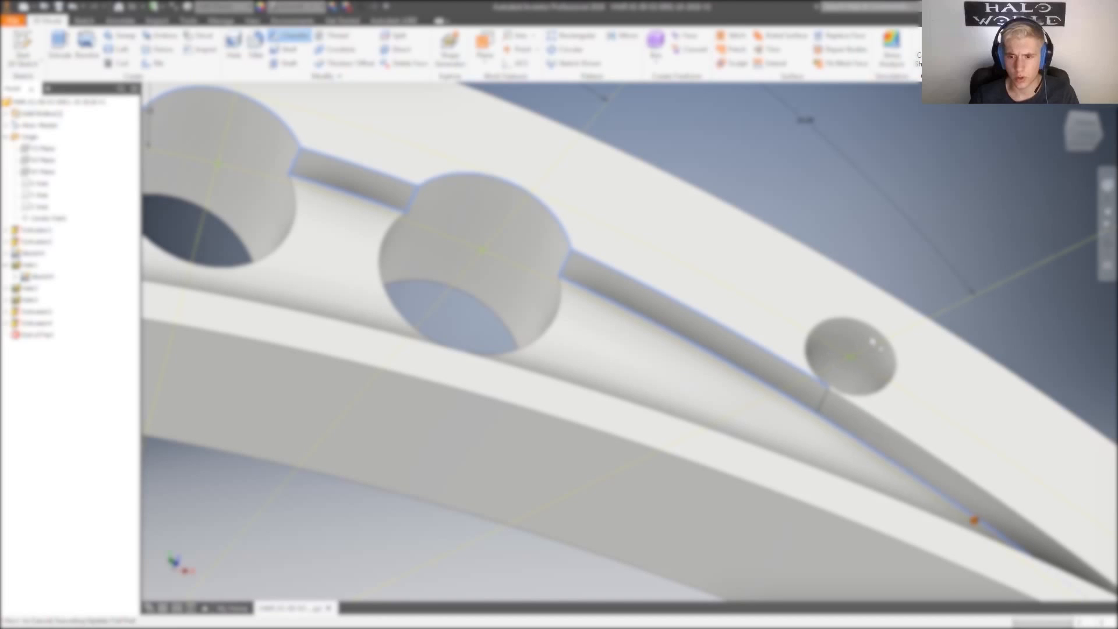
{"action": "middle_click_drag", "start_coordinate": [835, 282], "coordinate": [791, 304]}
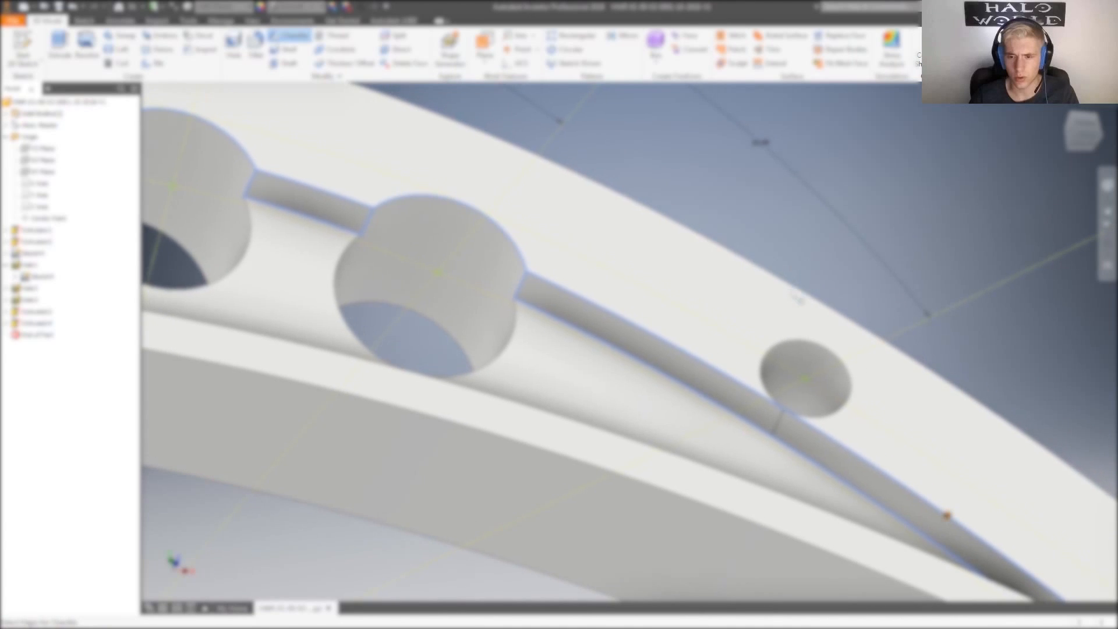
{"action": "scroll", "coordinate": [758, 261], "scroll_direction": "down", "scroll_amount": 7}
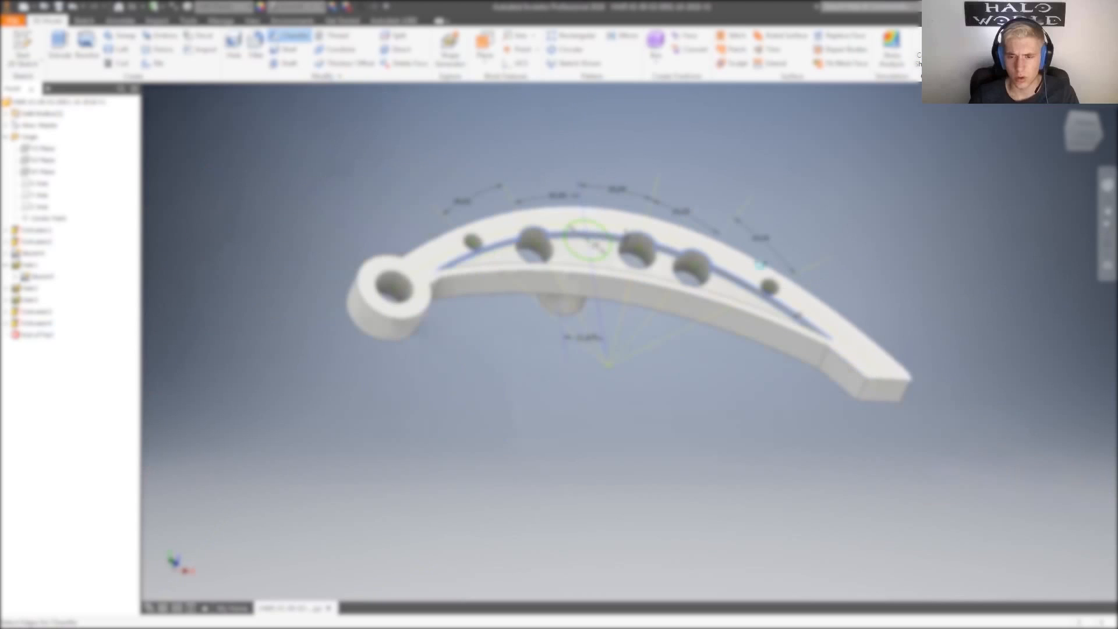
{"action": "middle_click_drag", "start_coordinate": [786, 303], "coordinate": [682, 339], "text": "shift"}
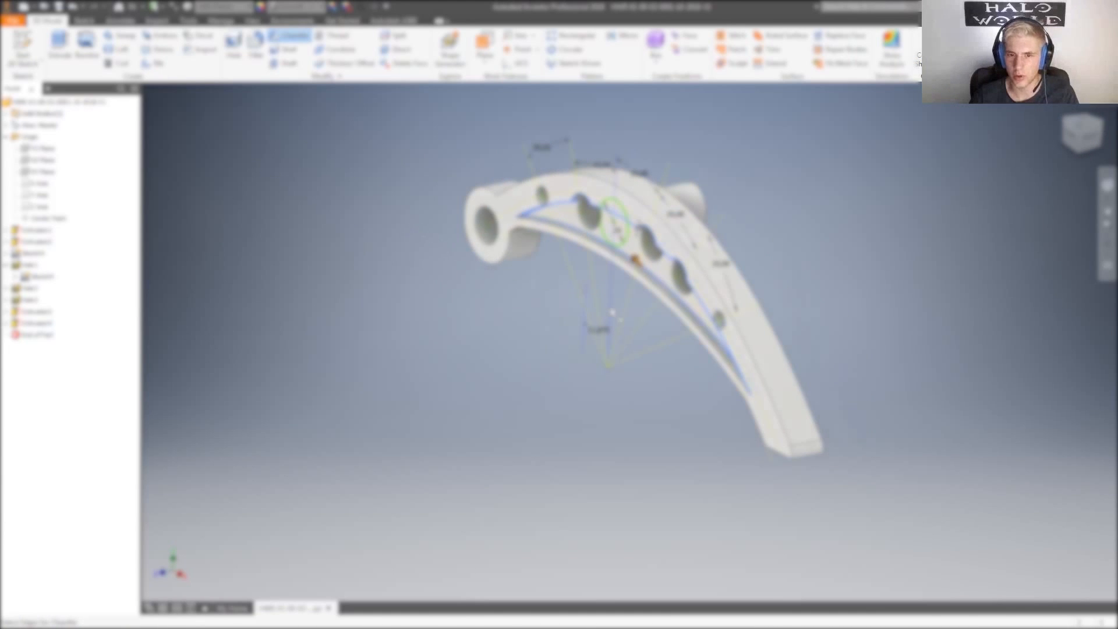
{"action": "middle_click_drag", "start_coordinate": [640, 296], "coordinate": [675, 282], "text": "shift"}
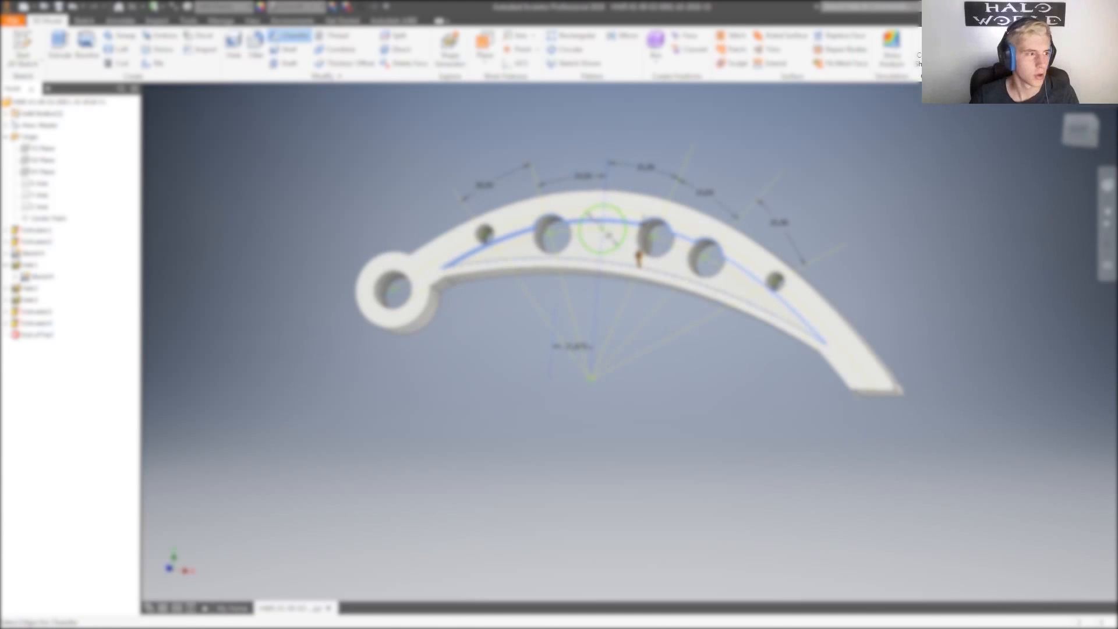
{"action": "left_click", "coordinate": [240, 428]}
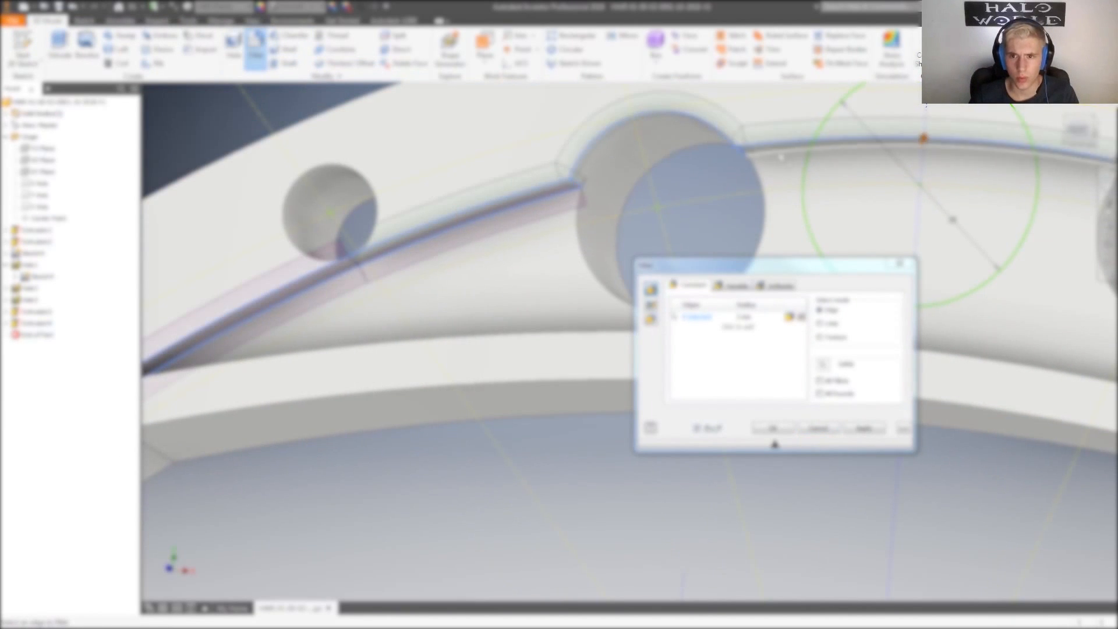
- Fillet the pocket's upper edges, including the stretches around the large holes, with a 3 mm radius
{"action": "middle_click_drag", "start_coordinate": [641, 349], "coordinate": [466, 362], "text": "shift"}
{"action": "left_click", "coordinate": [441, 143]}
{"action": "middle_click_drag", "start_coordinate": [441, 175], "coordinate": [431, 244], "text": "shift"}
{"action": "left_click", "coordinate": [524, 305]}
{"action": "middle_click_drag", "start_coordinate": [582, 408], "coordinate": [346, 319]}
{"action": "left_click", "coordinate": [467, 382]}
{"action": "scroll", "coordinate": [407, 372], "scroll_direction": "up", "scroll_amount": 8}
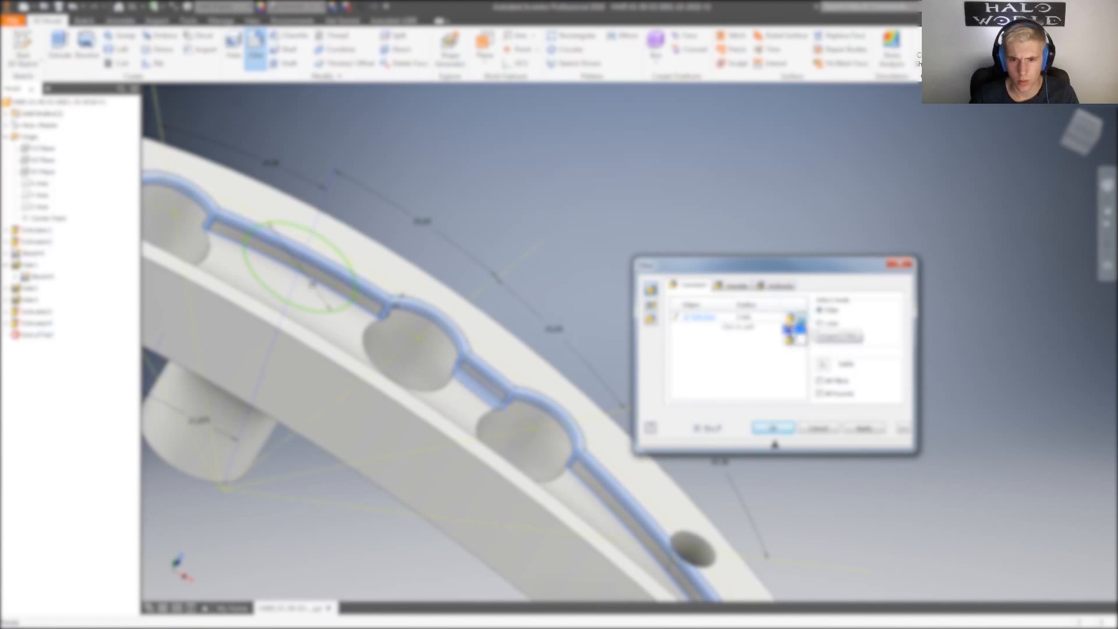
{"action": "left_click", "coordinate": [758, 318]}
{"action": "type", "text": "3"}
{"action": "key", "text": "Return"}
{"action": "key", "text": "Return"}
- Fillet the long inner edges of the pocket with a 1 mm radius
{"action": "left_click", "coordinate": [757, 318]}
{"action": "type", "text": "1"}
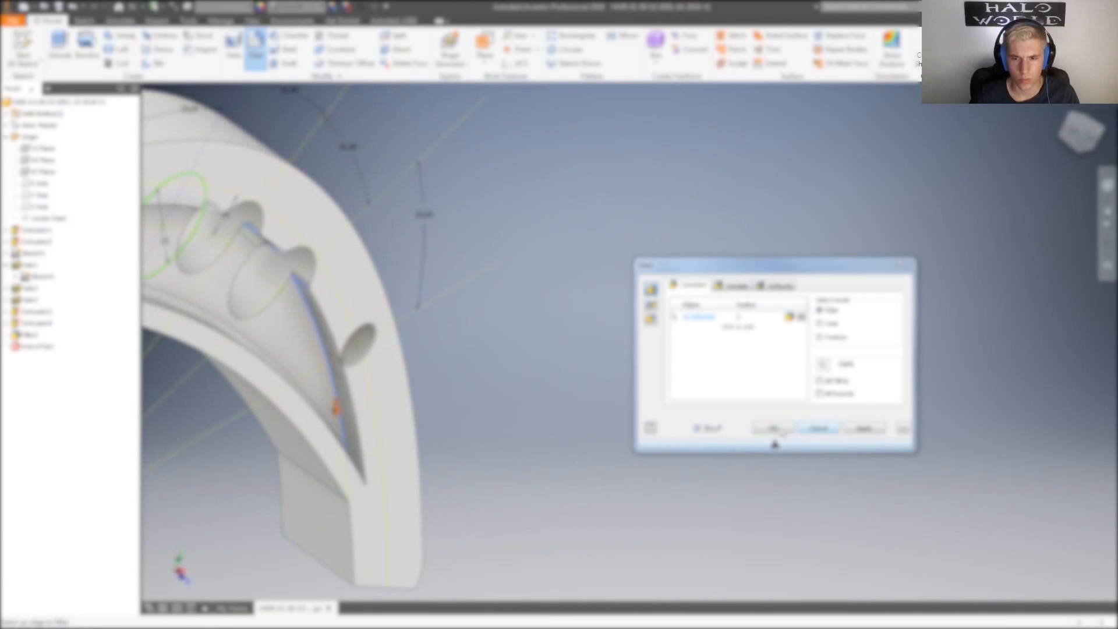
{"action": "left_click", "coordinate": [863, 429]}
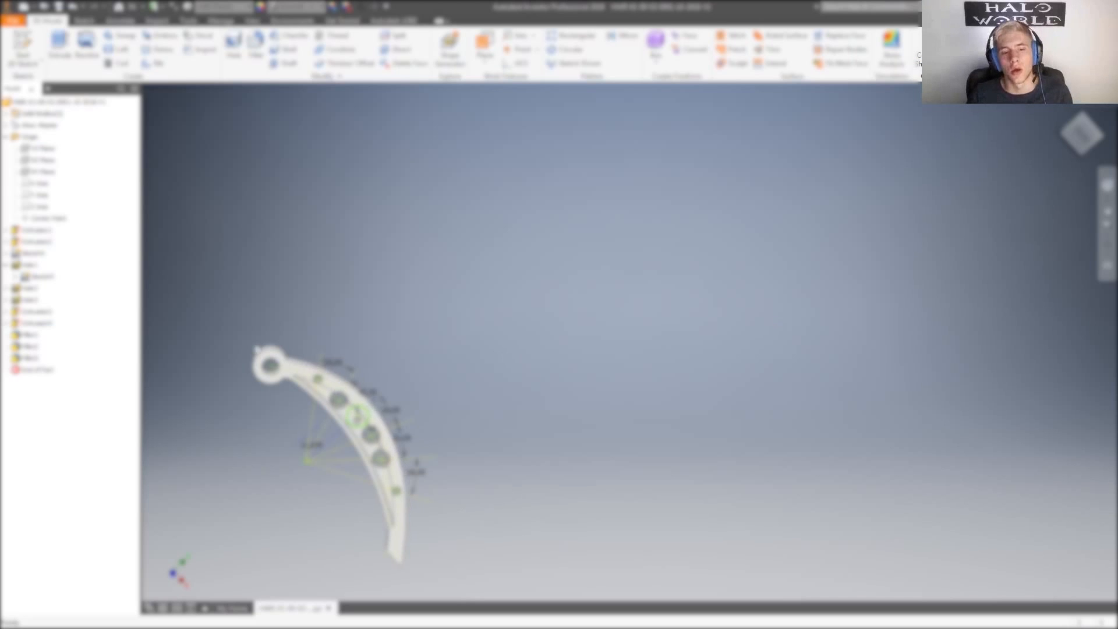
{"action": "middle_click_drag", "start_coordinate": [282, 415], "coordinate": [198, 433], "text": "shift"}
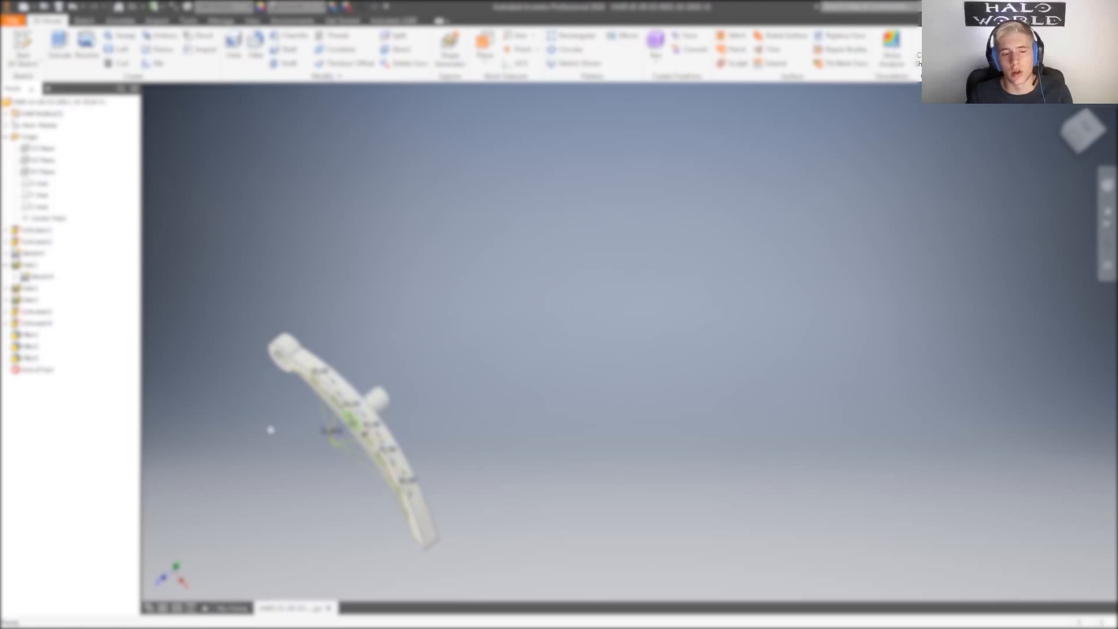
{"action": "middle_click_drag", "start_coordinate": [436, 519], "coordinate": [528, 453], "text": "shift"}
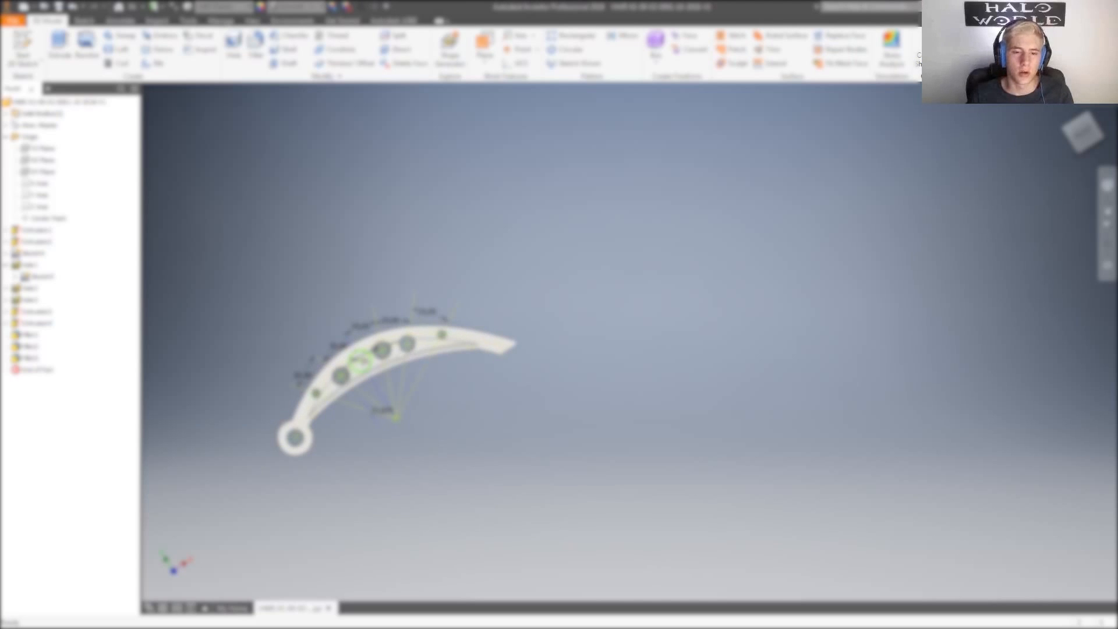
{"action": "scroll", "coordinate": [390, 346], "scroll_direction": "down", "scroll_amount": 3}
{"action": "scroll", "coordinate": [390, 346], "scroll_direction": "up", "scroll_amount": 10}
{"action": "scroll", "coordinate": [514, 386], "scroll_direction": "down", "scroll_amount": 6}
{"action": "middle_click_drag", "start_coordinate": [514, 386], "coordinate": [560, 456], "text": "shift"}
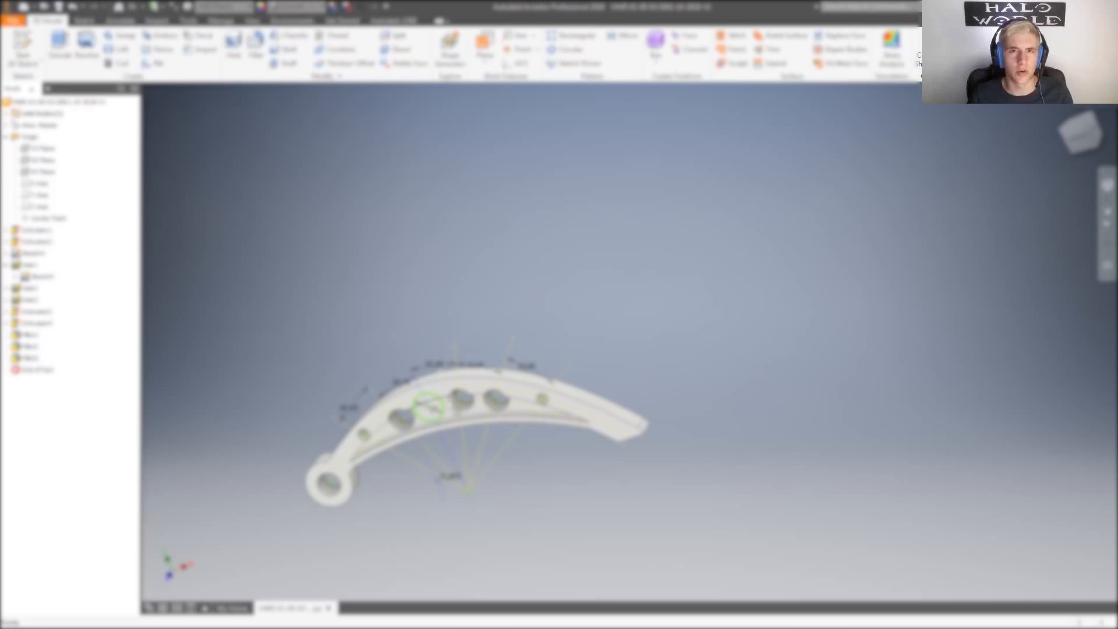
{"action": "mouse_move", "coordinate": [447, 319]}
{"action": "middle_mouse_down", "text": "shift"}
{"action": "mouse_move", "coordinate": [474, 282]}
{"action": "mouse_move", "coordinate": [496, 290]}
{"action": "middle_mouse_up", "text": "shift"}
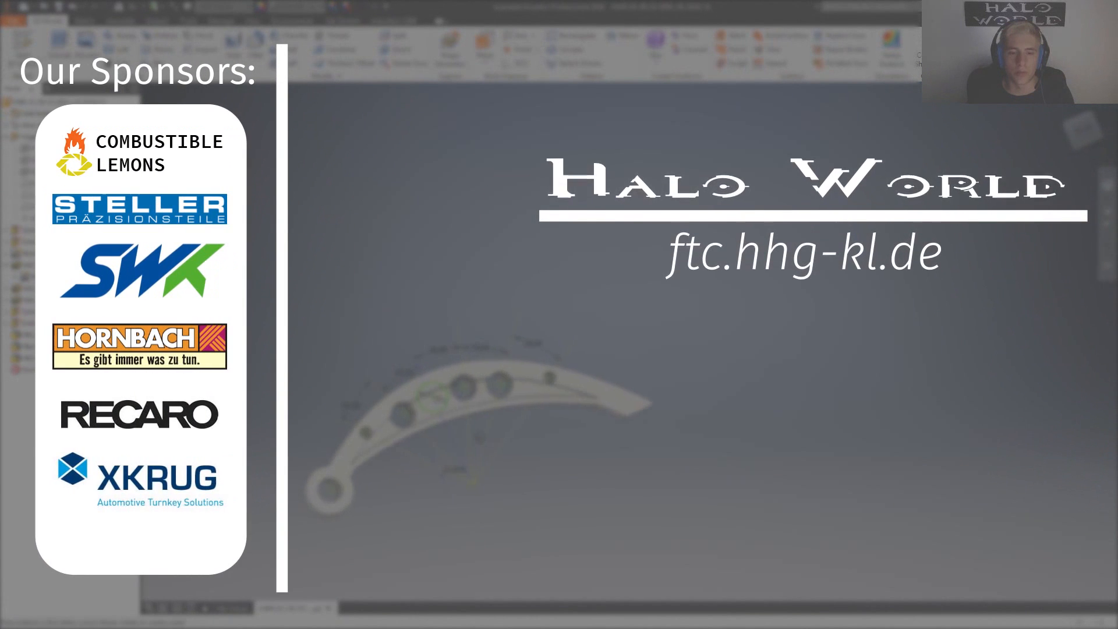
{"action": "mouse_move", "coordinate": [479, 437]}
{"action": "middle_mouse_down", "text": "shift"}
{"action": "mouse_move", "coordinate": [548, 524]}
{"action": "mouse_move", "coordinate": [614, 562]}
{"action": "mouse_move", "coordinate": [680, 354]}
{"action": "mouse_move", "coordinate": [712, 425]}
{"action": "mouse_move", "coordinate": [549, 517]}
{"action": "mouse_move", "coordinate": [384, 536]}
{"action": "mouse_move", "coordinate": [301, 486]}
{"action": "mouse_move", "coordinate": [586, 454]}
{"action": "middle_mouse_up", "text": "shift"}
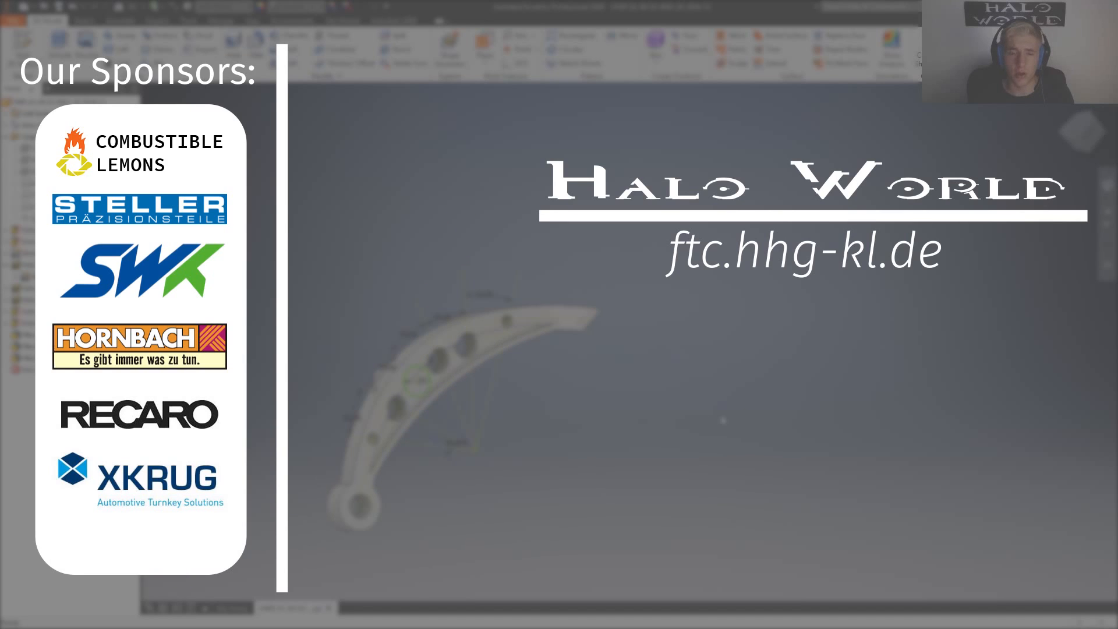
{"action": "middle_click_drag", "start_coordinate": [599, 341], "coordinate": [640, 402], "text": "shift"}
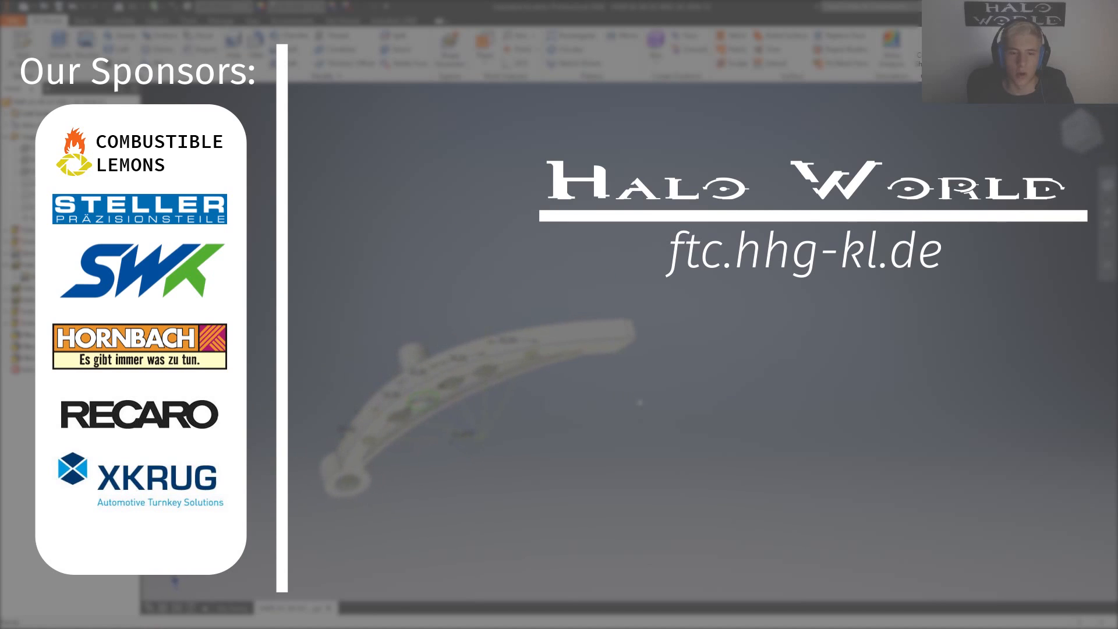